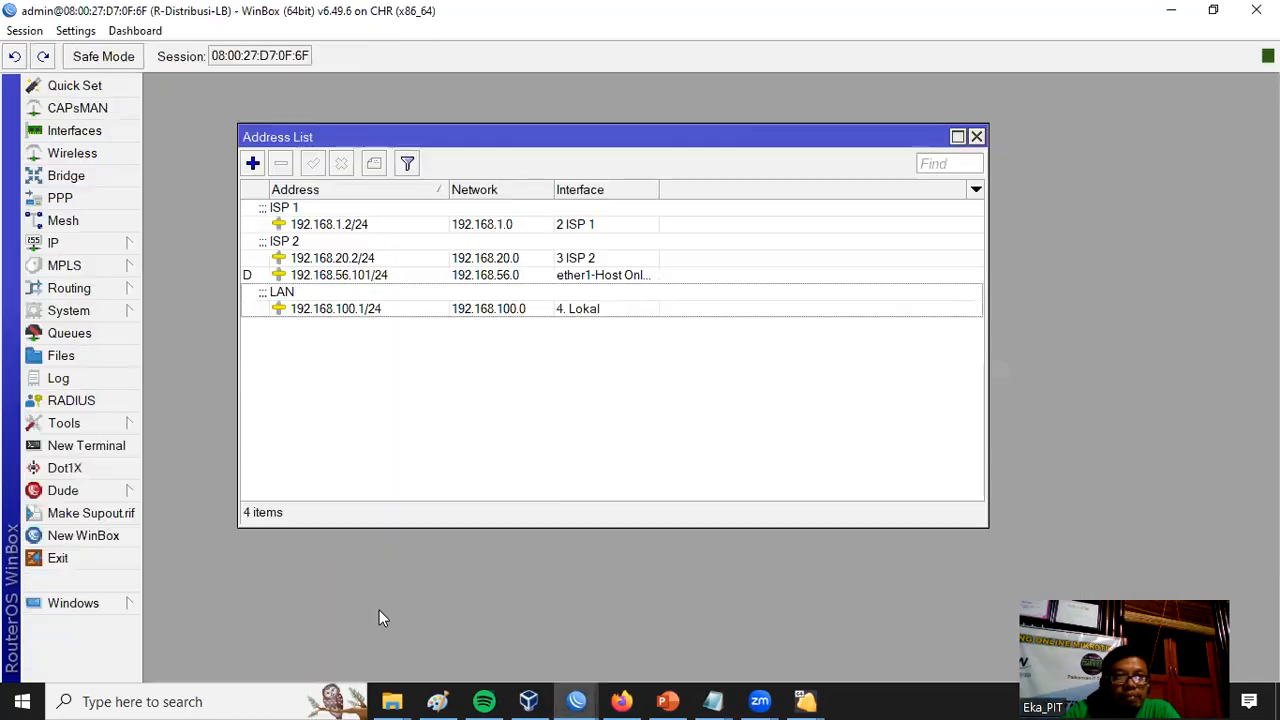
Select the LAN address entry and close the Address List window
click(356, 306)
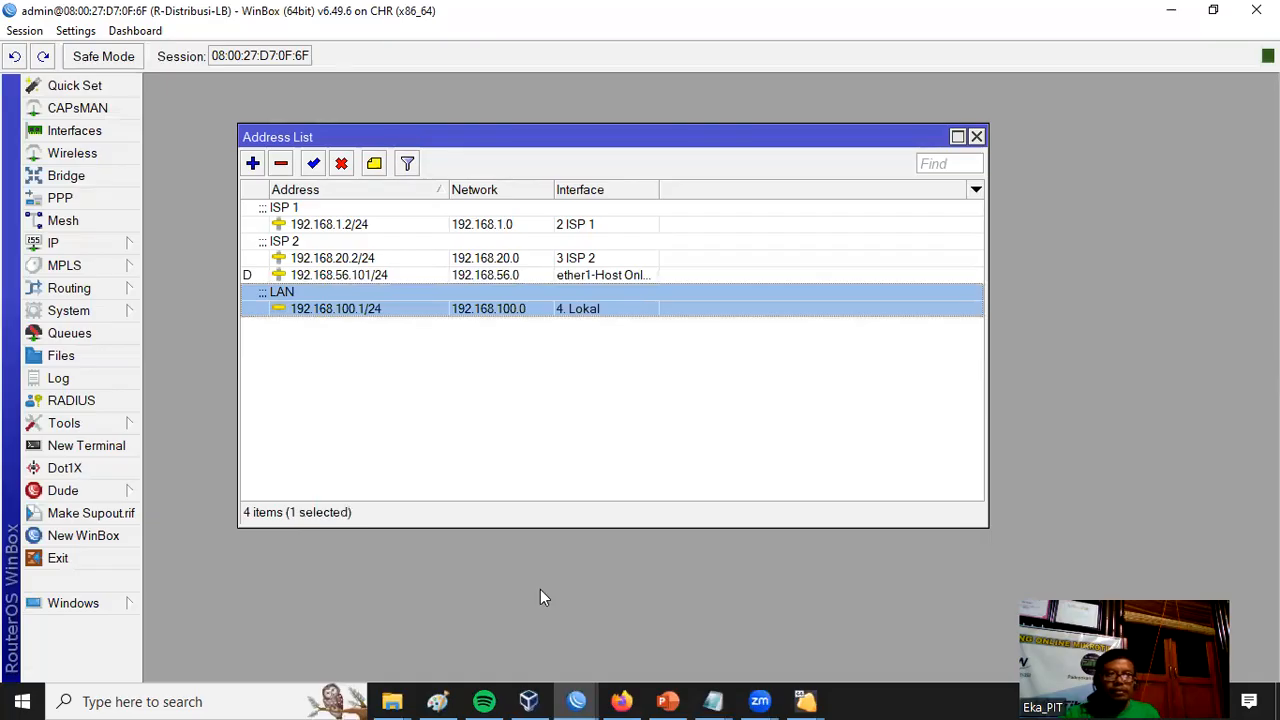
drag(855, 129, 912, 114)
click(1033, 121)
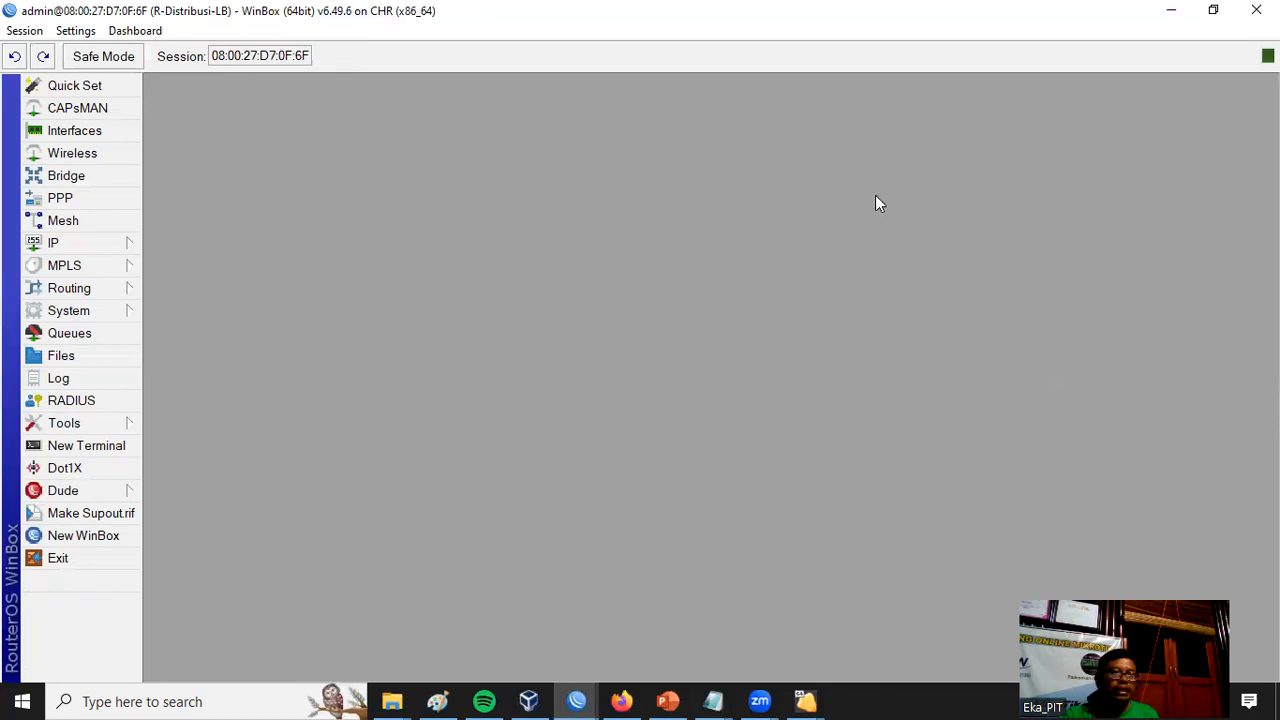
Open the Queue List on its queue tree view, then widen and reposition the window
click(81, 337)
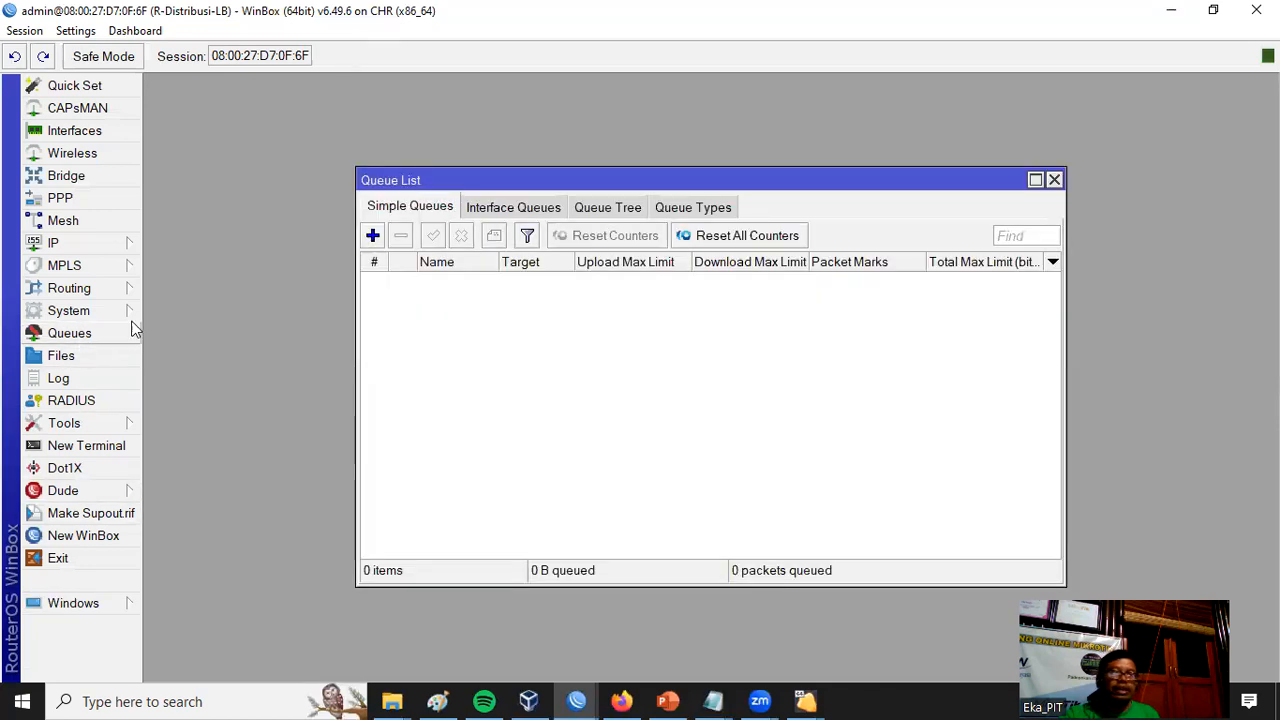
drag(903, 177, 876, 145)
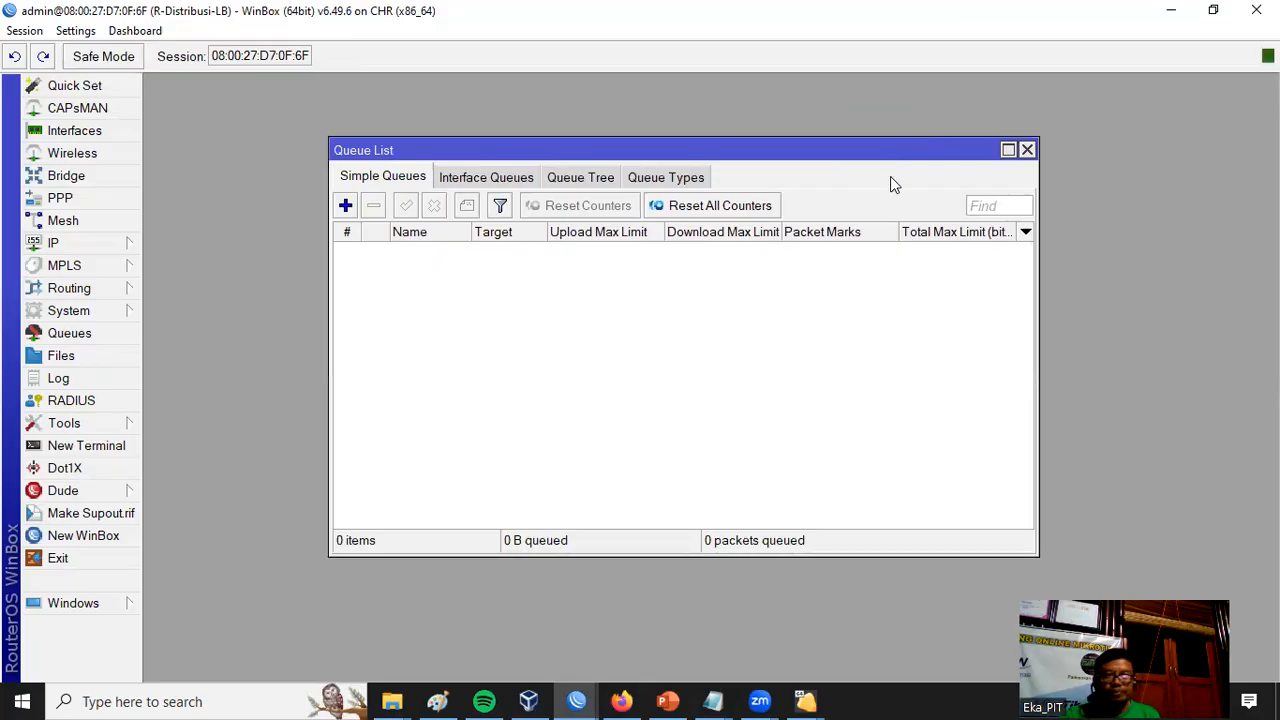
drag(877, 146, 863, 149)
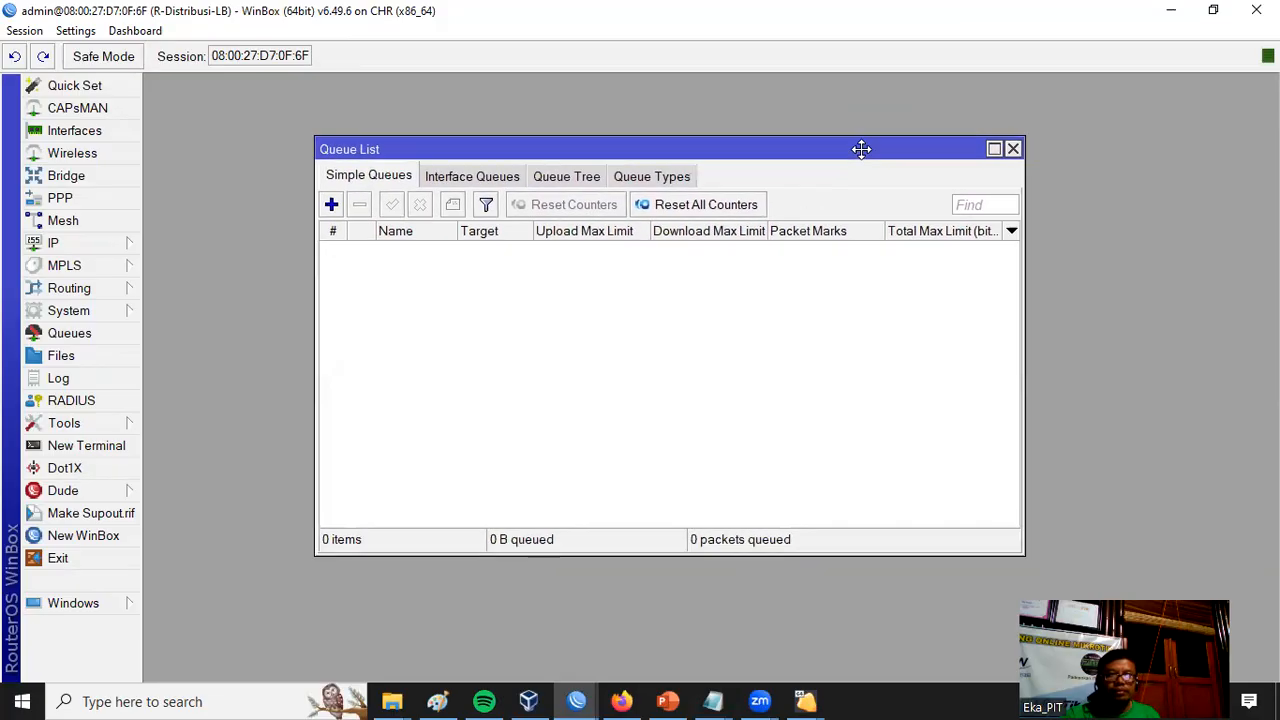
click(566, 178)
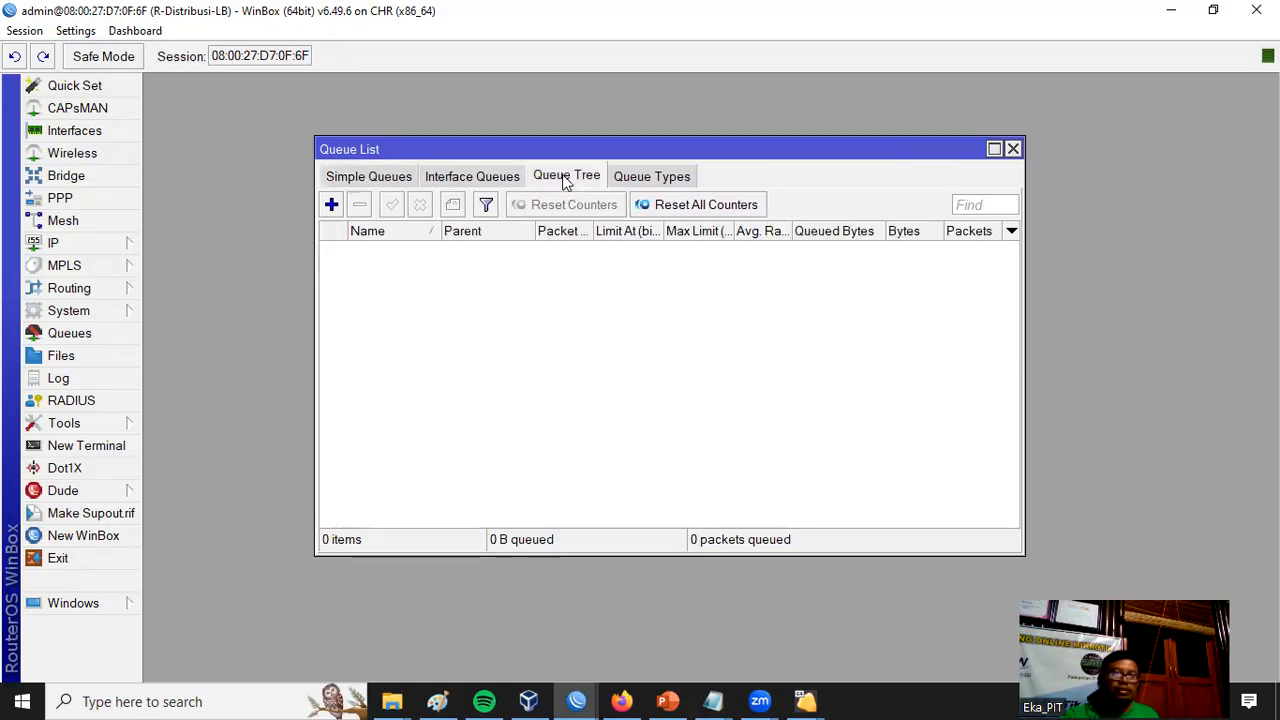
drag(1022, 326, 1125, 328)
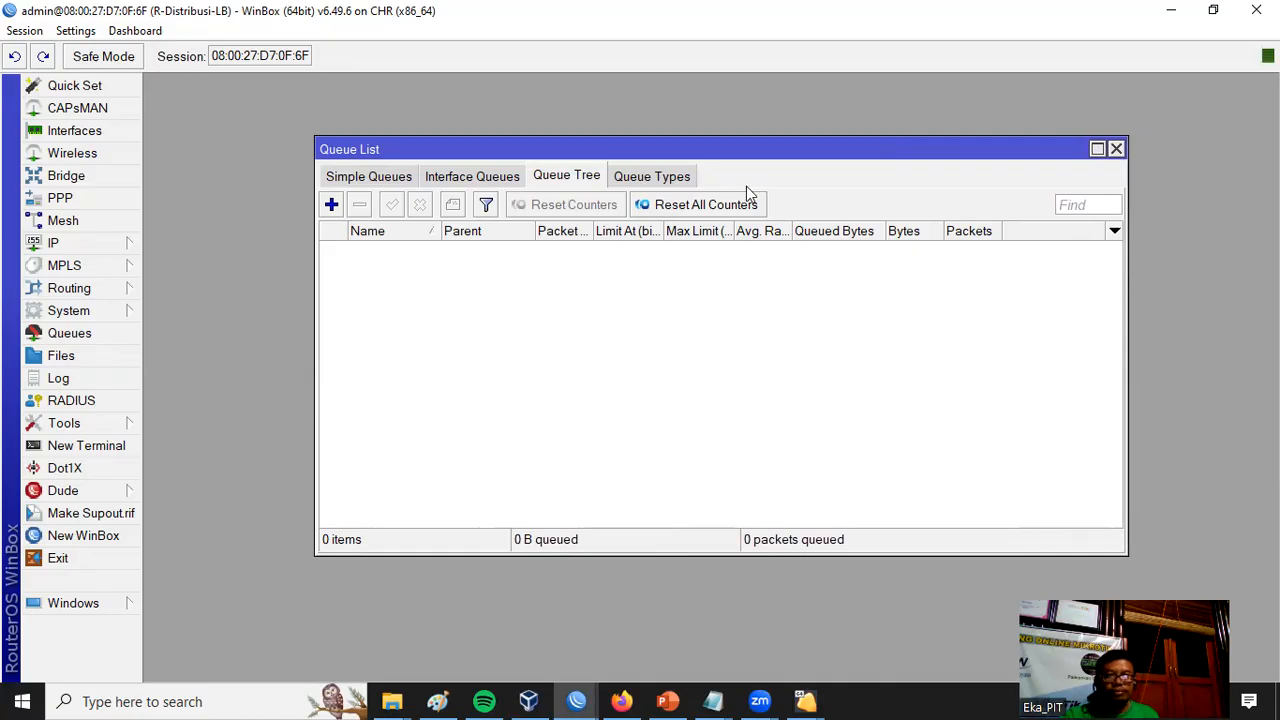
drag(749, 153, 727, 192)
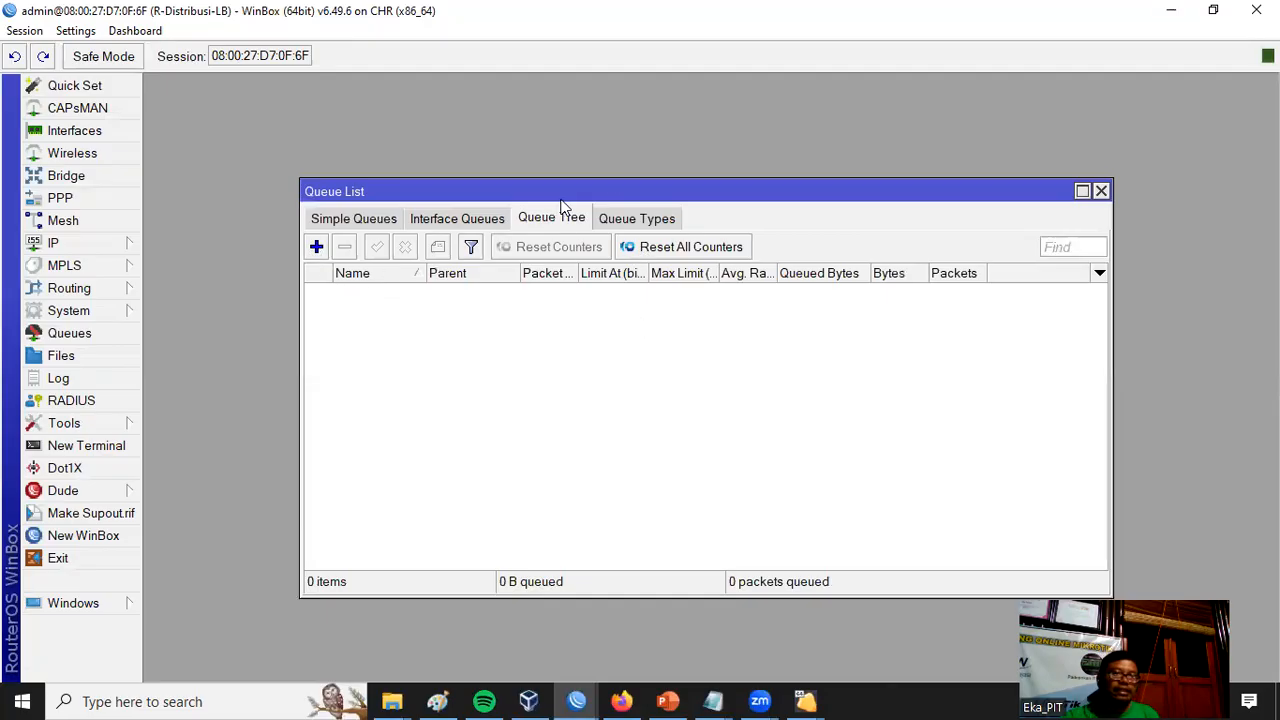
drag(625, 187, 611, 153)
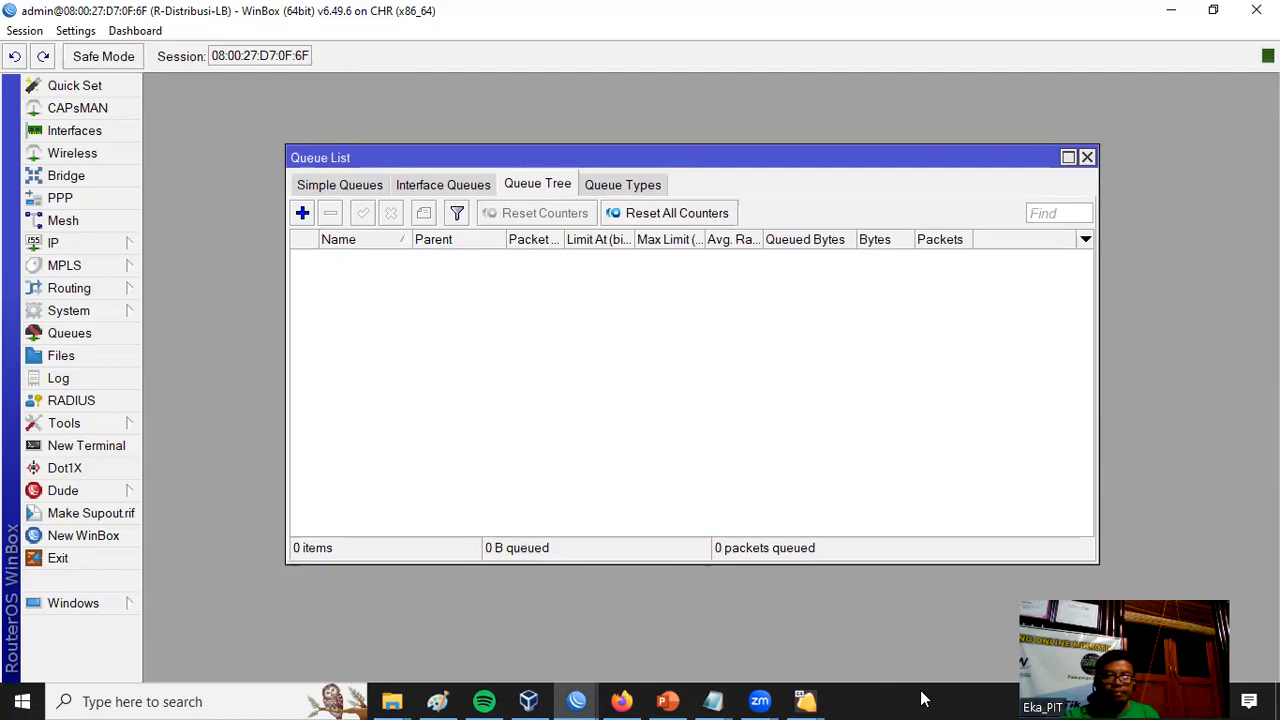
Start a new queue tree entry named "Total Bandwidth Download" with global as its parent
click(303, 214)
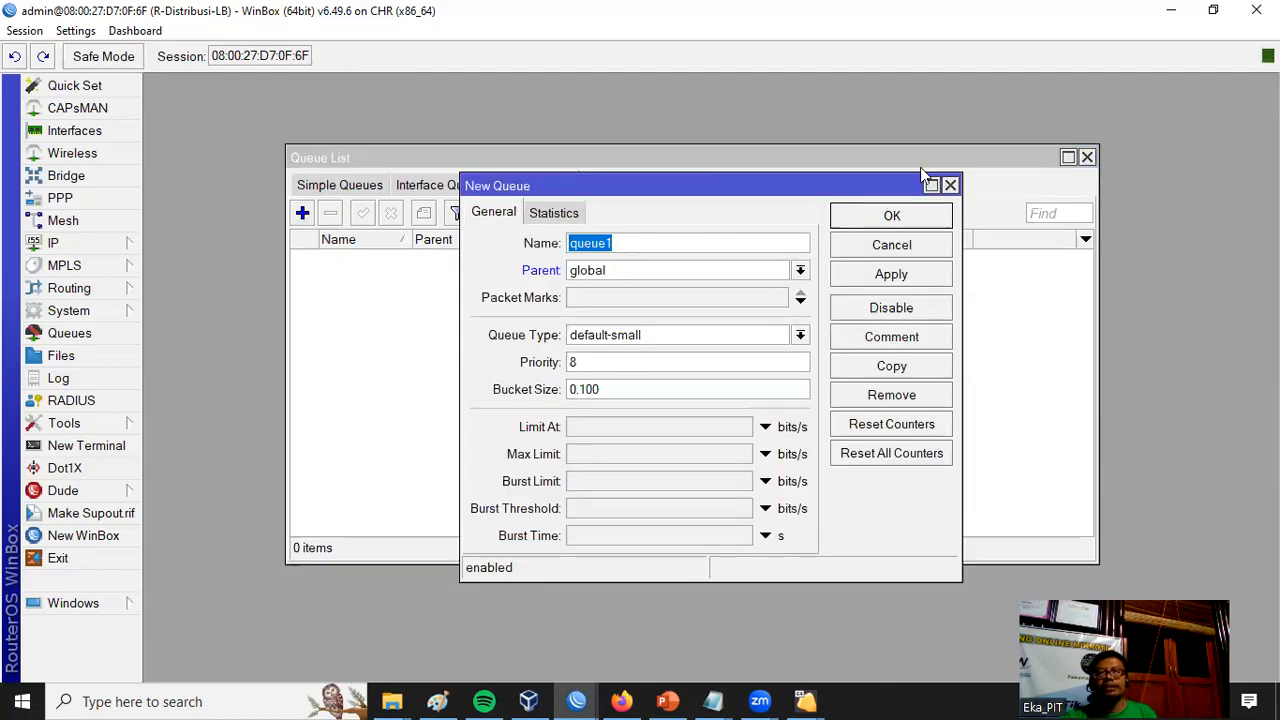
drag(817, 195, 727, 281)
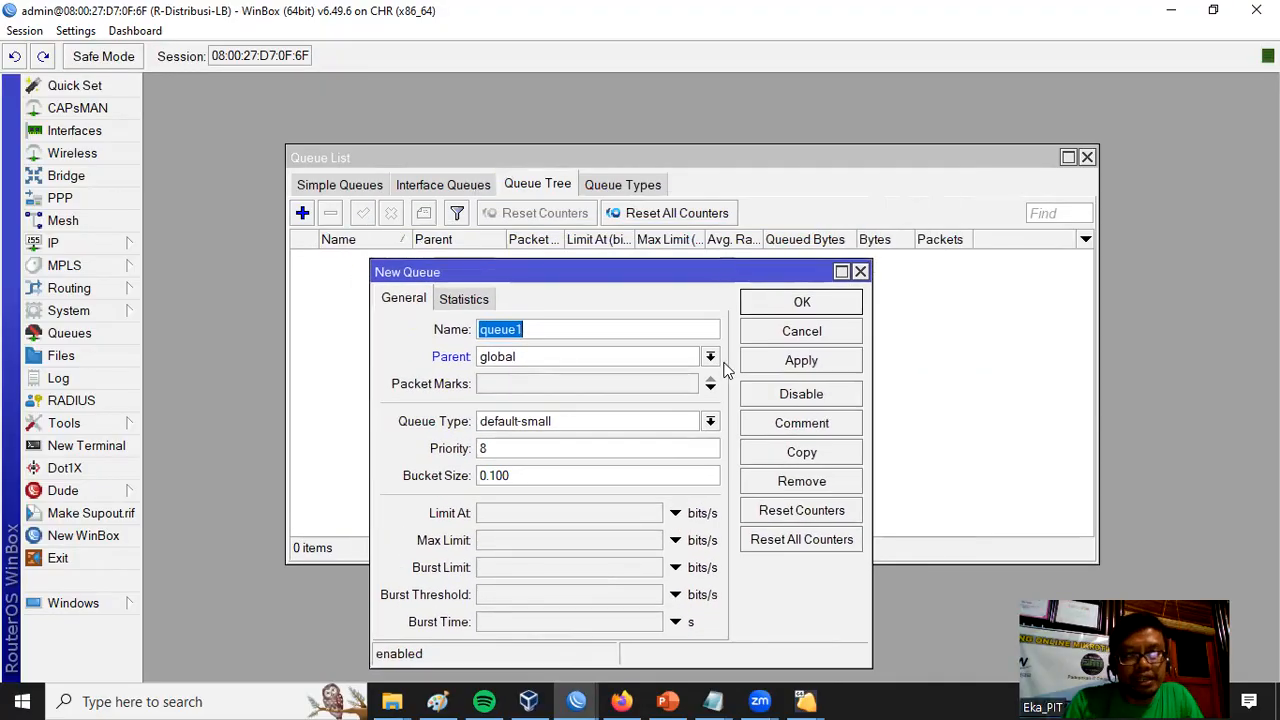
text(Tot)
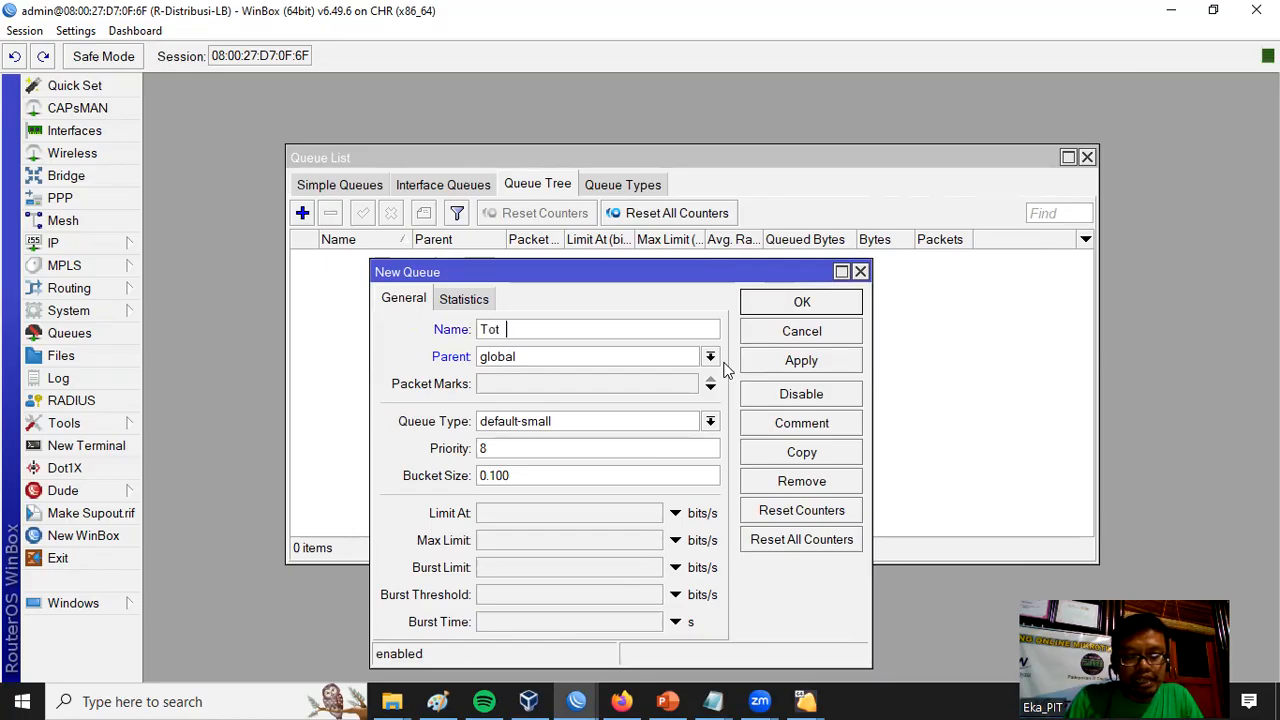
text(al Bandwidth Do)
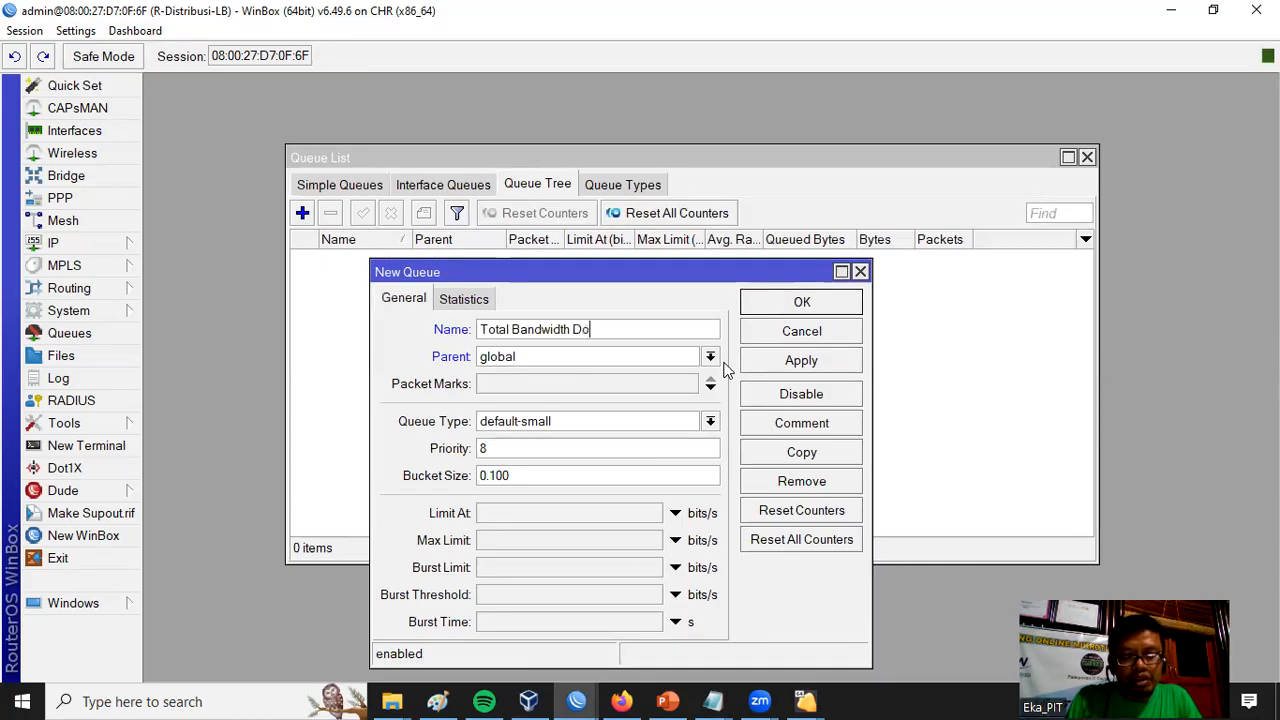
text(wnload)
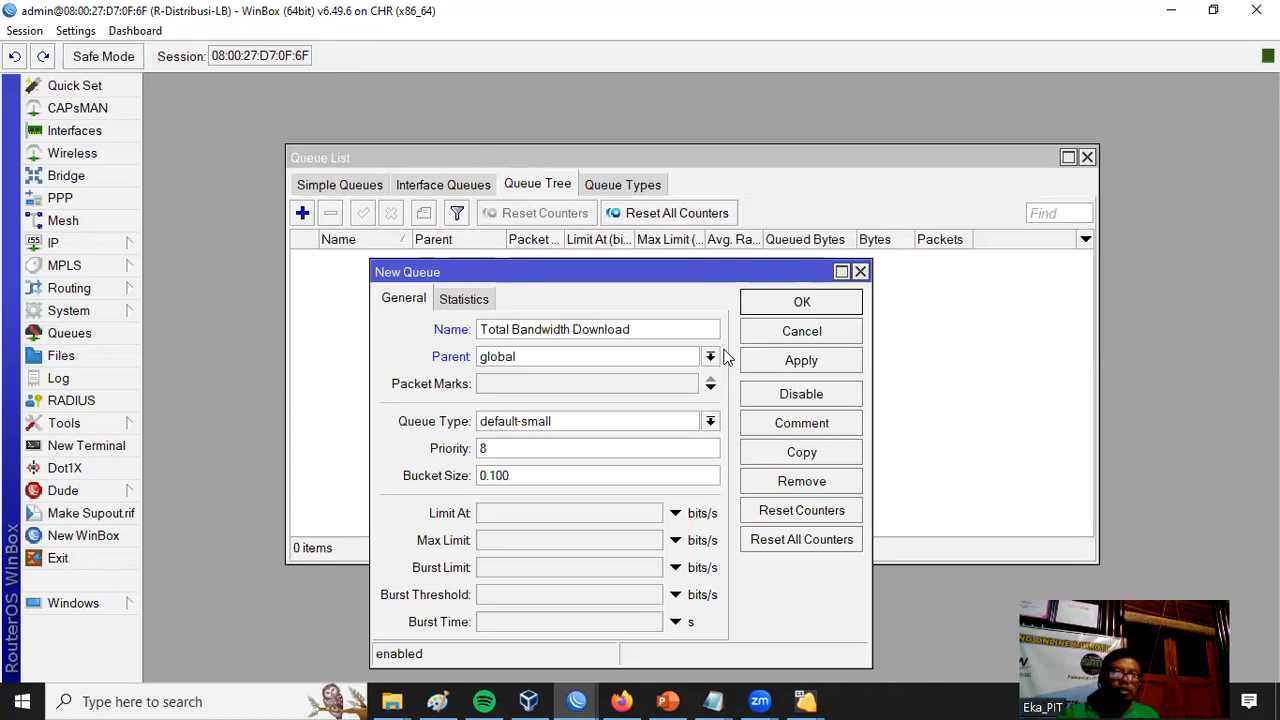
click(711, 357)
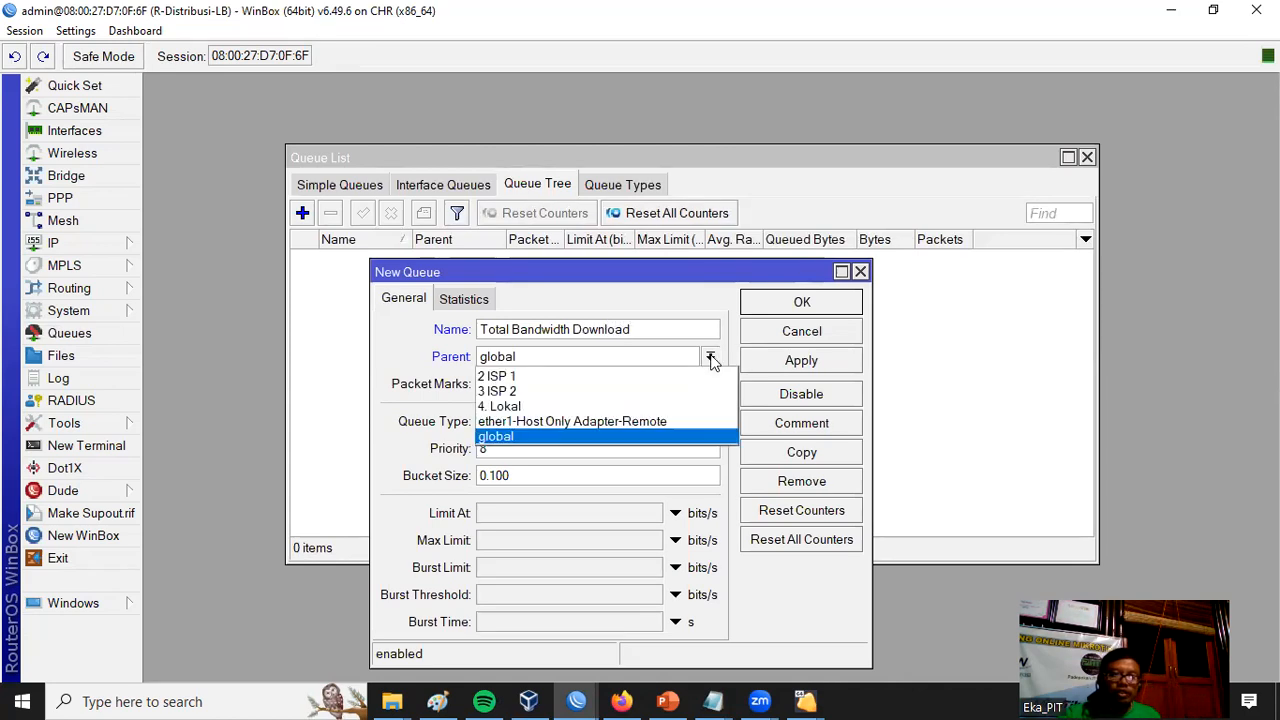
click(547, 438)
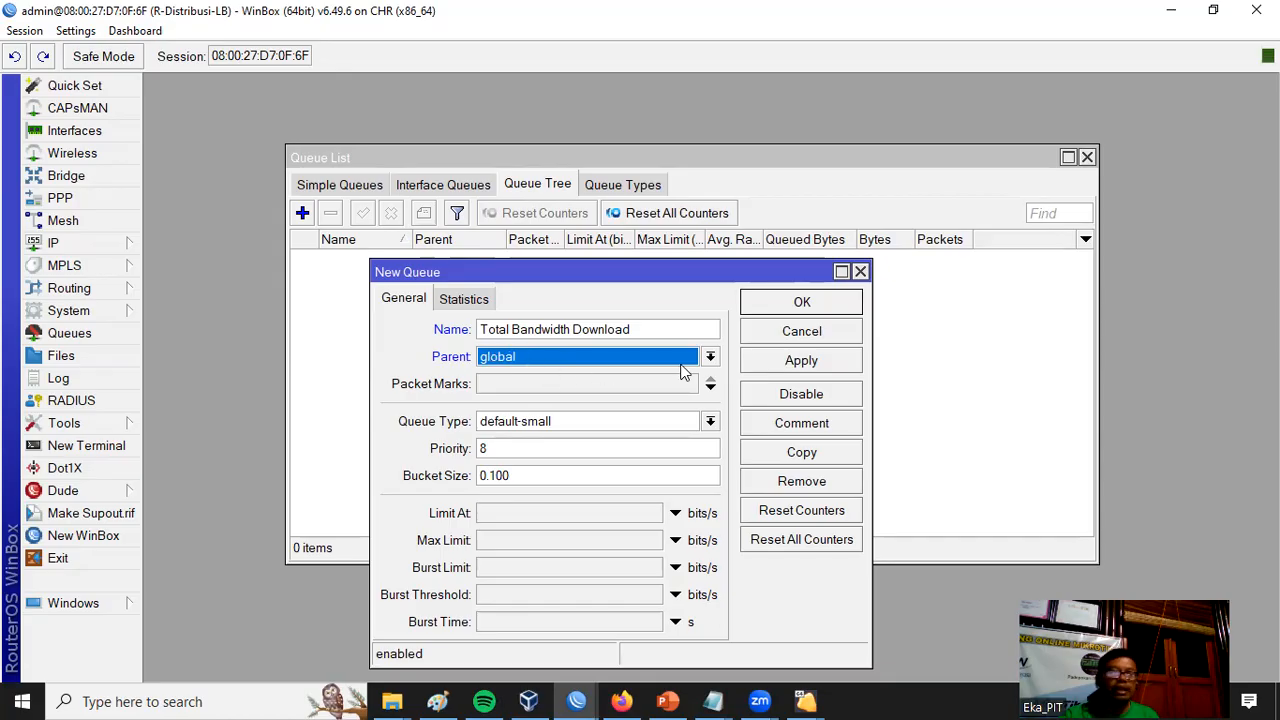
Set the download queue's type to pcq-download-default
drag(694, 266, 725, 235)
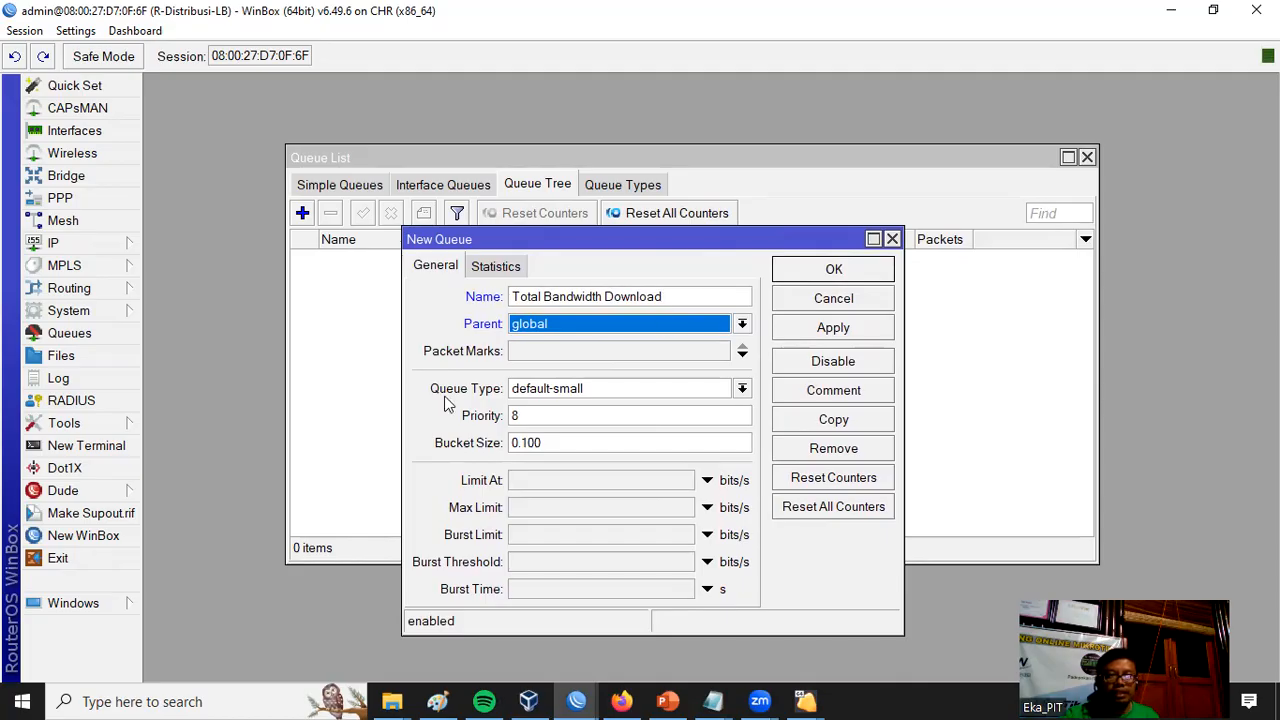
click(742, 389)
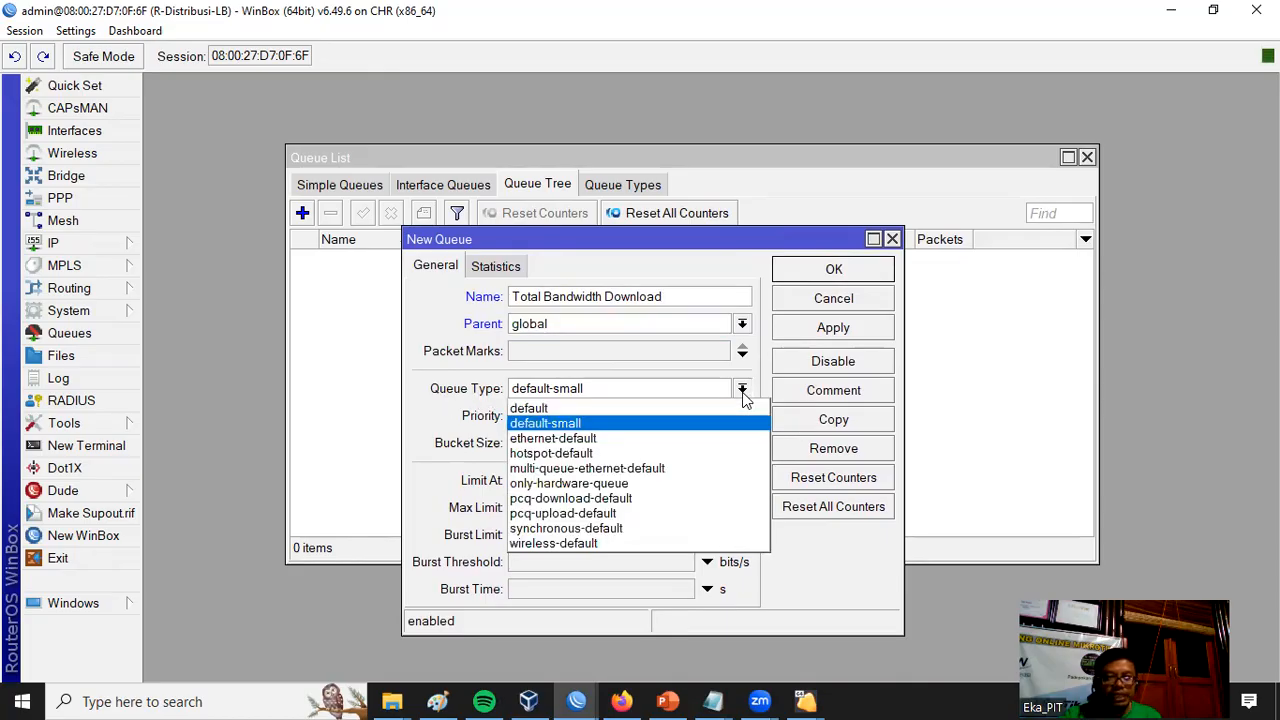
click(690, 500)
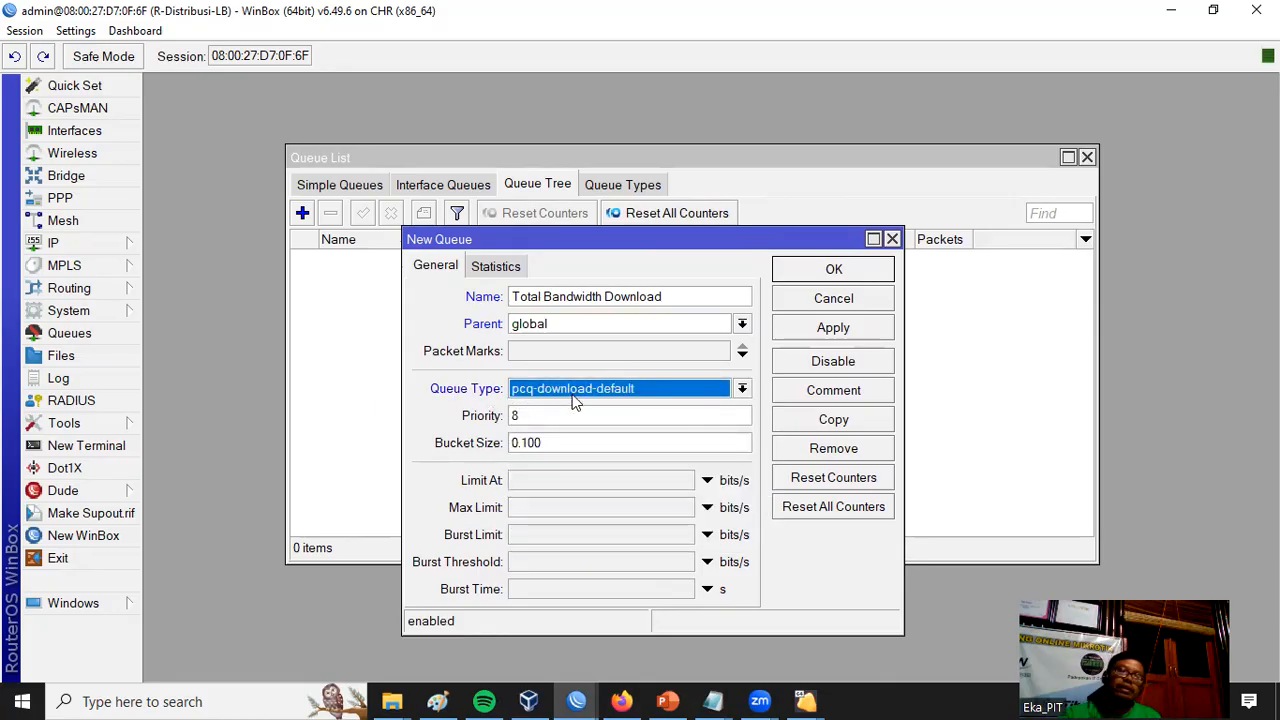
click(738, 390)
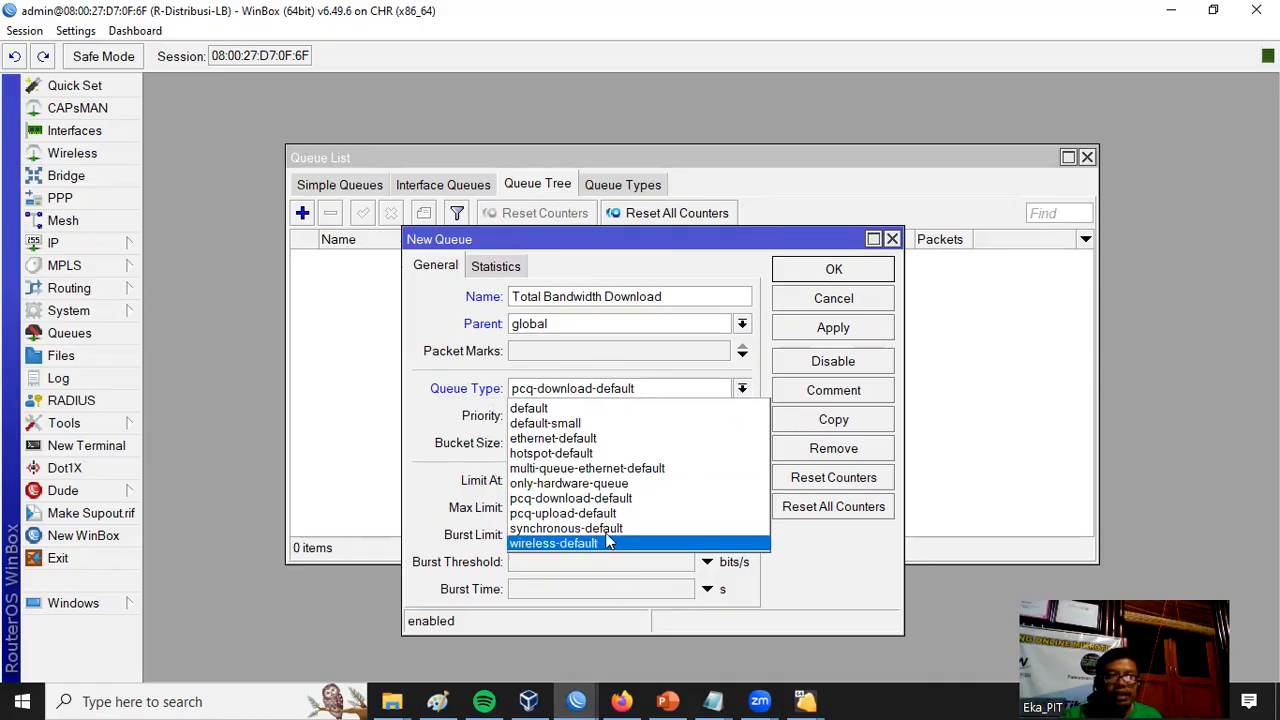
click(645, 499)
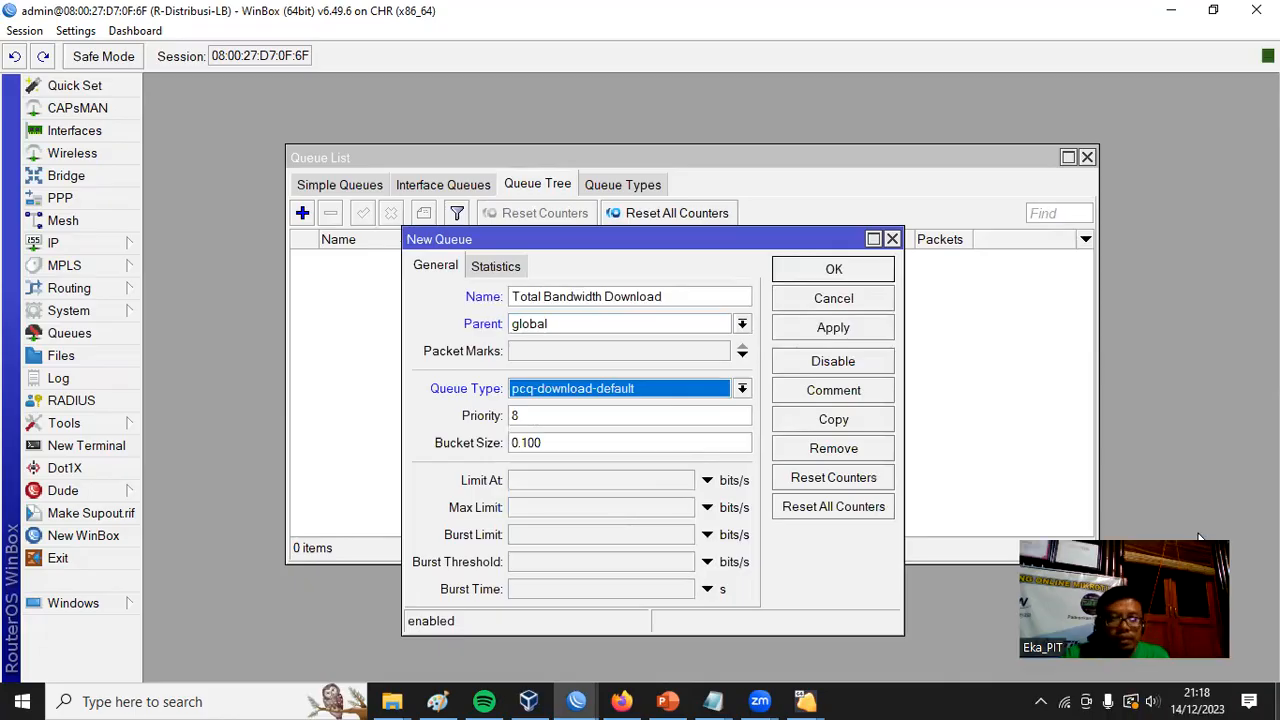
Set the download queue's maximum limit to 10M and save the queue
click(549, 508)
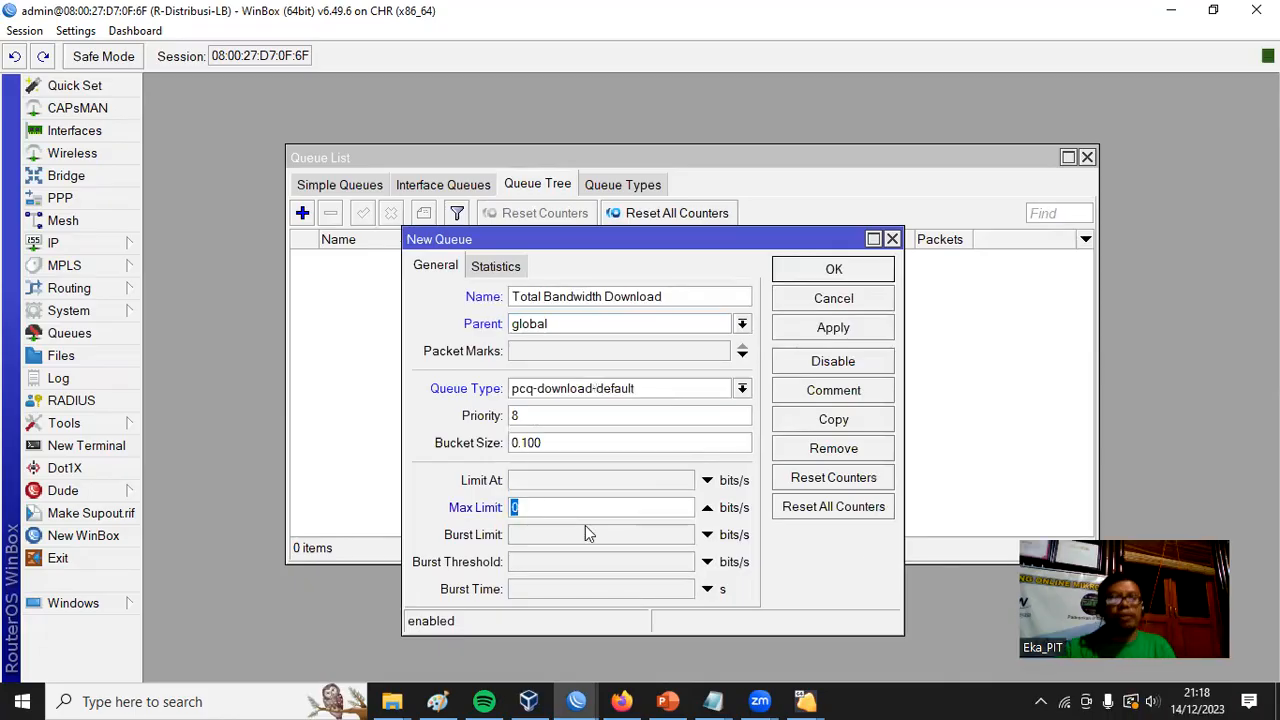
text(10M)
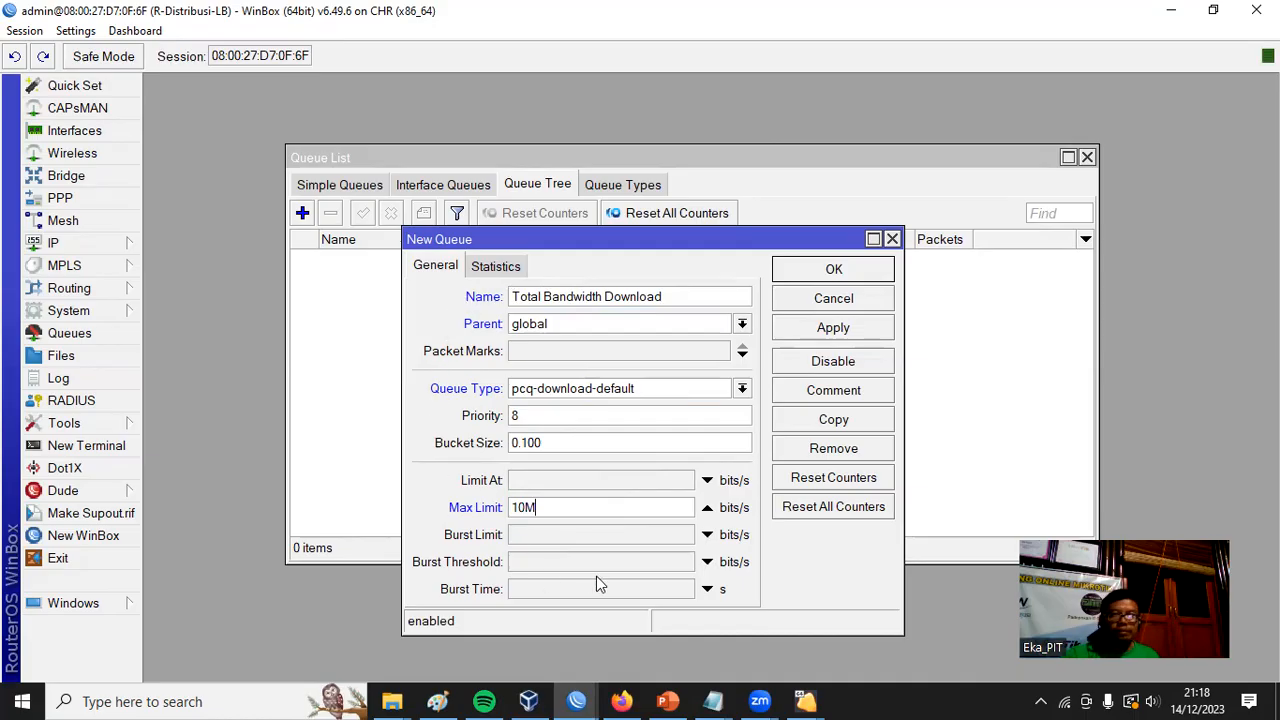
click(862, 329)
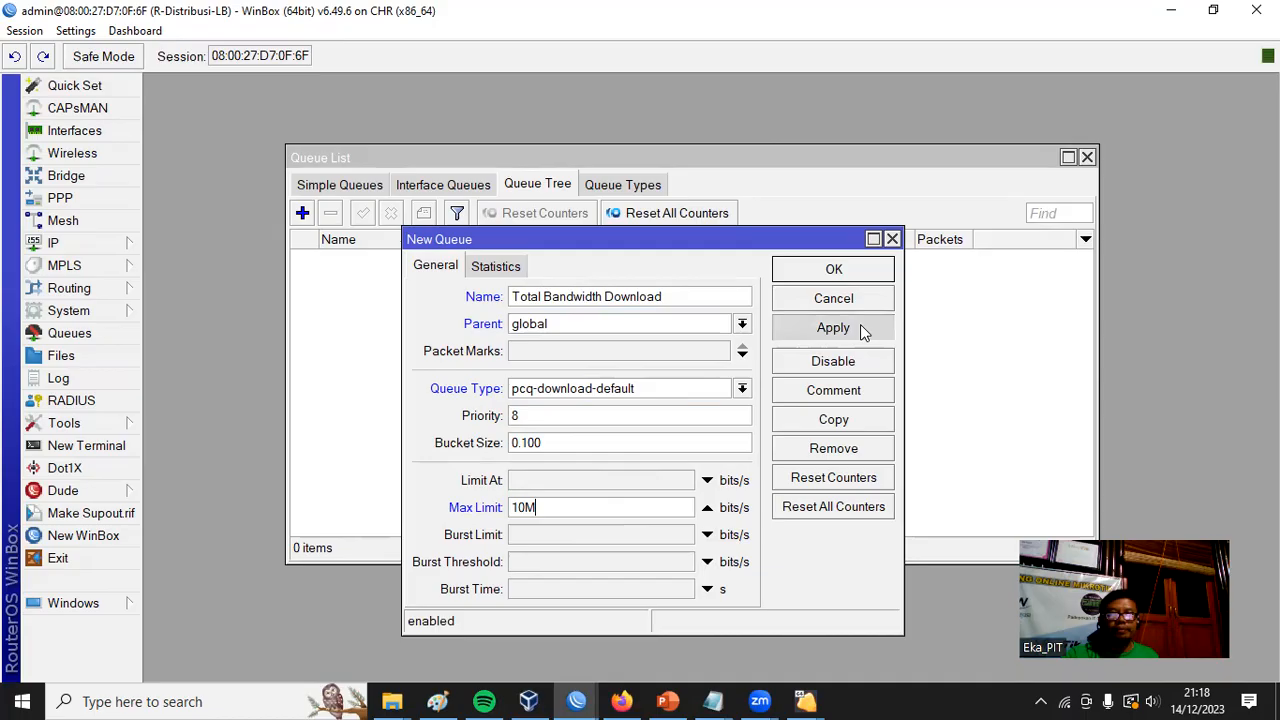
click(868, 272)
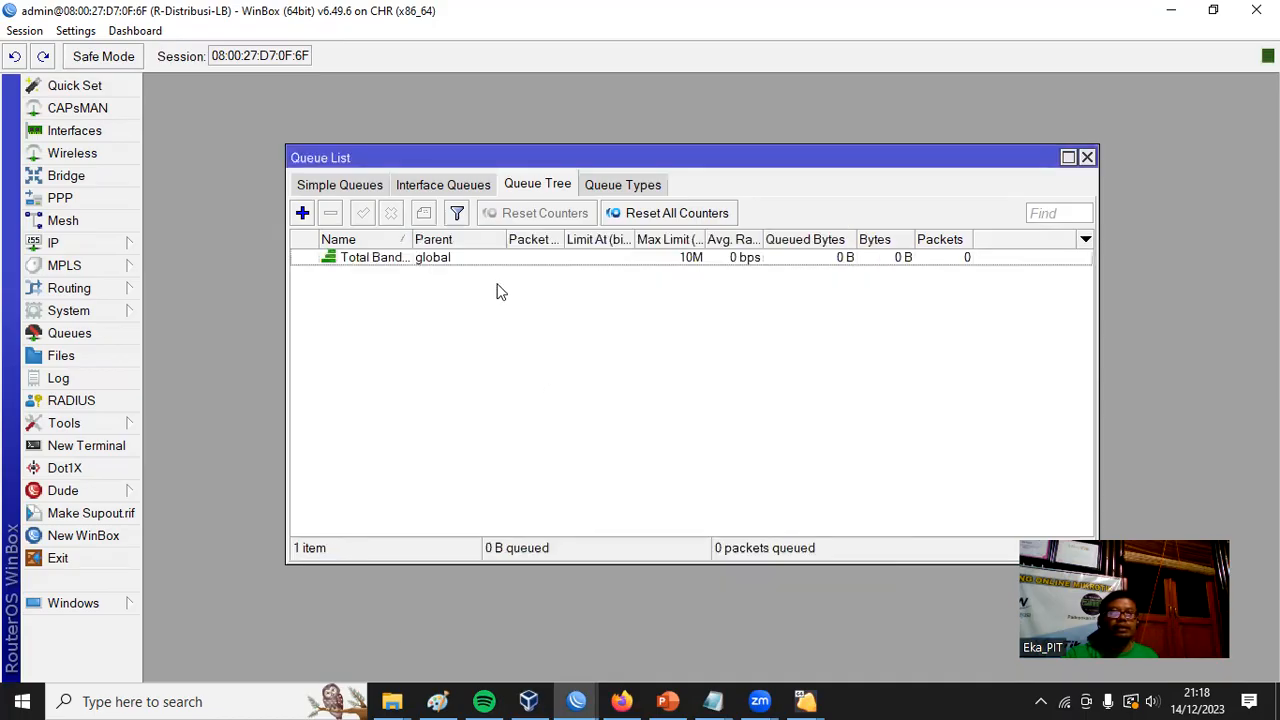
Widen the Parent column and review the settings of the Total Bandwidth Download queue
drag(503, 240, 552, 240)
double_click(430, 259)
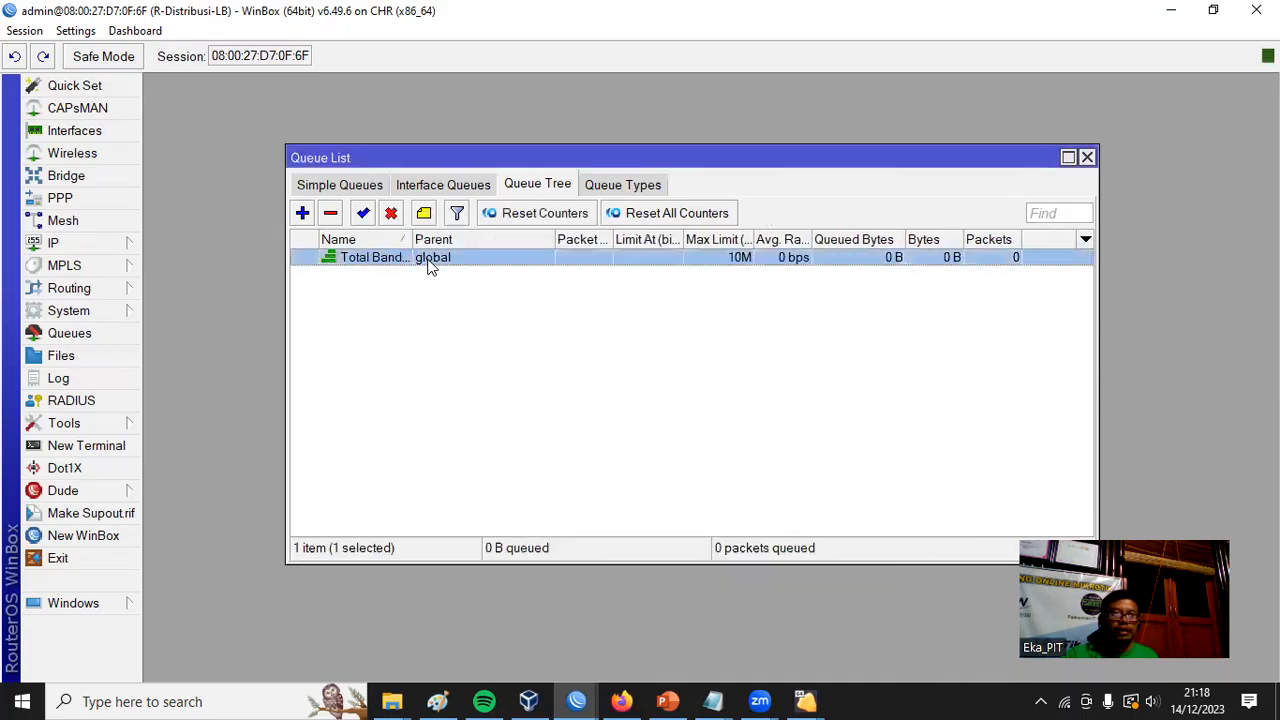
click(710, 300)
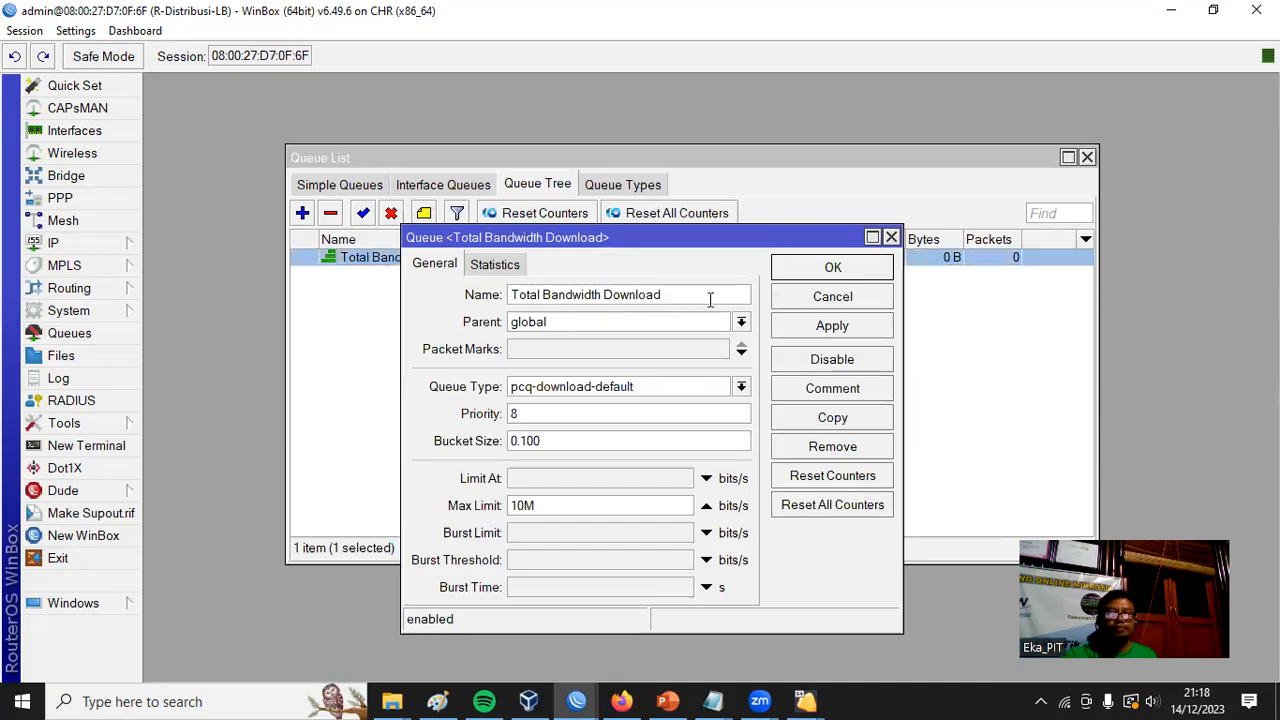
click(853, 272)
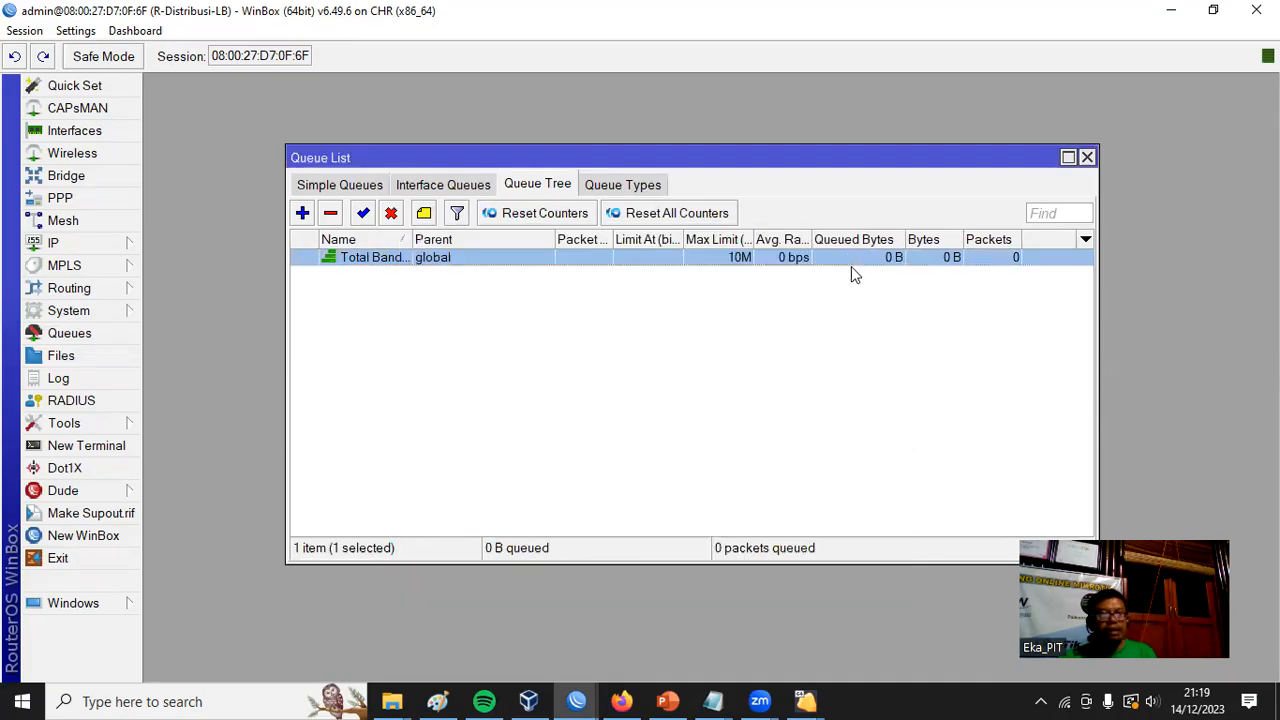
Start a second queue tree entry named "Total Bandwidth Upload" with 2 ISP 1 as its parent
click(303, 213)
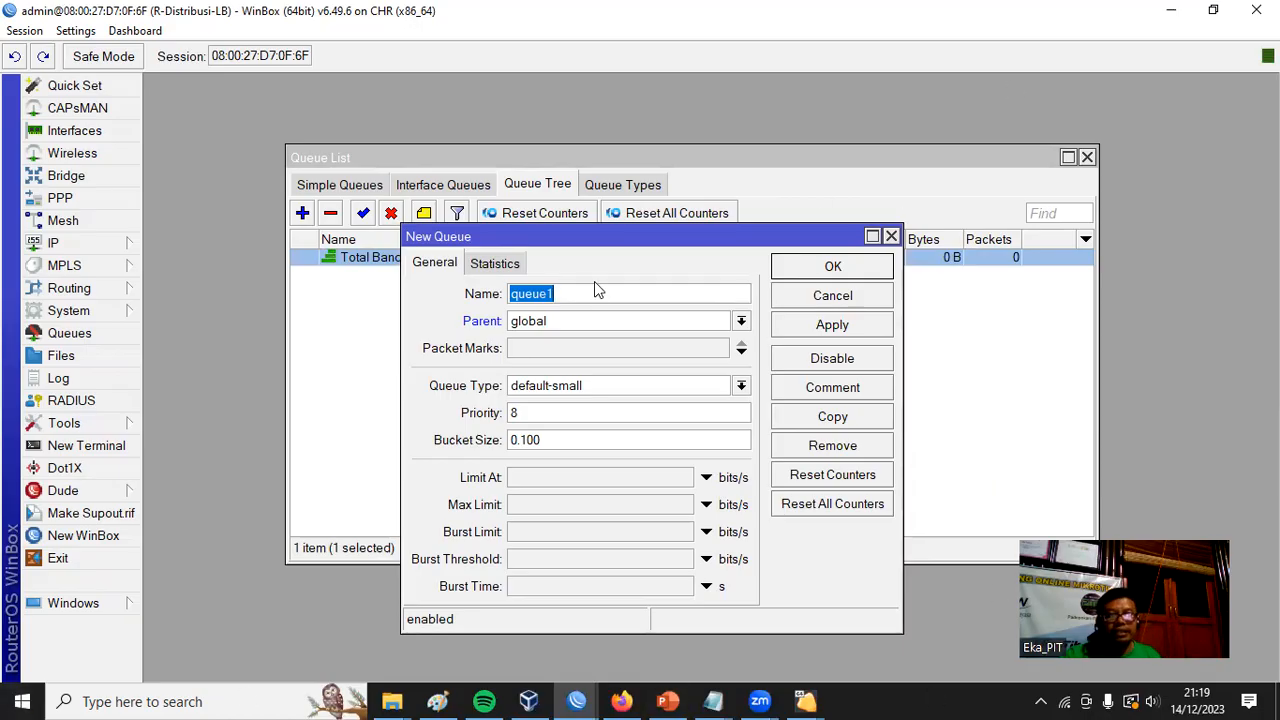
drag(656, 240, 736, 283)
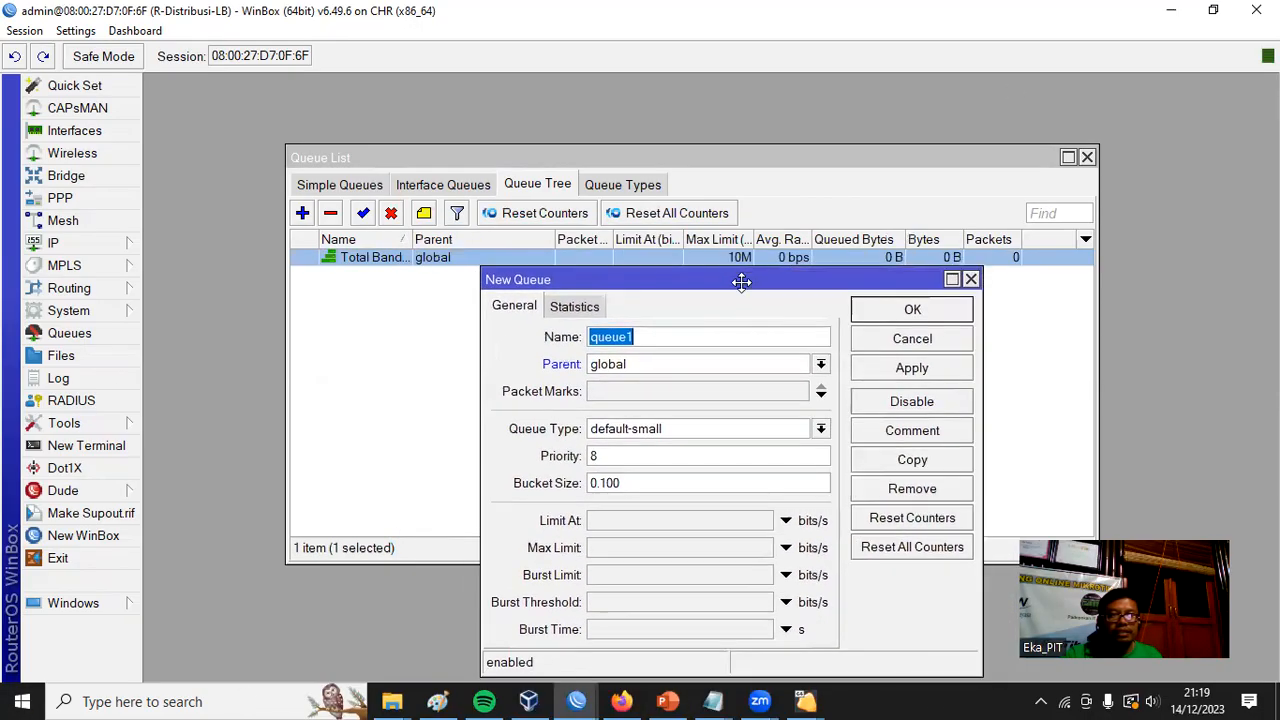
text(t)
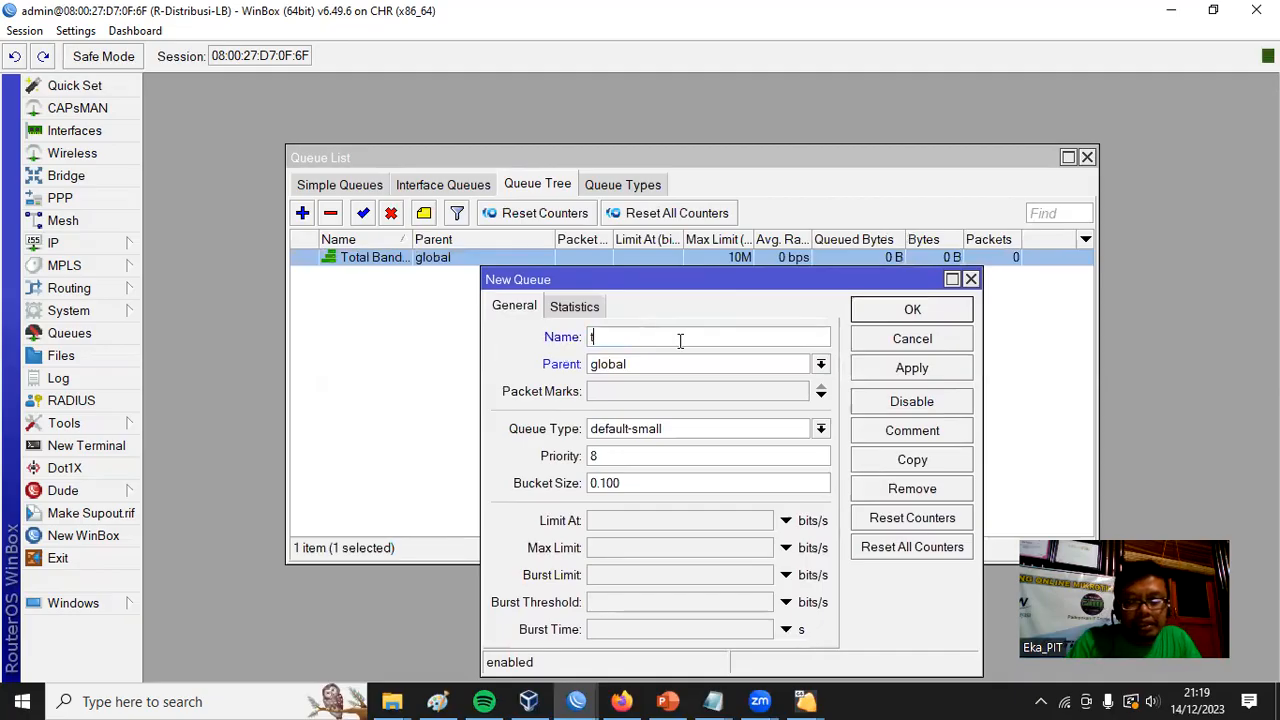
text(OTA)
key(BackSpace)
key(BackSpace)
key(BackSpace)
key(BackSpace)
text(Total)
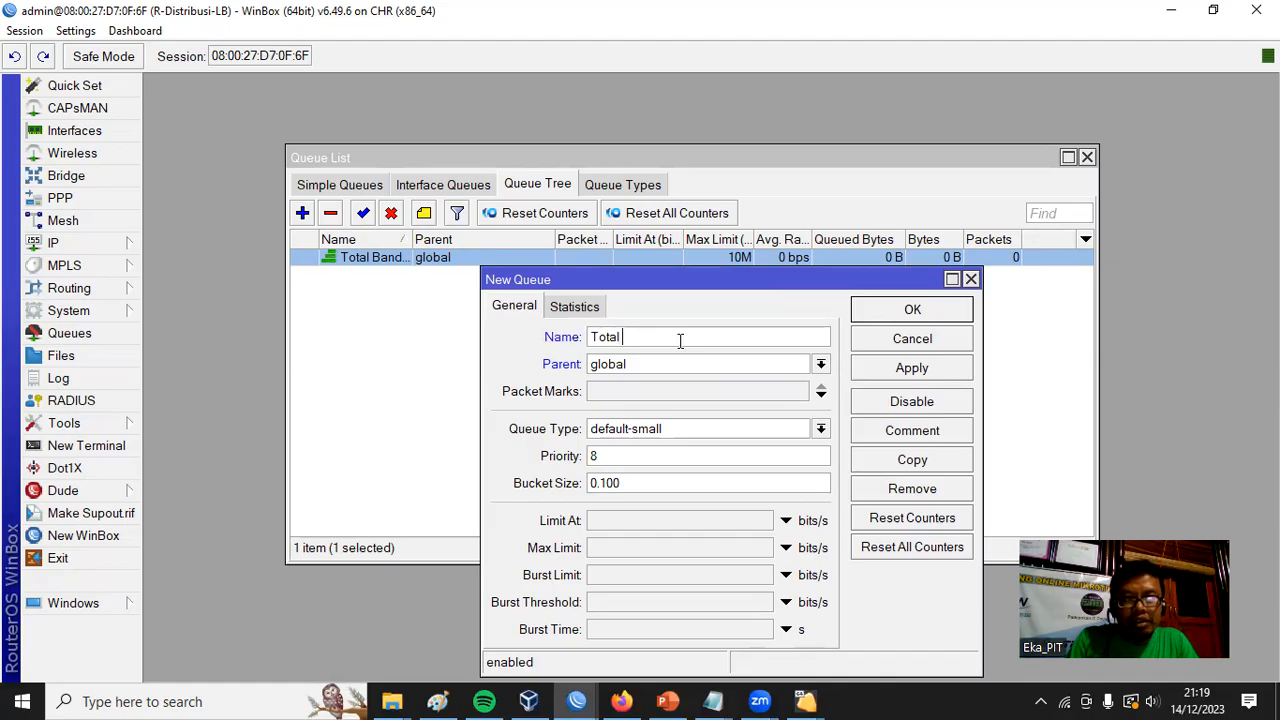
text( Bandwidth Upload)
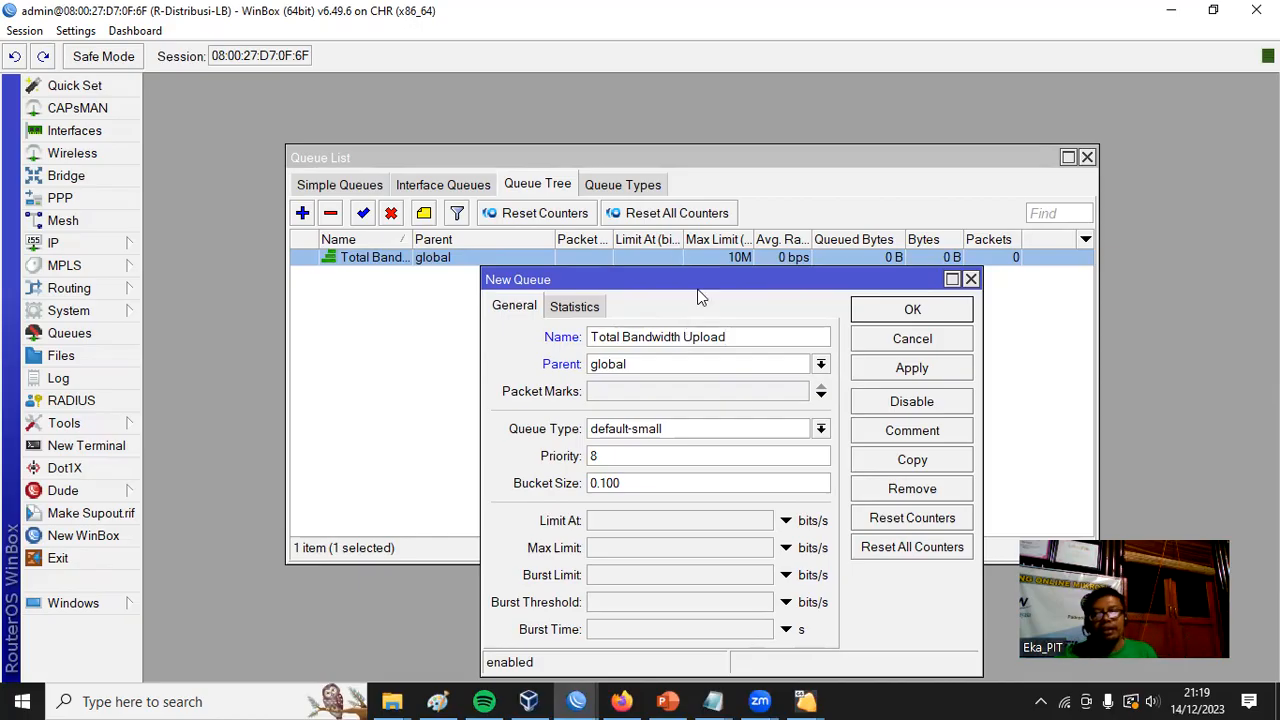
click(820, 365)
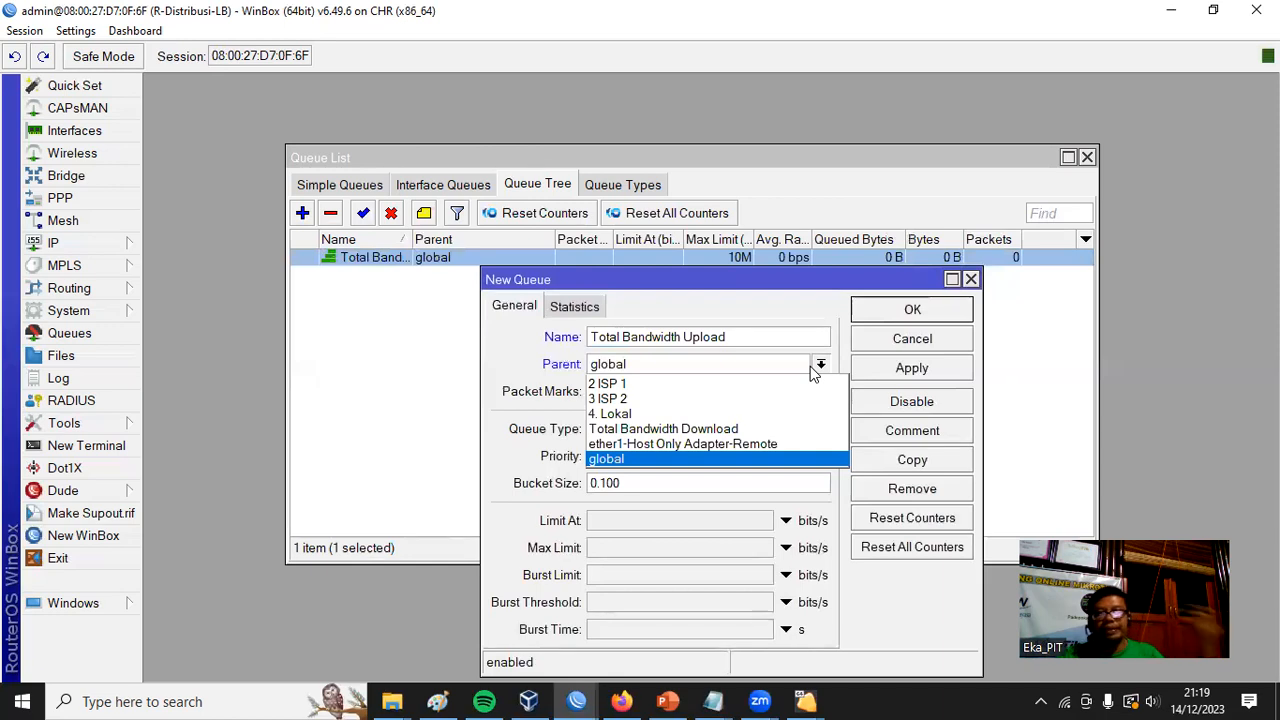
click(670, 385)
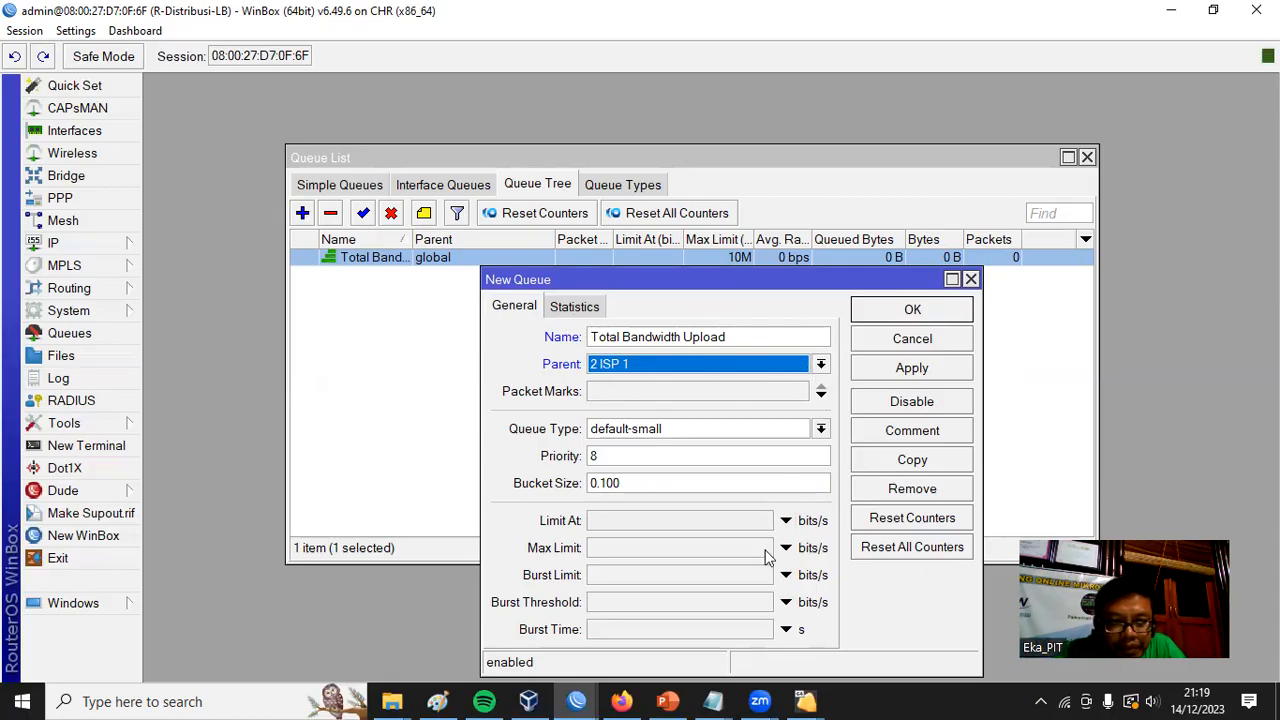
Set the upload queue's maximum limit to 10M and save it, widening the Name column of the queue list
click(705, 547)
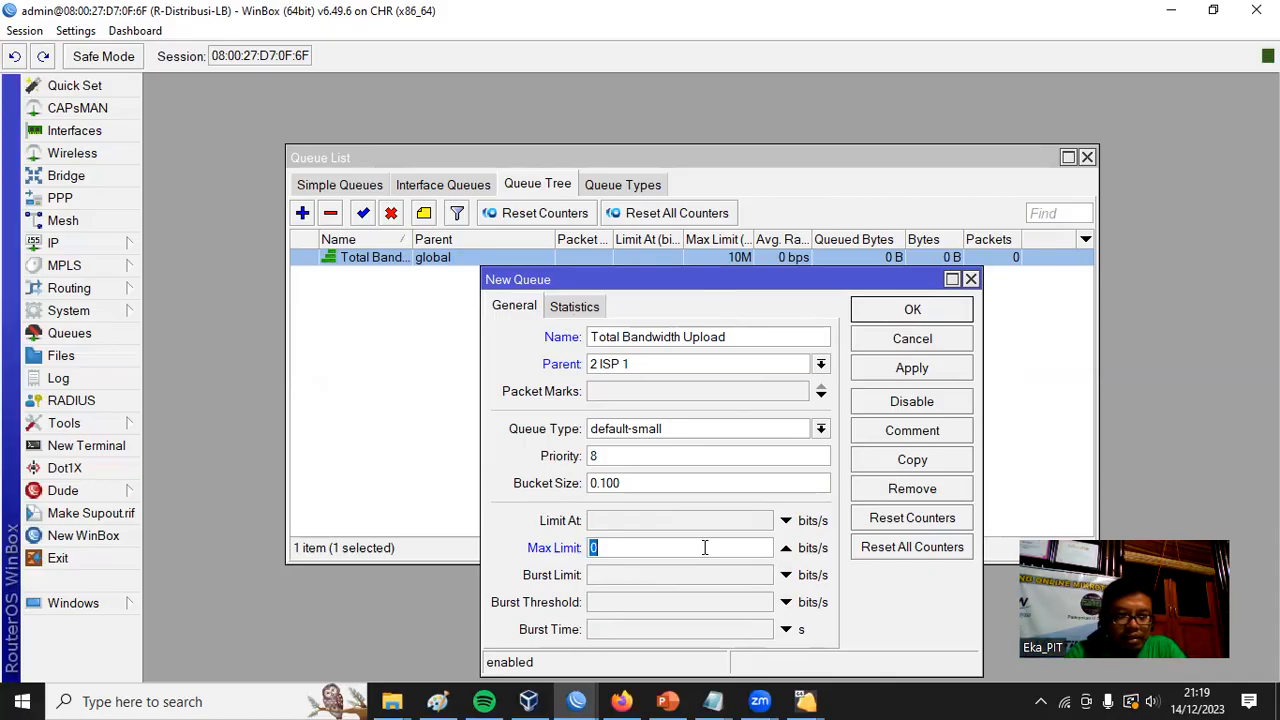
text(10)
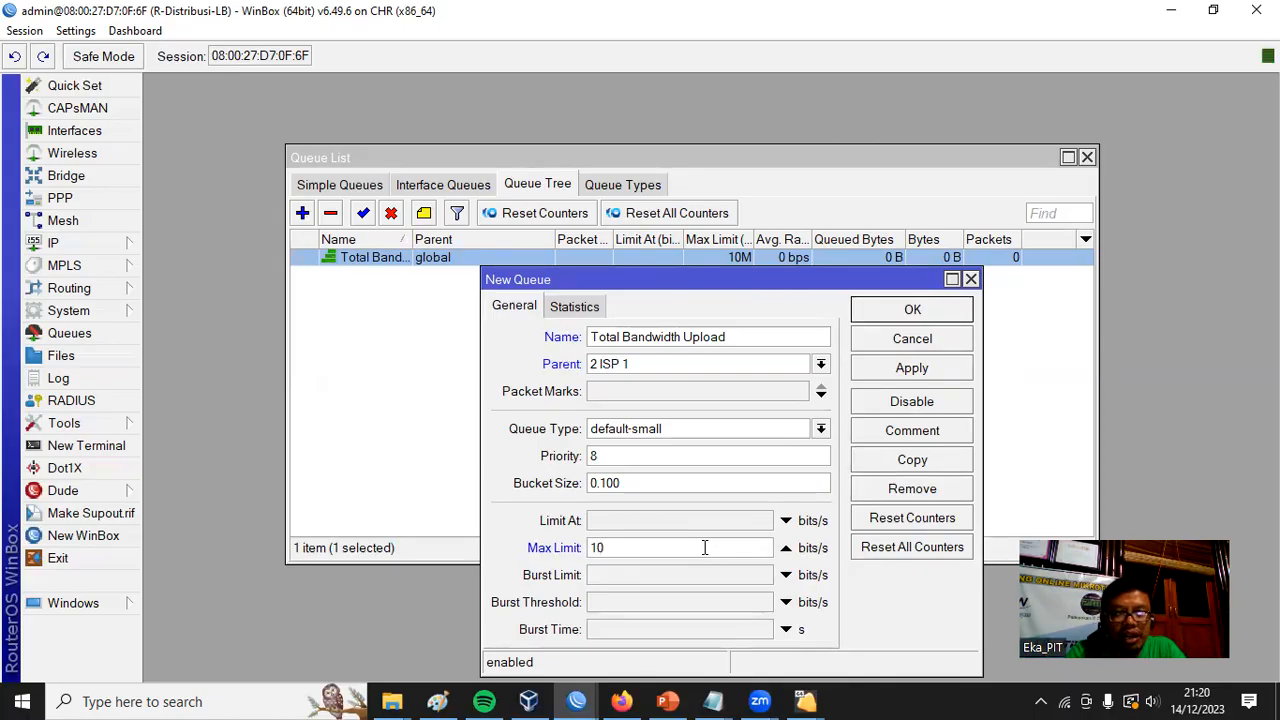
text(M)
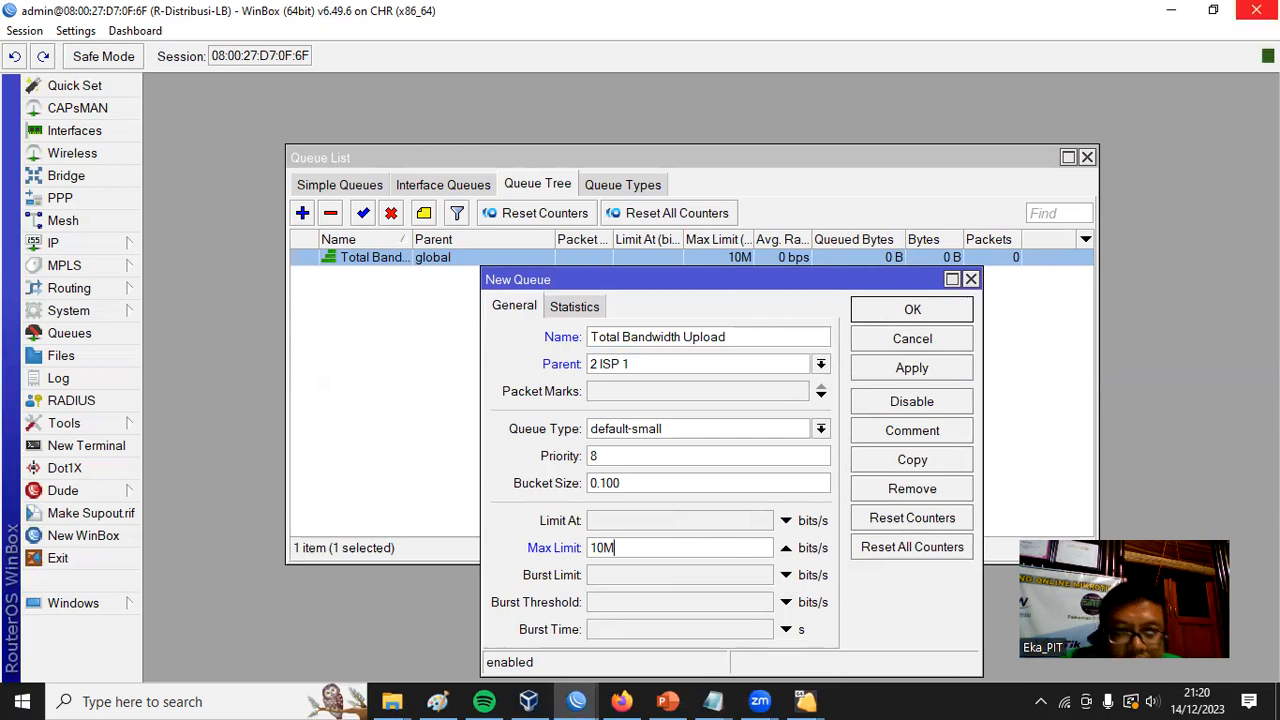
click(954, 369)
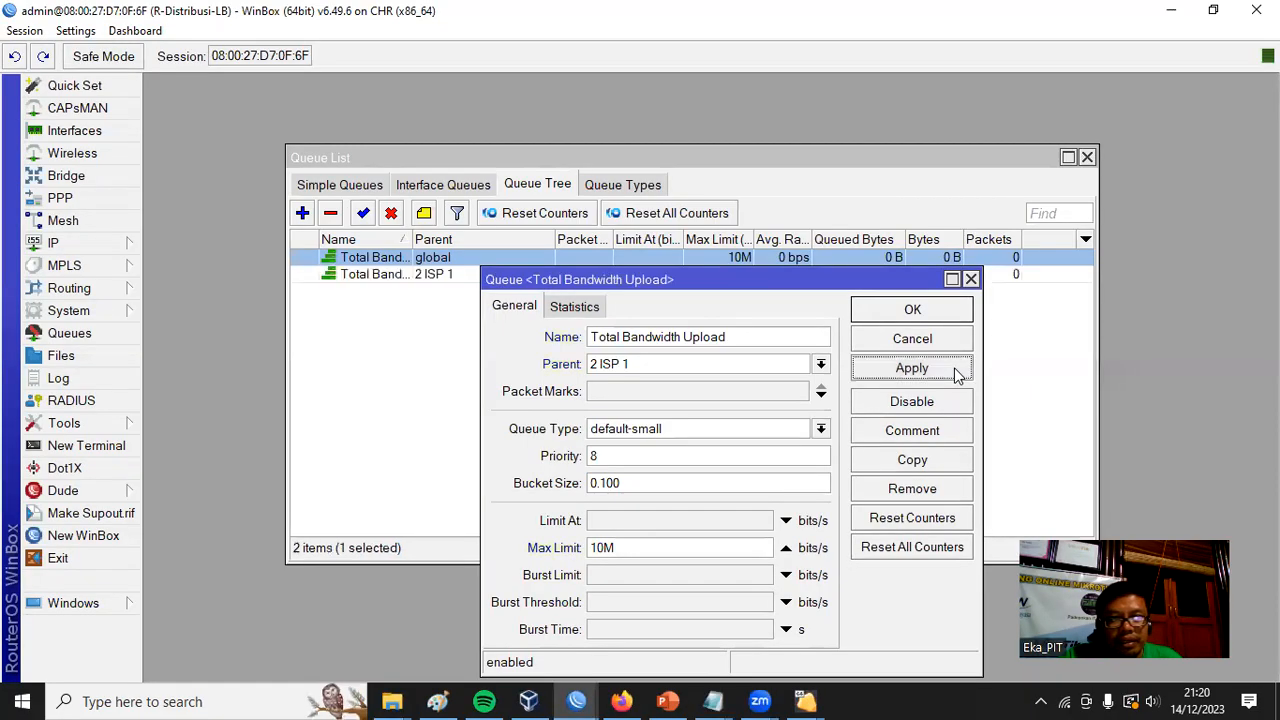
click(948, 313)
drag(411, 235, 498, 237)
click(545, 280)
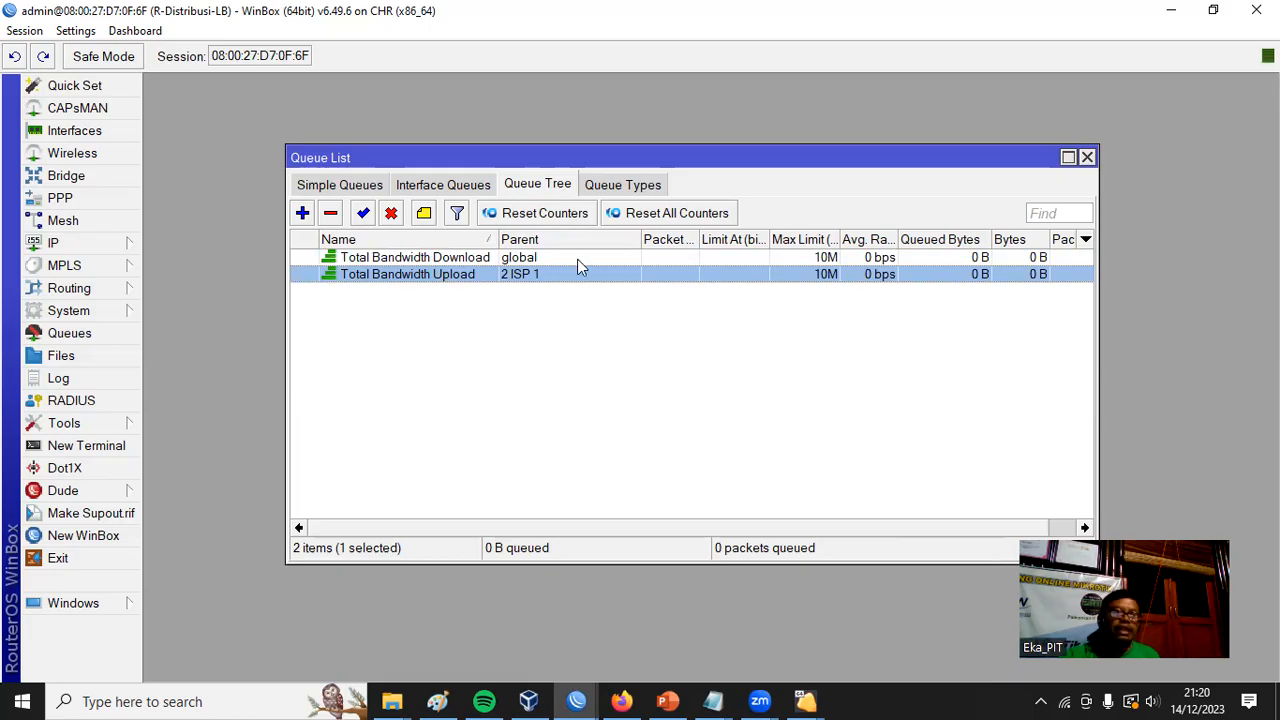
Start a third queue tree entry named "Total Bandwidth Upload" with 3 ISP 2 as its parent
click(302, 214)
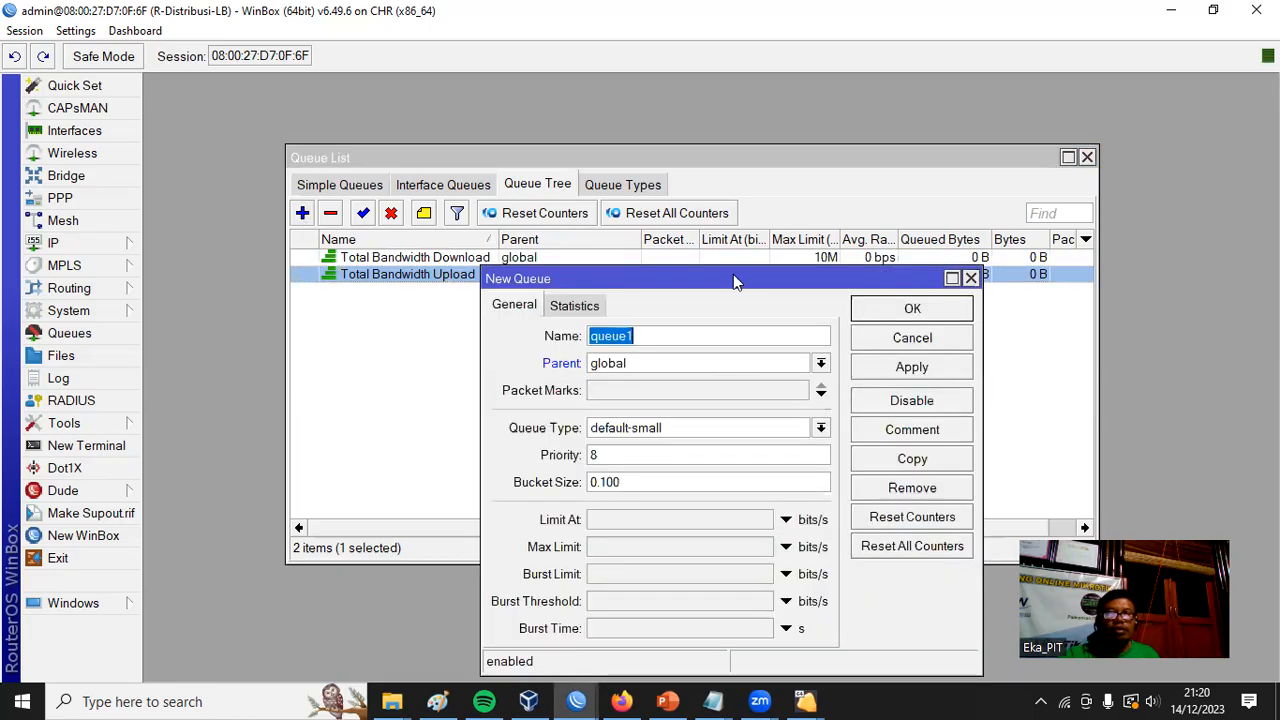
drag(741, 278, 722, 311)
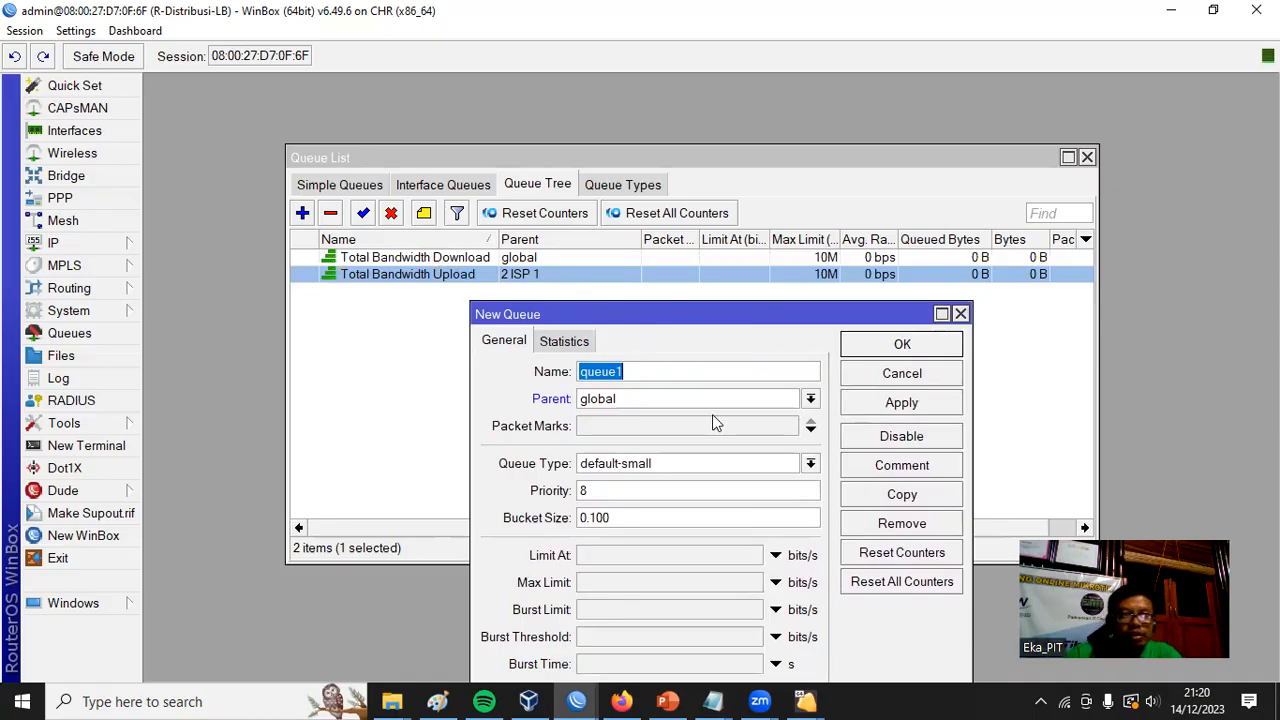
text(t)
key(BackSpace)
text(To)
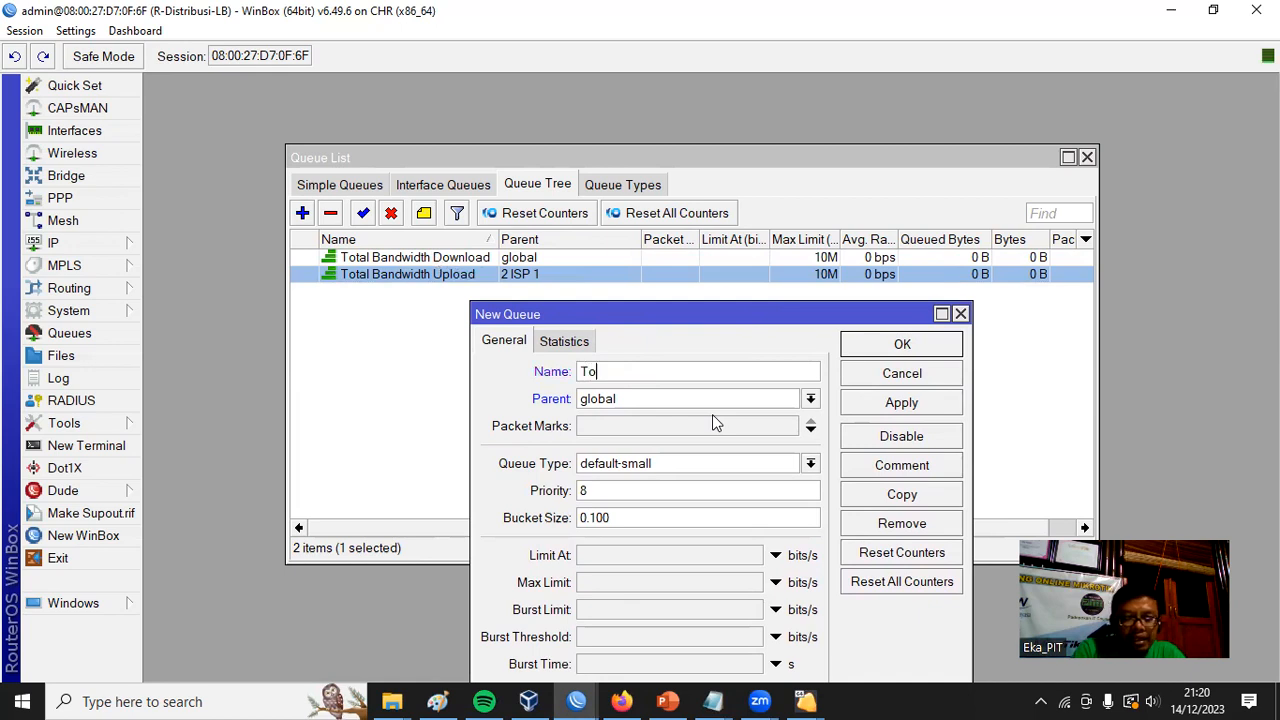
text(tal Ban)
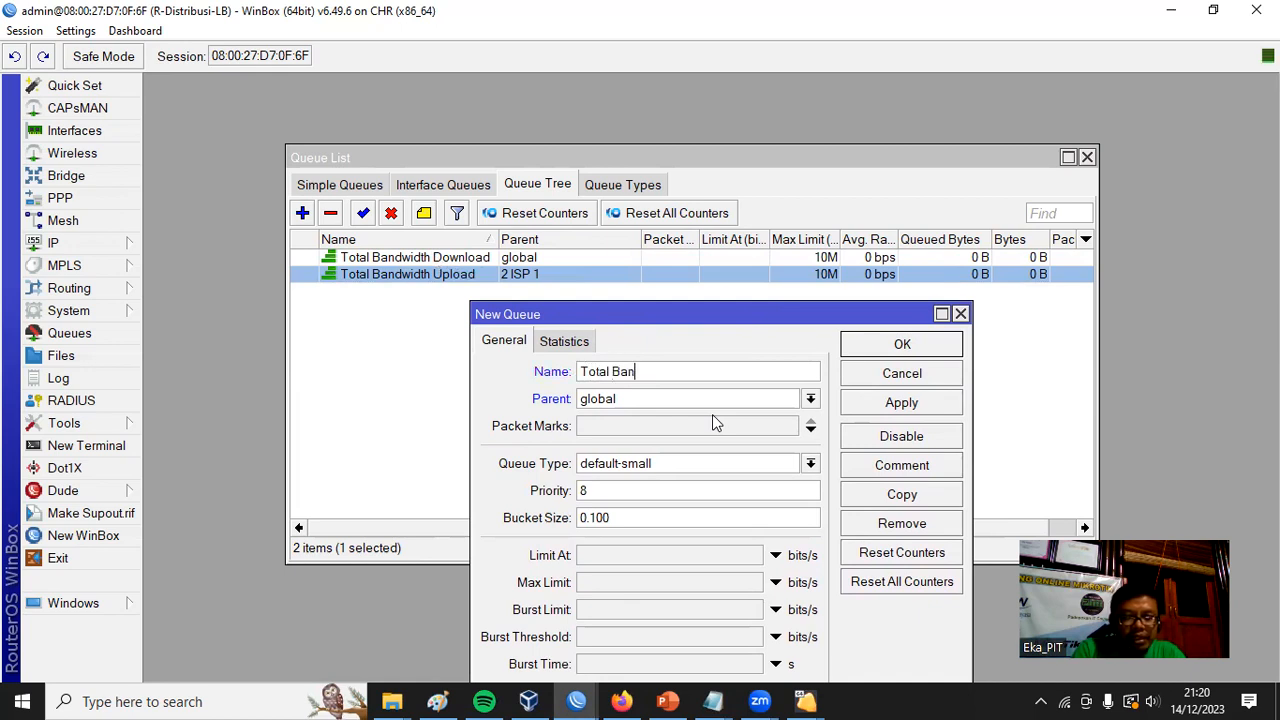
text(dwidth Upload)
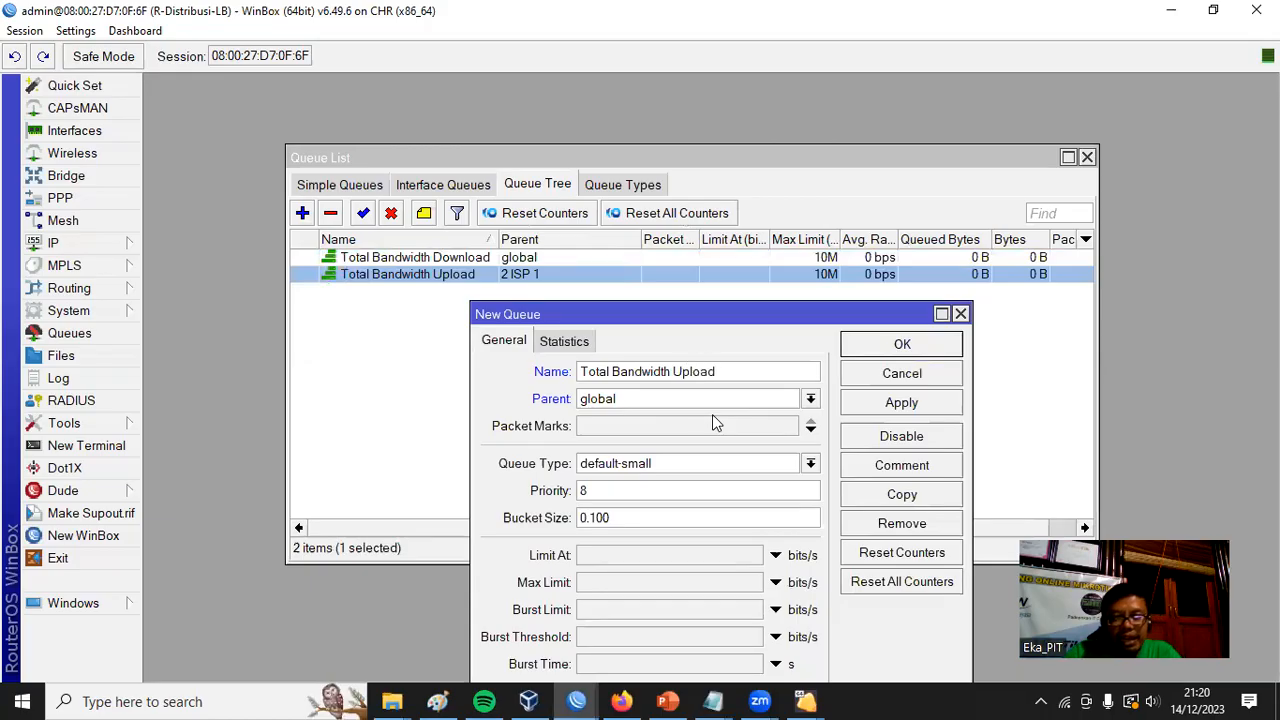
click(811, 398)
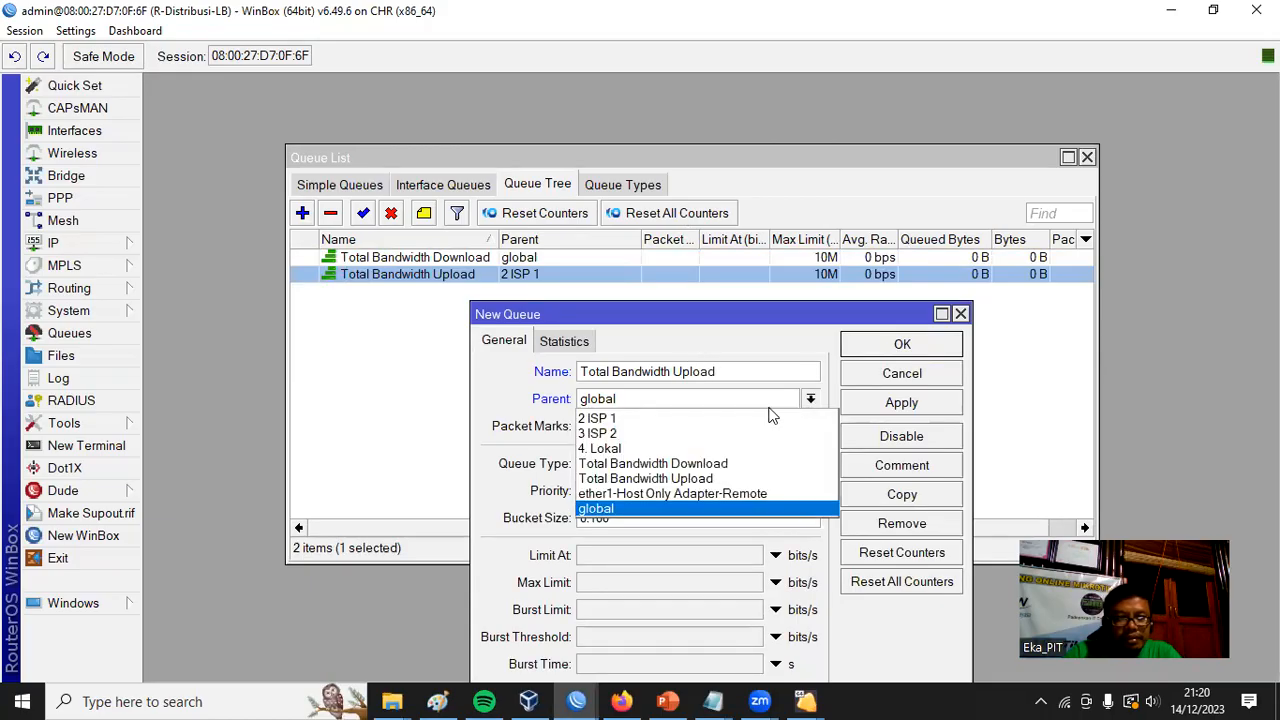
click(673, 431)
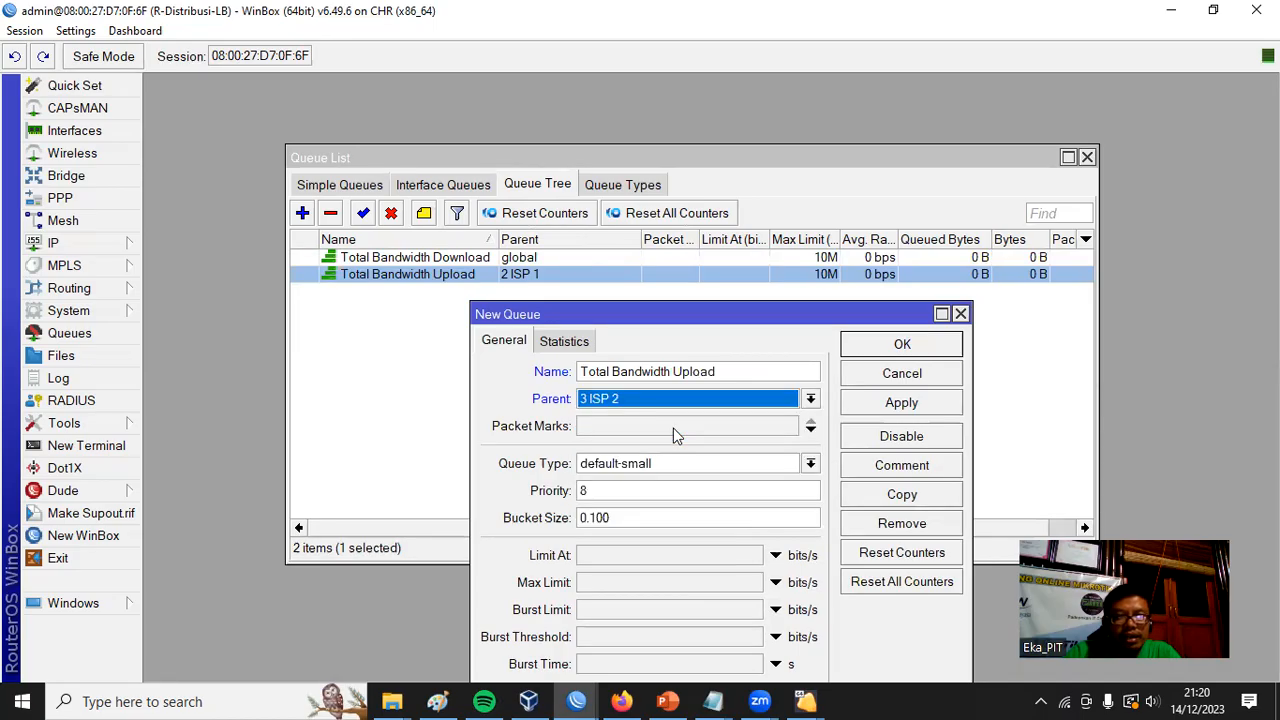
Set the ISP 2 upload queue's type to pcq-upload-default and its maximum limit to 10M, and try to apply it
click(810, 465)
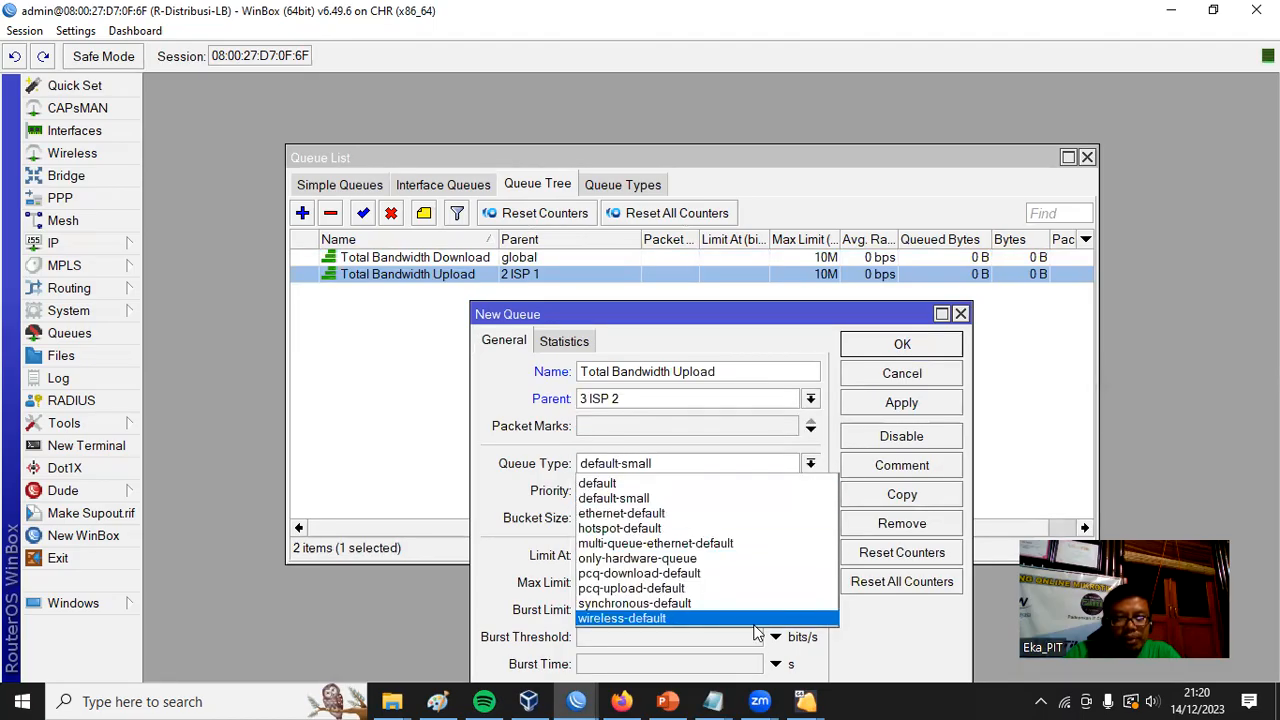
click(718, 588)
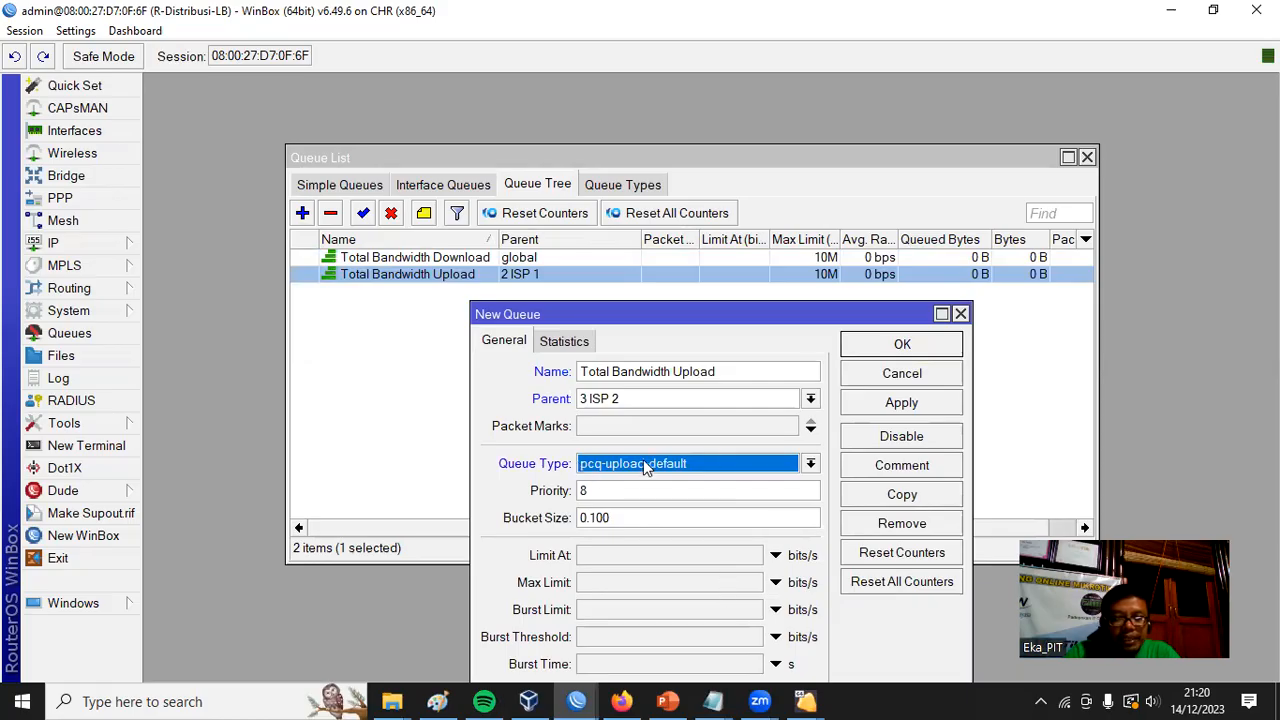
click(634, 586)
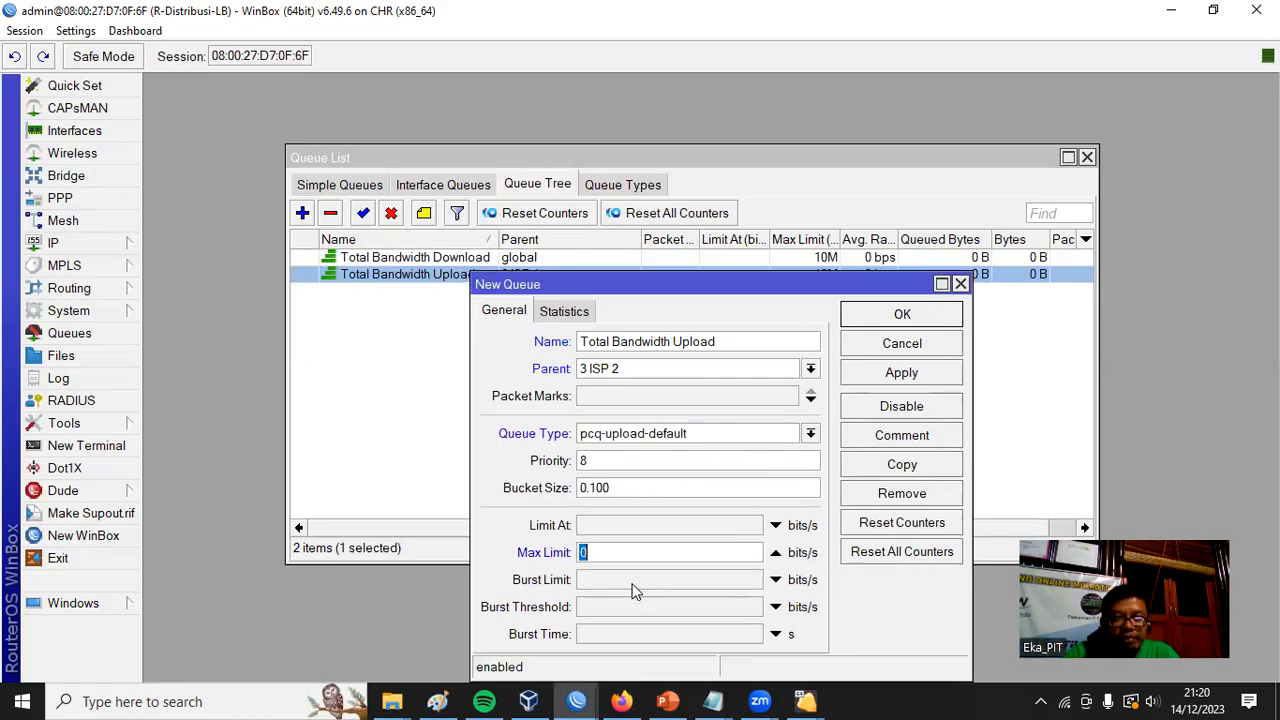
text(10M)
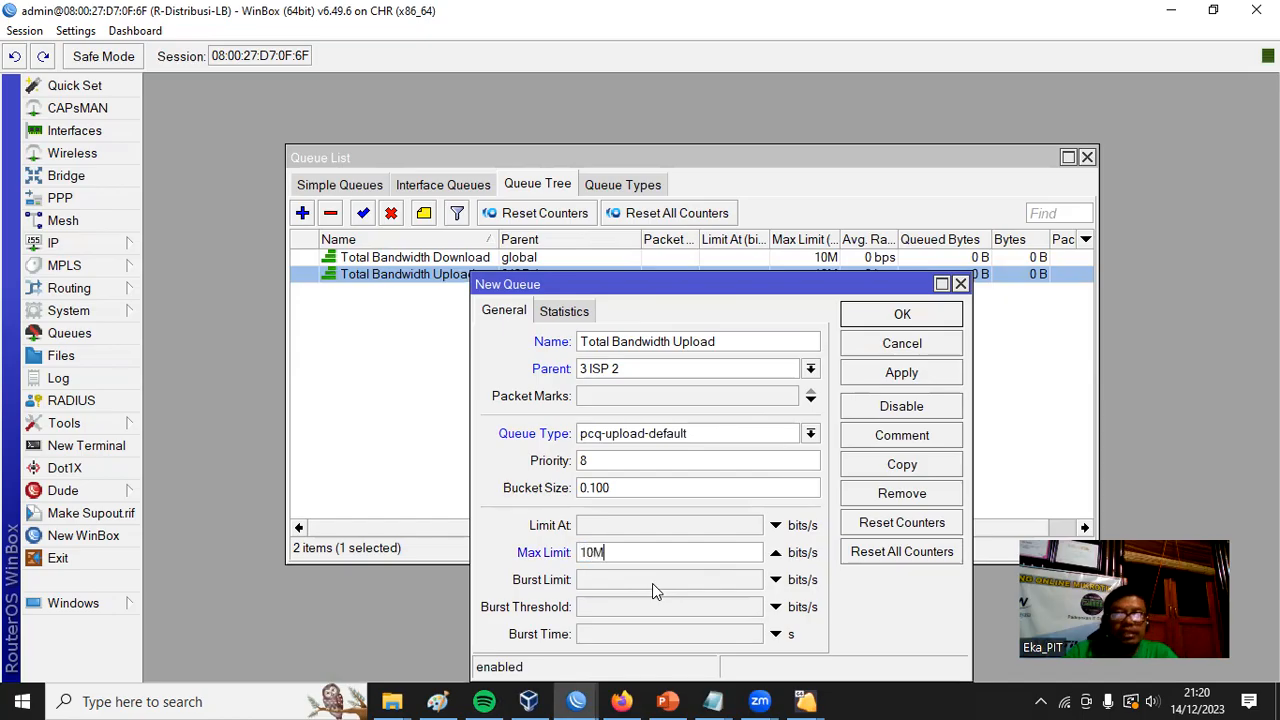
click(905, 374)
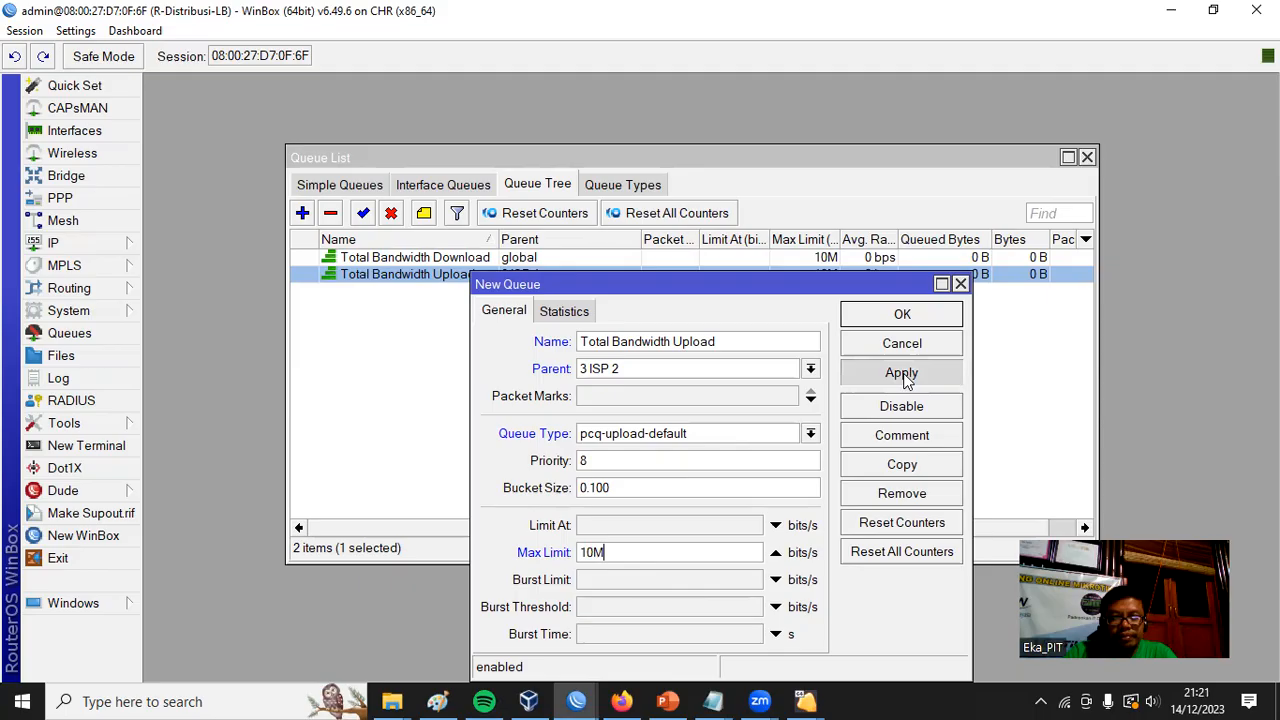
click(779, 373)
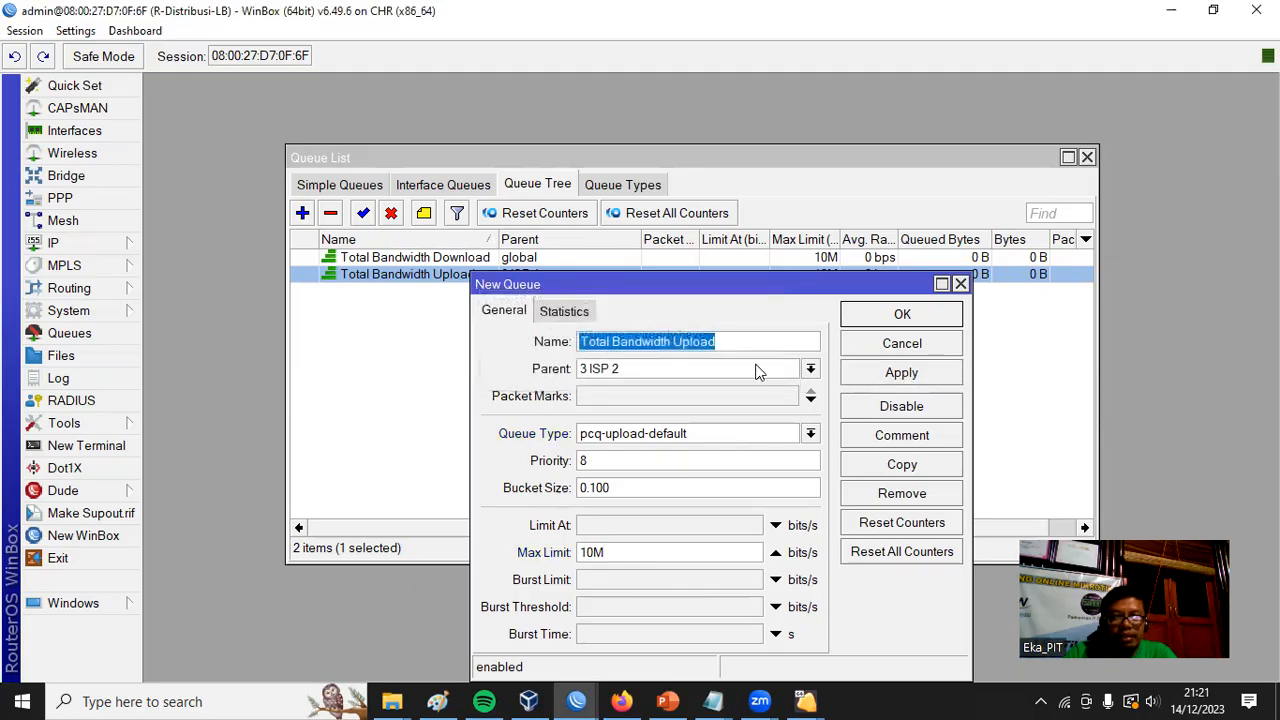
Rename the new ISP 2 queue "Total Bandwidth Upload-isp2" and save it
click(782, 344)
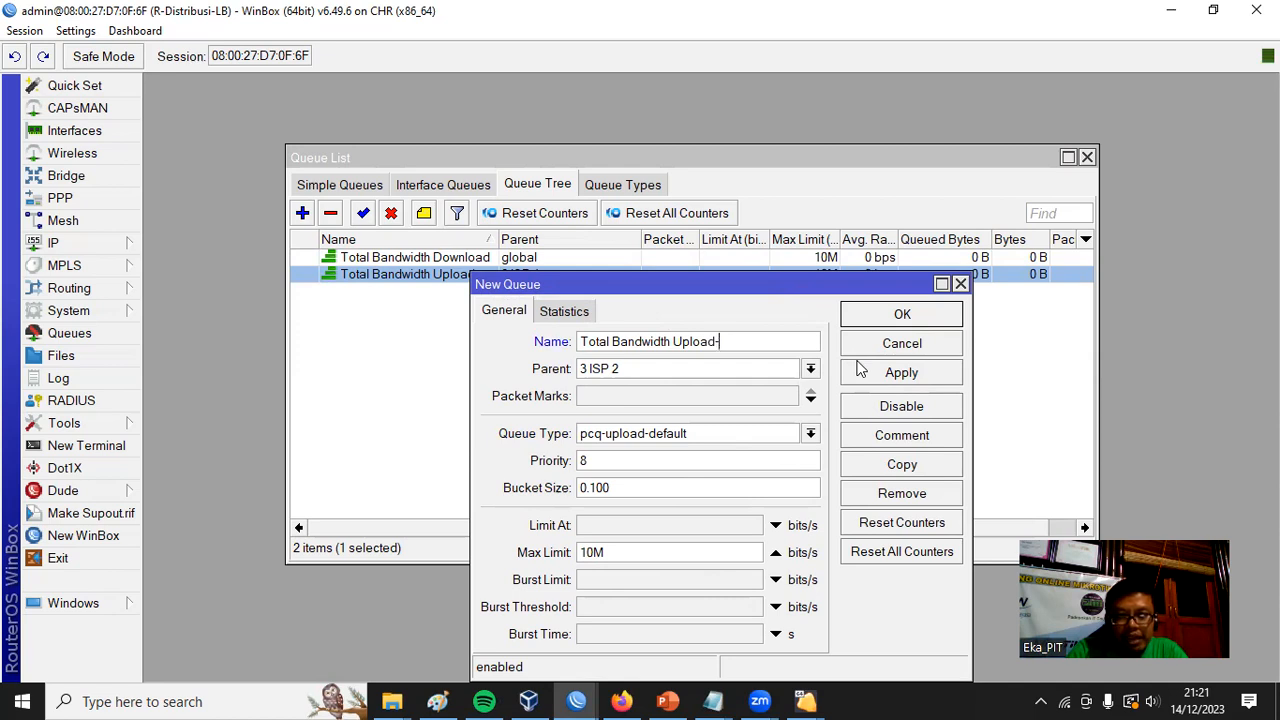
text(isp2)
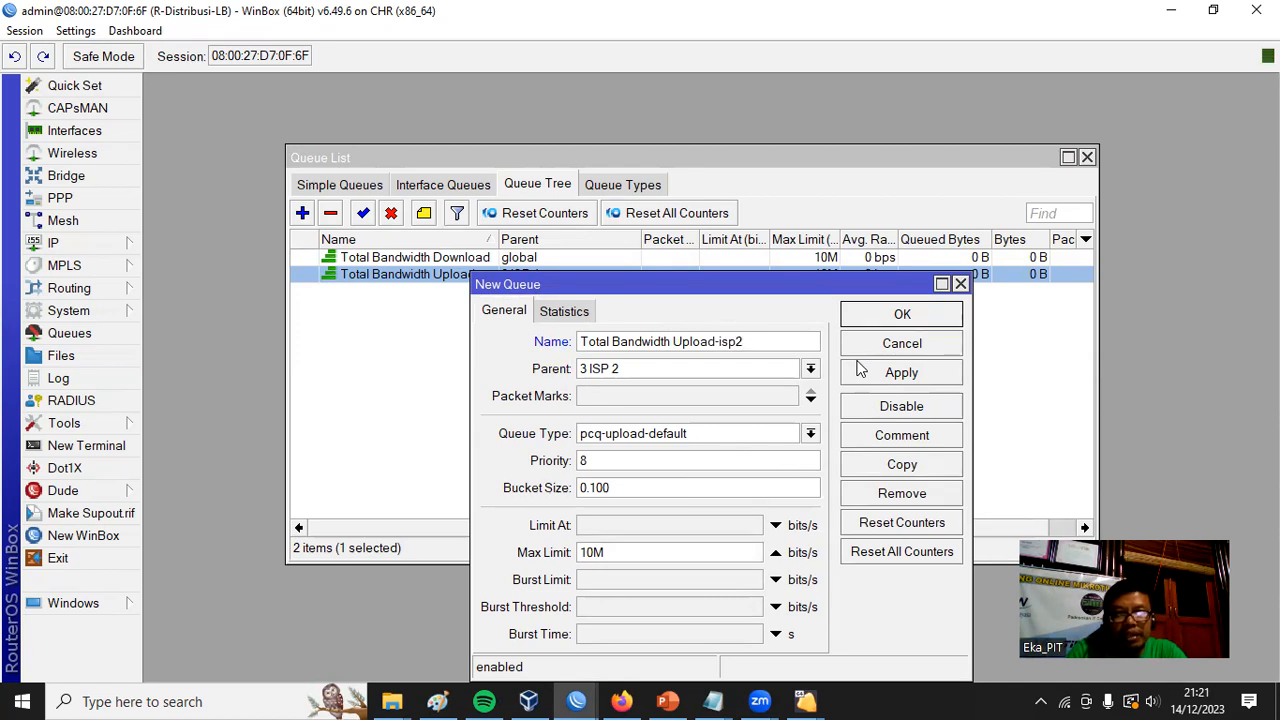
click(903, 316)
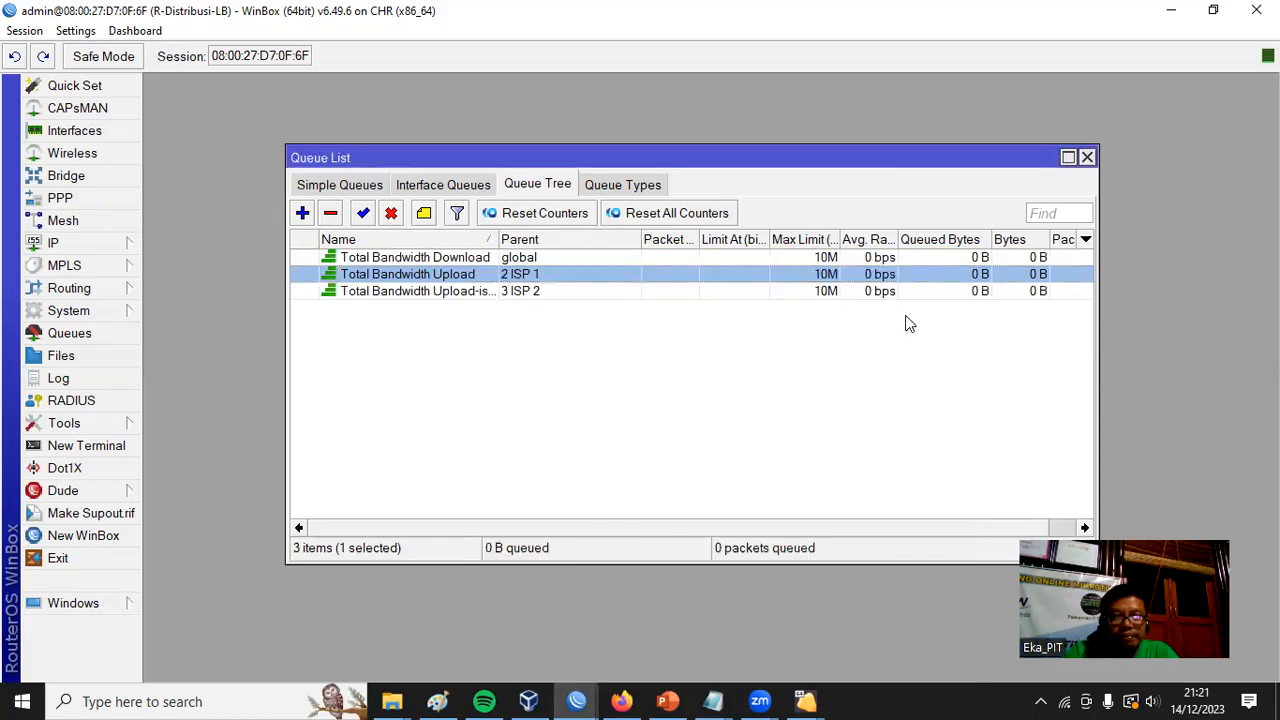
Open the upload queue under 2 ISP 1 and rename it "Total Bandwidth Upload-ISP.1"
double_click(528, 274)
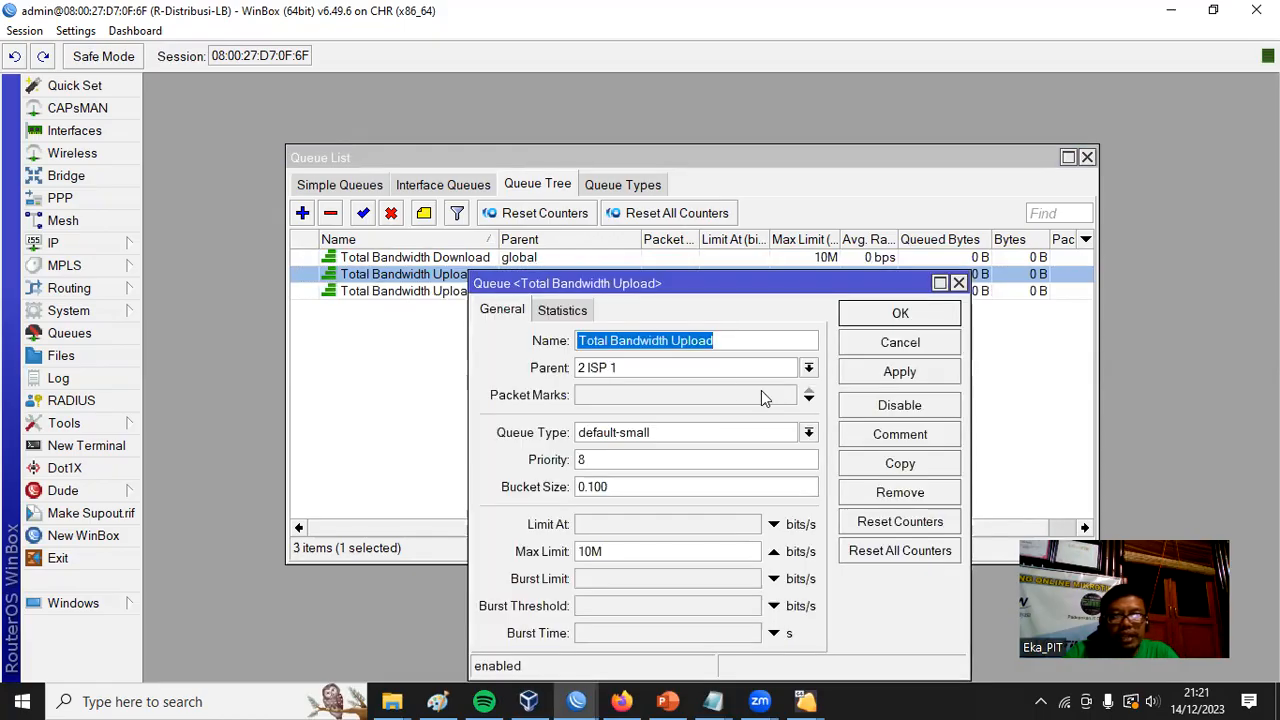
click(738, 341)
text(-ISP)
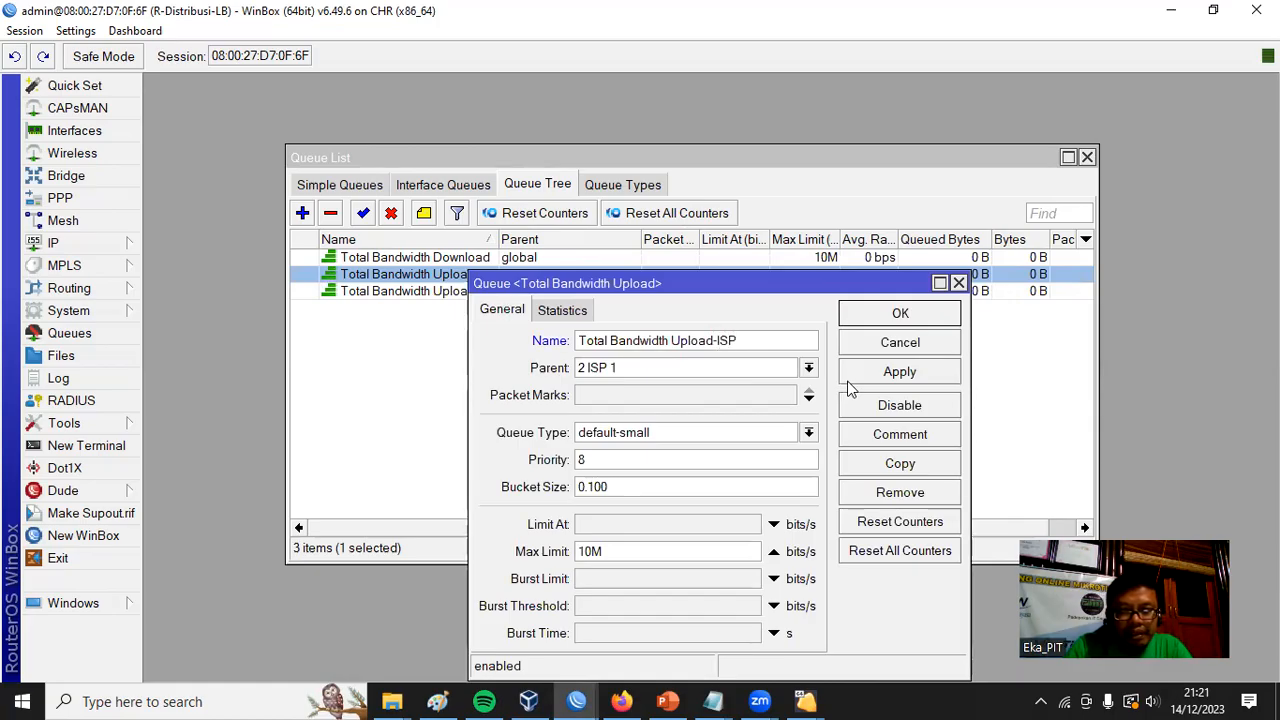
text(-)
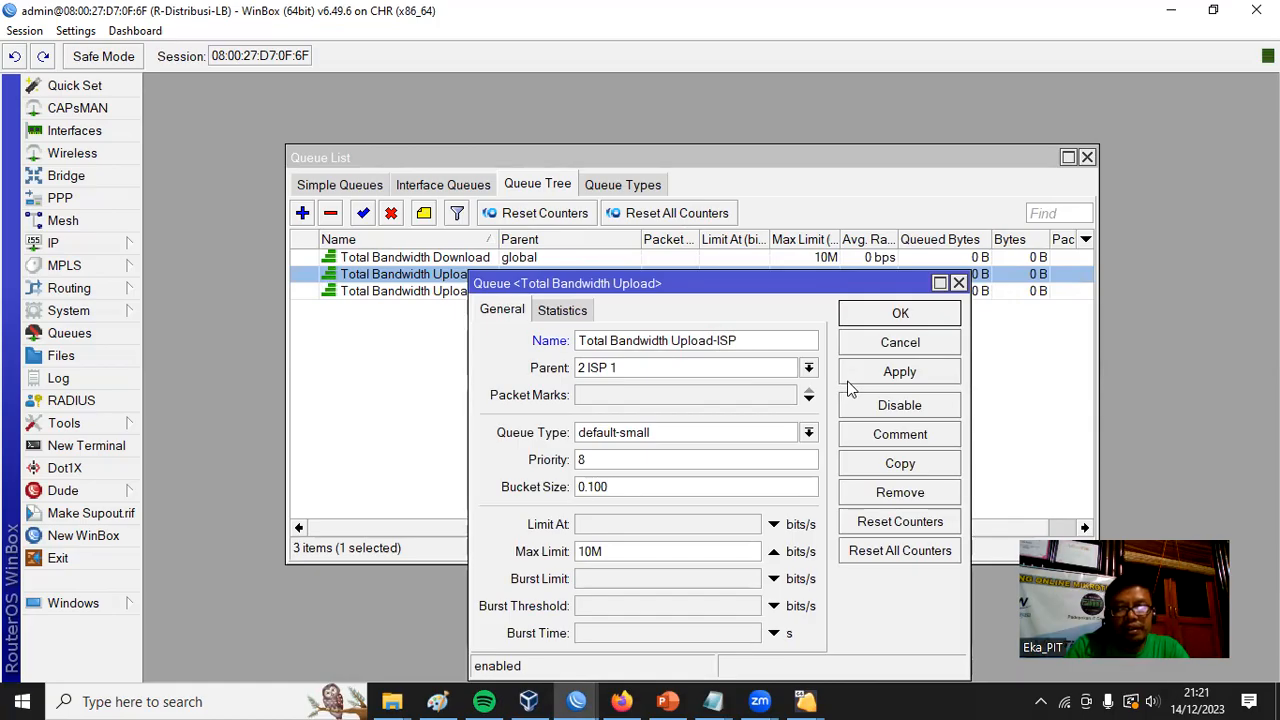
text( 1)
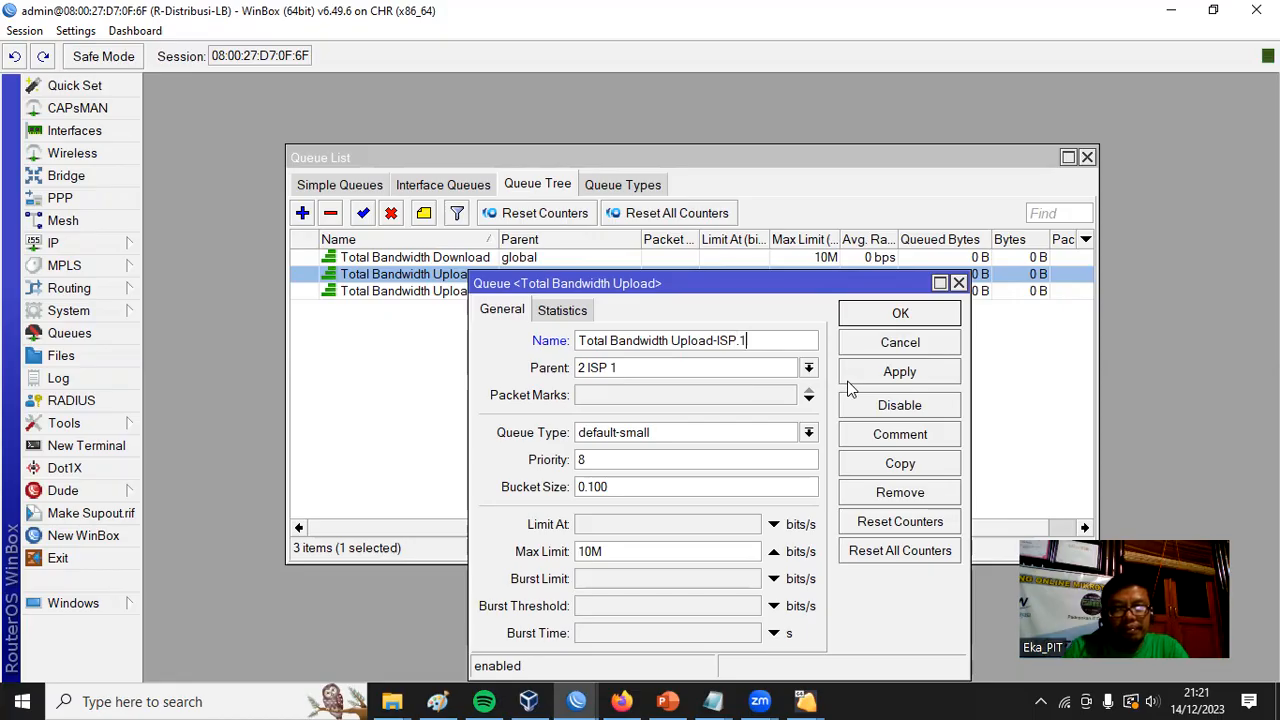
Set the ISP 1 upload queue's type to pcq-upload-default and save the queue
click(808, 433)
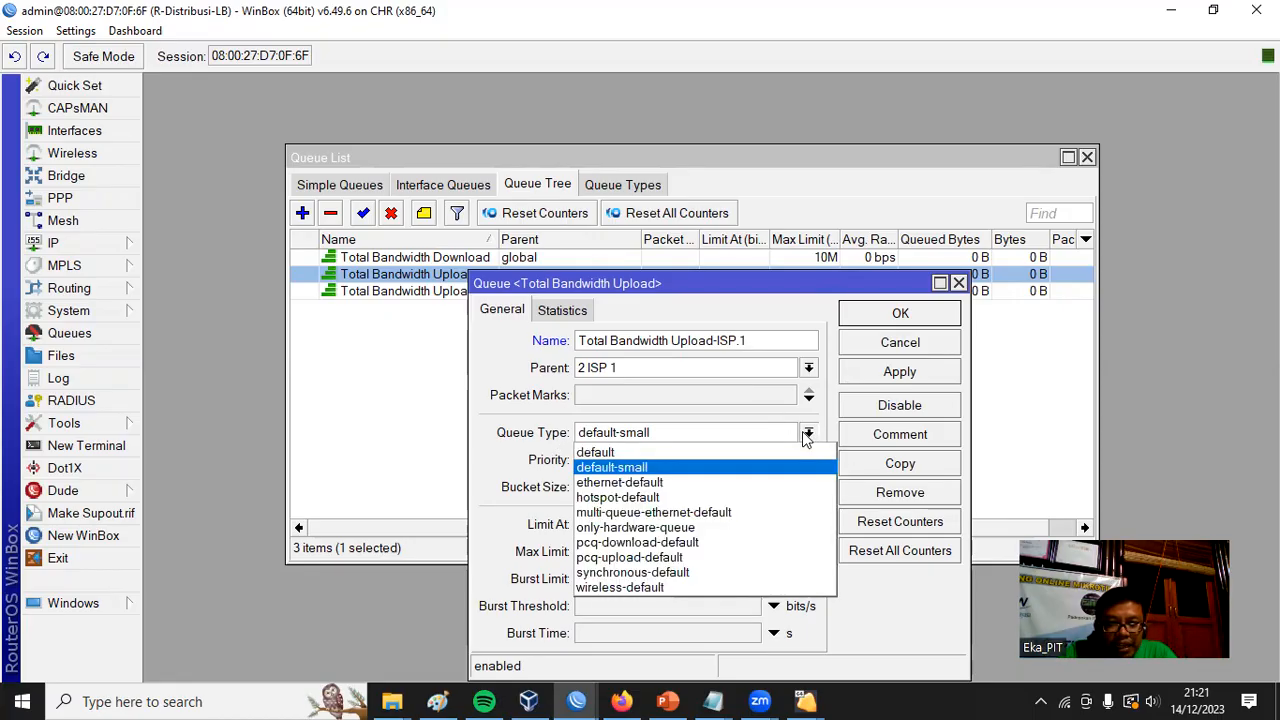
click(706, 557)
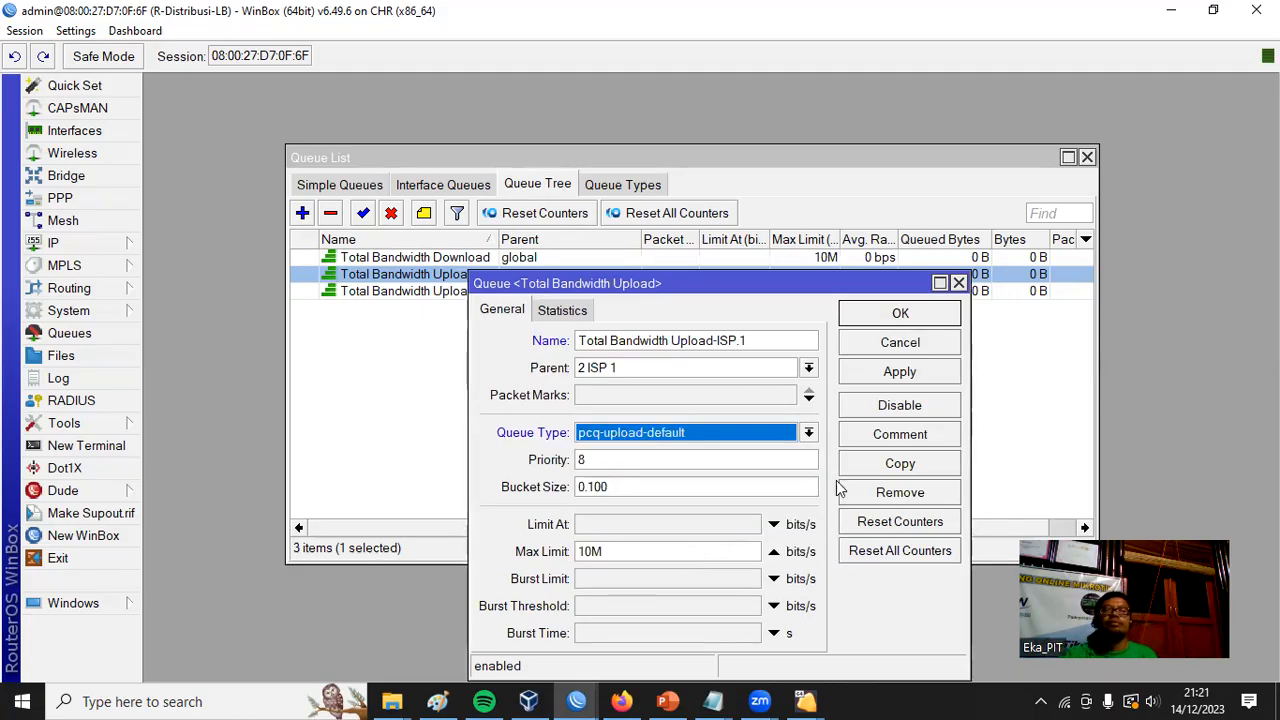
click(923, 317)
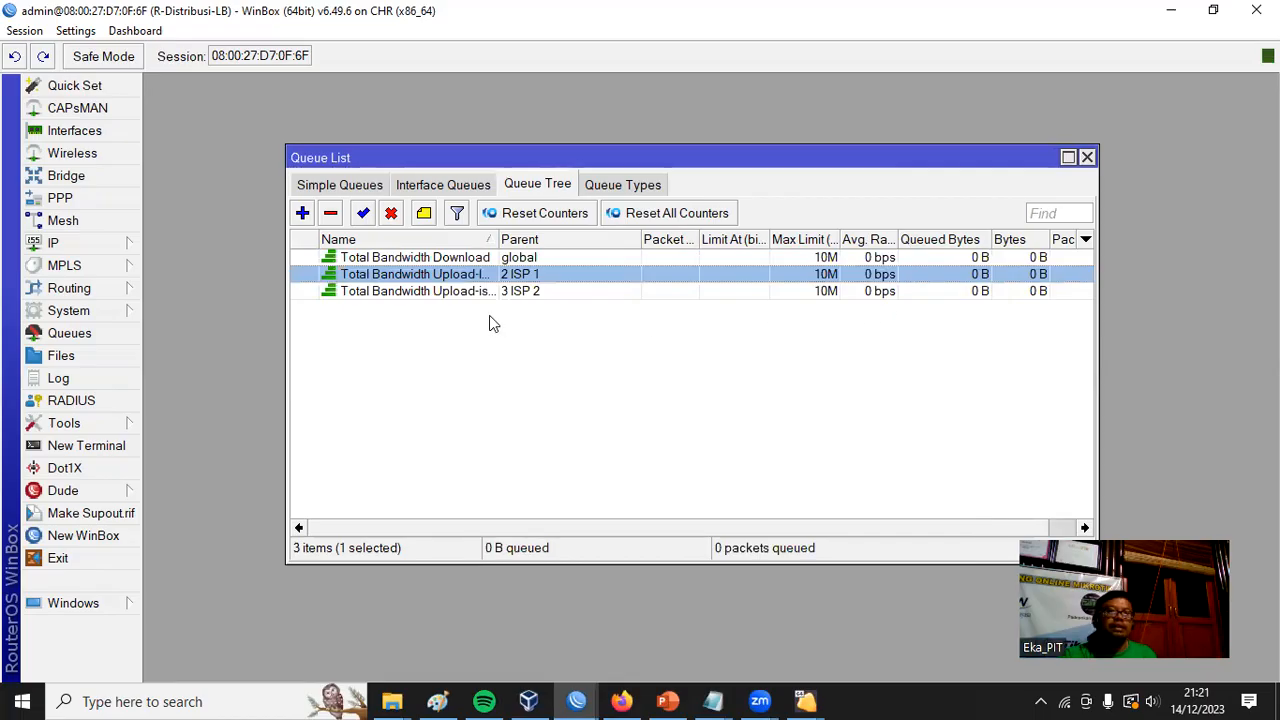
Widen the Name column to fit the full queue names, and reposition and enlarge the Queue List window to fit all columns
click(528, 377)
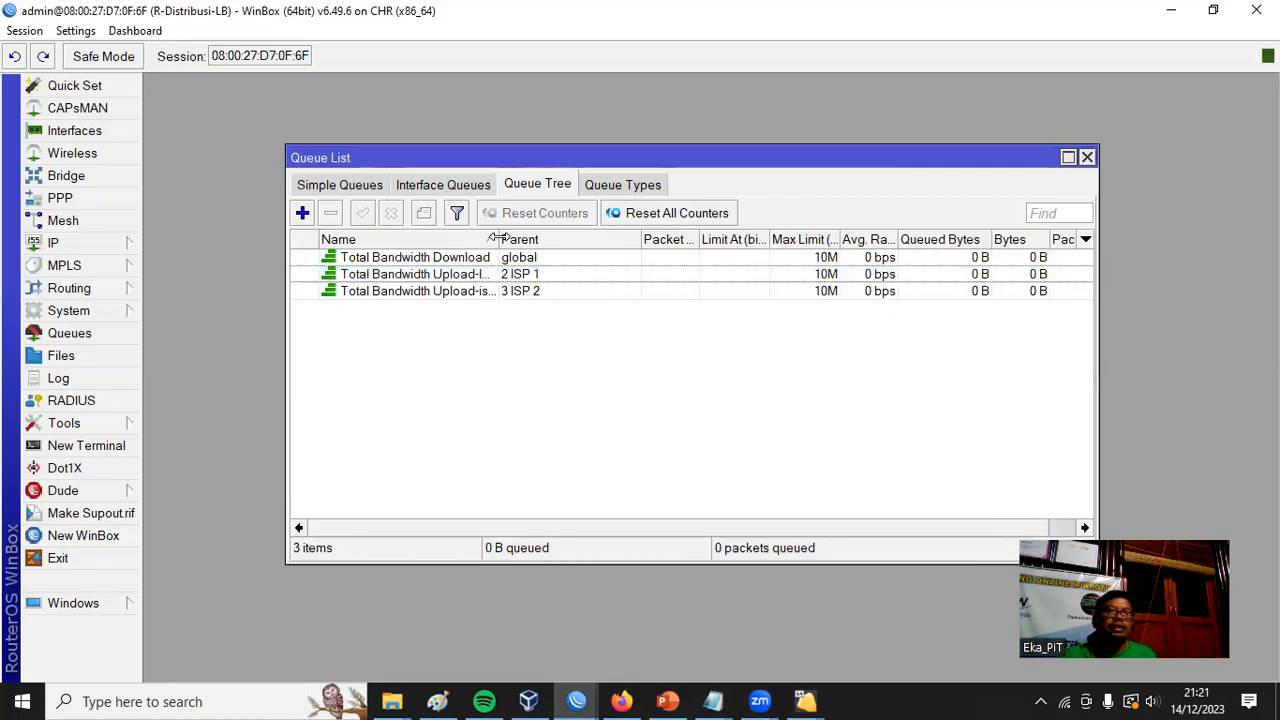
drag(497, 239, 538, 240)
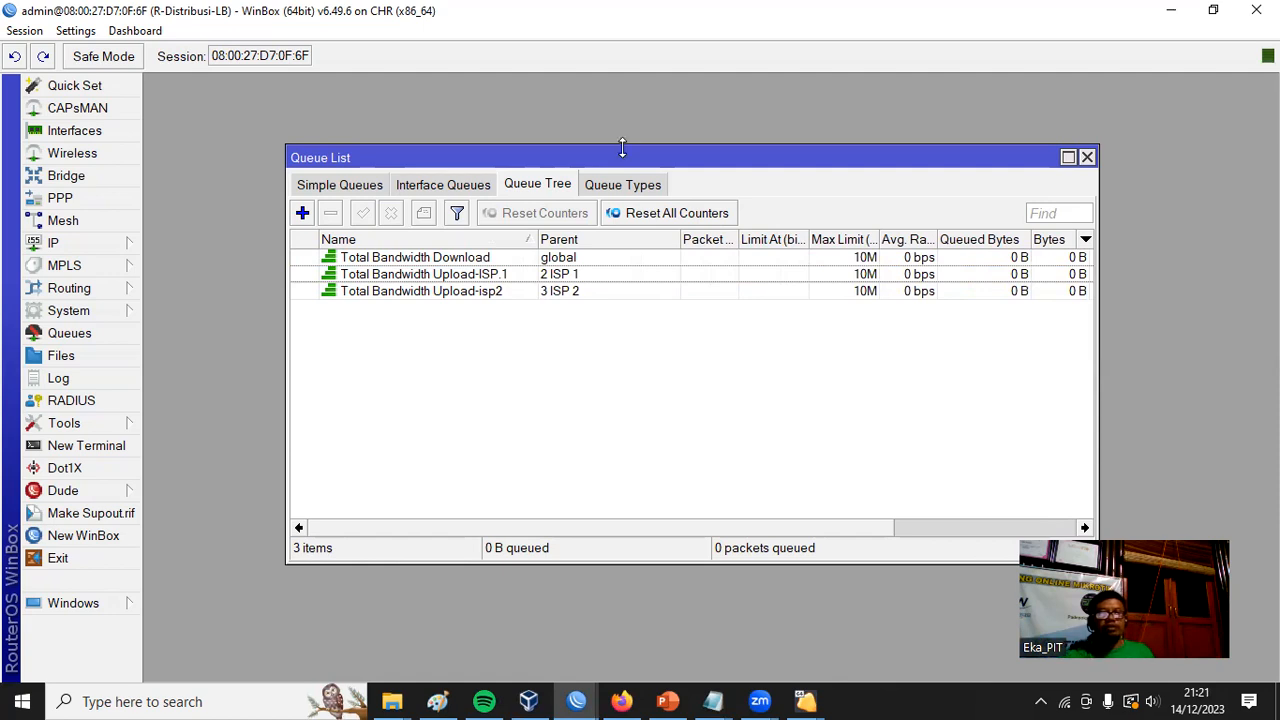
drag(620, 150, 539, 107)
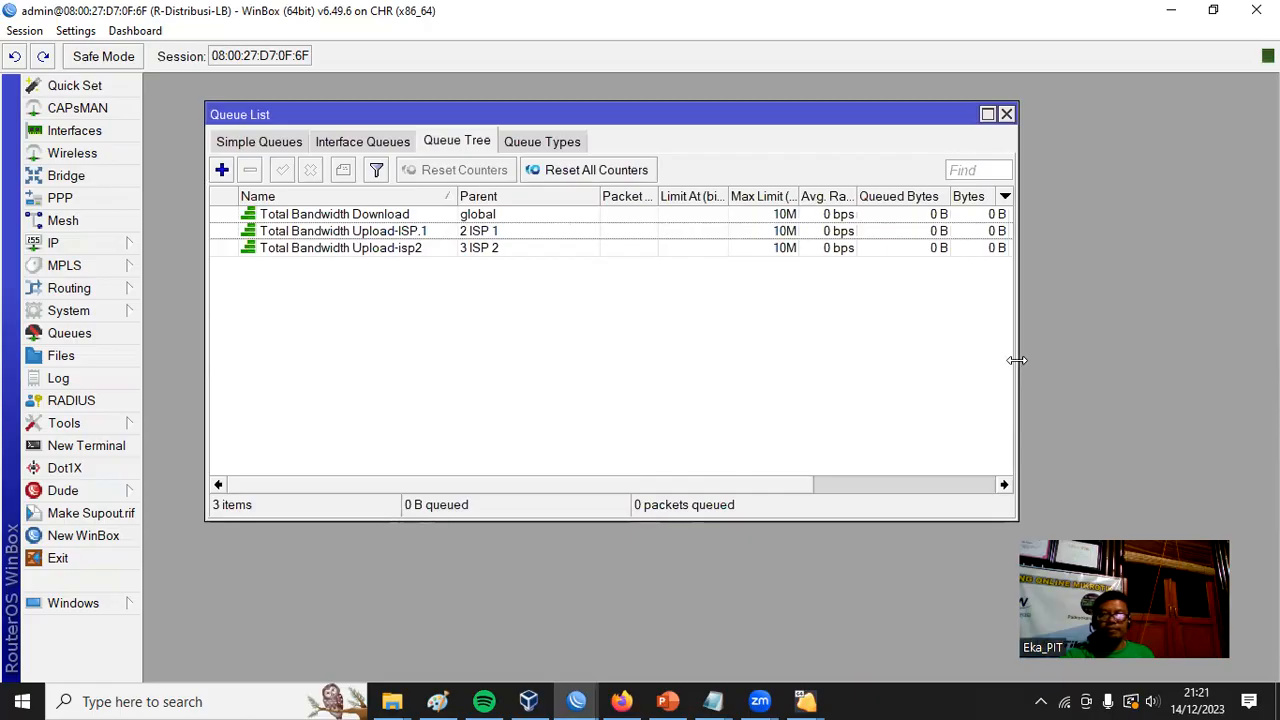
drag(1018, 364, 1193, 375)
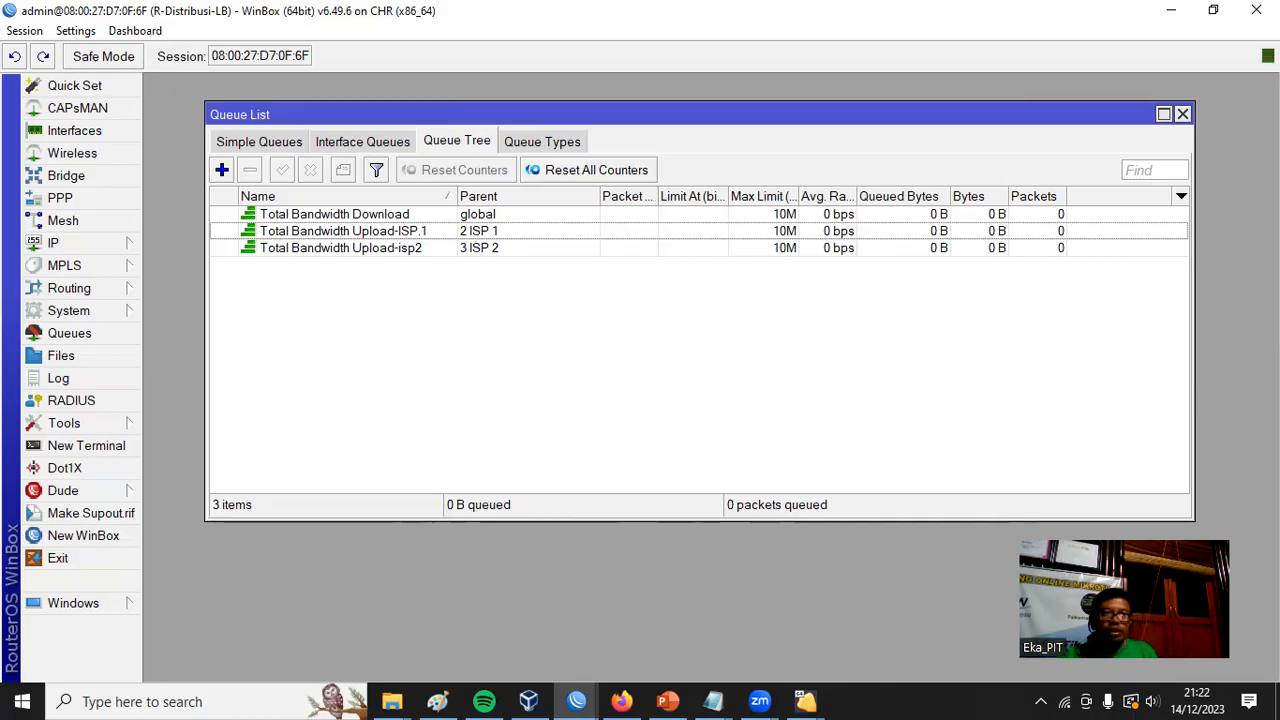
drag(738, 111, 717, 116)
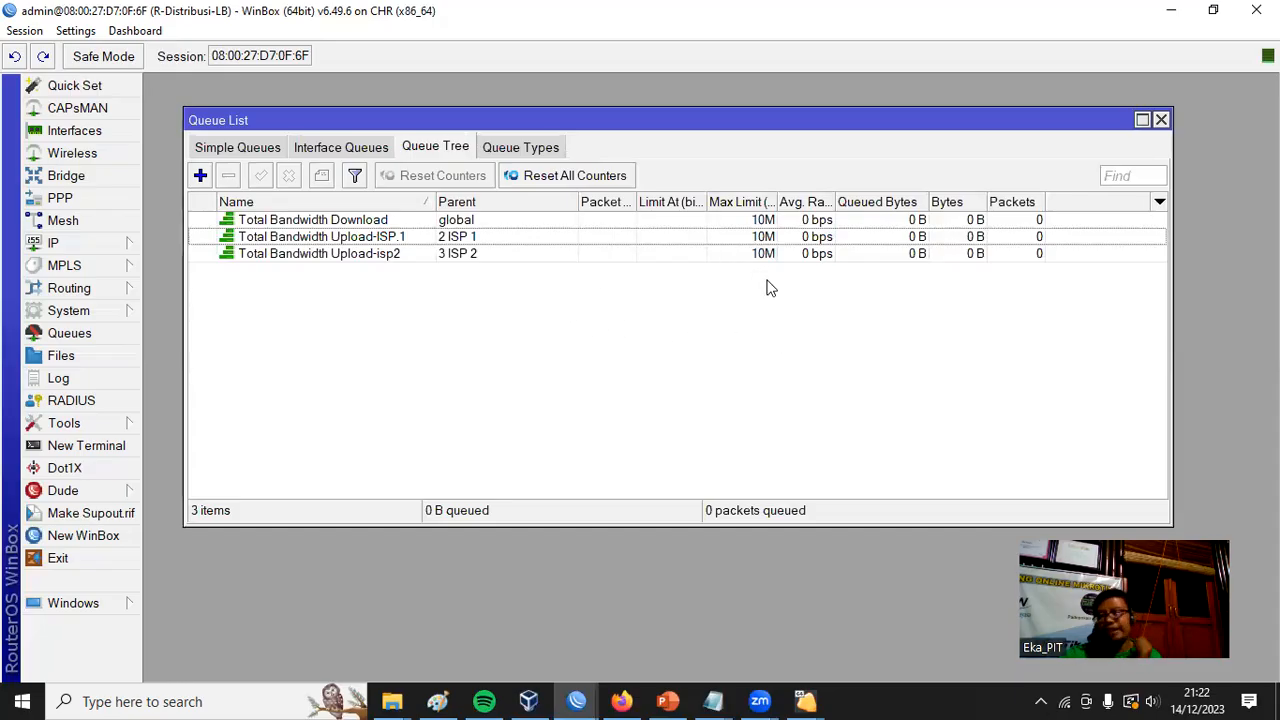
Open the firewall's mangle rules and reposition the Firewall window over the Queue List
click(60, 245)
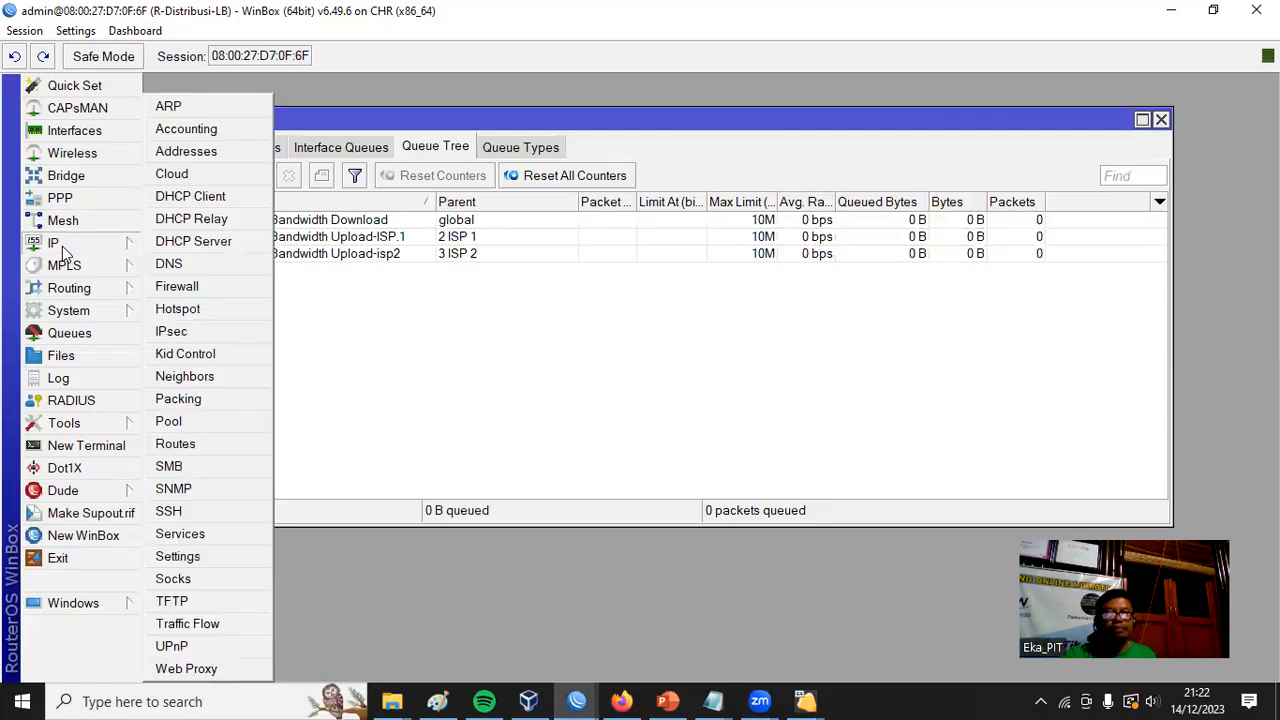
click(194, 287)
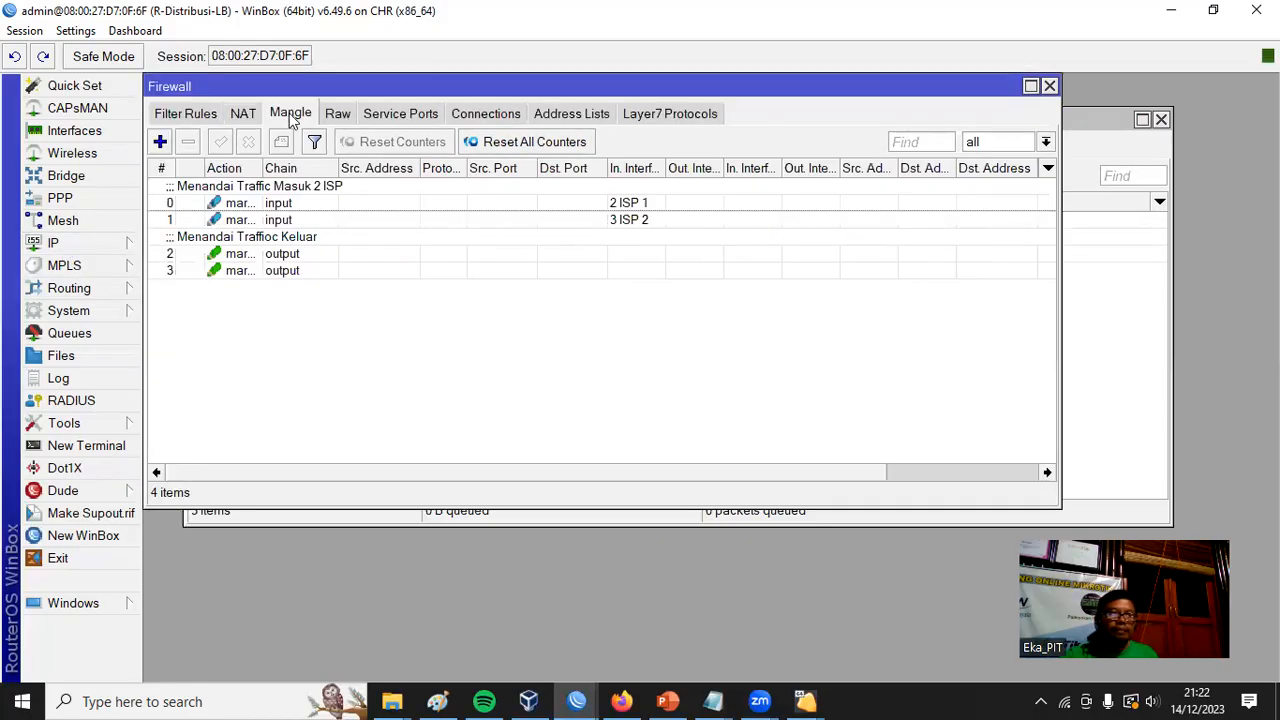
drag(381, 92, 610, 258)
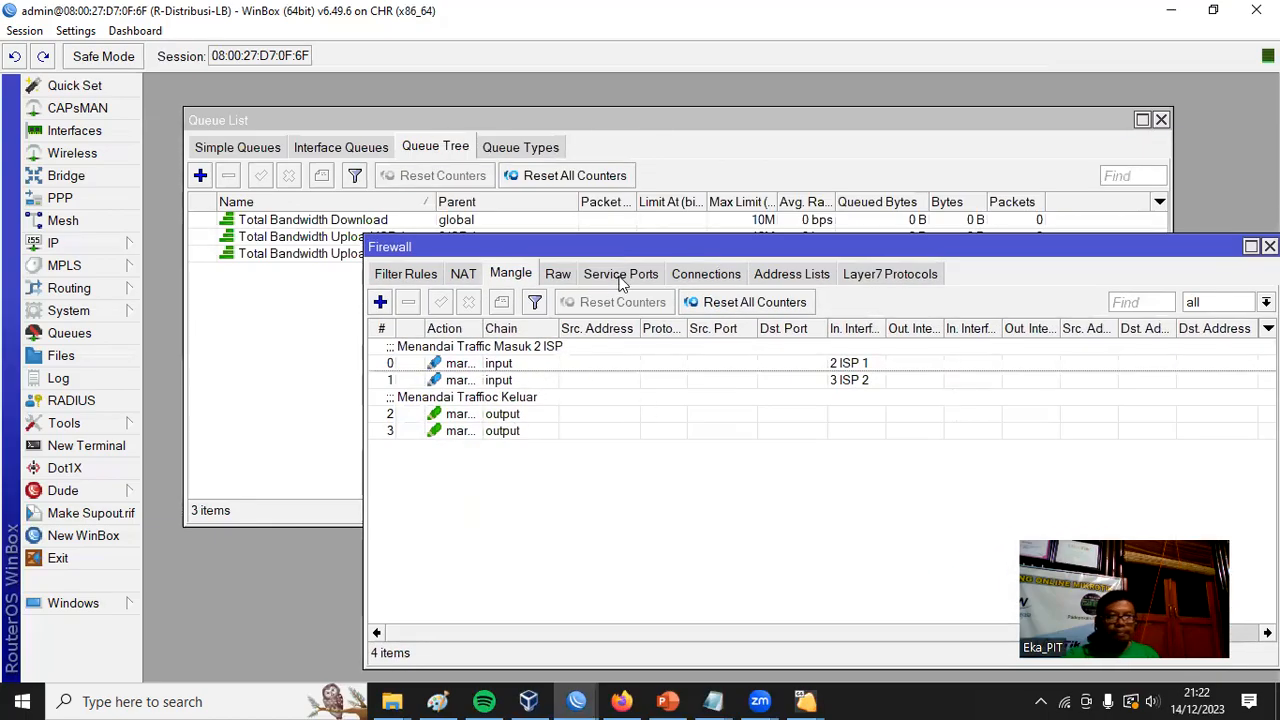
drag(645, 252, 569, 161)
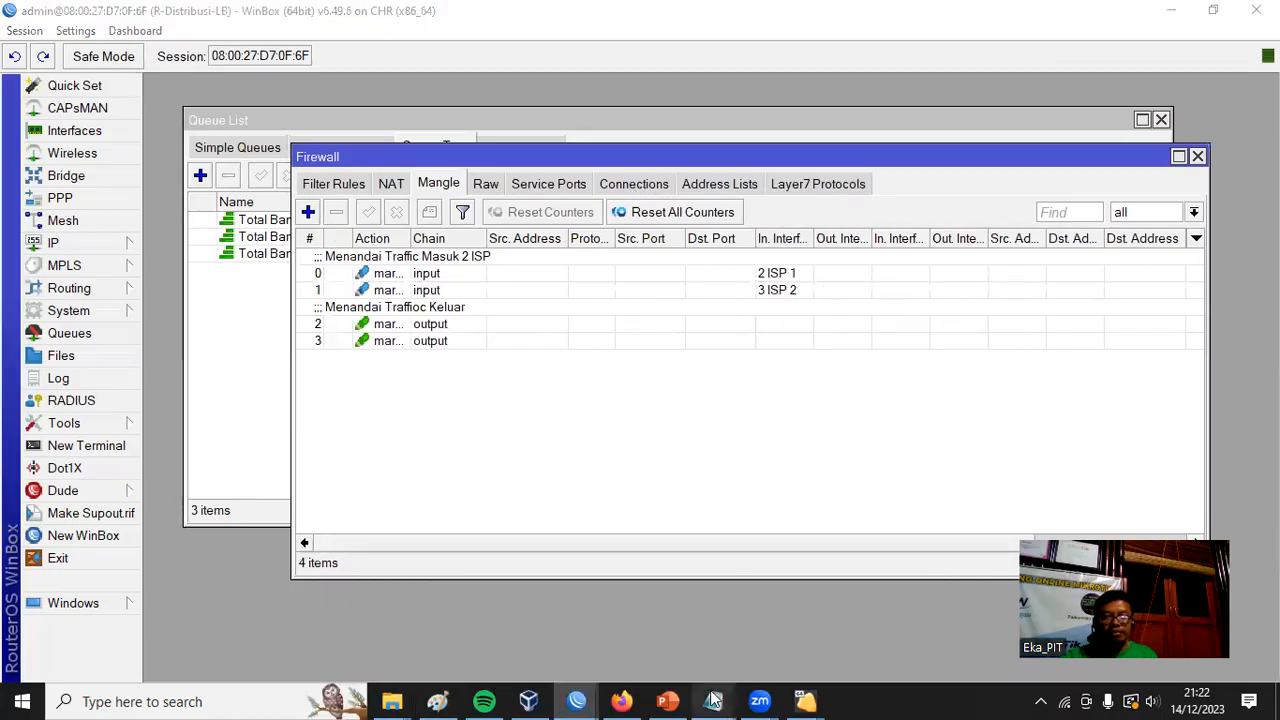
Switch to the Notepad notes and add a "Bandwidth Management" heading below the Pisah TRaffic section, separated by blank lines
mouse_move(714, 702)
click(803, 643)
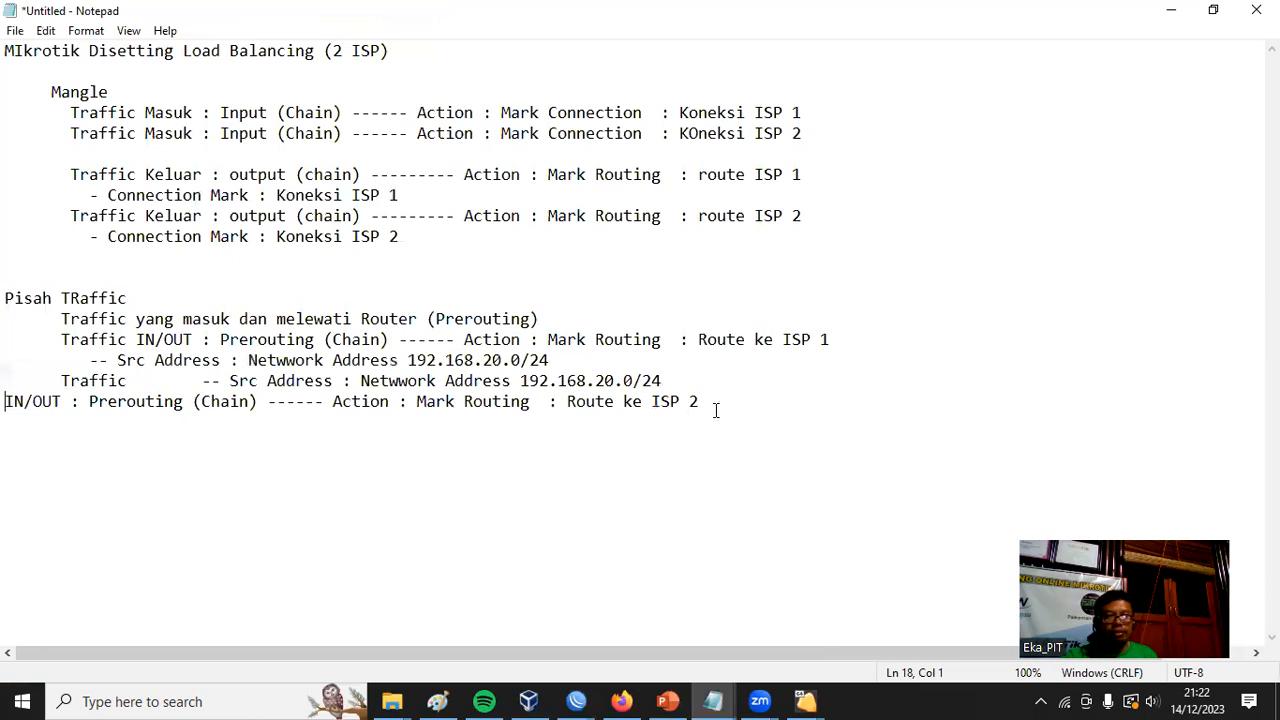
click(754, 406)
key(Return)
key(Return)
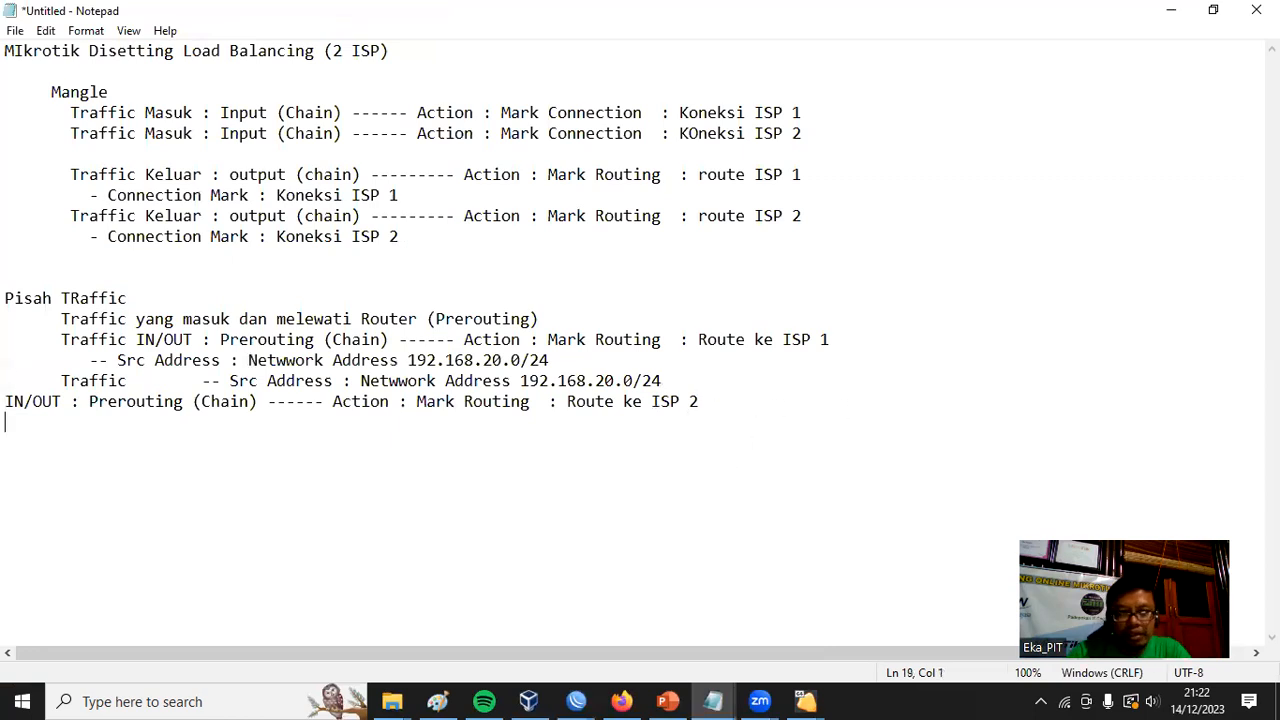
key(Return)
text(Bandwidth Management)
key(Return)
Add the indented line "- Mark Connection ---------> Src Address : 192.168.100.0/24" under Bandwidth Management and highlight its address
text(- )
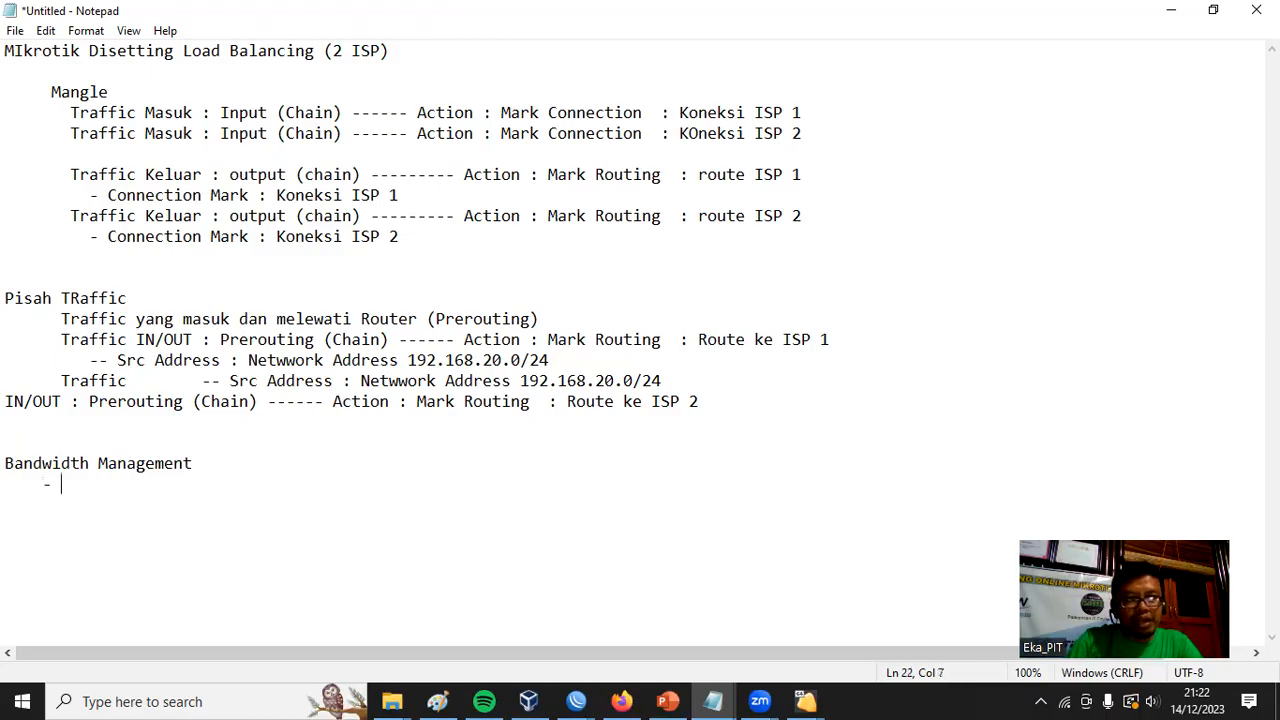
text(Ma)
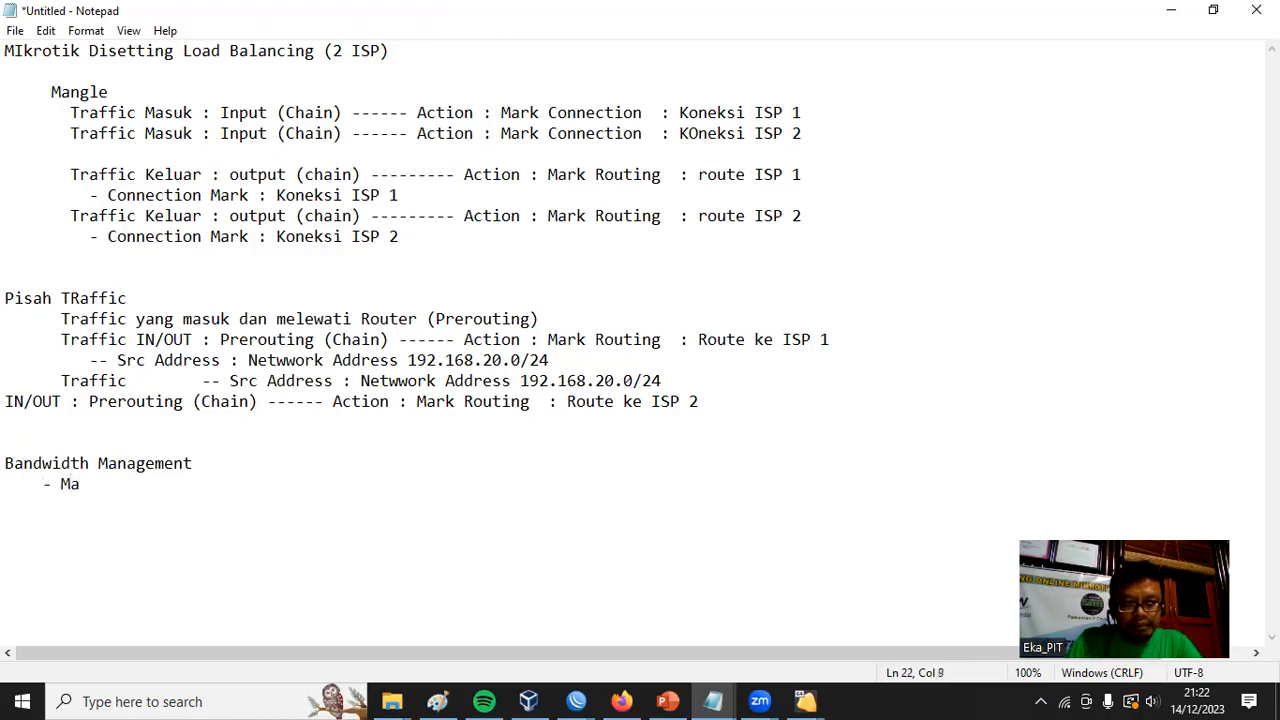
text(rk Conne)
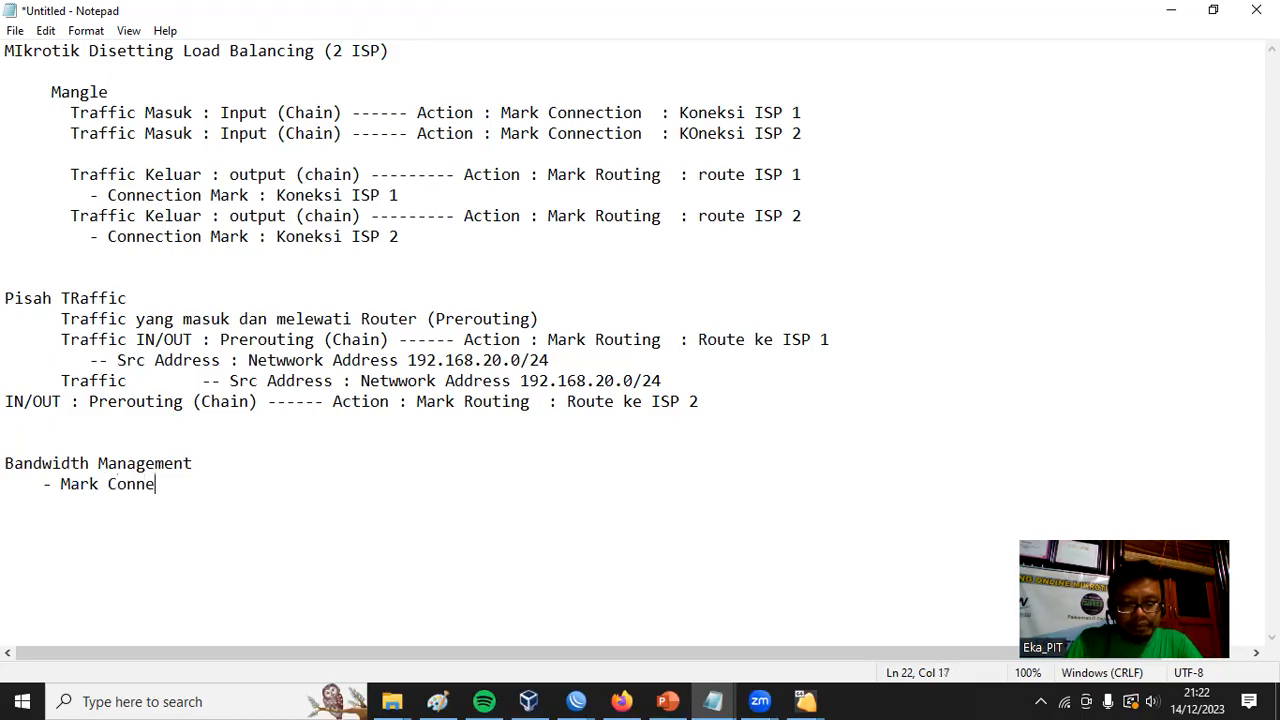
text(ction)
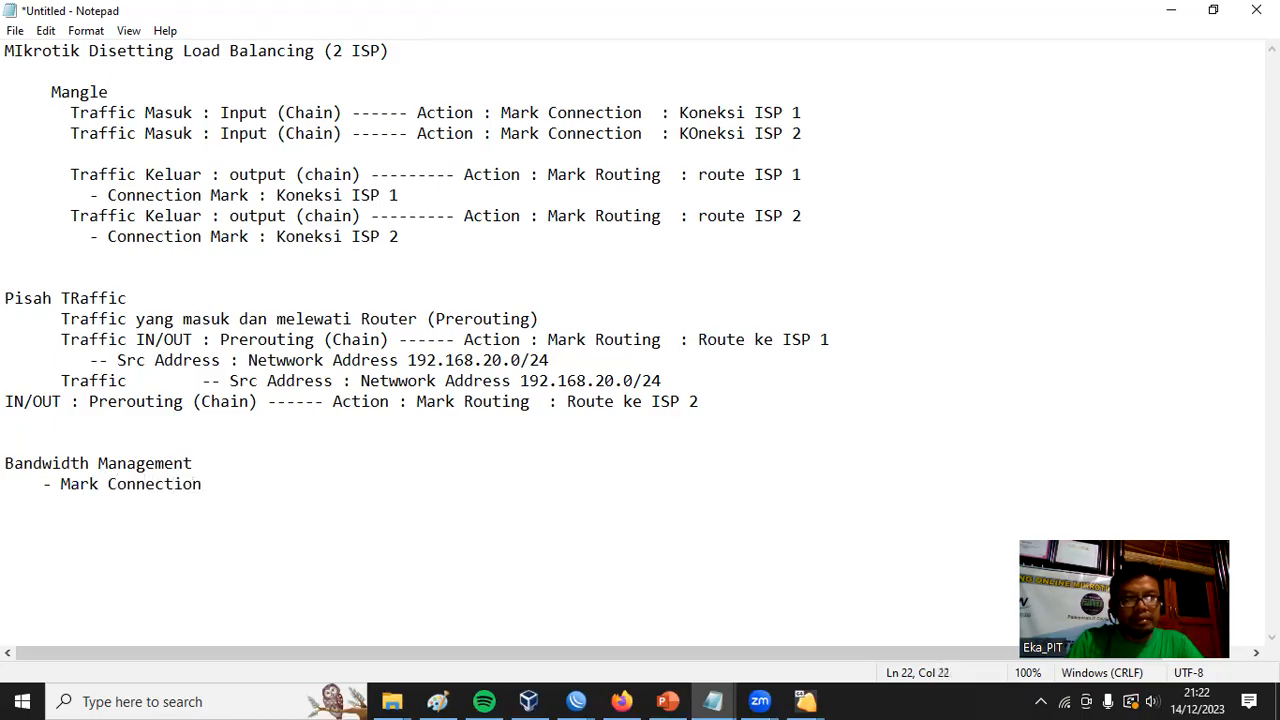
text( -)
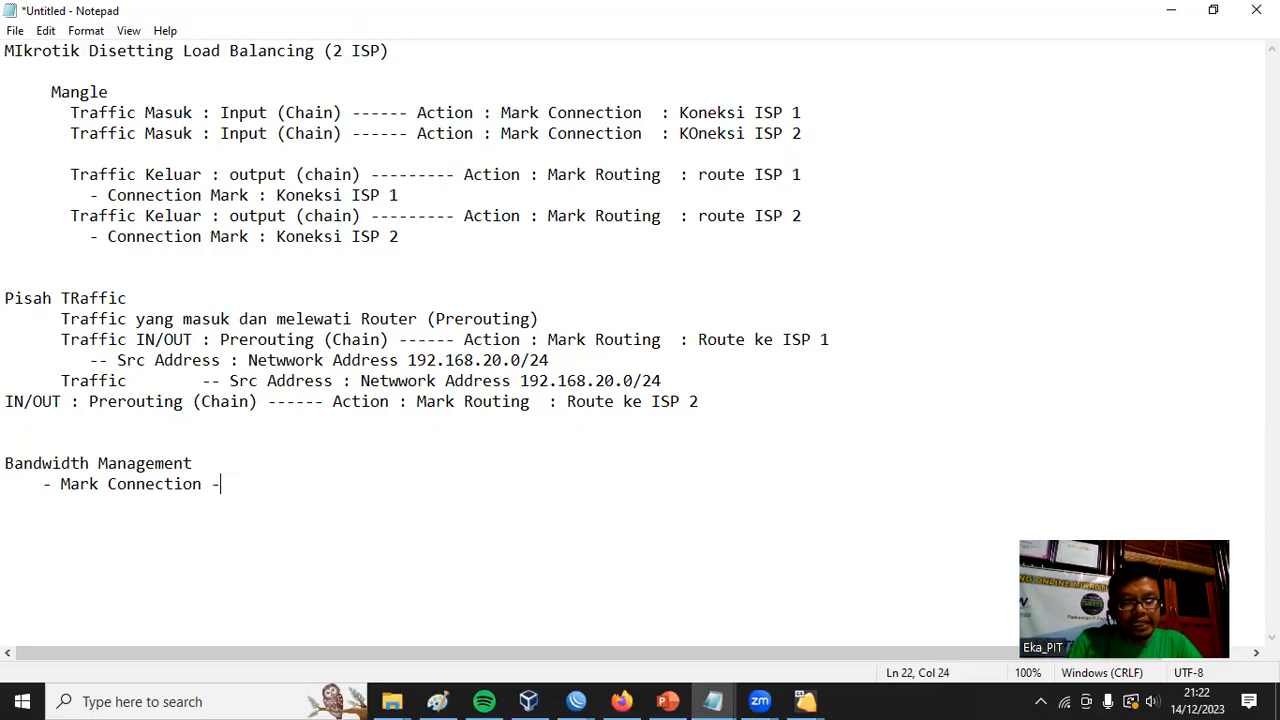
text(--------> Src)
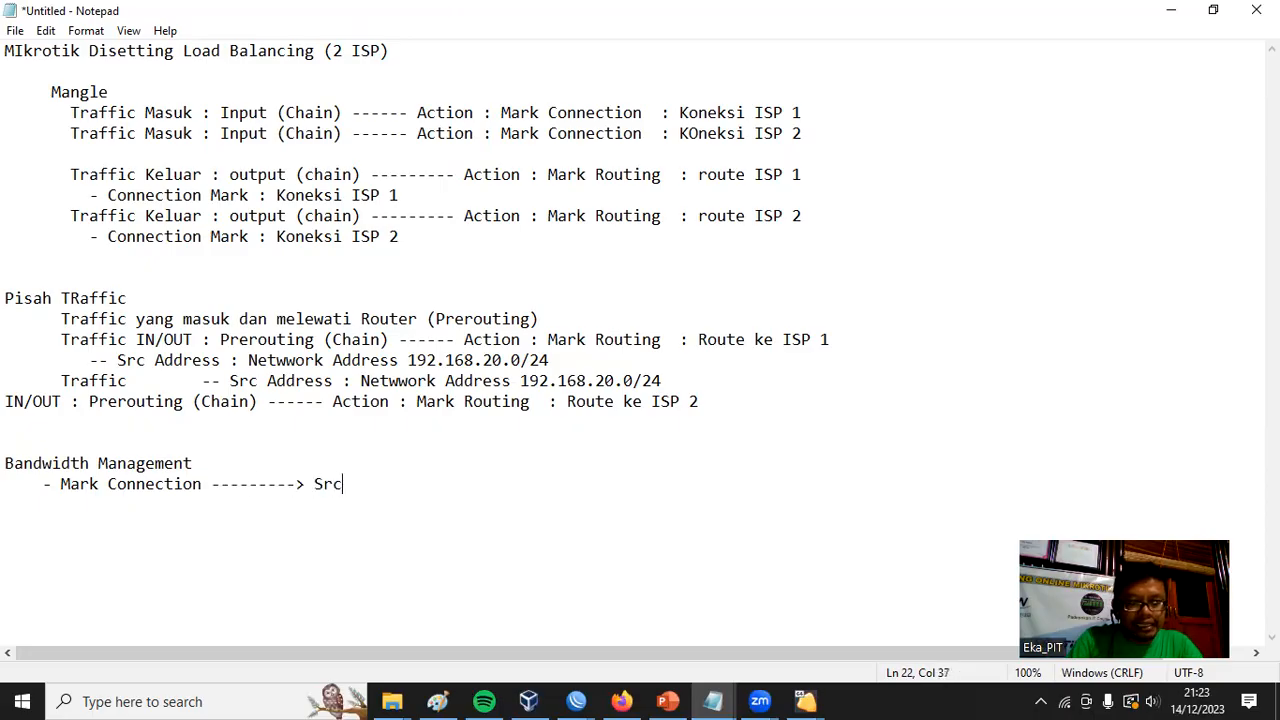
text( Address : 192)
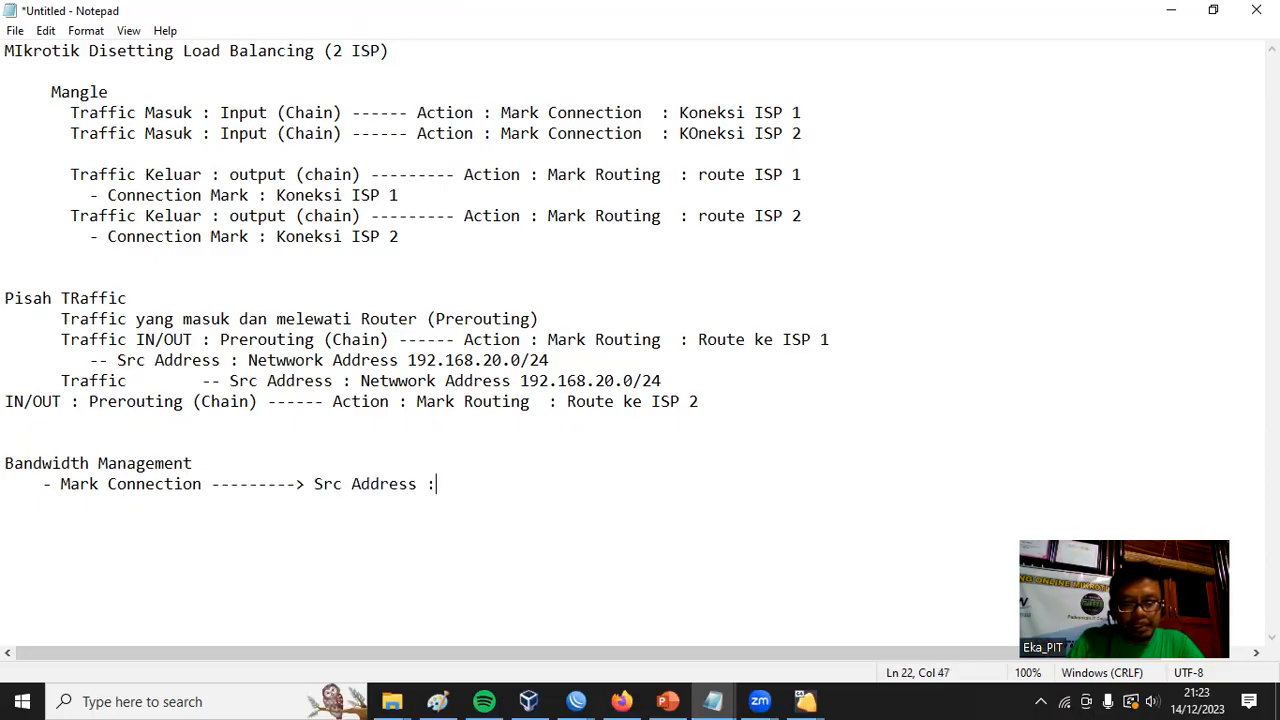
text(16)
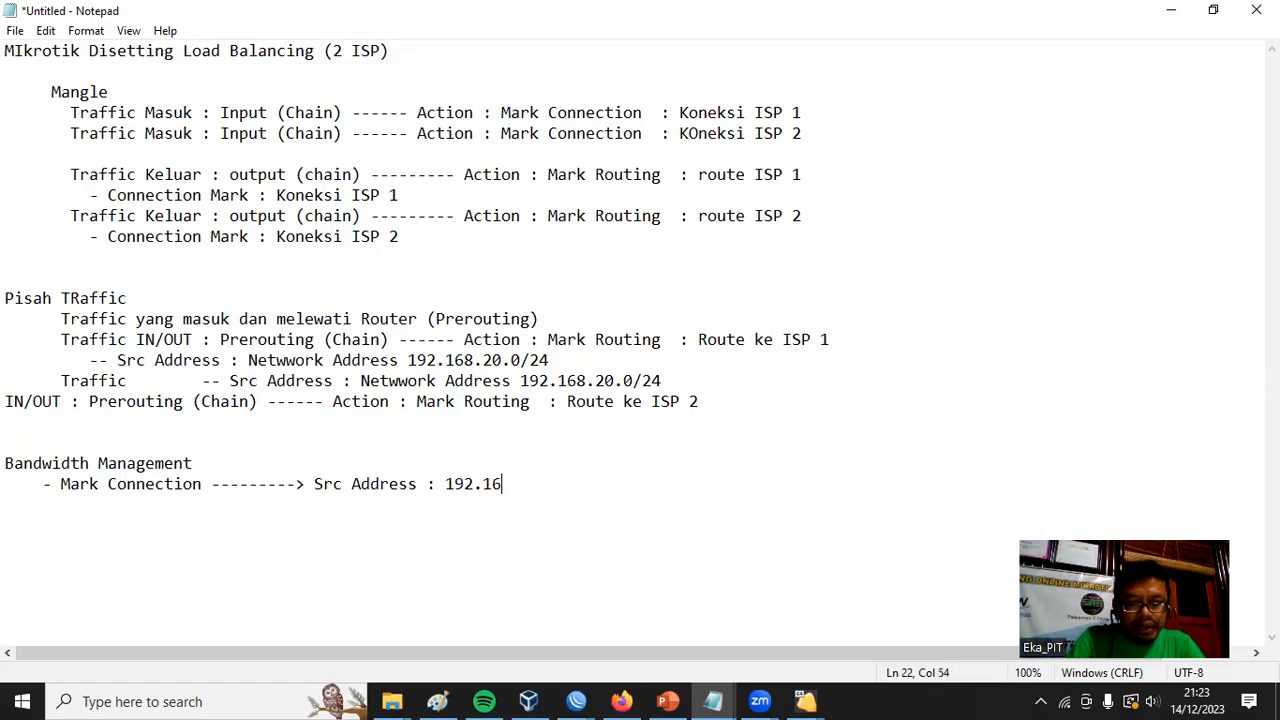
text(8.100.0/24)
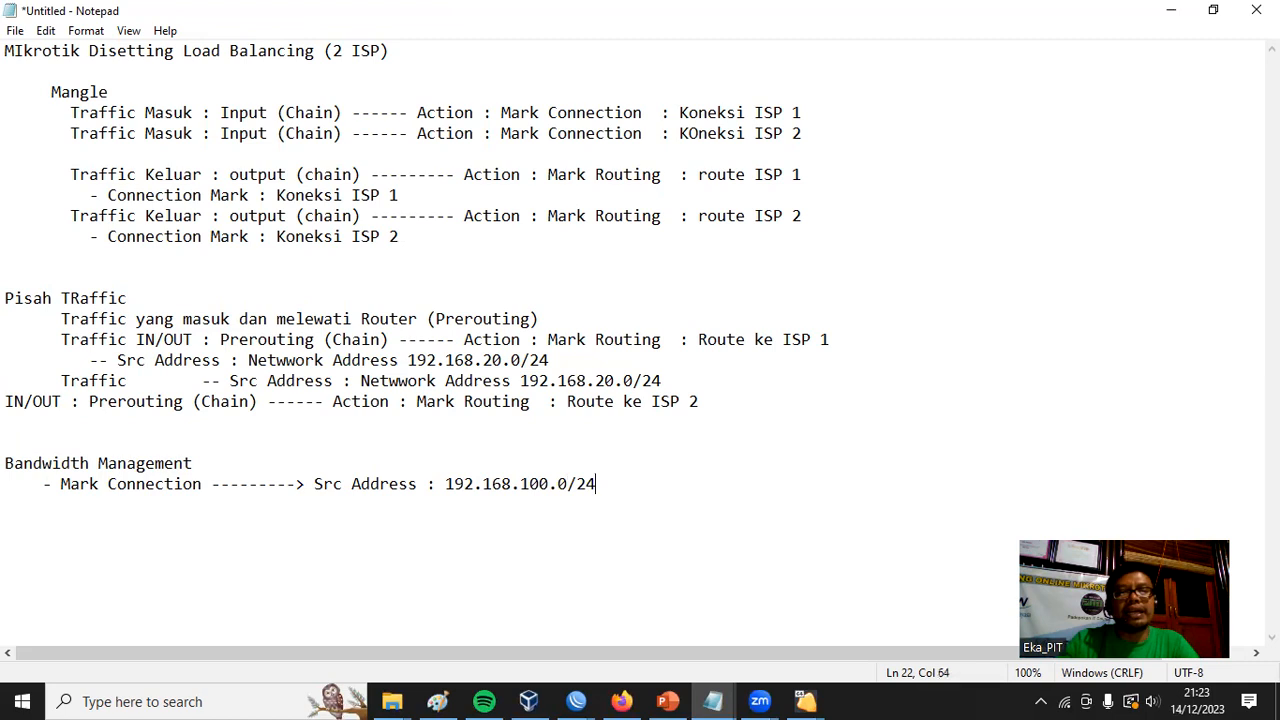
drag(597, 484, 446, 486)
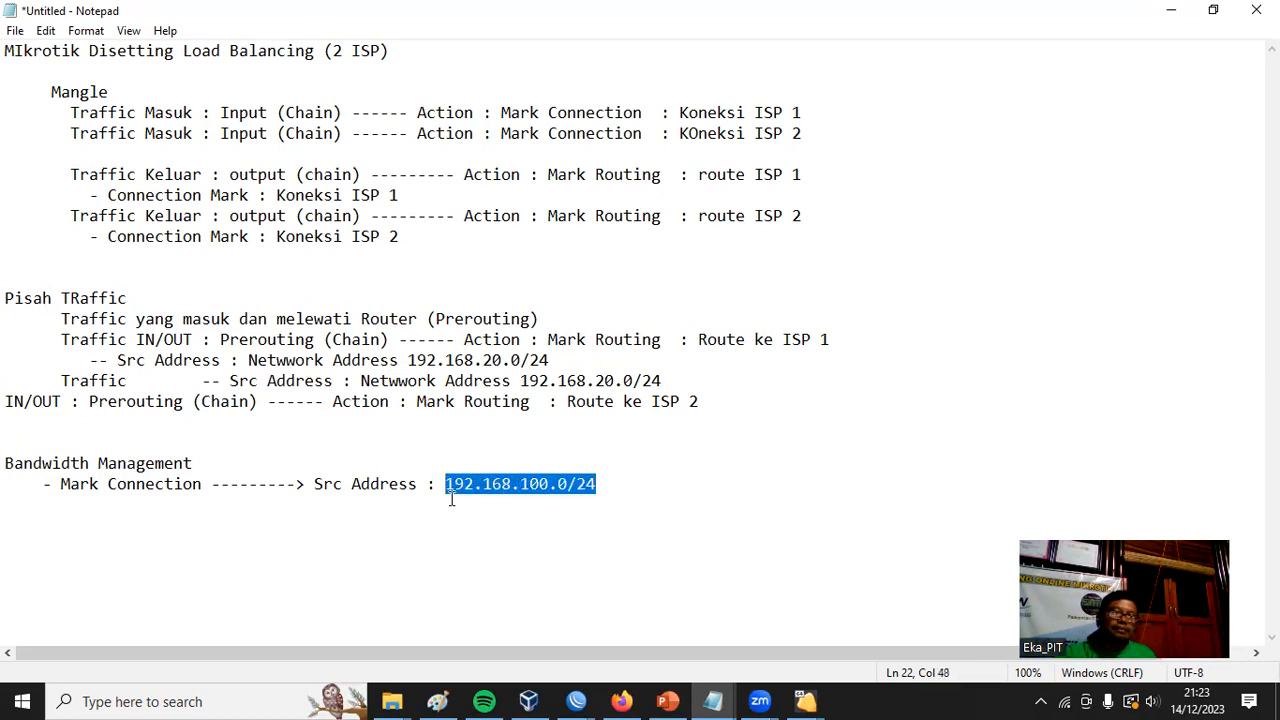
Add a second indented line, "- Mark Packet -------------> Mark Connection ---------------> Mark Packet : Paket LAN"
click(630, 489)
key(Return)
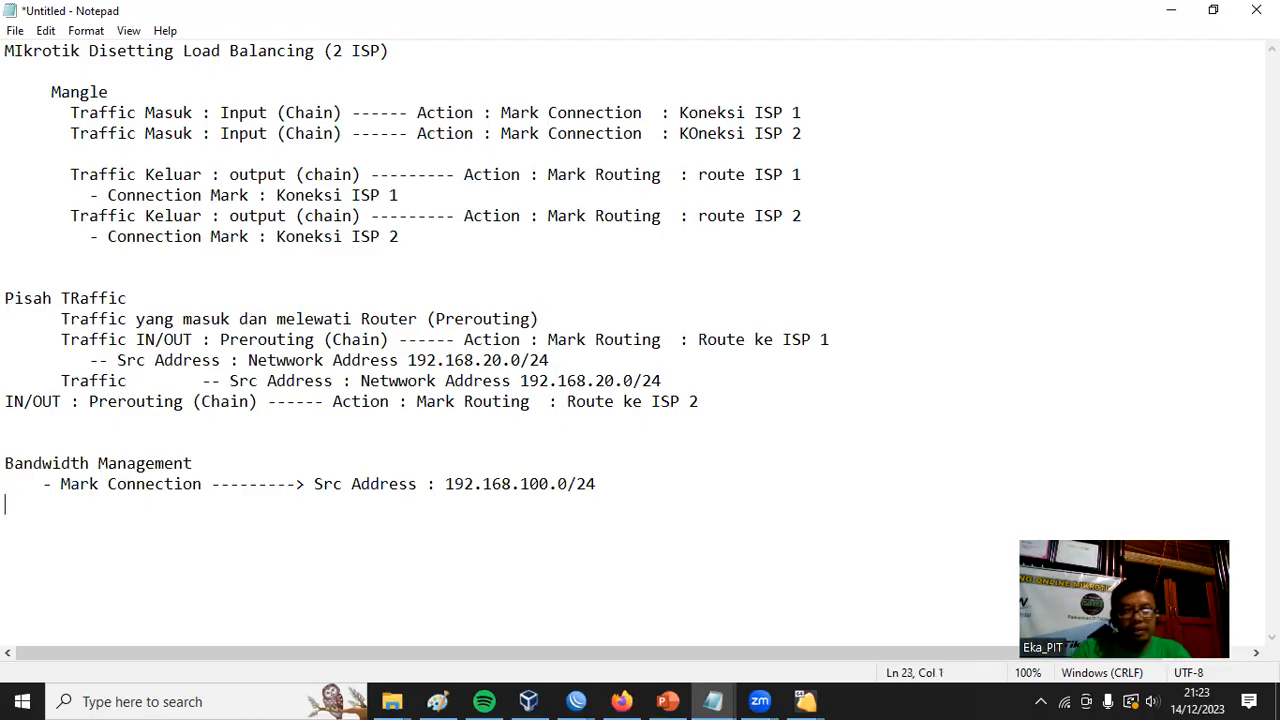
text(- Mark Packet -------------)
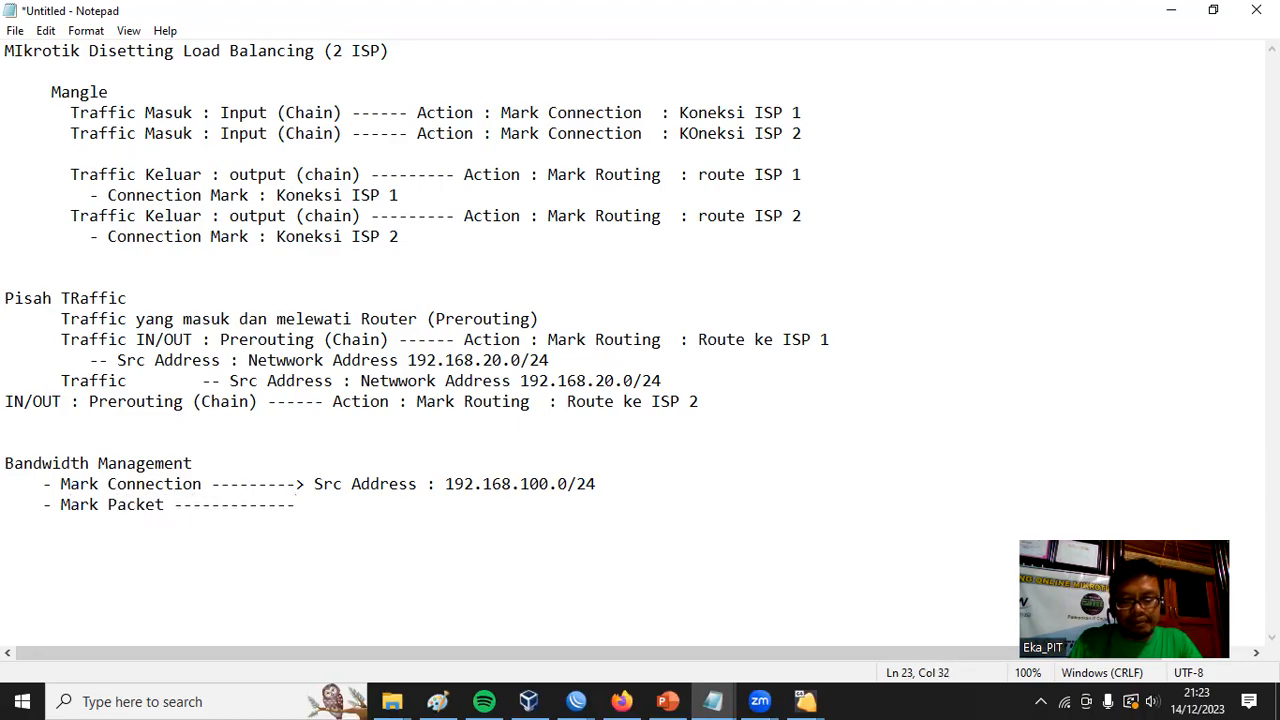
text(> Ma)
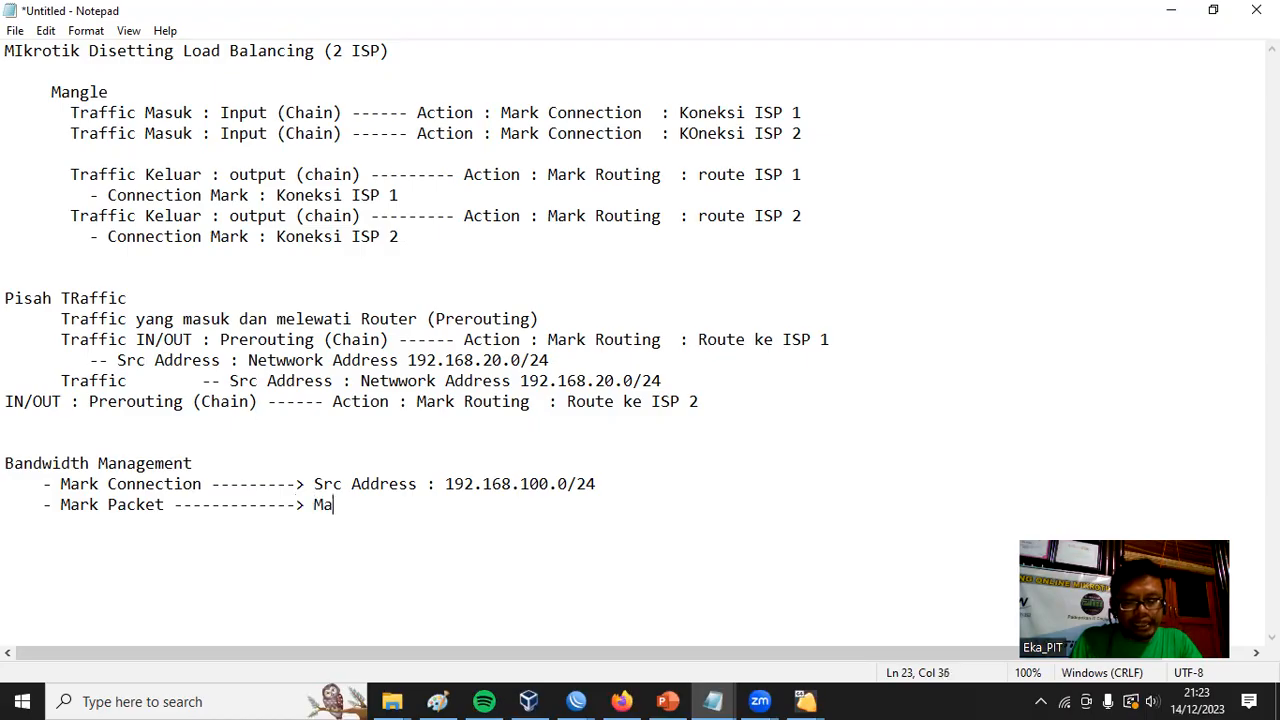
text(rk )
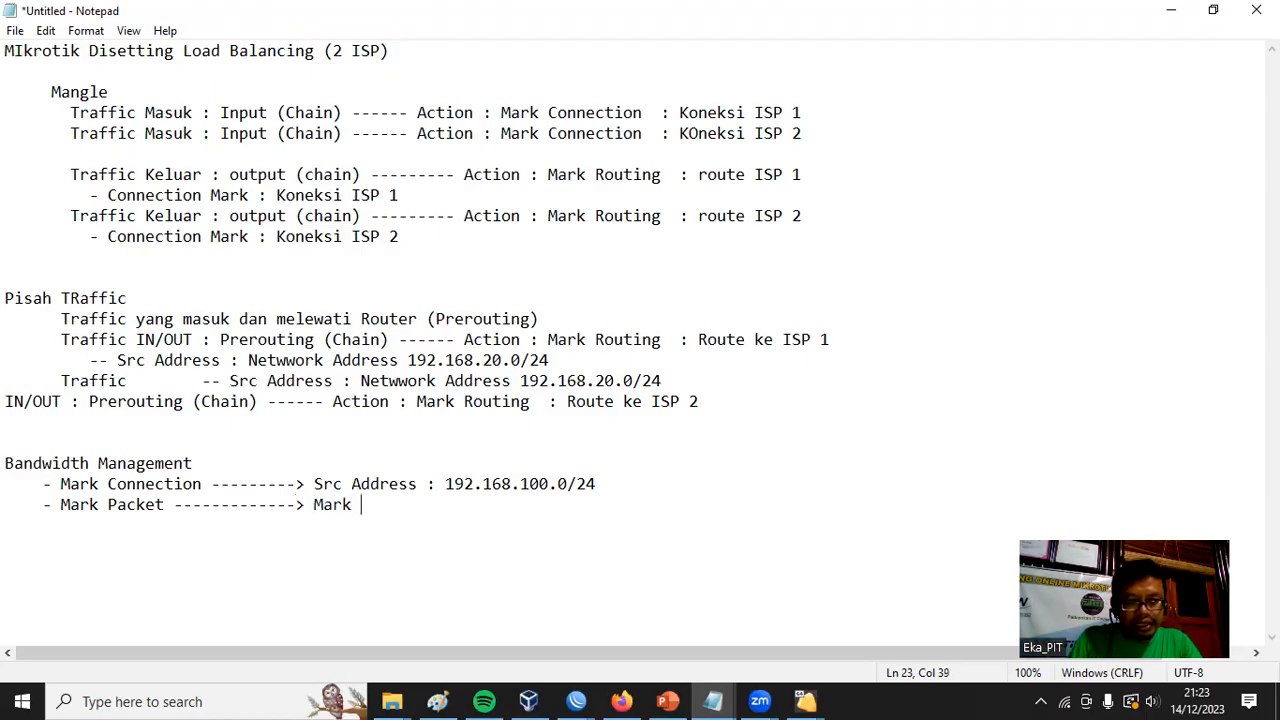
text(Connectio)
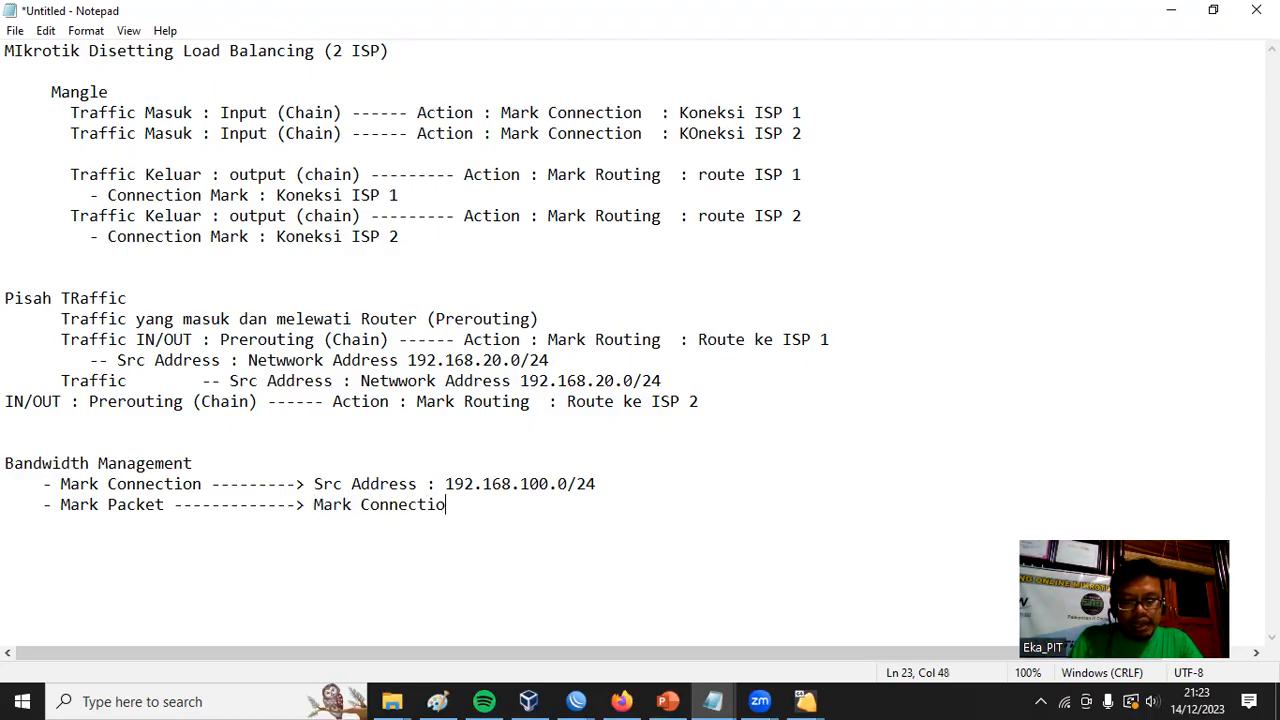
text(n --------)
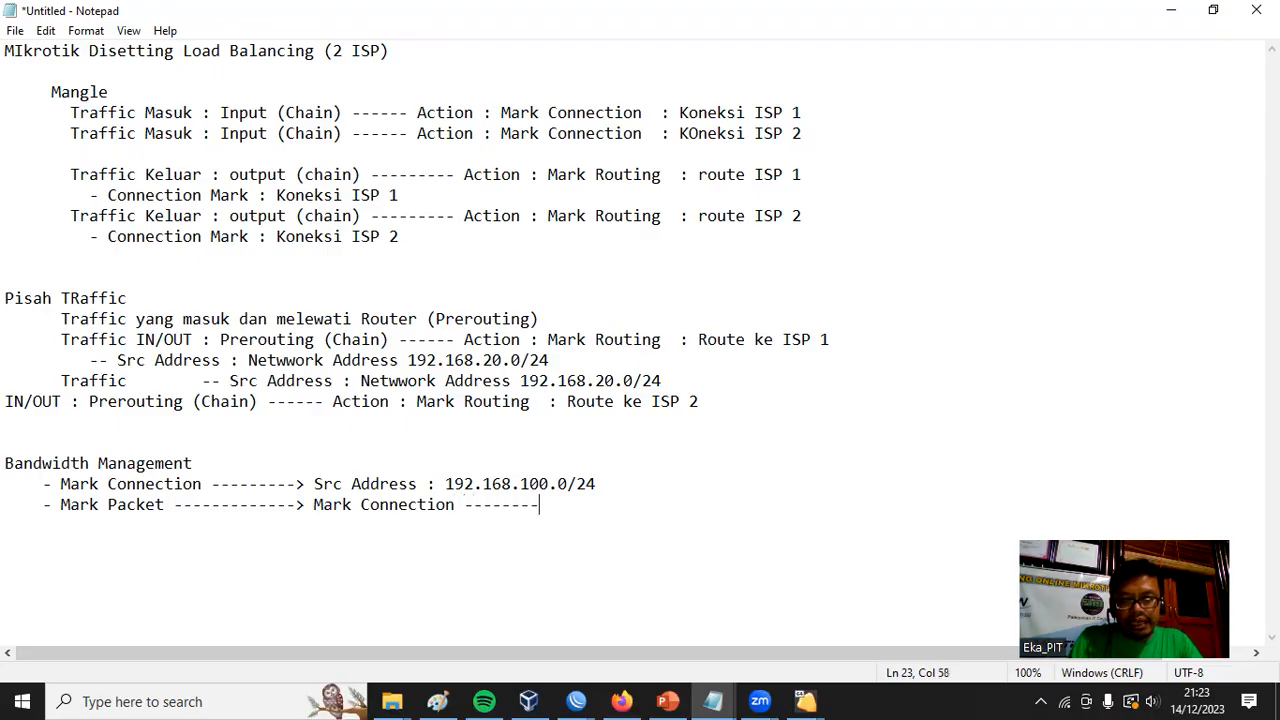
text(-------> Mar)
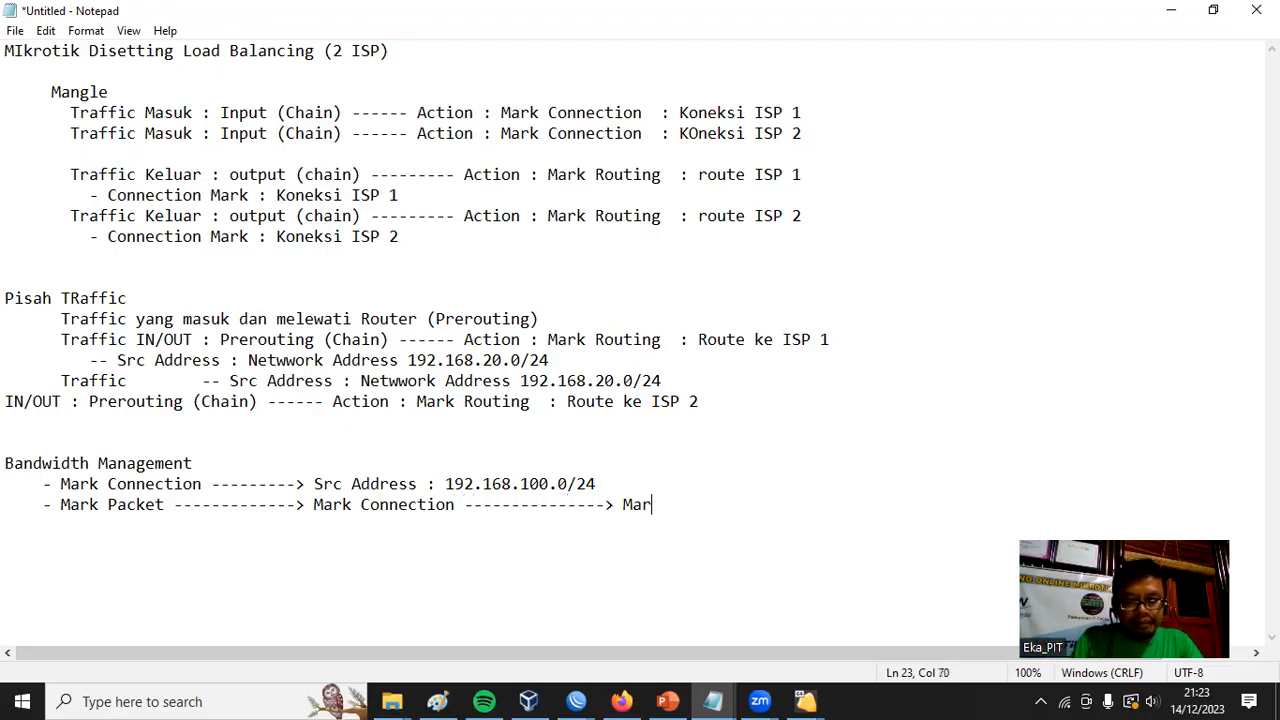
text(k Packet)
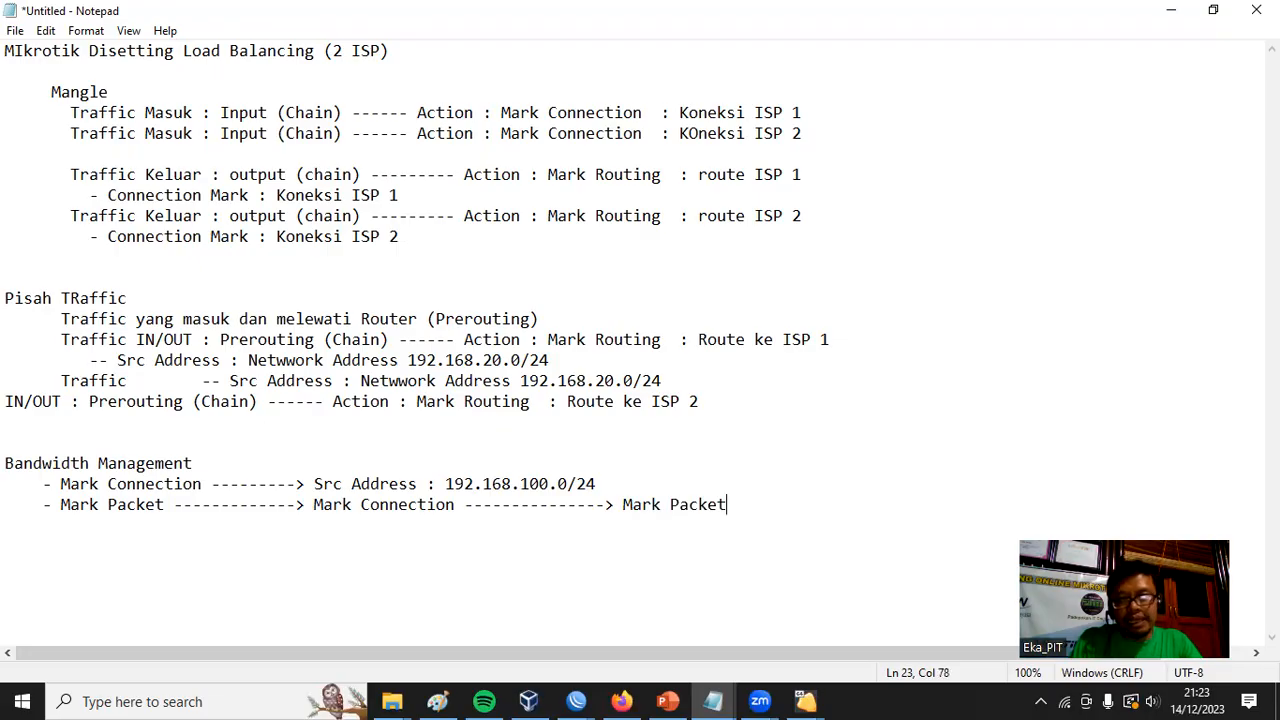
text( :)
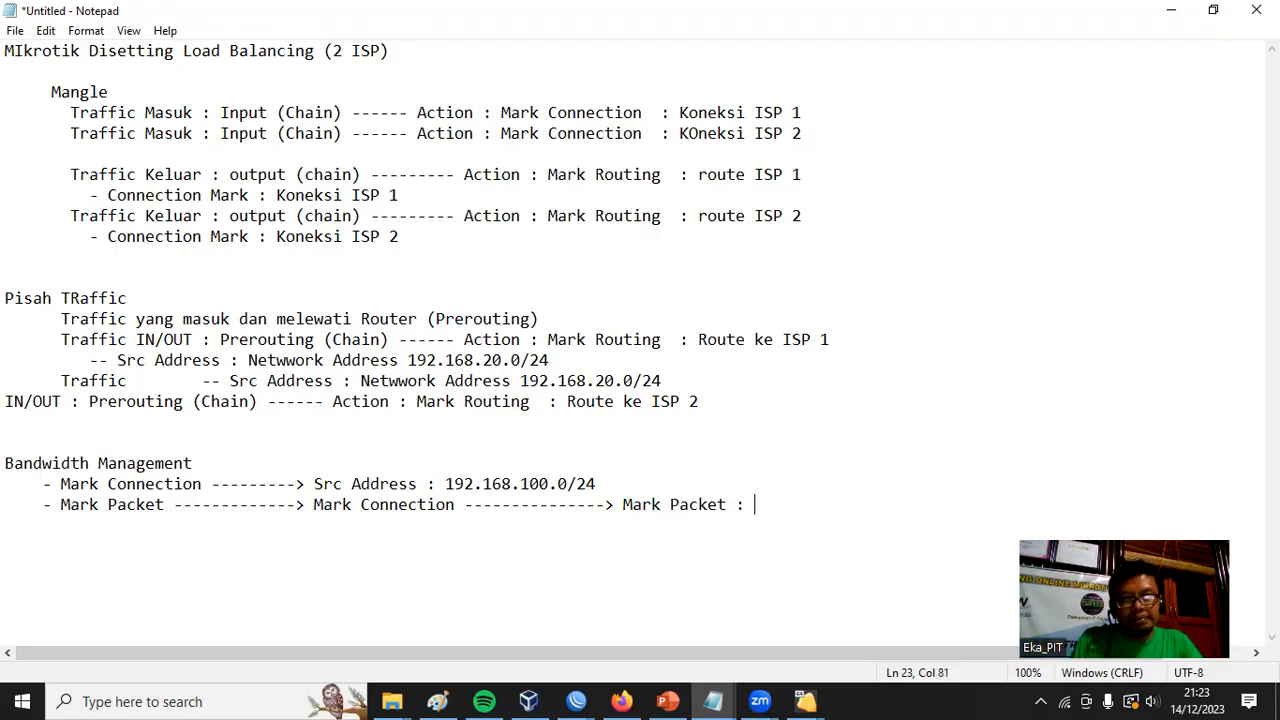
text( Pa)
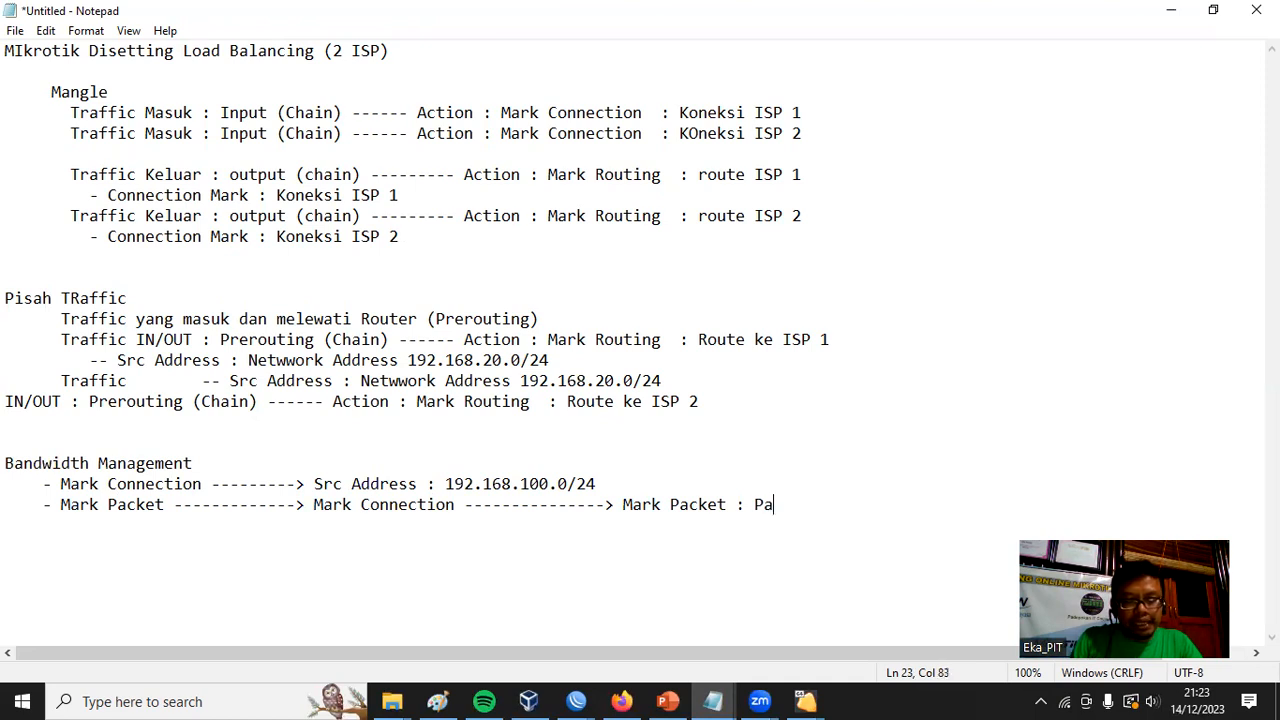
text(ket LAN)
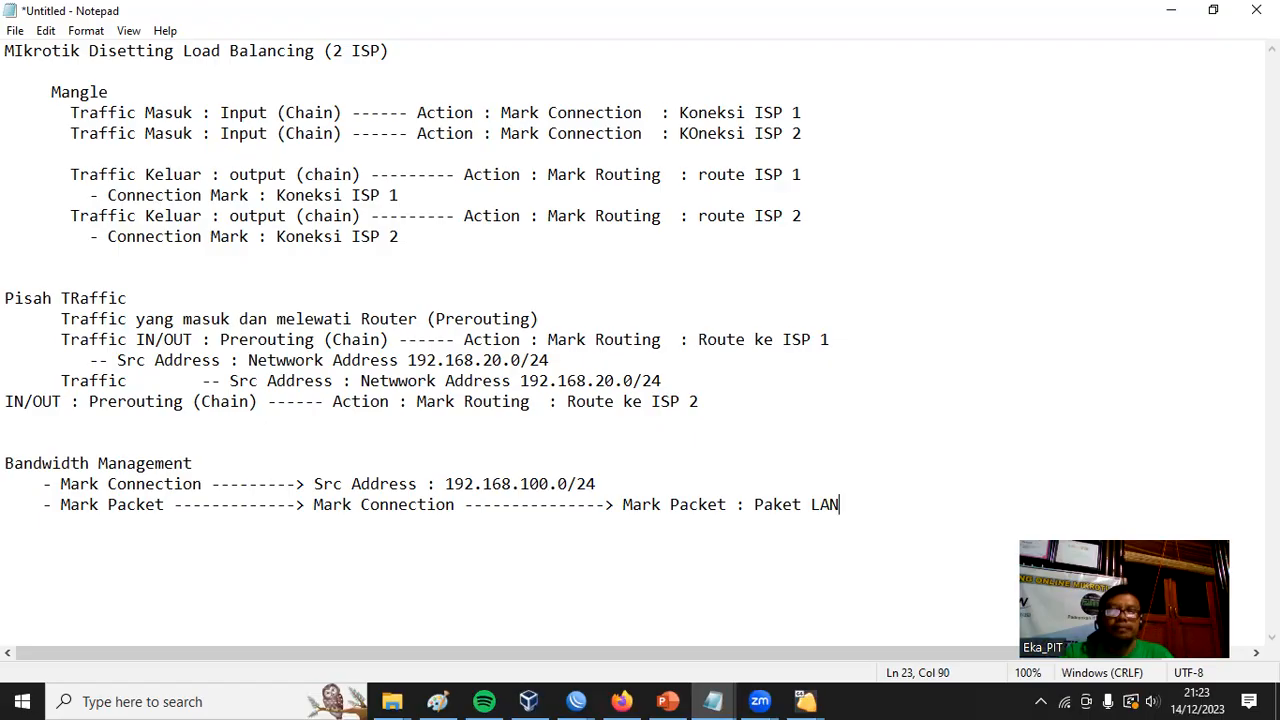
Insert "New" before "Mark Packet : Paket LAN" in the second Bandwidth Management line, highlighting parts of both lines for review
drag(755, 505, 877, 510)
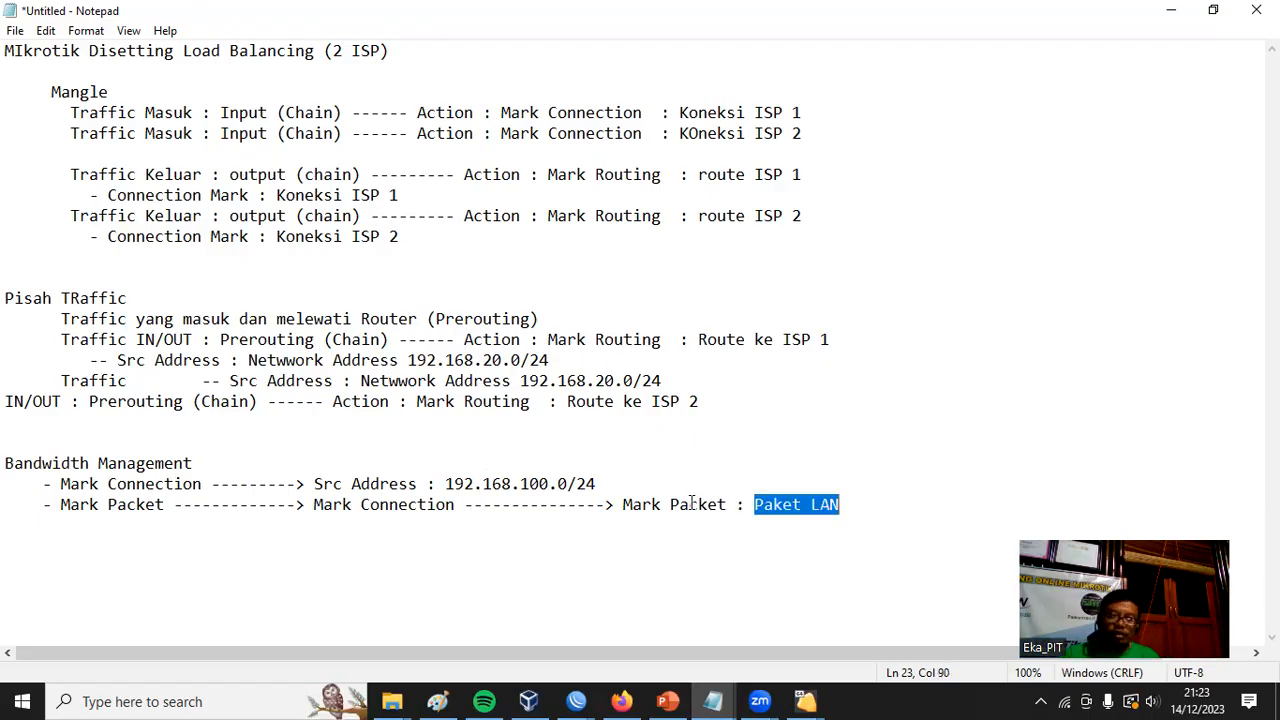
drag(62, 483, 671, 481)
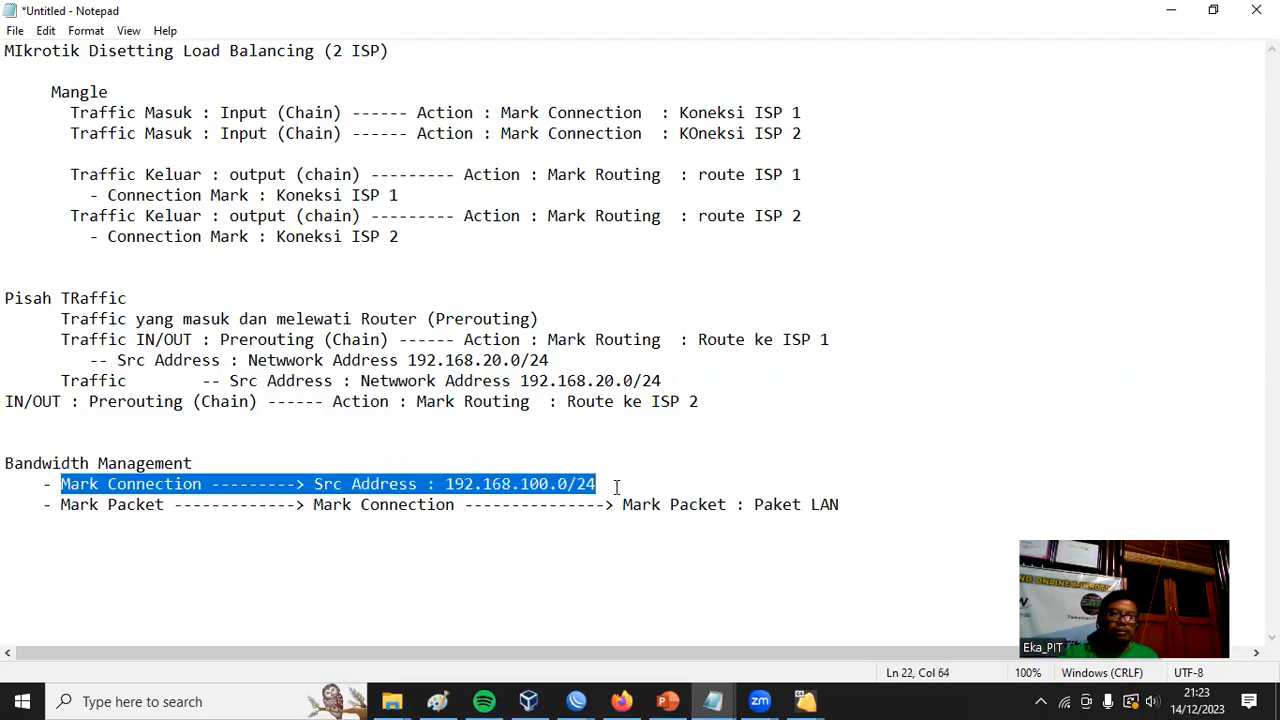
drag(66, 506, 192, 506)
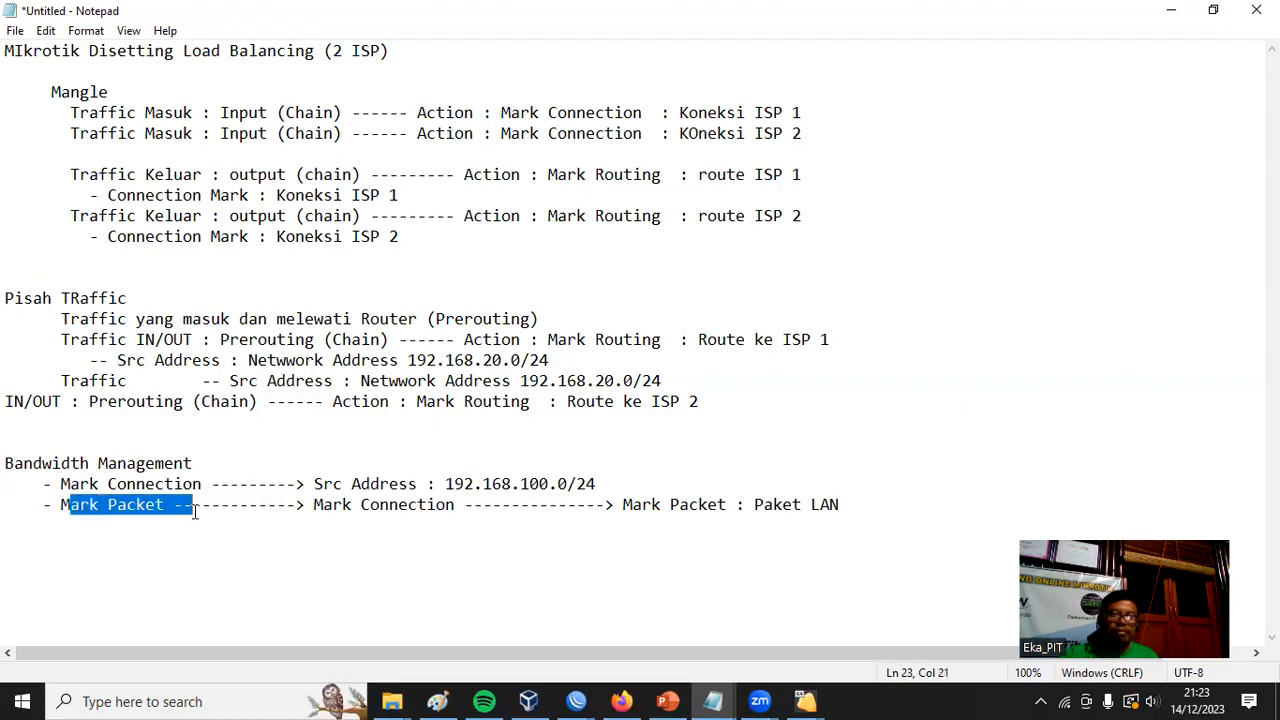
click(627, 504)
text(New)
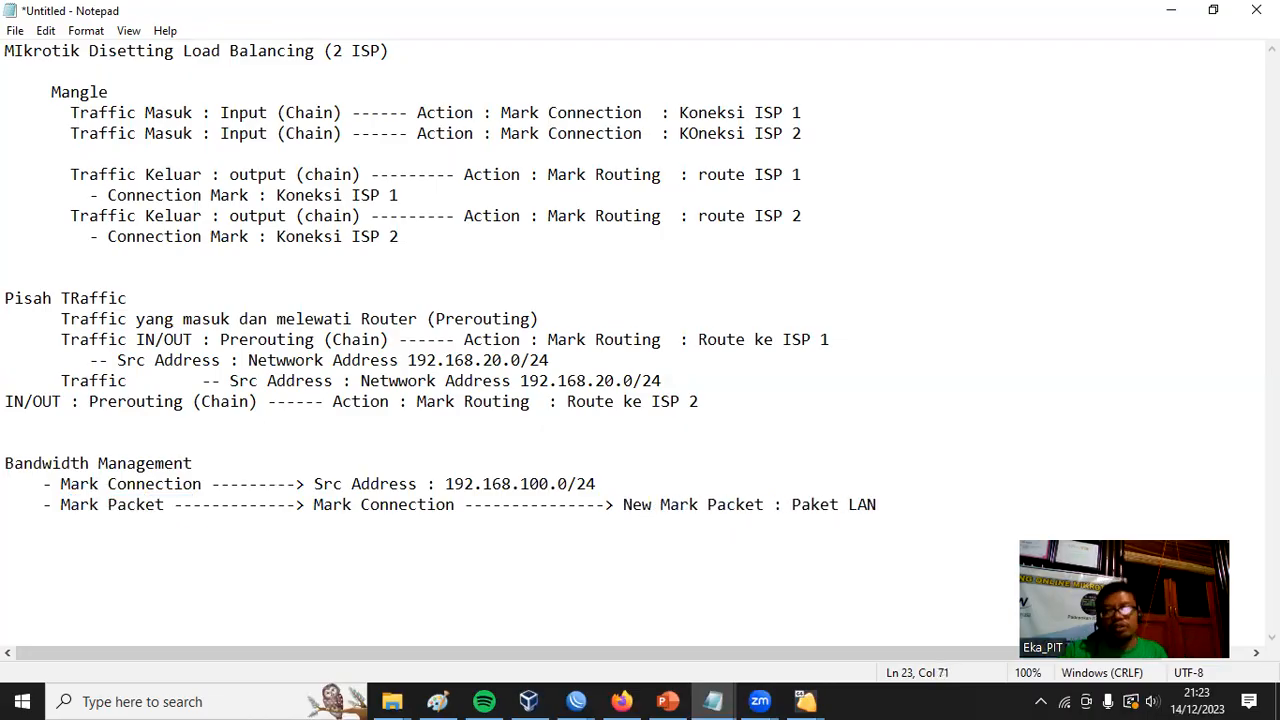
drag(880, 507, 785, 503)
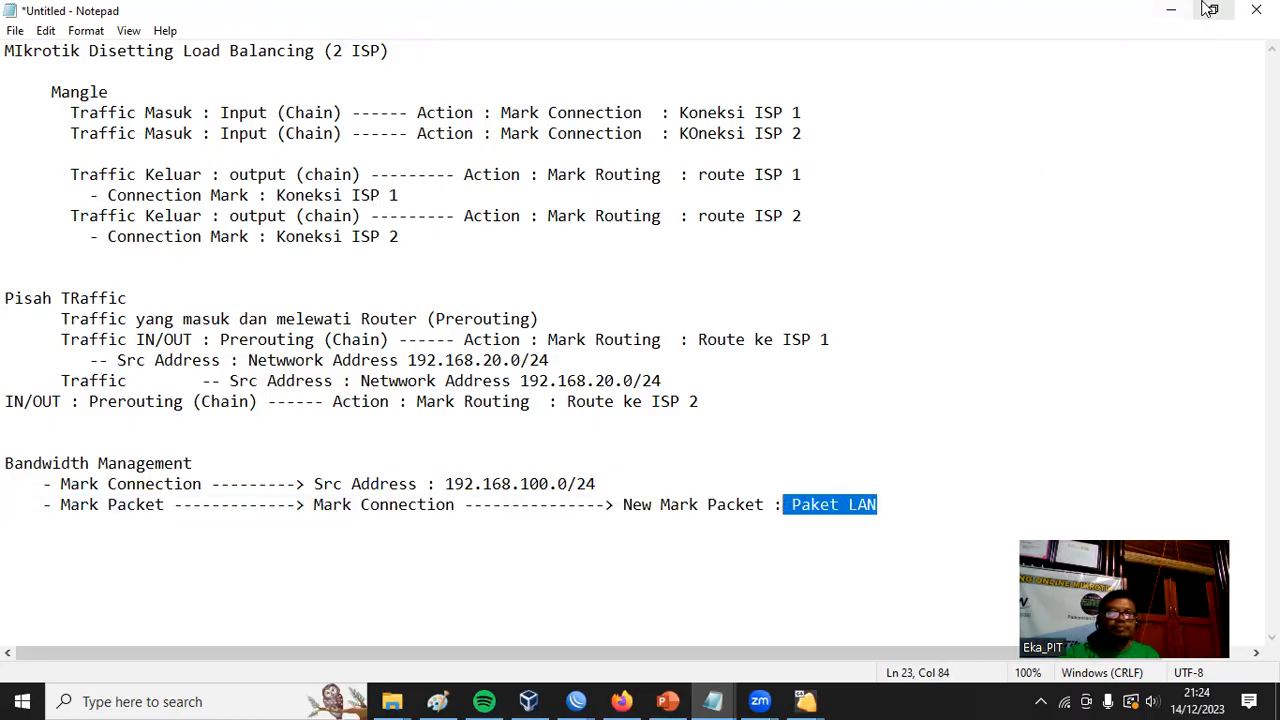
Switch to WinBox and start a new firewall mangle rule with the chain set to prerouting
click(1172, 12)
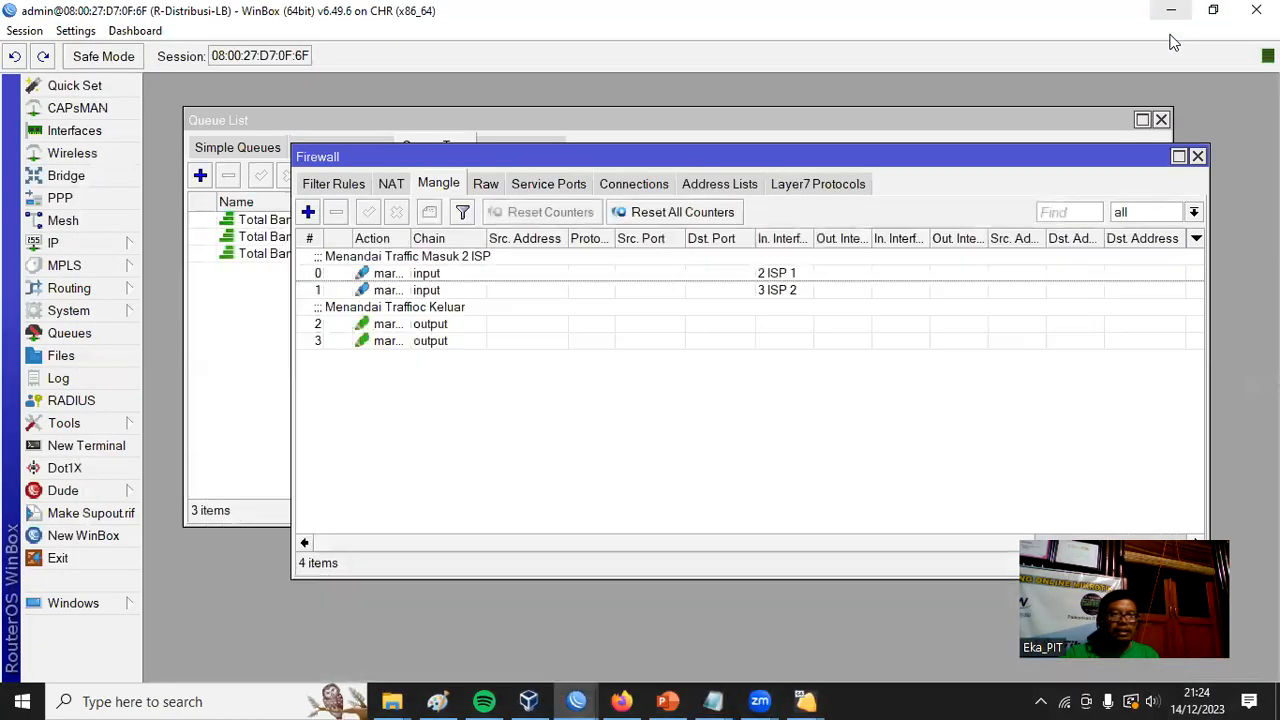
click(309, 213)
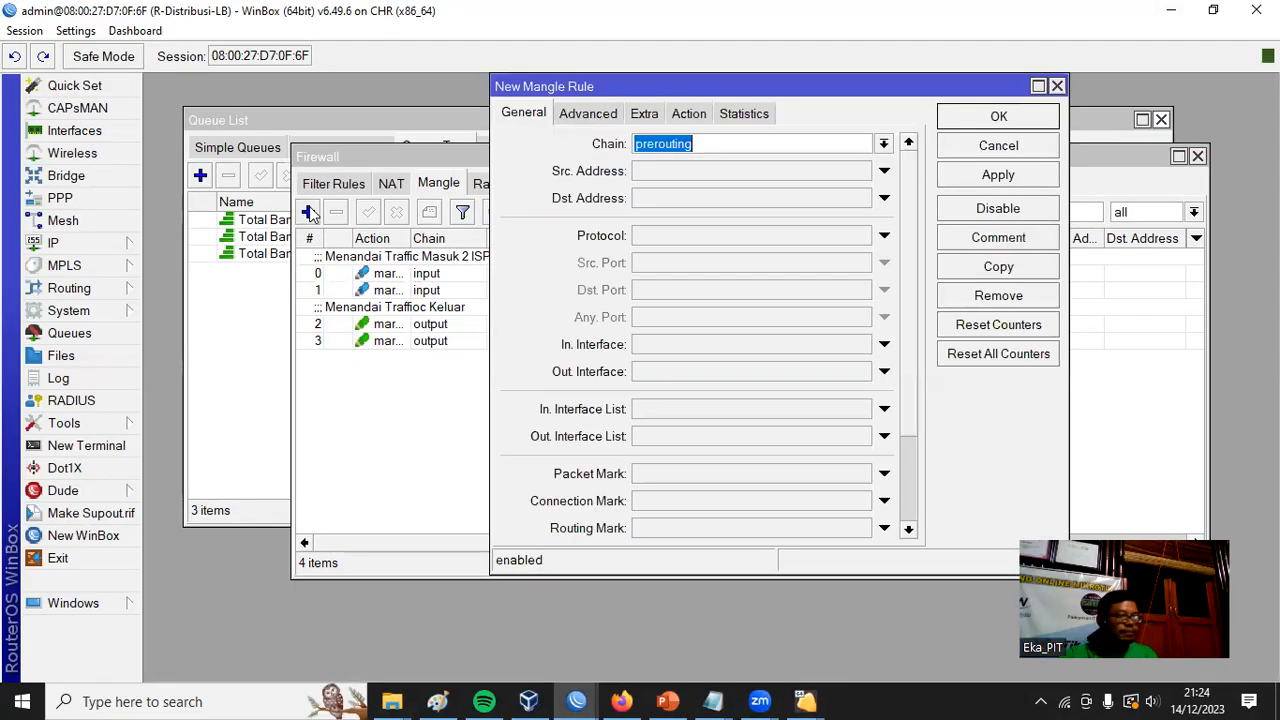
click(884, 144)
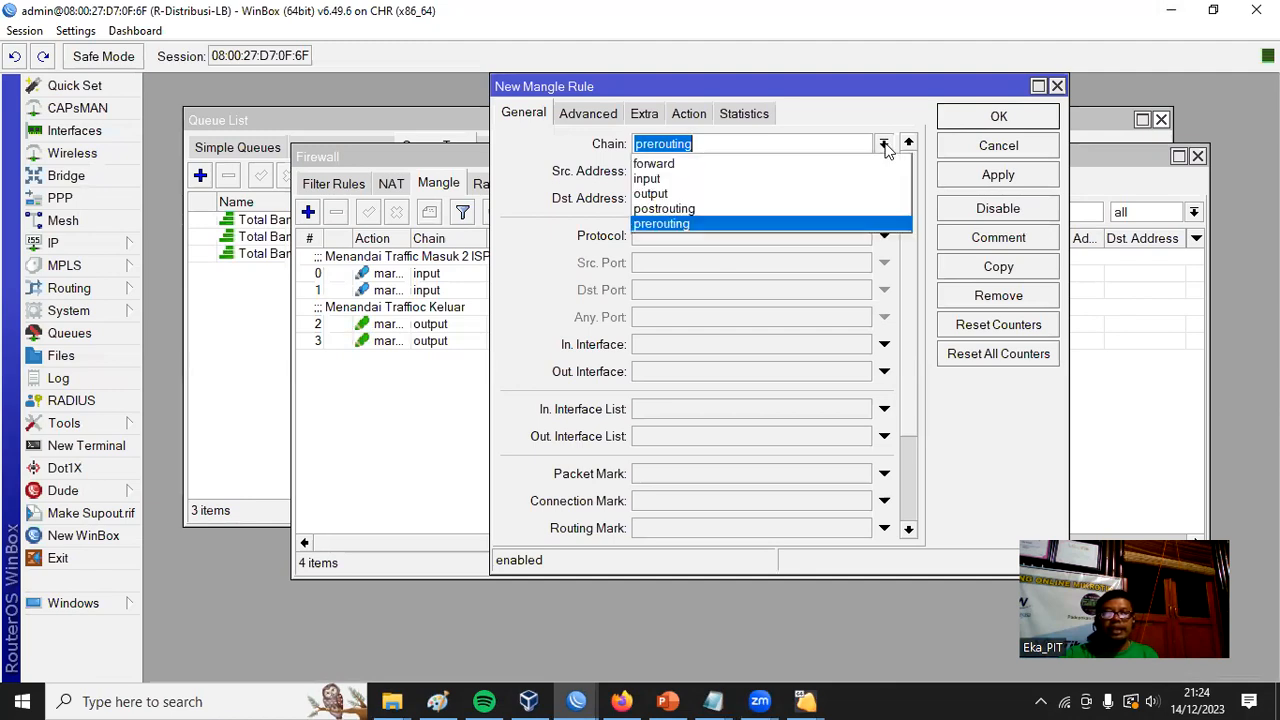
click(662, 224)
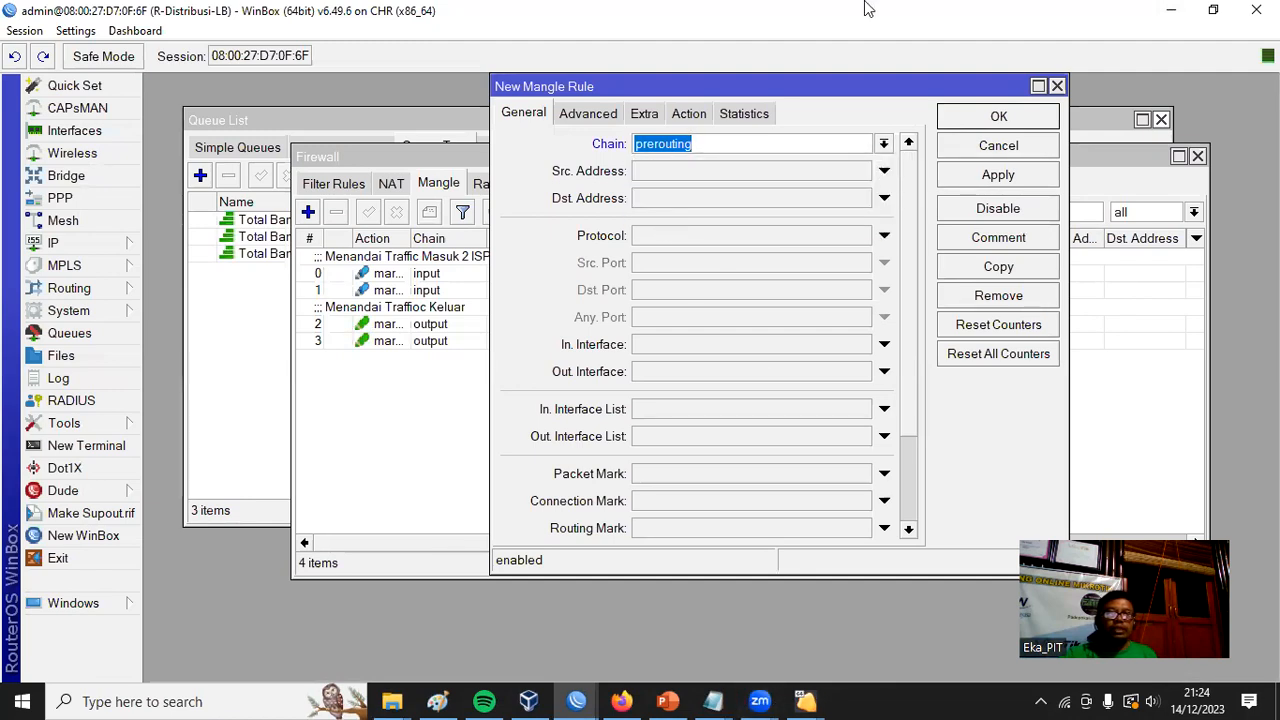
drag(845, 95, 815, 162)
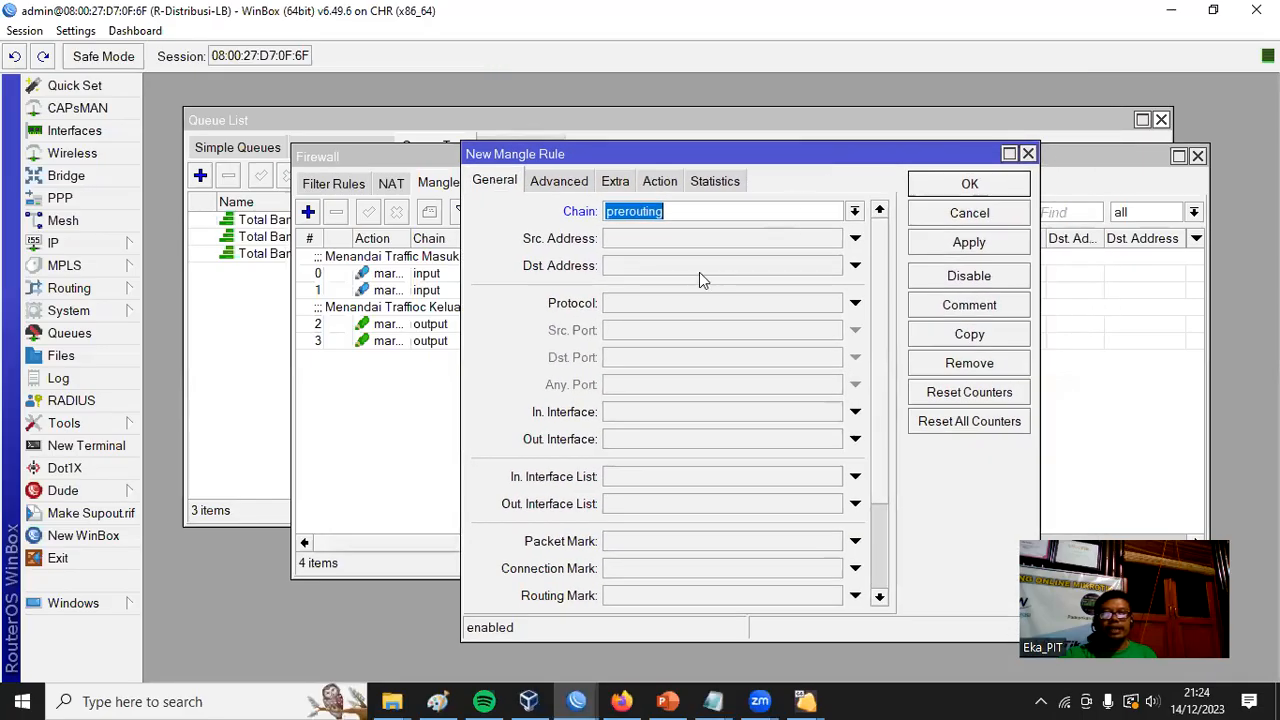
Set the new mangle rule's source address to 192.168.100.0/24
click(639, 236)
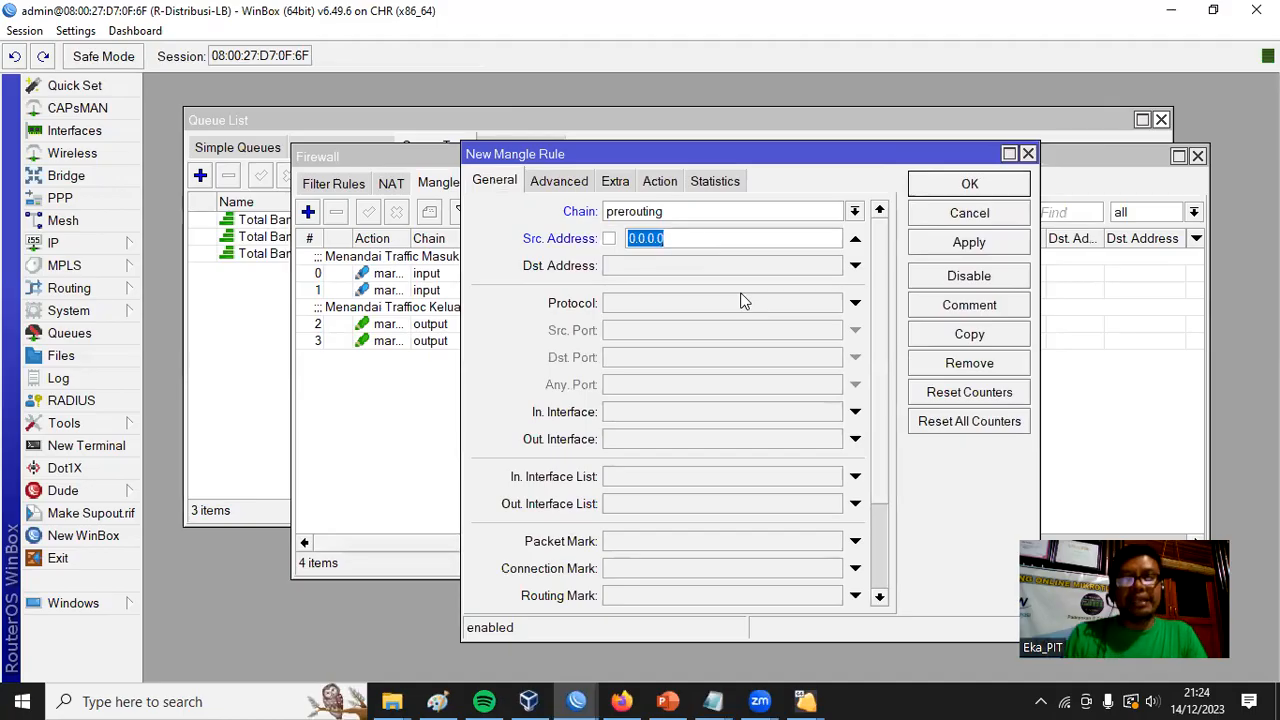
text(192.168.100)
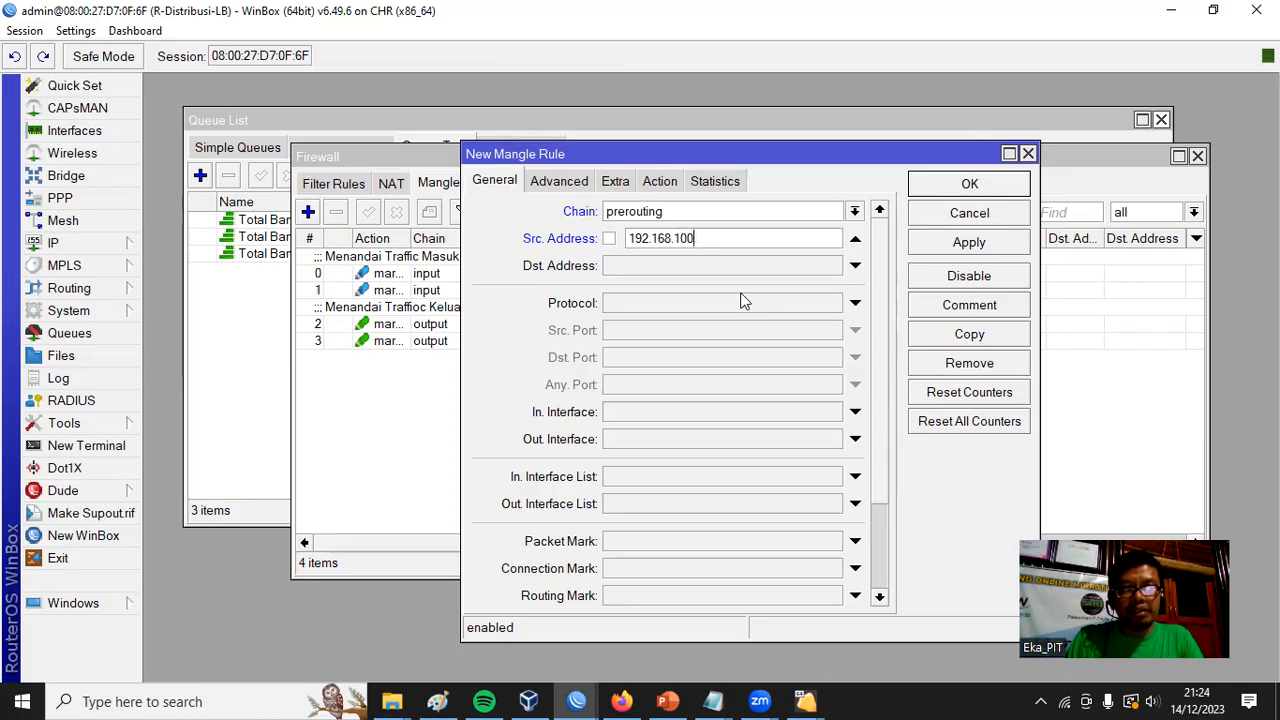
text(.0/24)
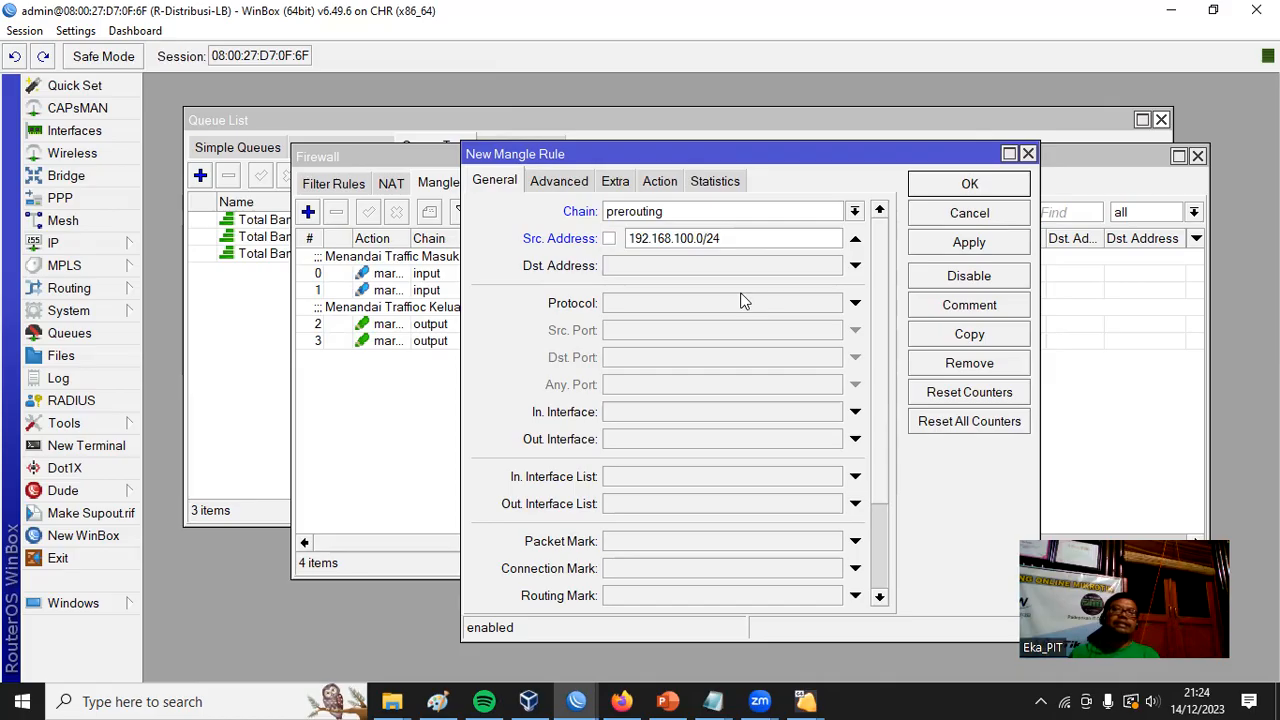
double_click(747, 239)
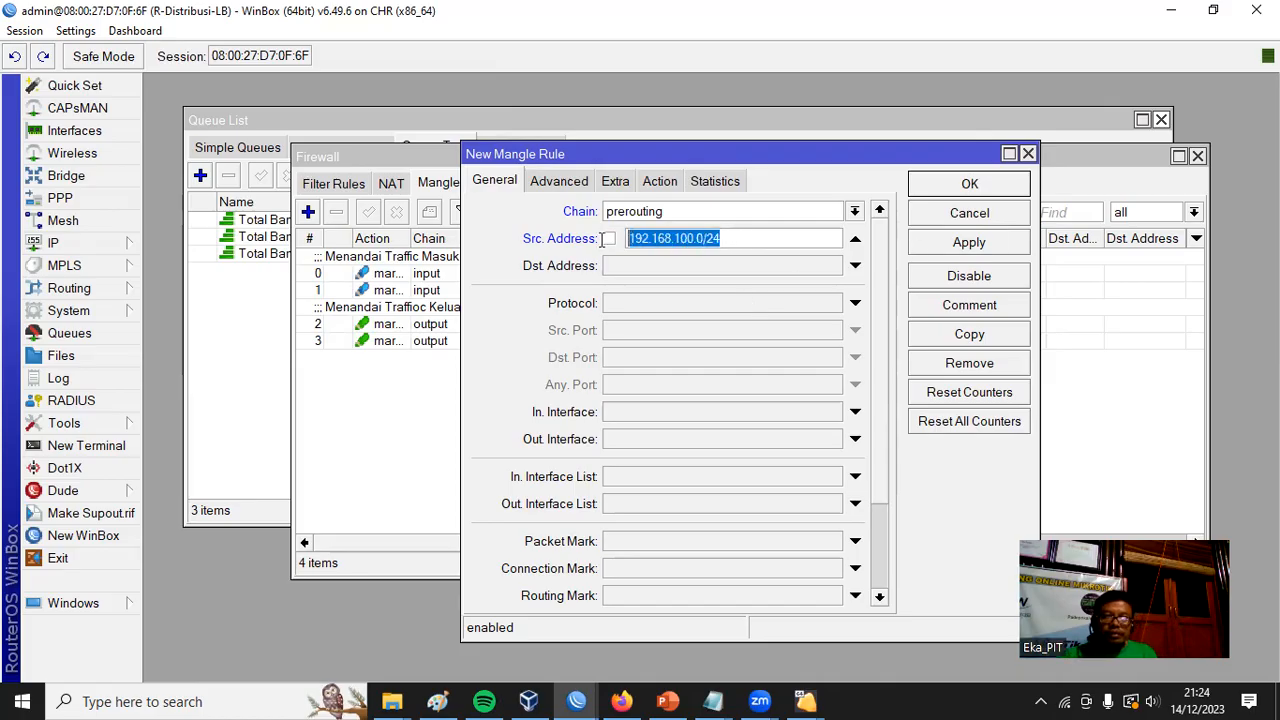
click(734, 239)
drag(734, 239, 618, 238)
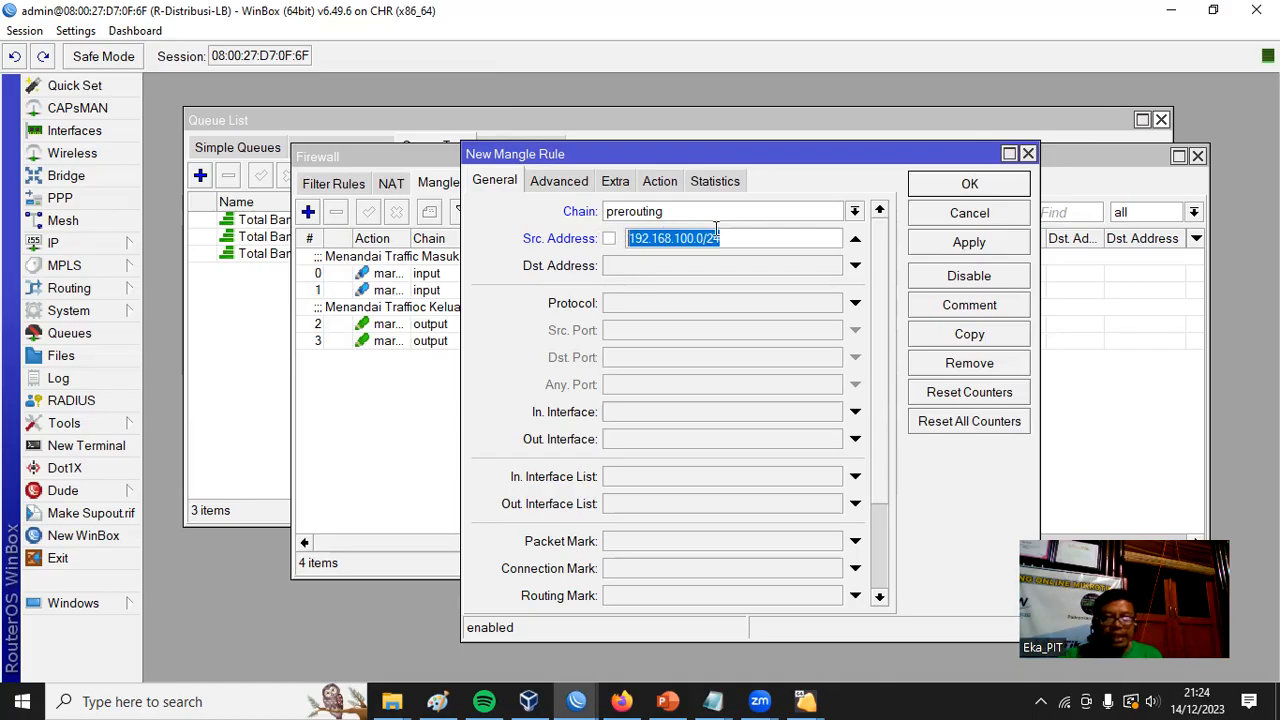
Set the mangle rule's incoming interface to 4. Lokal
click(792, 416)
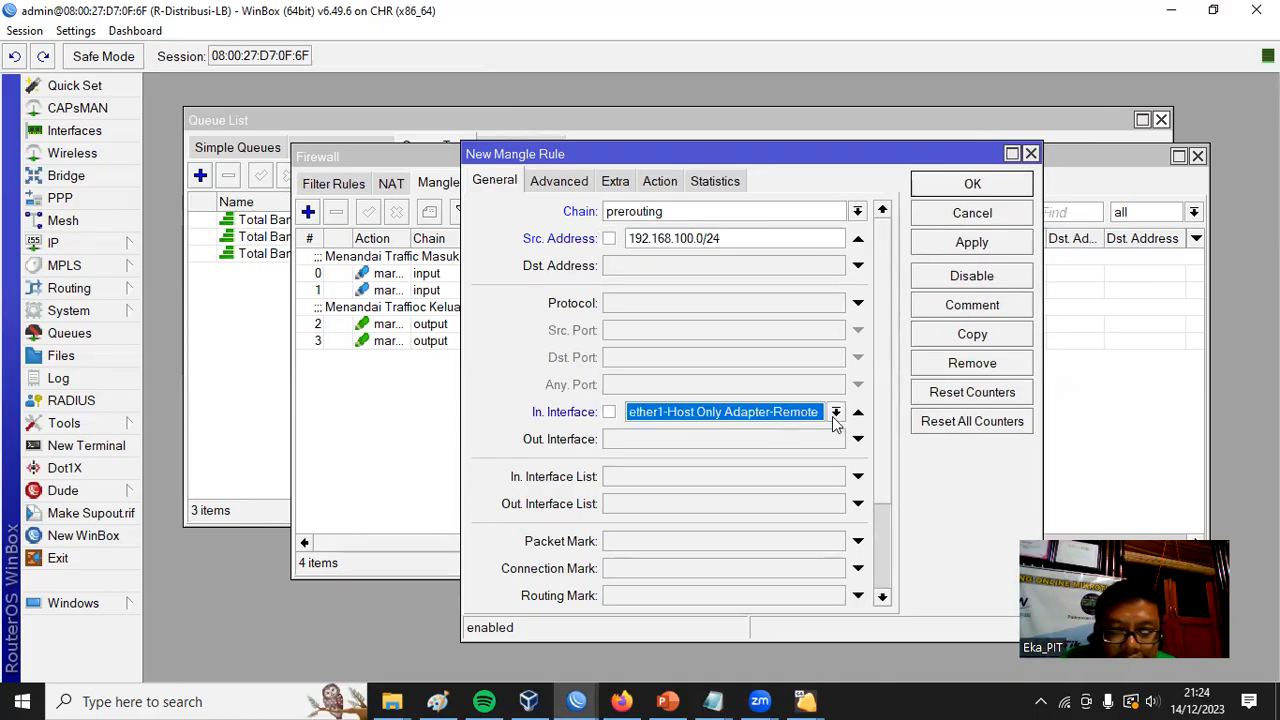
click(836, 413)
click(690, 461)
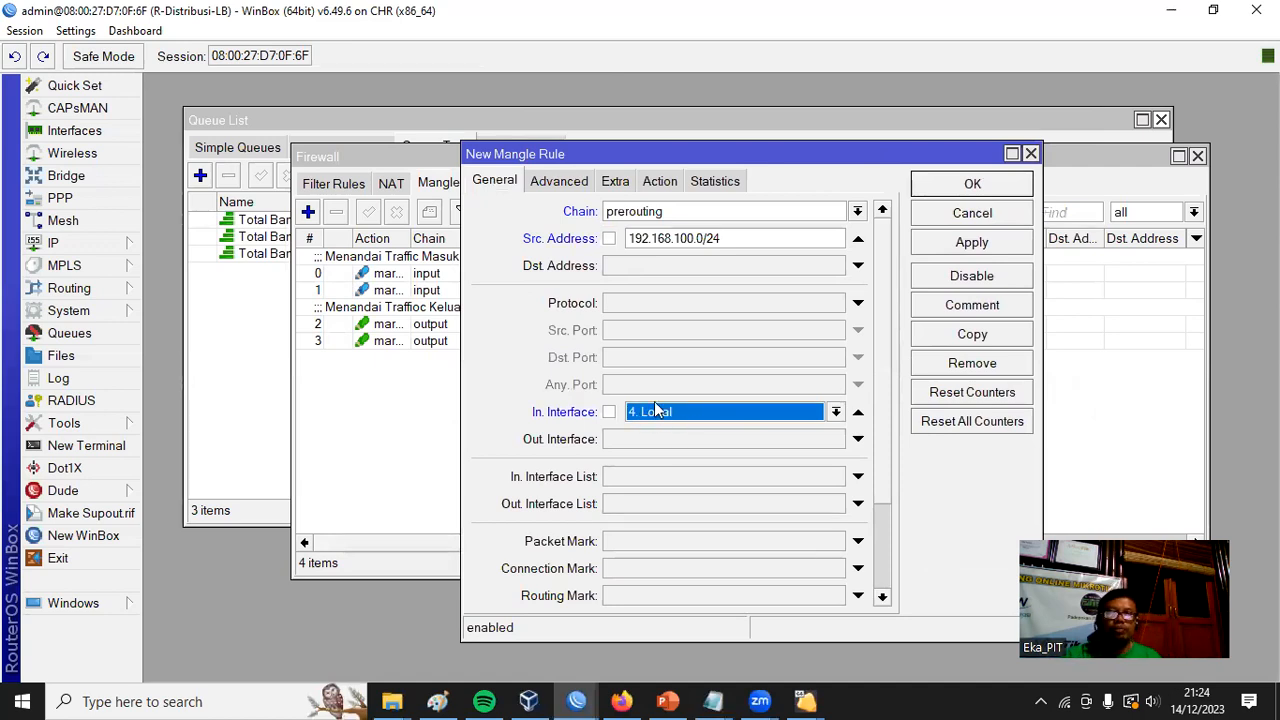
drag(731, 238, 662, 232)
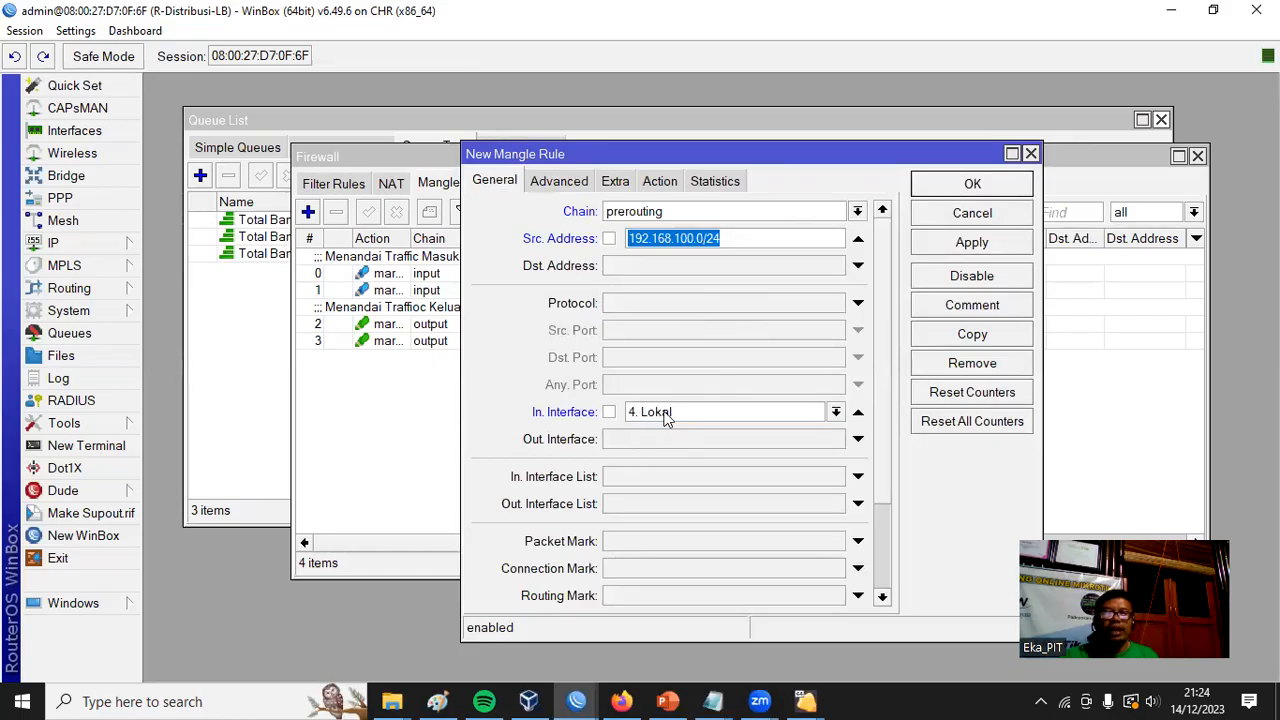
click(836, 412)
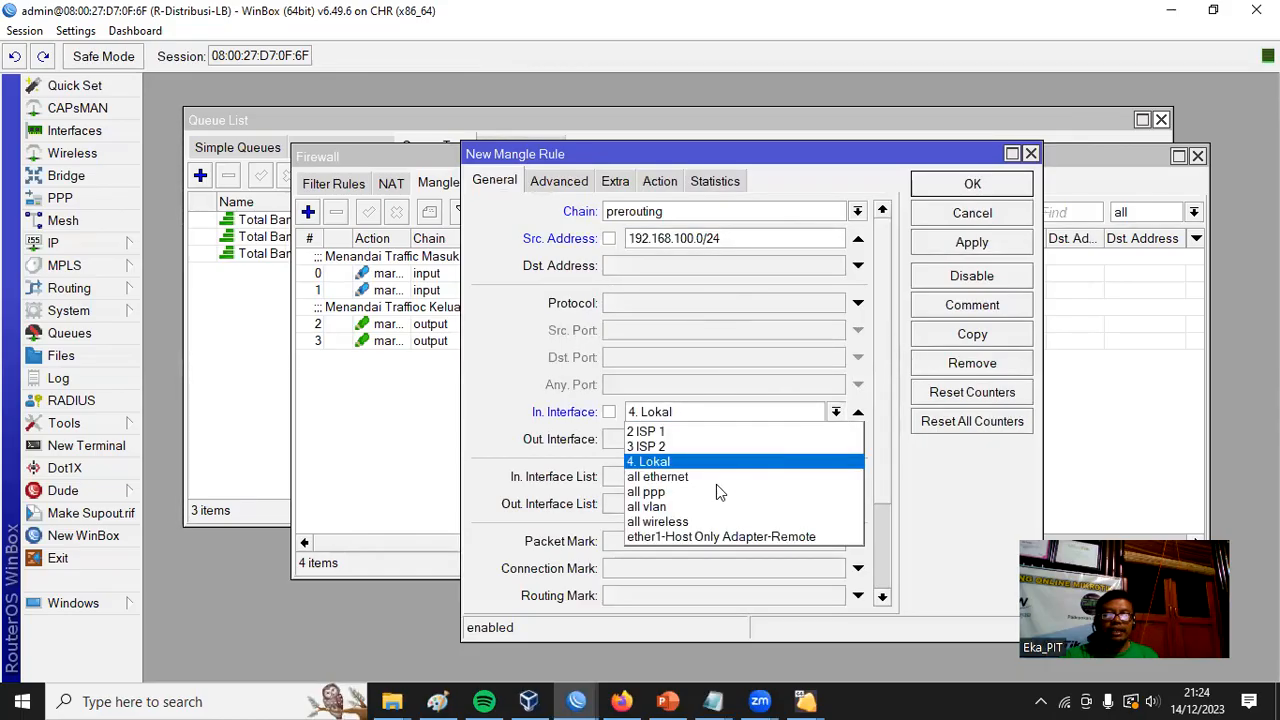
click(705, 452)
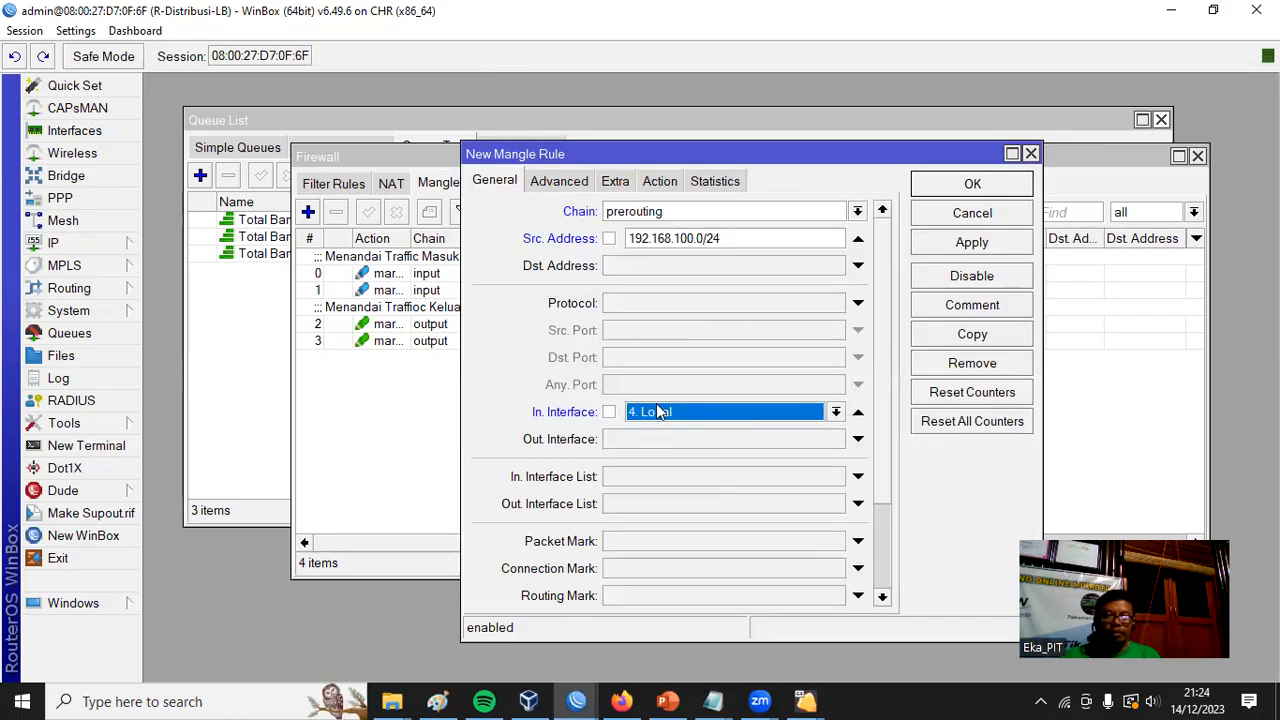
double_click(740, 240)
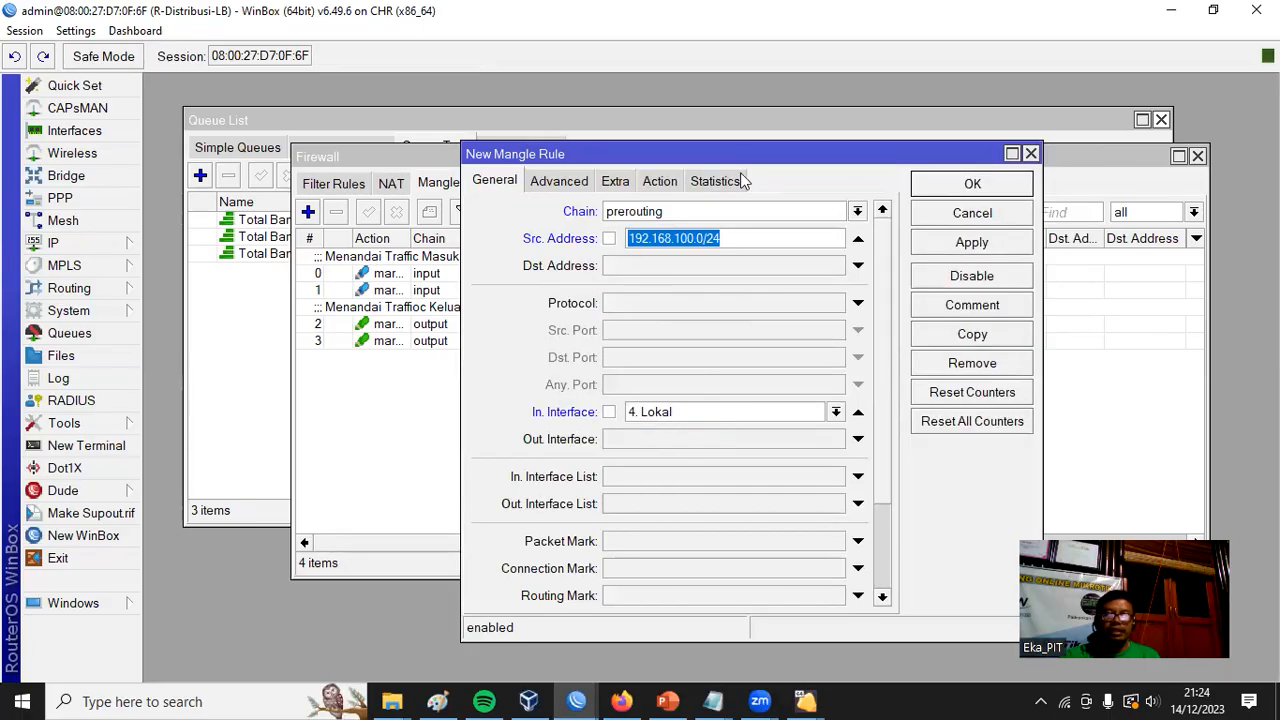
Set the rule's action to mark connection with the new connection mark "koneksi LAN"
click(661, 183)
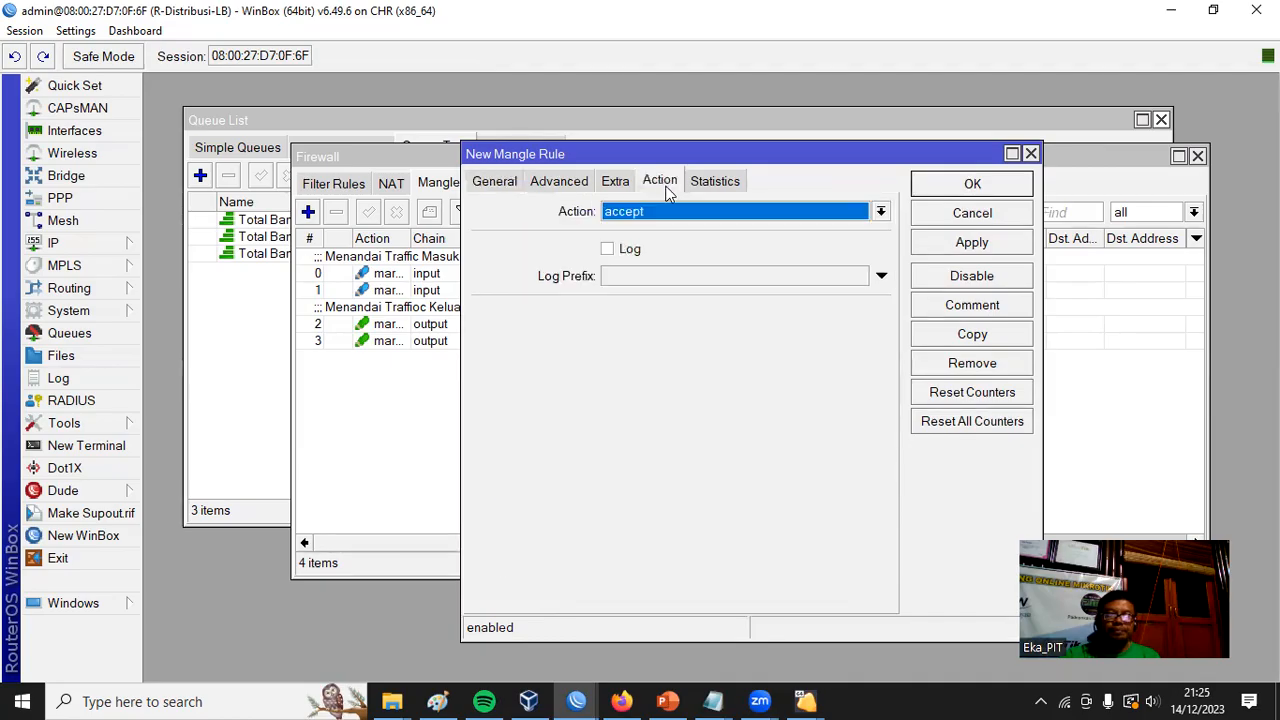
click(880, 212)
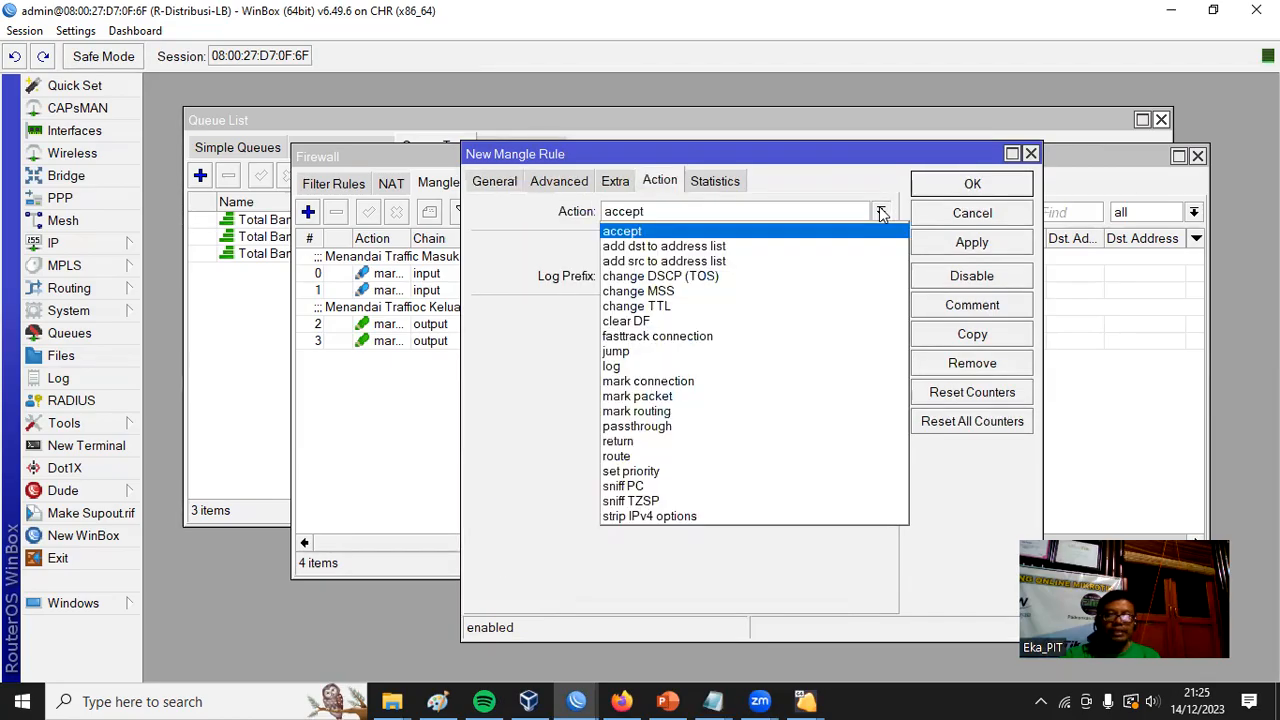
click(757, 383)
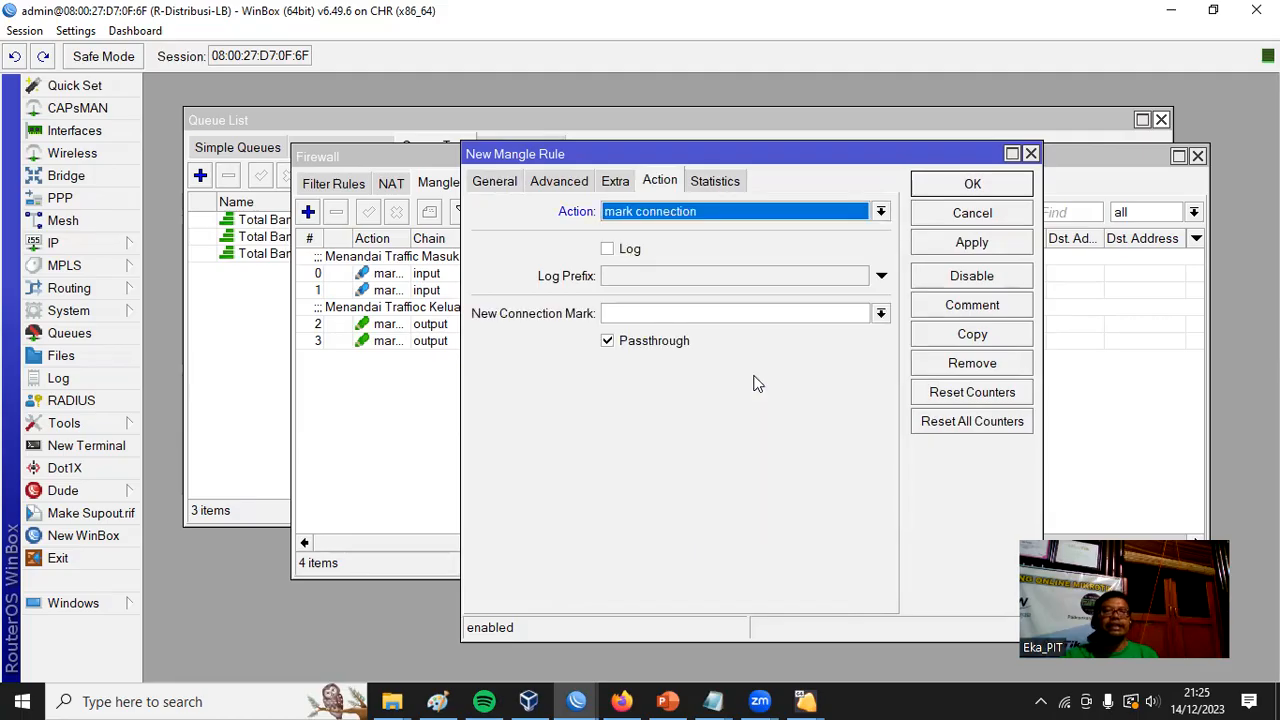
click(690, 317)
text(kone)
key(BackSpace)
key(BackSpace)
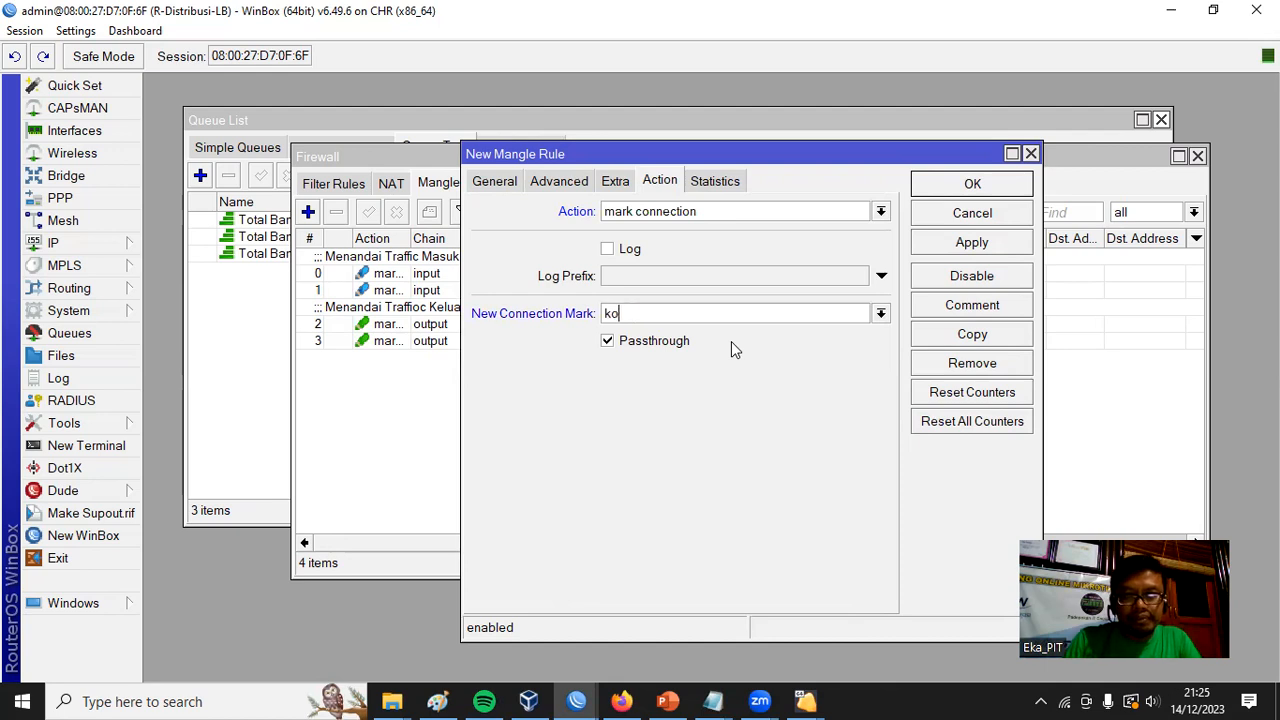
text(neksi)
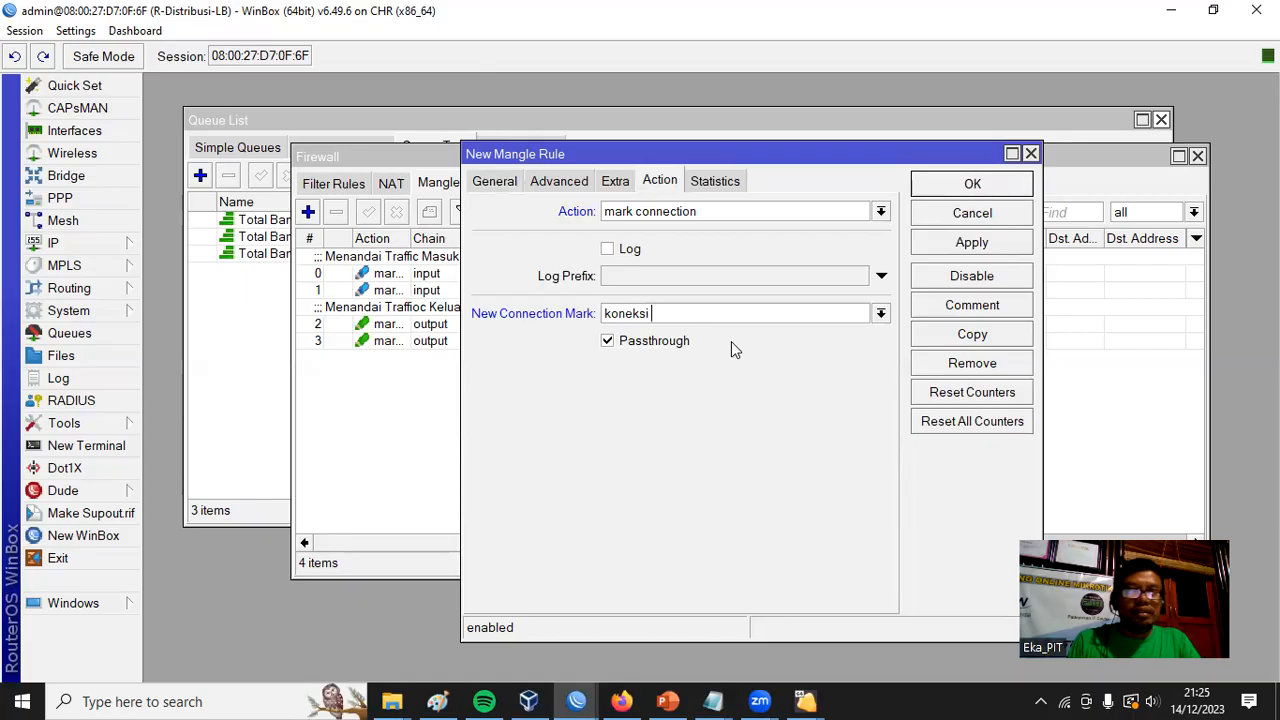
text( LAN)
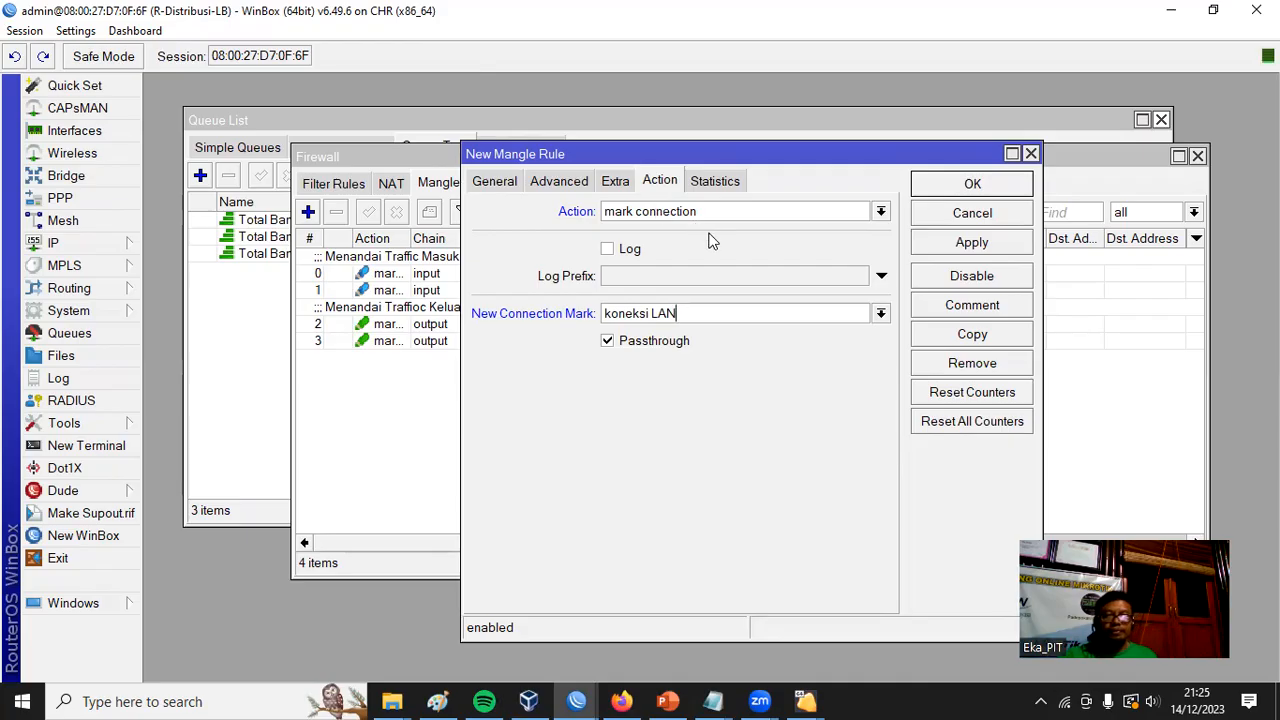
drag(703, 150, 734, 177)
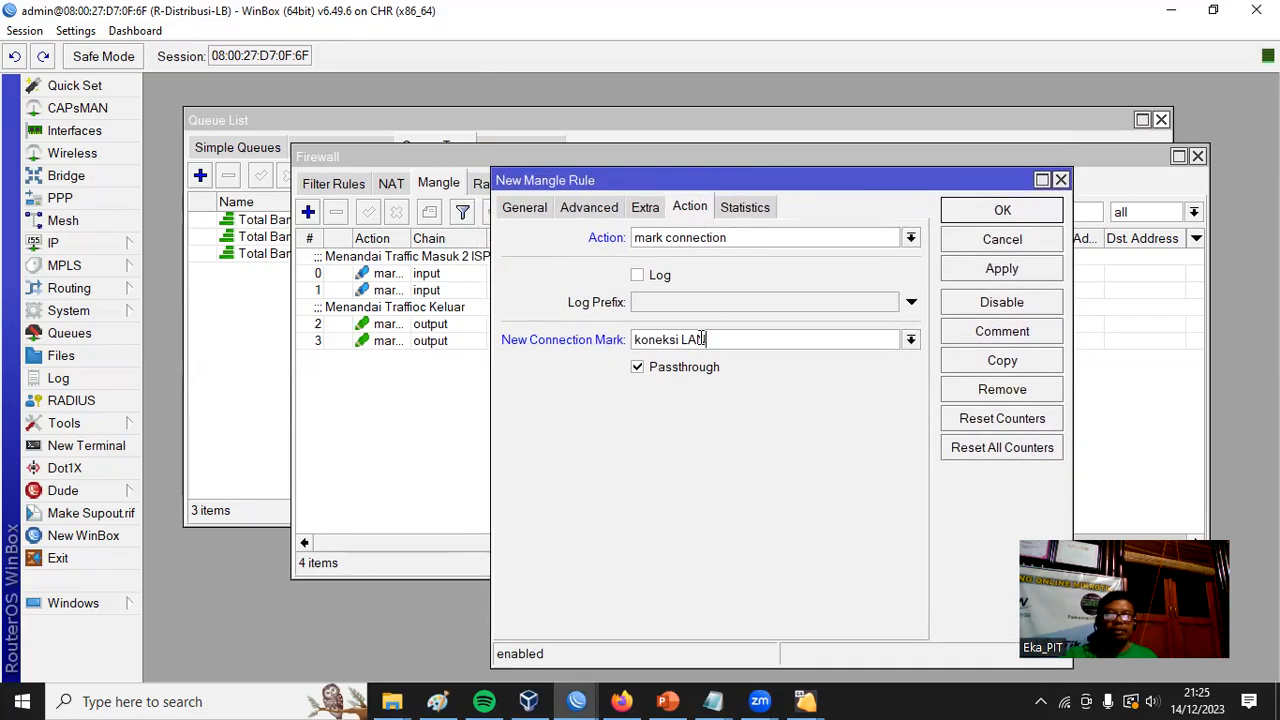
Review the rule's general matching settings, save the mangle rule and select it in the list
click(523, 210)
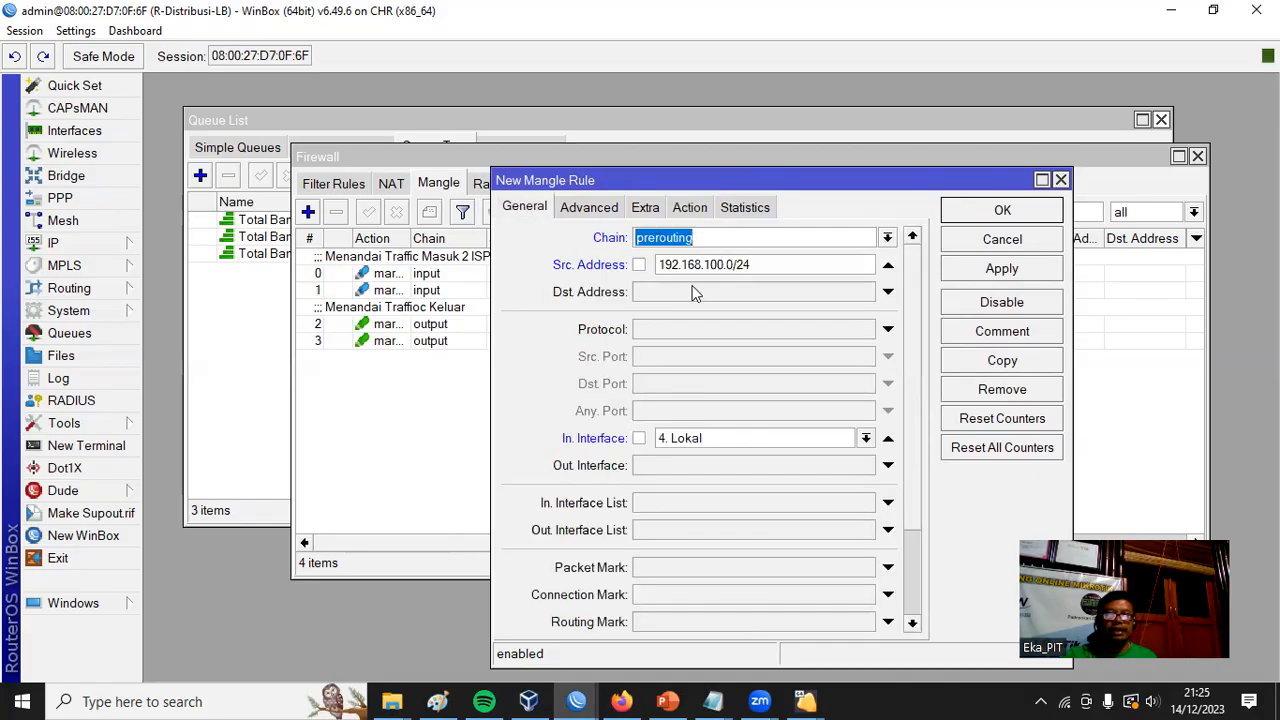
drag(766, 266, 652, 287)
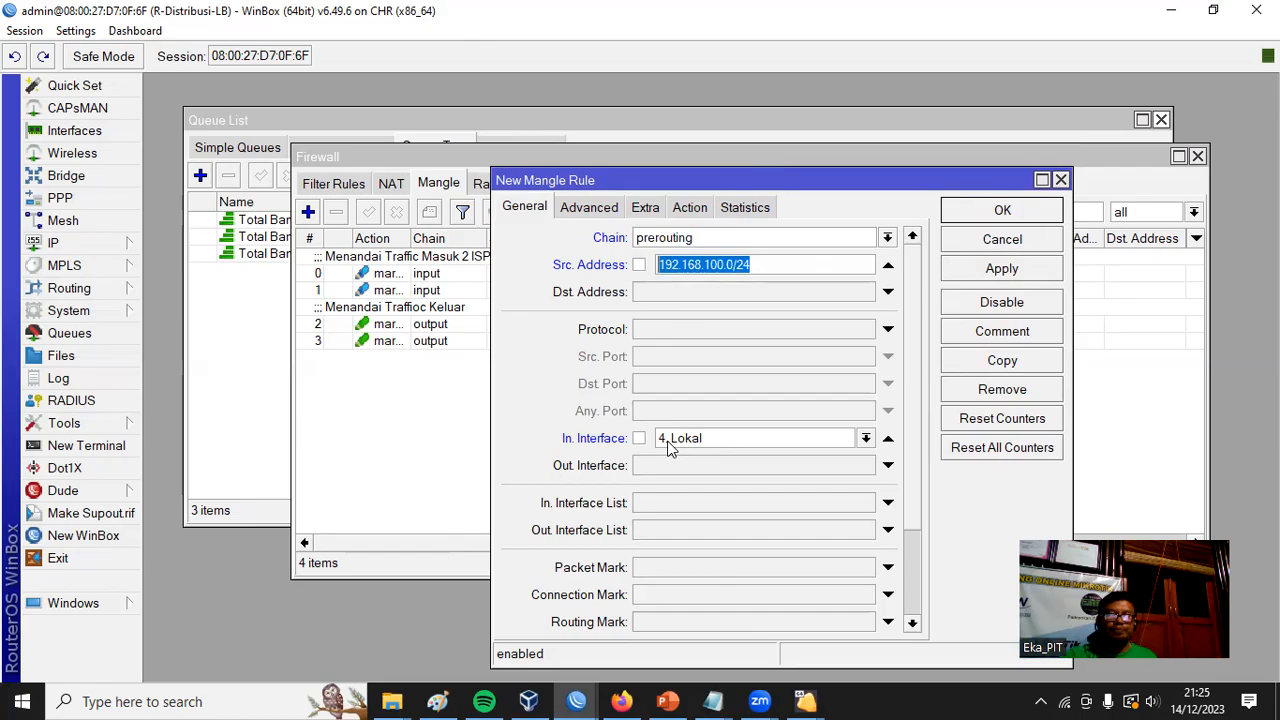
click(1018, 212)
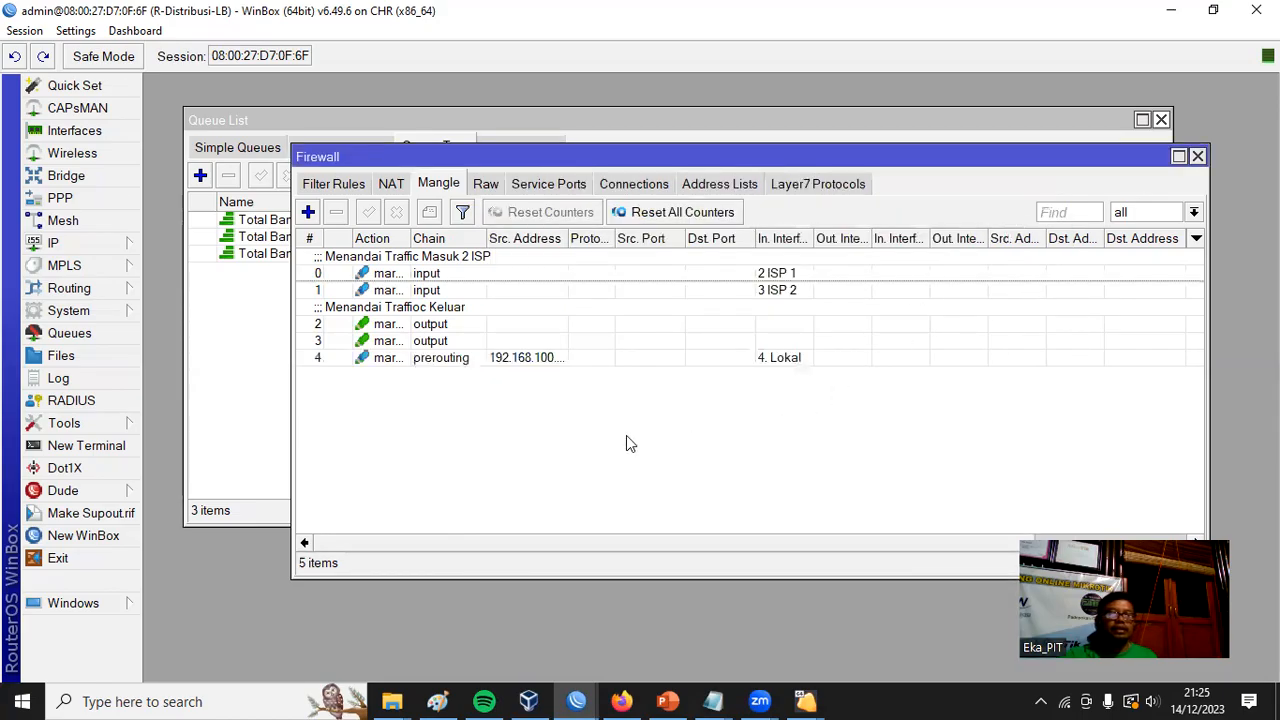
click(512, 362)
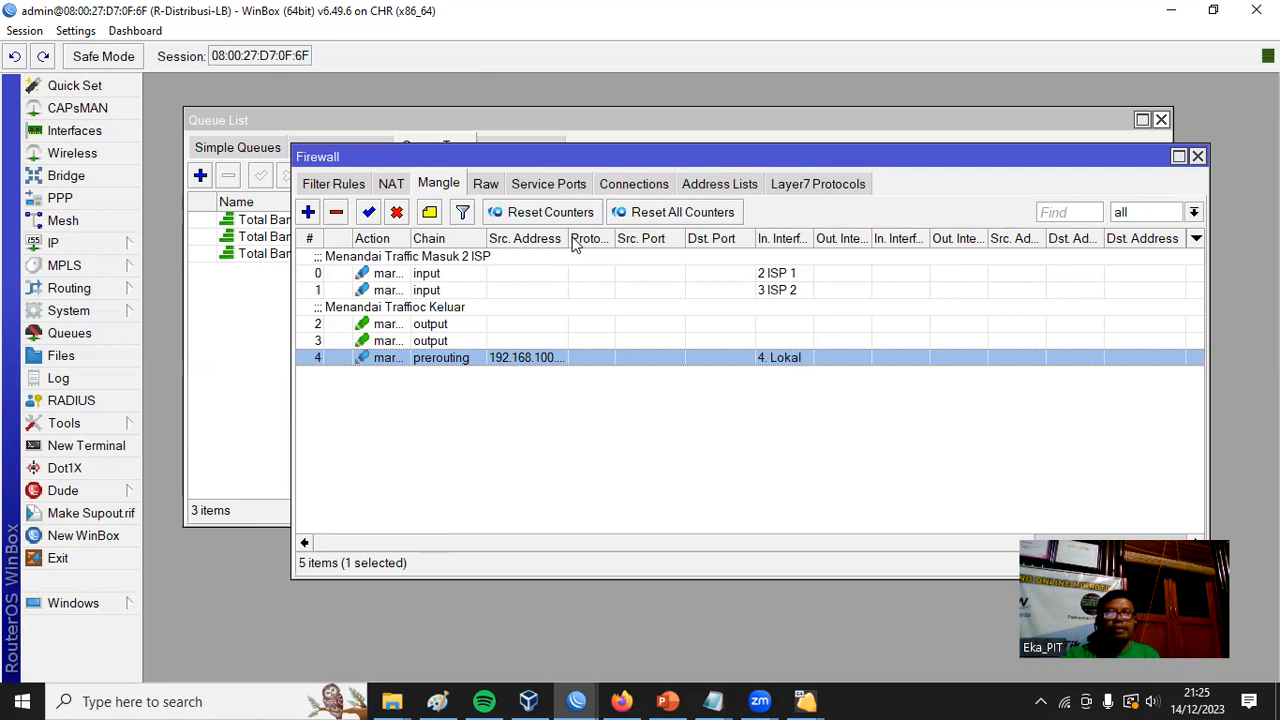
click(497, 414)
click(468, 360)
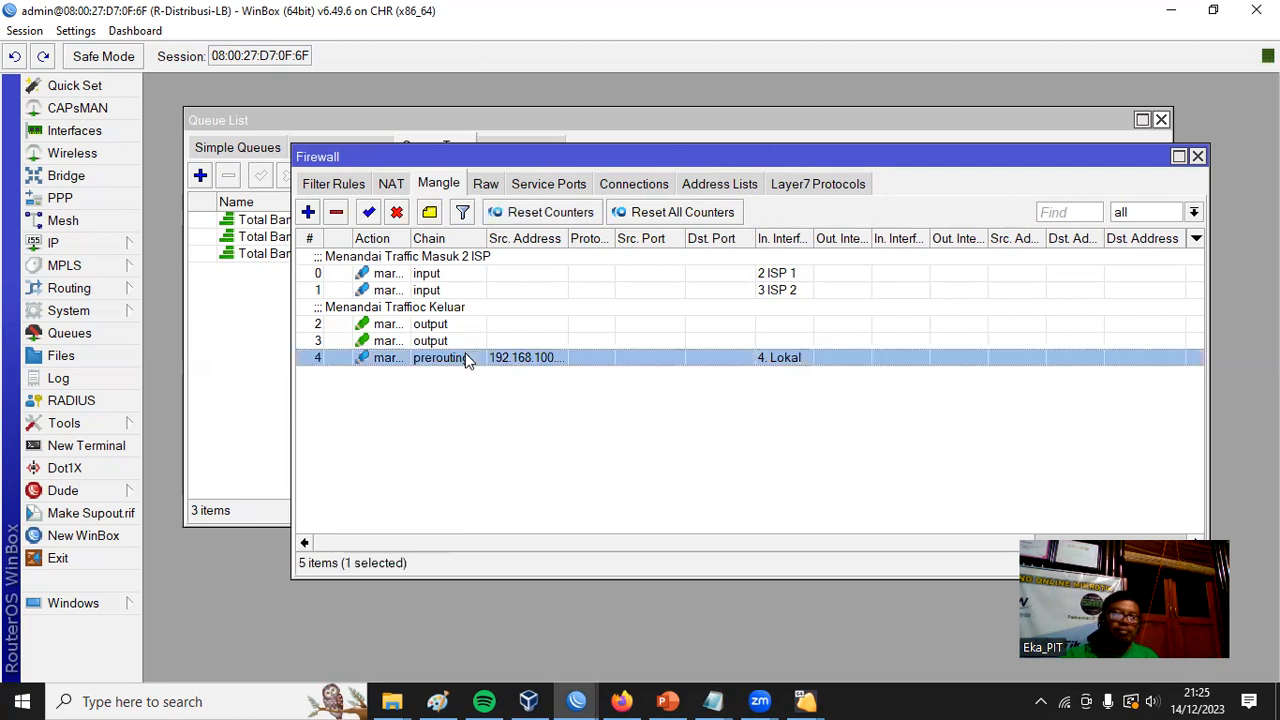
Add a new mangle rule using the prerouting chain
click(307, 214)
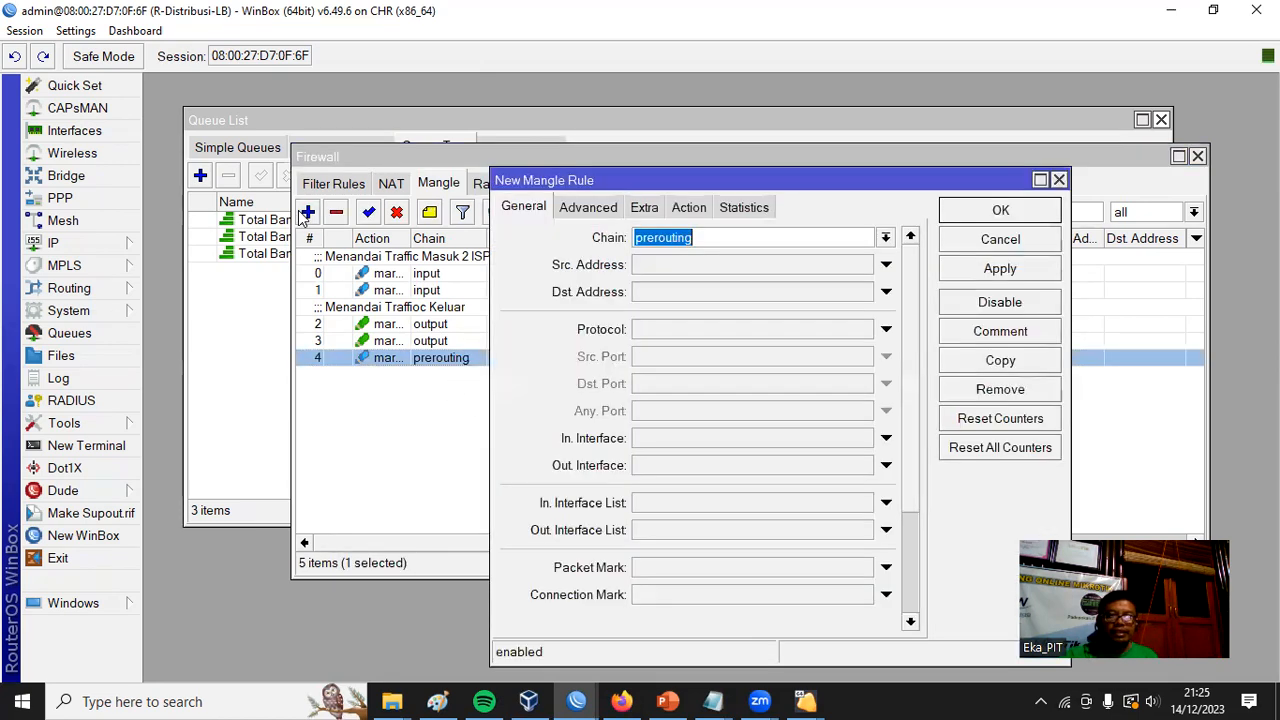
drag(600, 172, 618, 146)
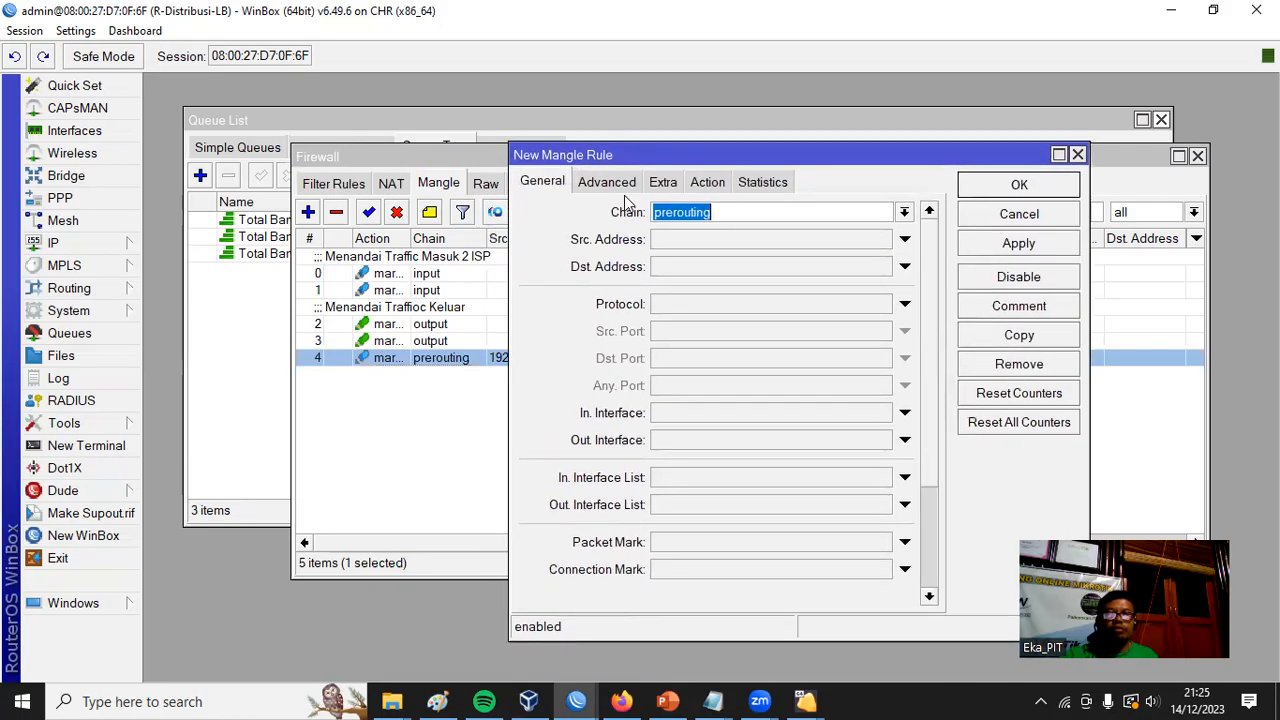
click(906, 215)
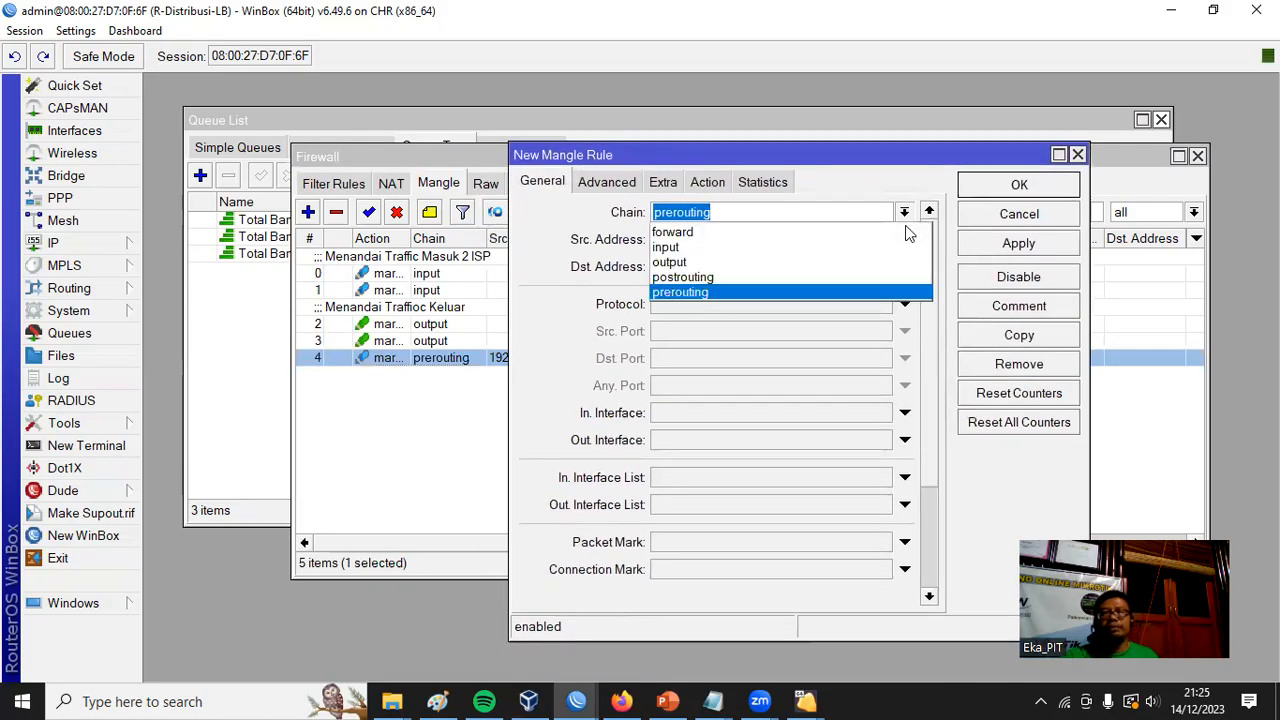
click(701, 292)
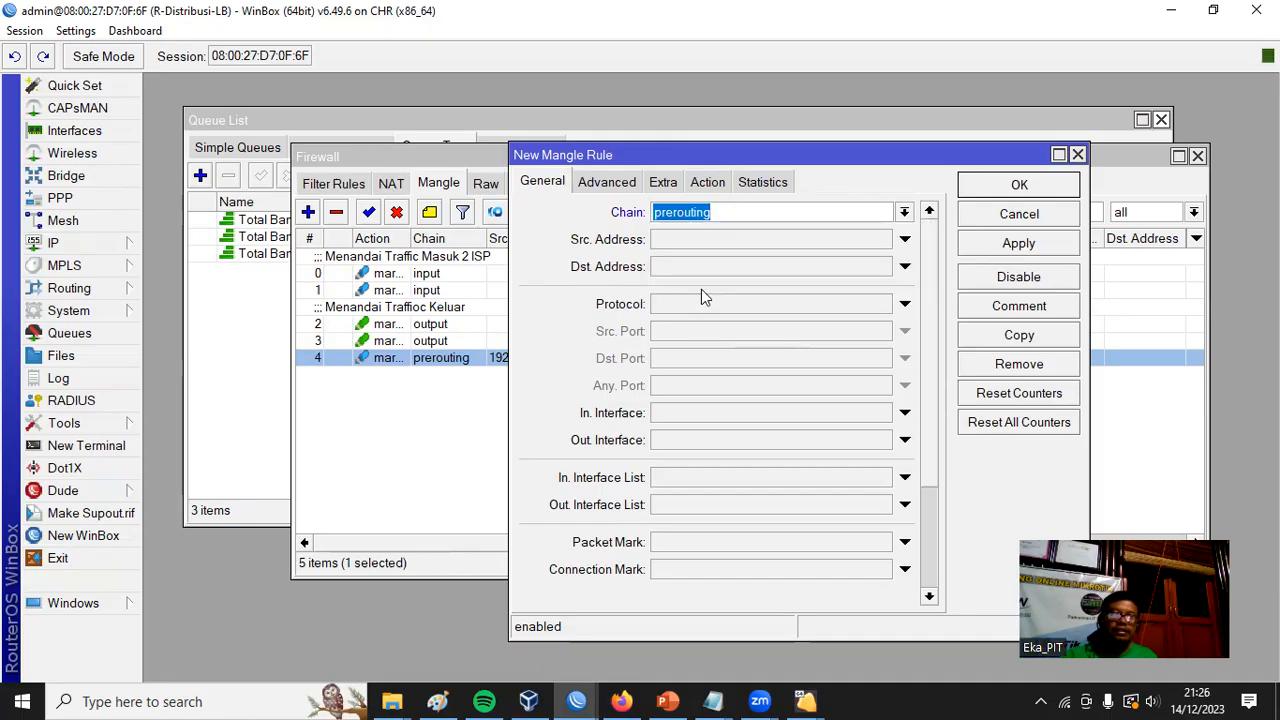
click(903, 212)
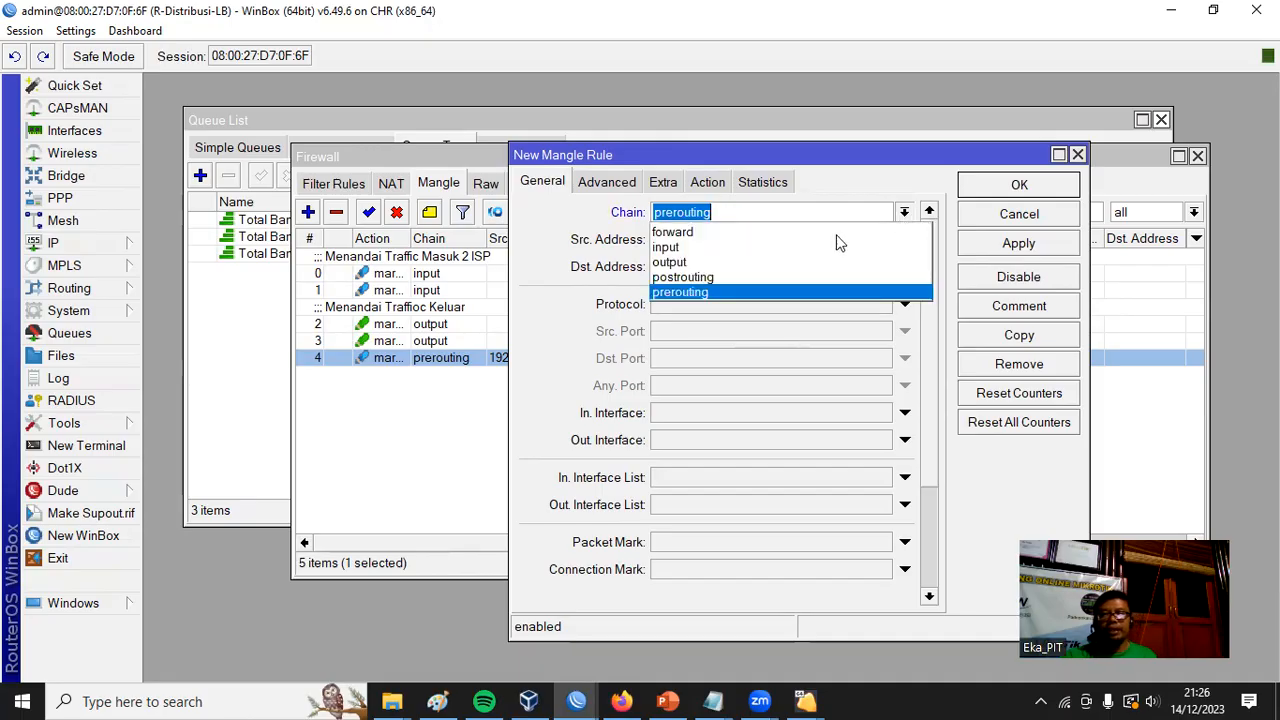
click(684, 287)
drag(721, 211, 644, 217)
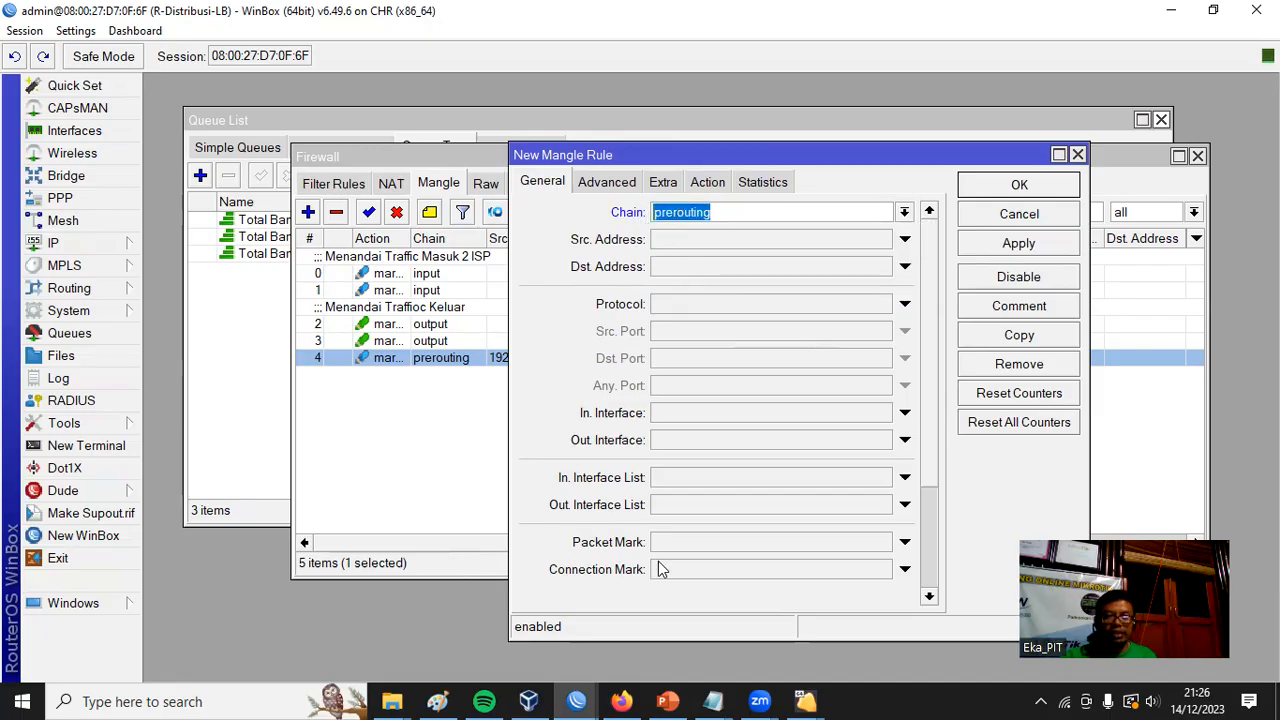
Make the new mangle rule match the connection mark "koneksi LAN"
click(718, 570)
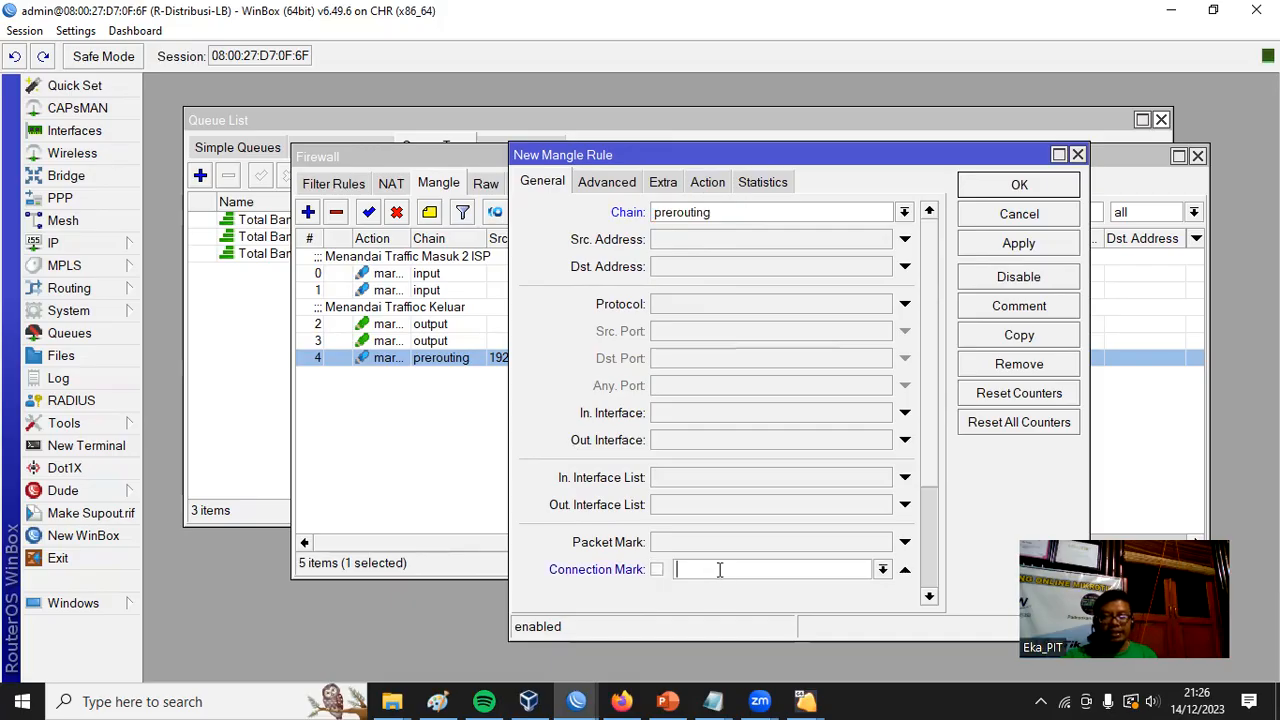
click(881, 572)
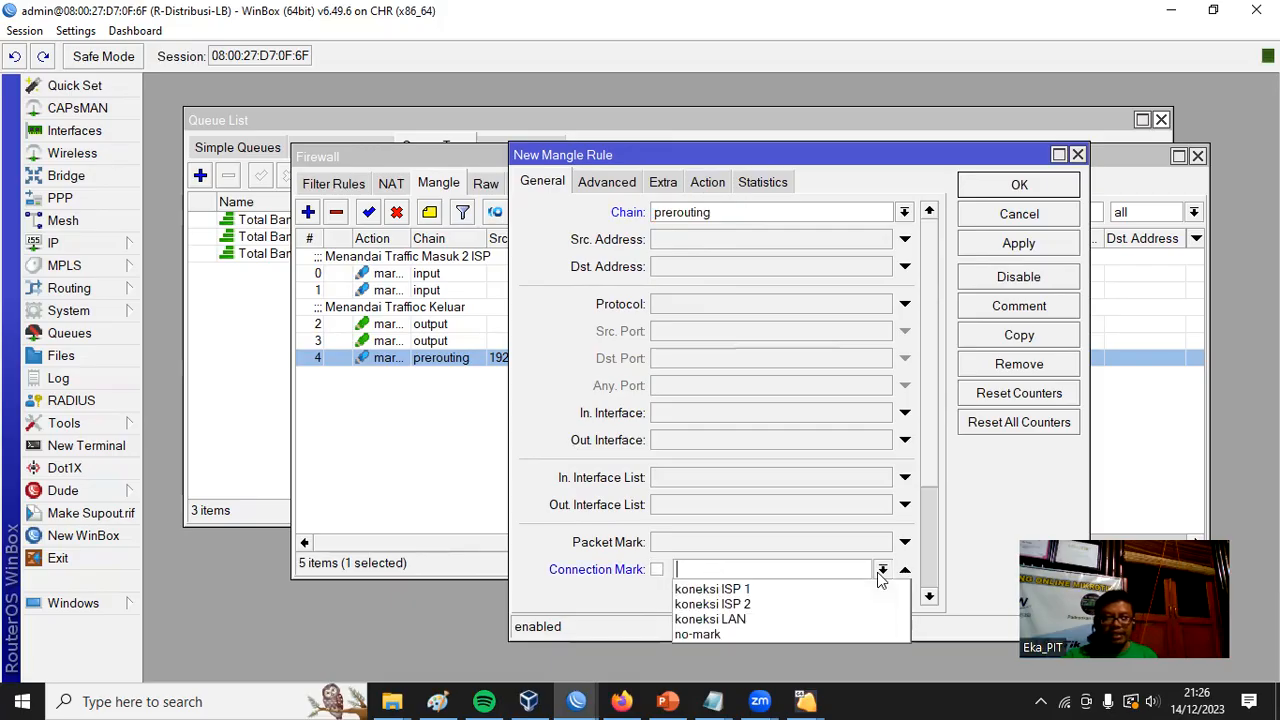
click(741, 620)
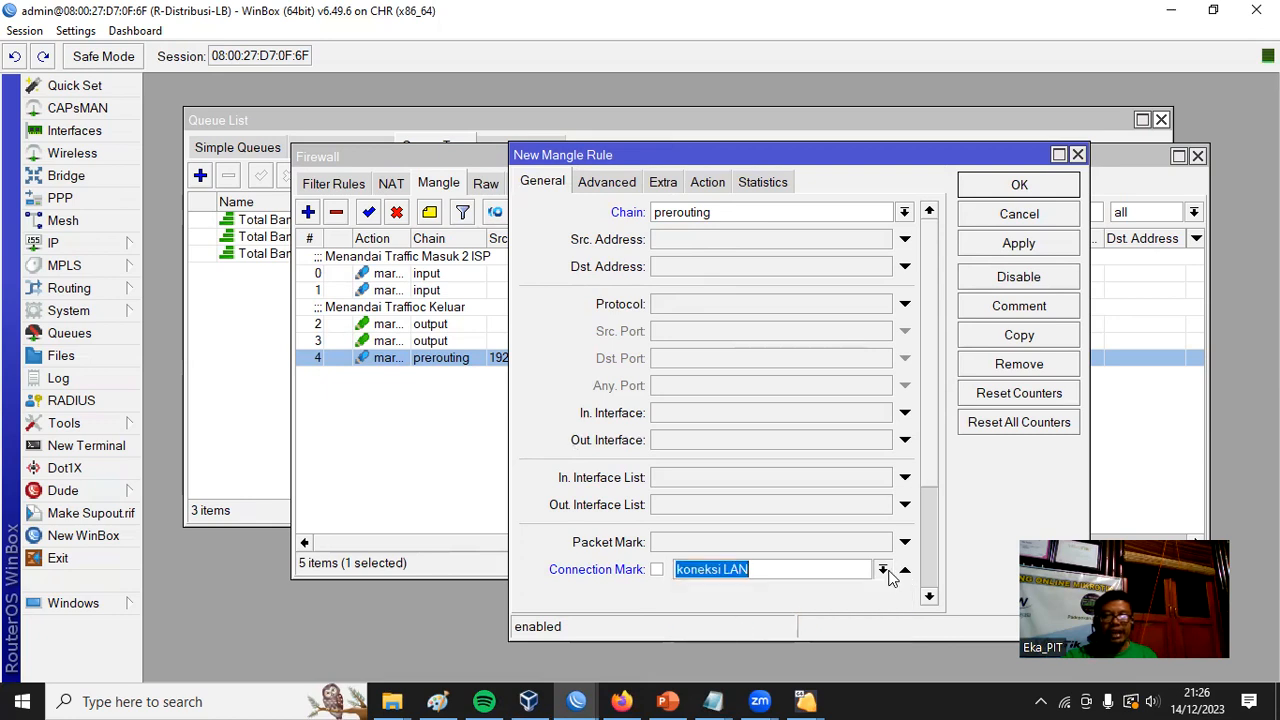
click(883, 569)
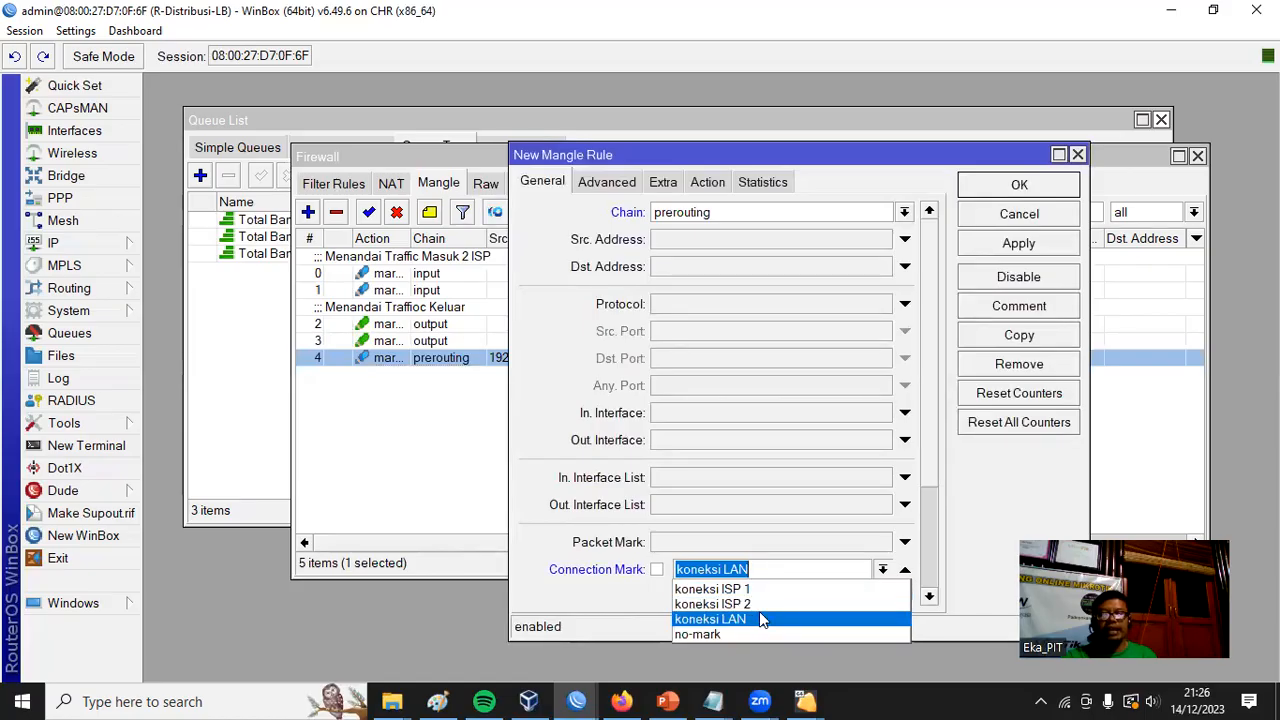
click(760, 613)
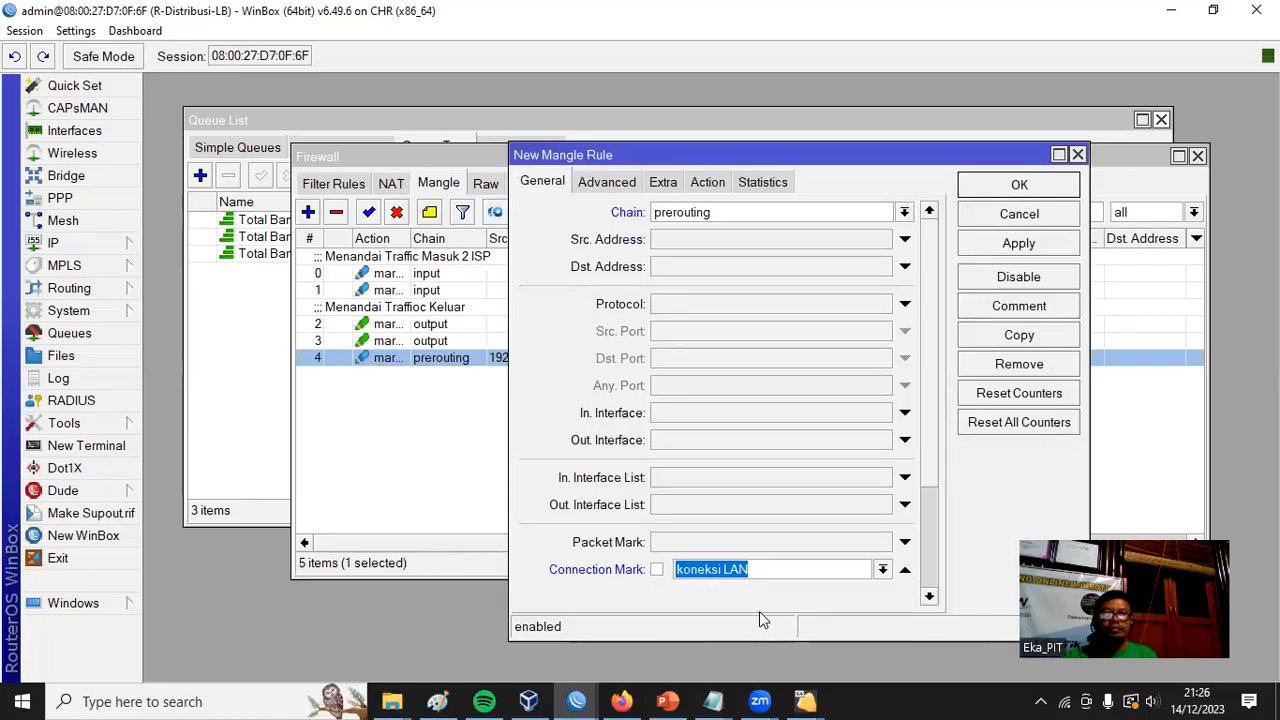
Set the rule's action to mark packet with the new packet mark "paket bw LAN" and passthrough disabled, and save the rule
click(708, 182)
click(928, 212)
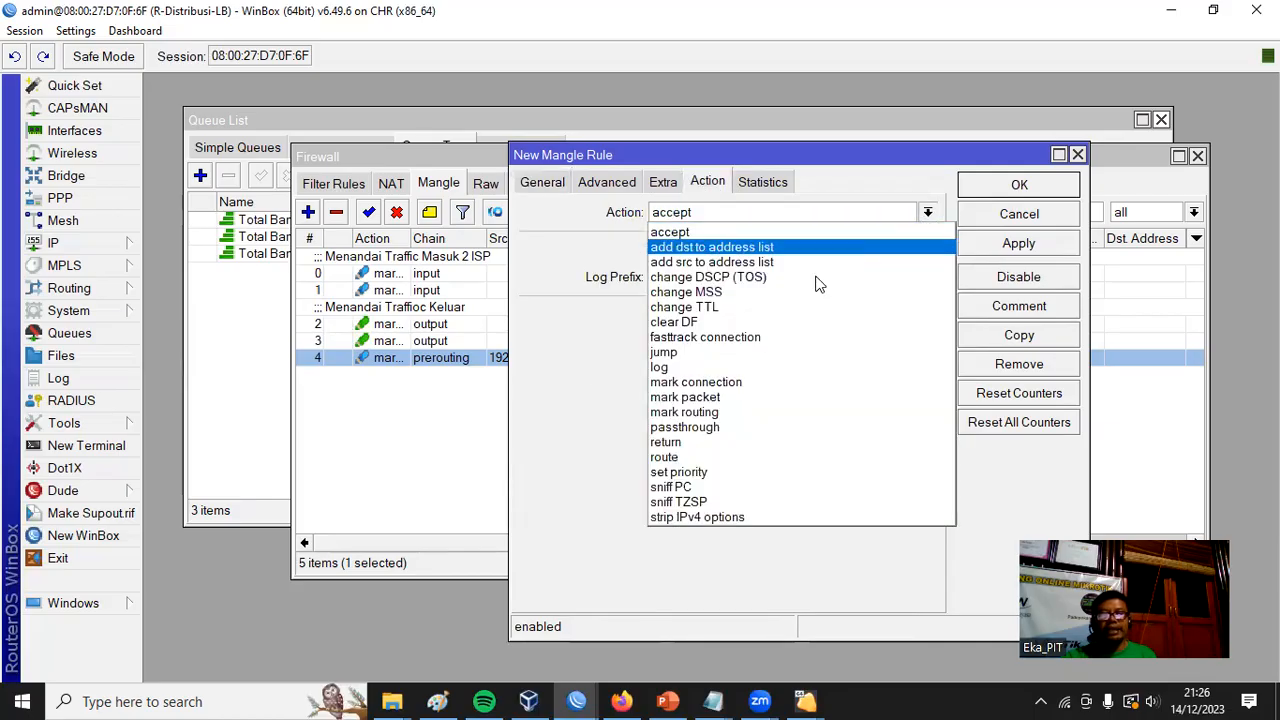
click(752, 398)
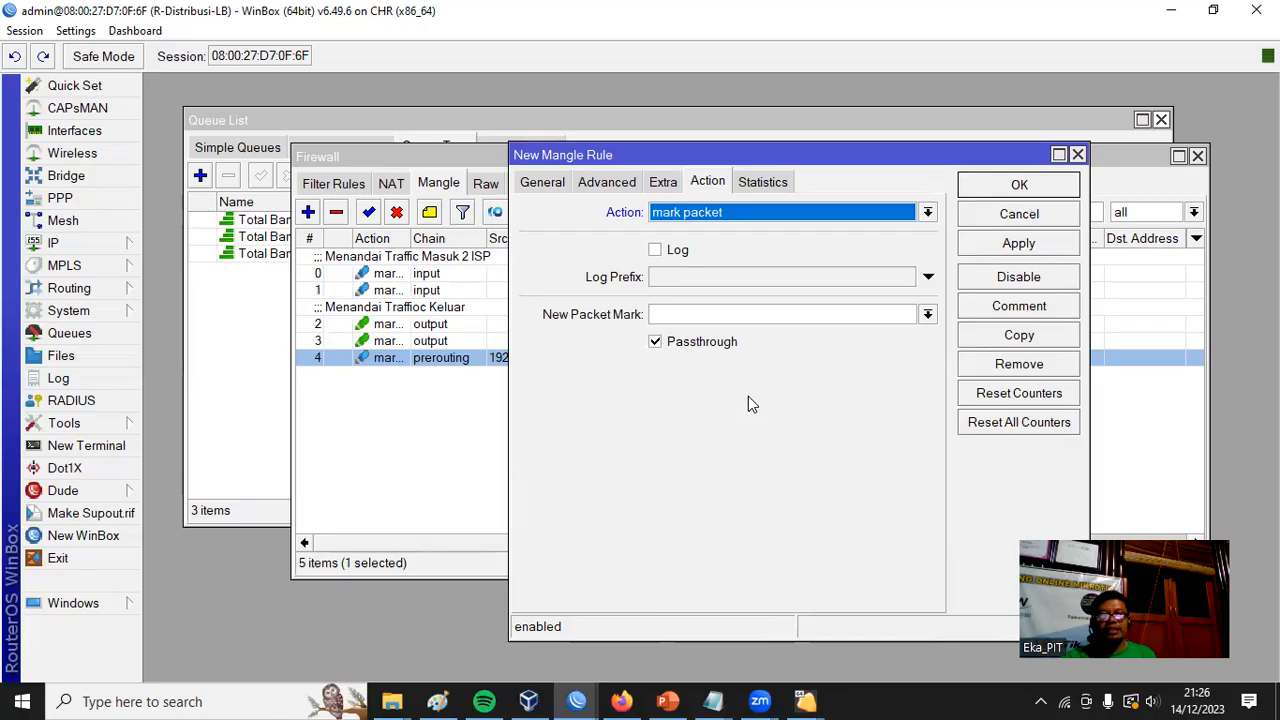
click(692, 314)
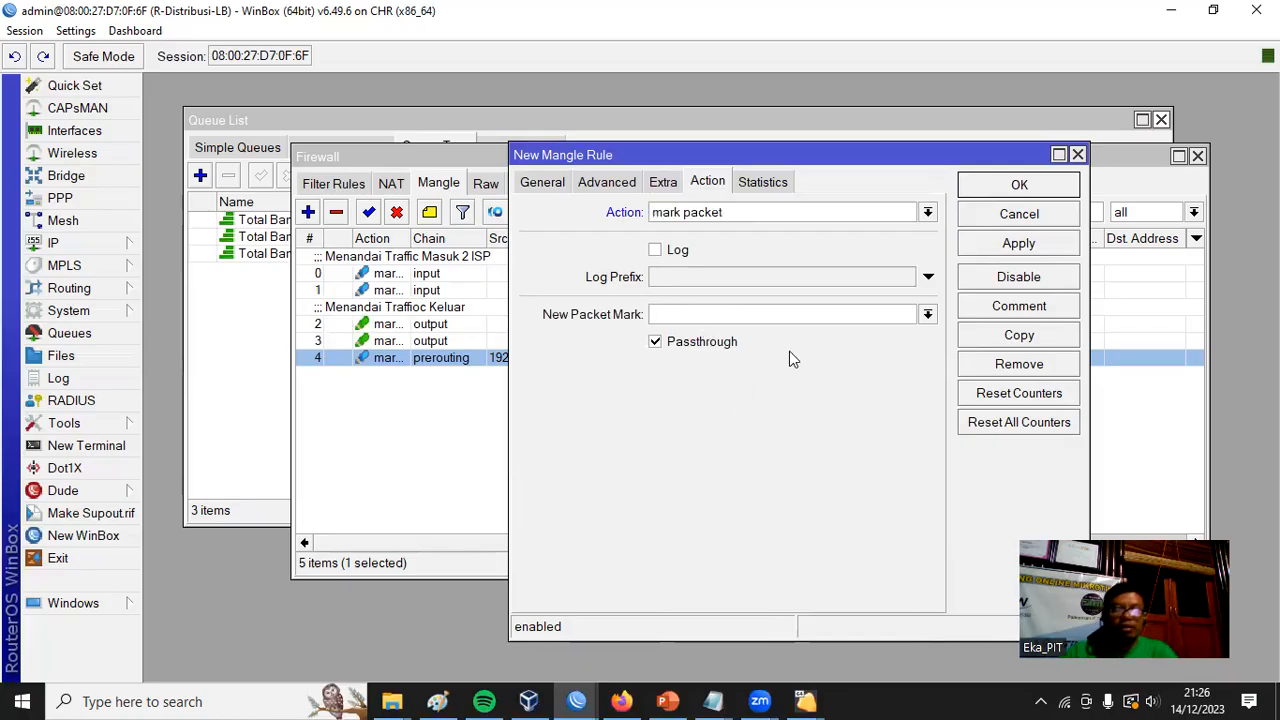
text(paket)
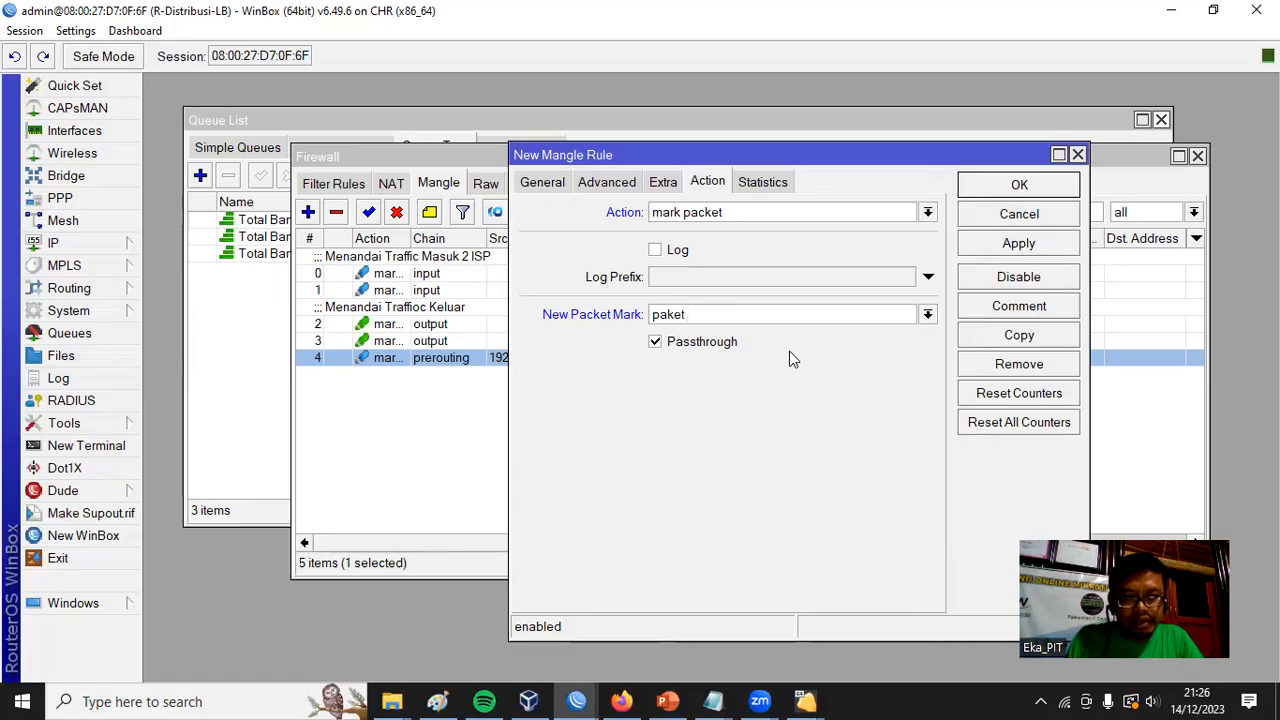
text( bw)
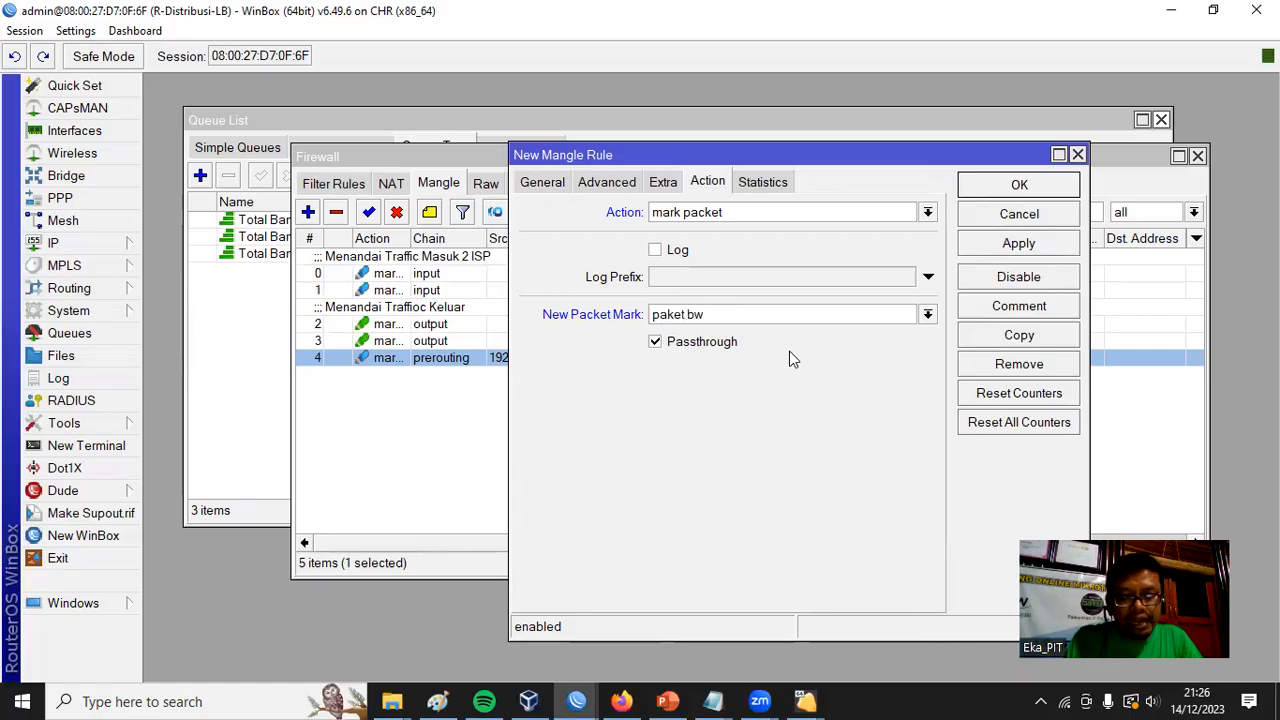
text( LAN)
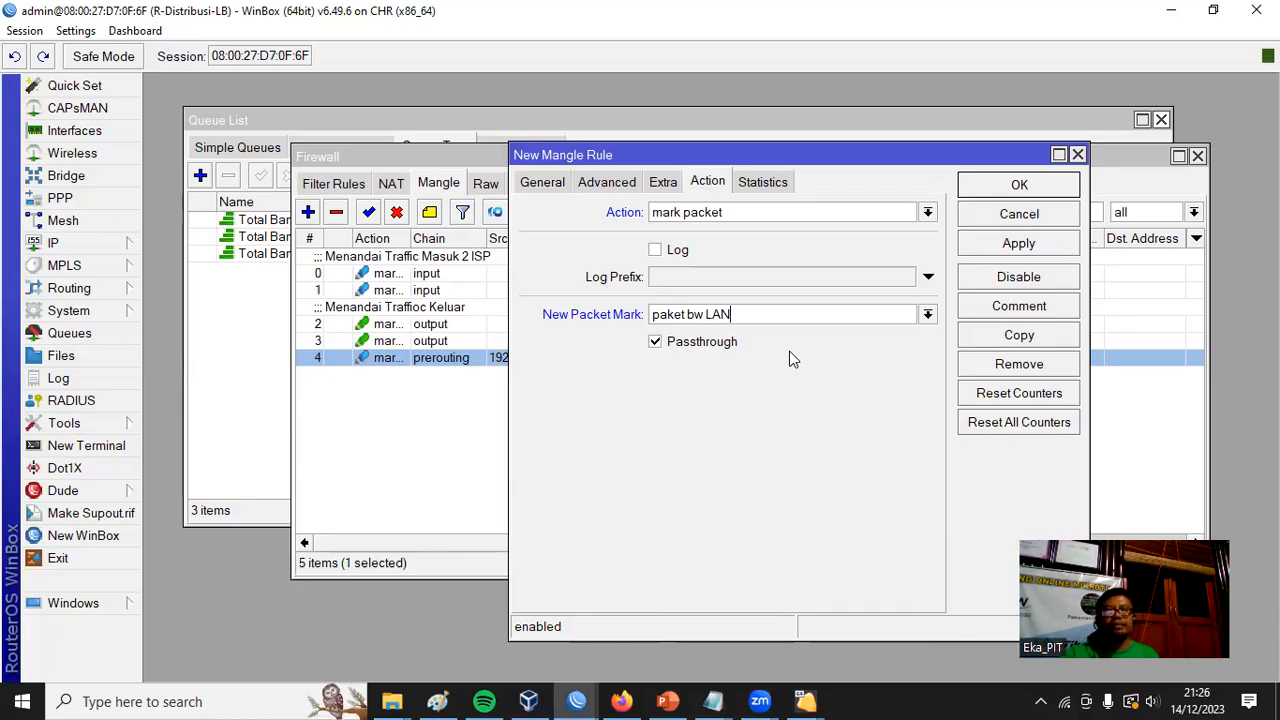
click(728, 346)
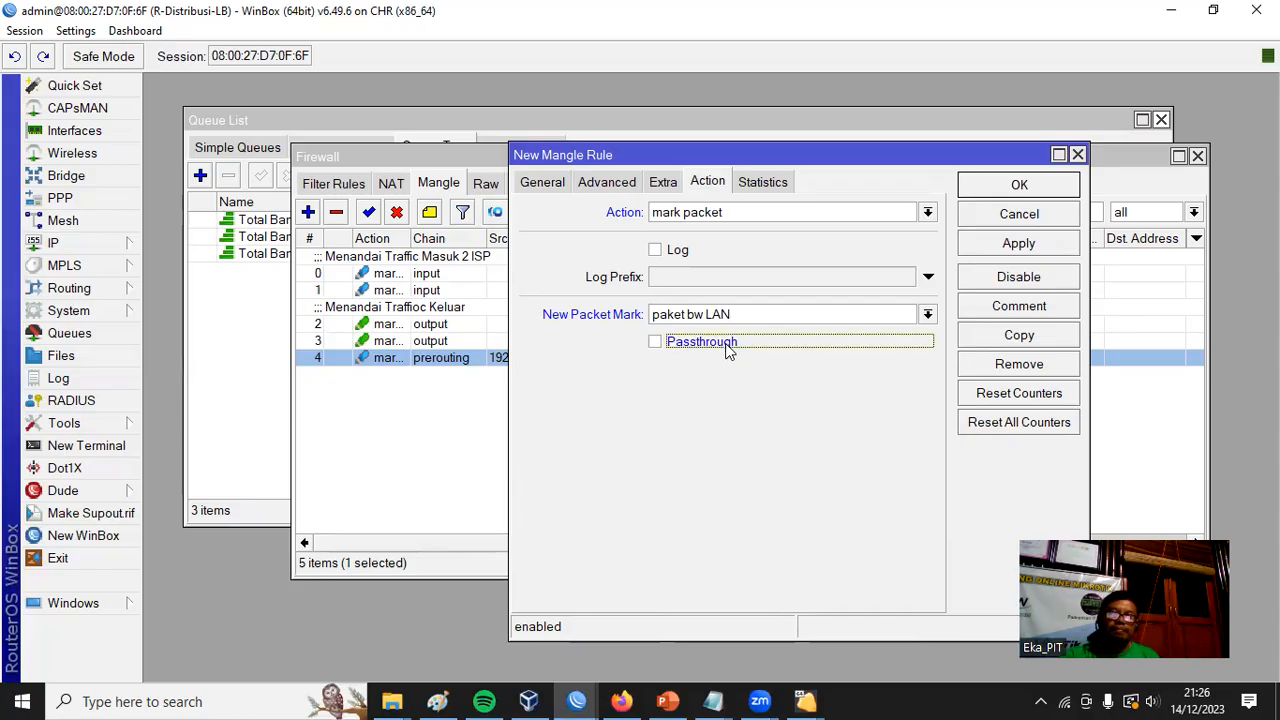
click(1040, 195)
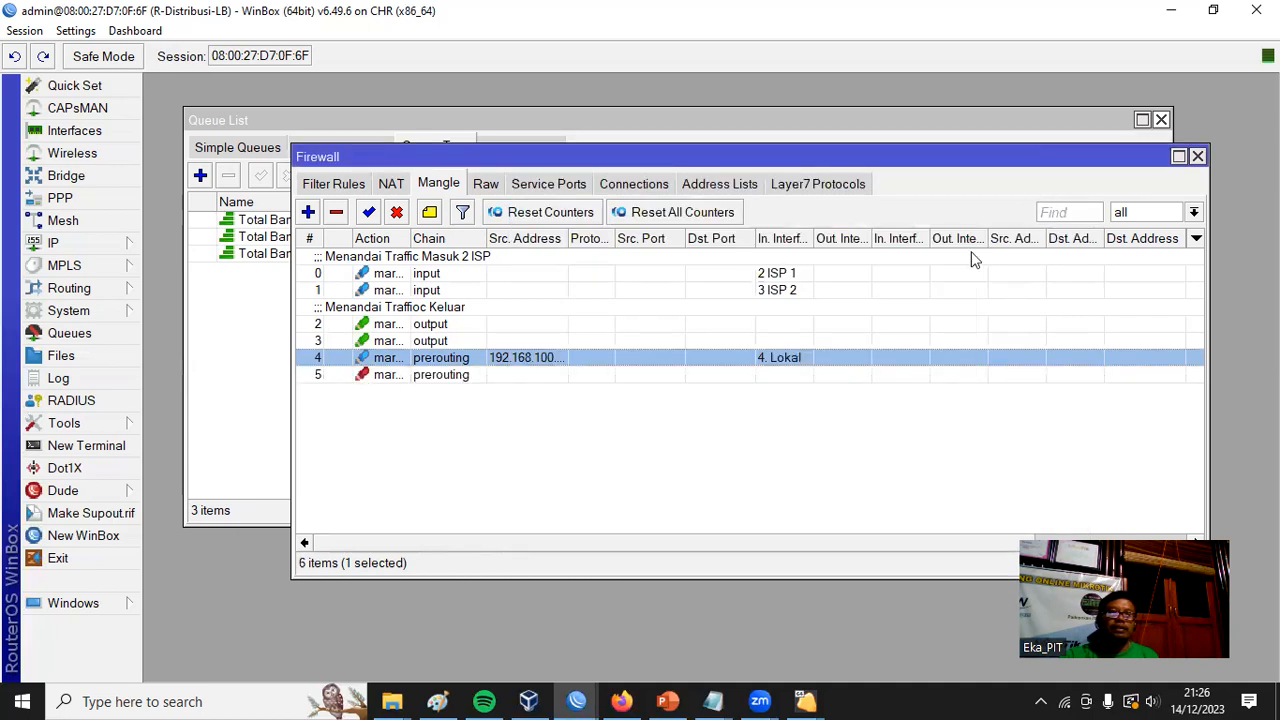
Add the comment "Menandaio Traffic untuk Bandwidth Management" to the prerouting mangle rule for the 4. Lokal interface
click(465, 458)
click(420, 358)
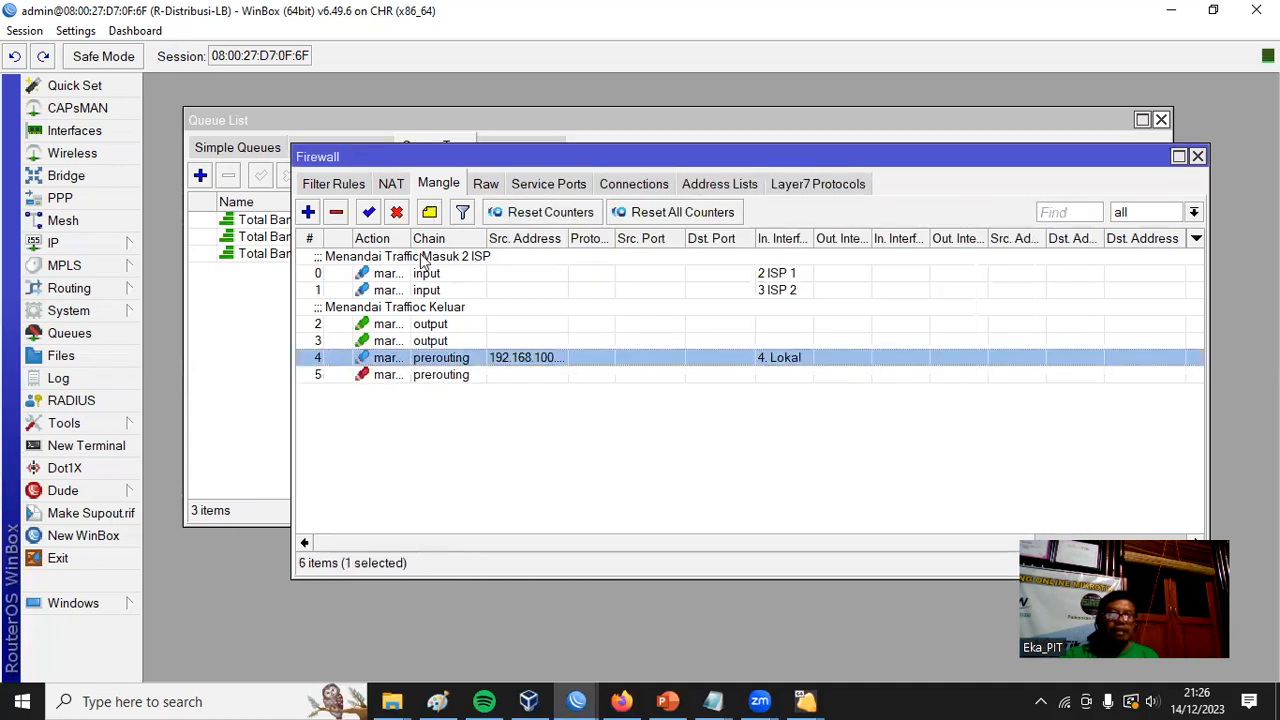
click(430, 213)
text(Menandaio Traffic untuk Band)
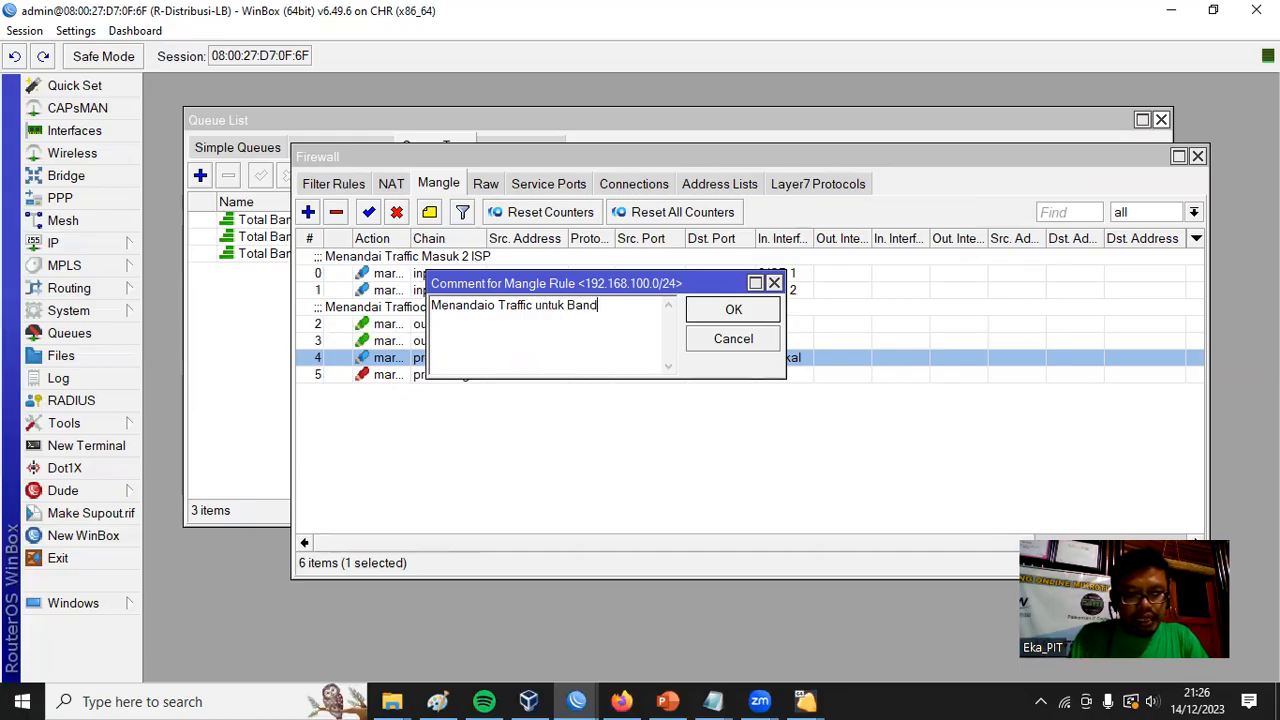
text(width Mana)
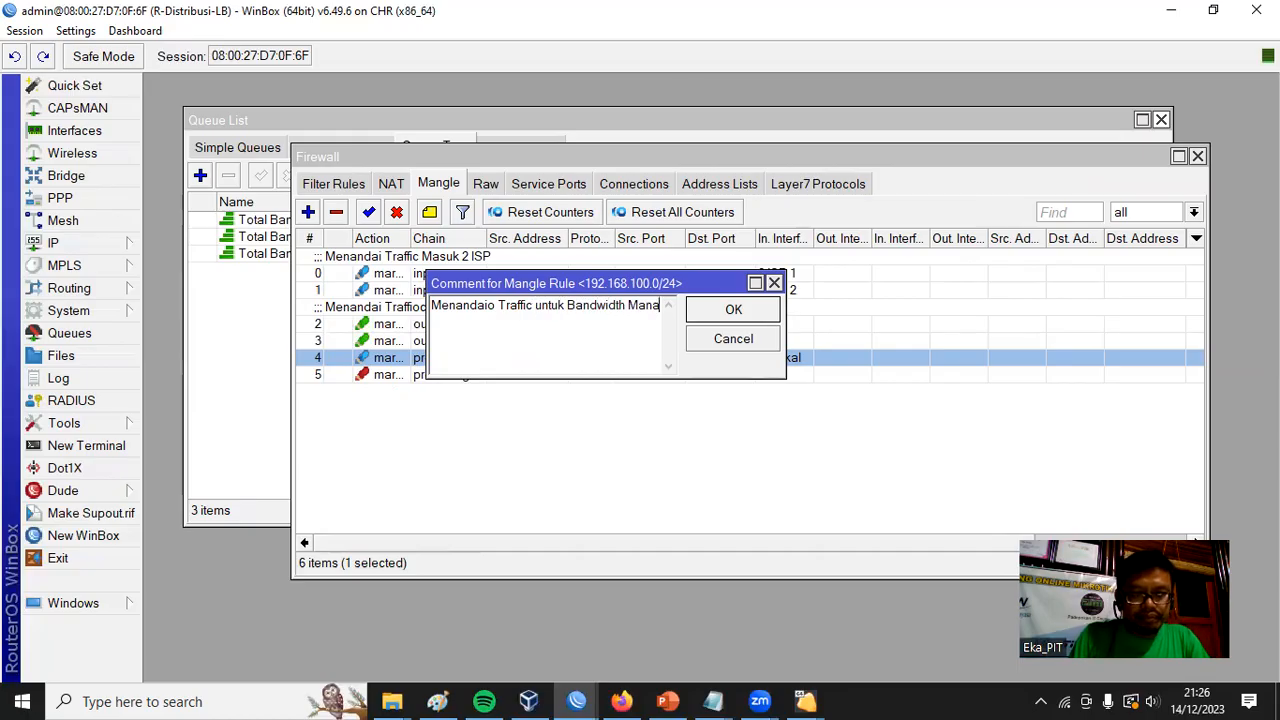
text(gement)
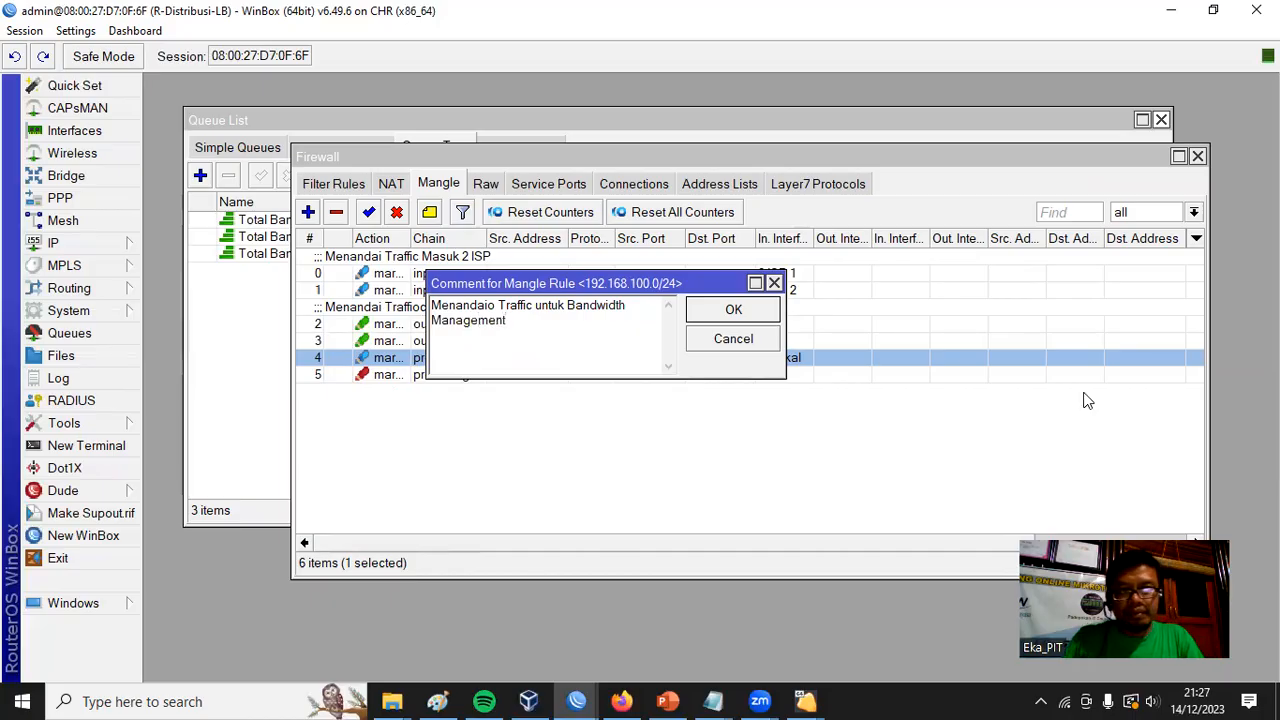
click(733, 309)
click(700, 455)
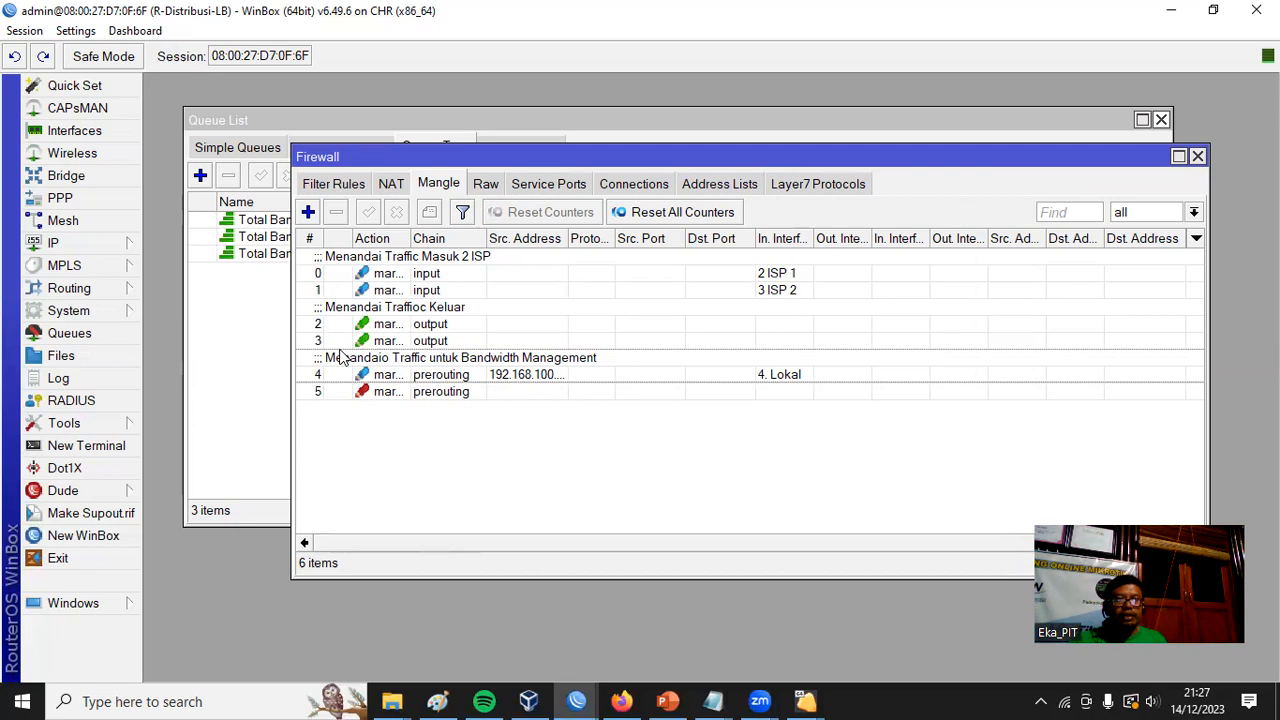
Check the byte and packet counters of the two prerouting mangle rules
scroll(730, 545, right, 3)
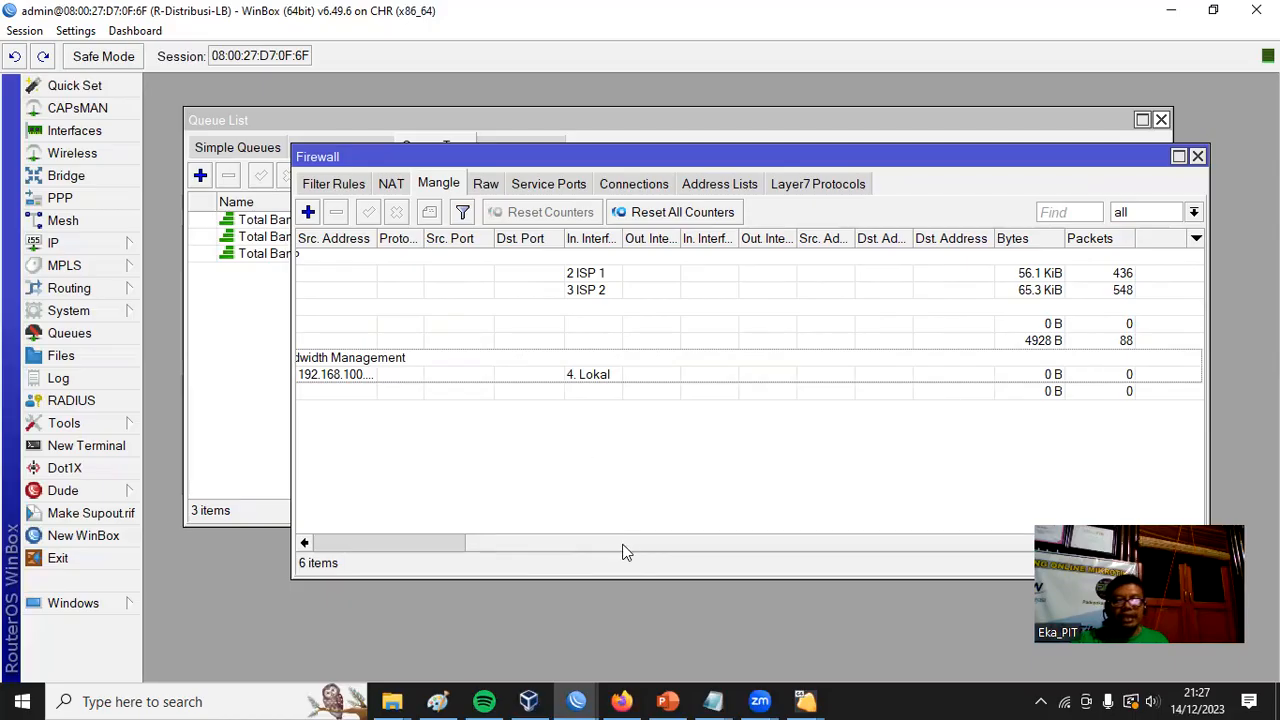
scroll(622, 551, left, 3)
scroll(530, 548, right, 3)
click(1063, 376)
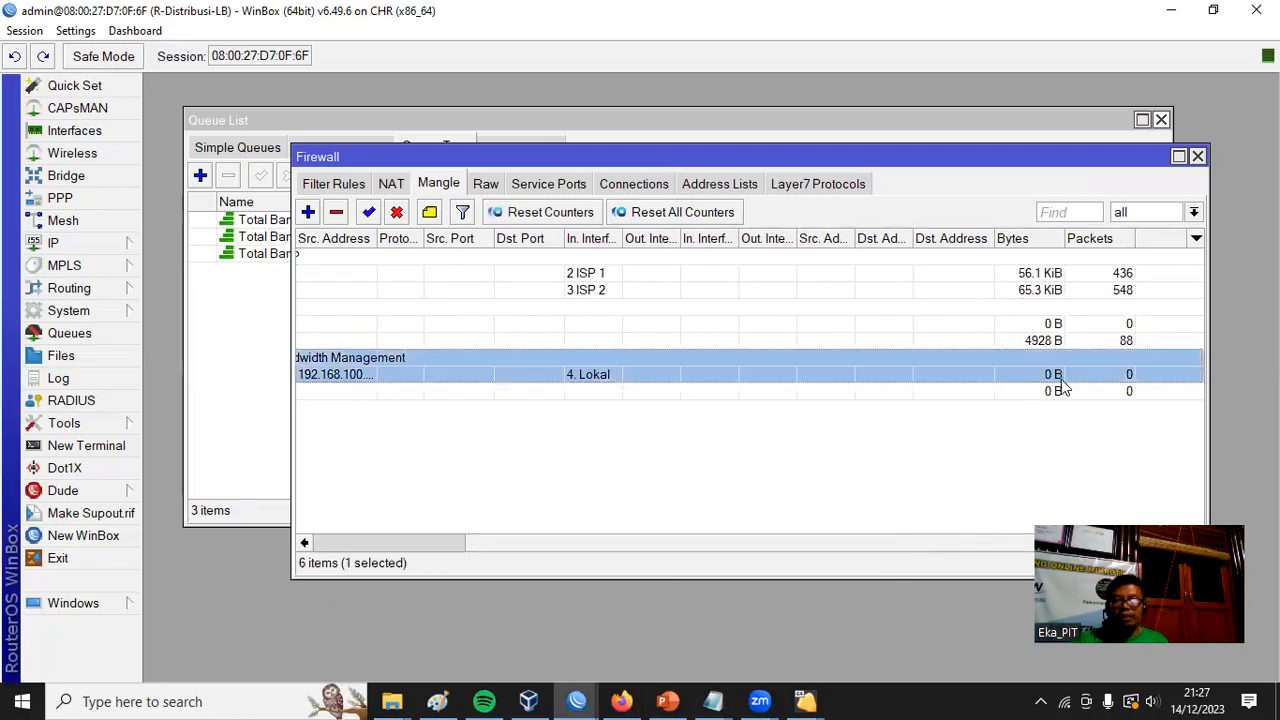
click(1052, 391)
scroll(651, 546, left, 3)
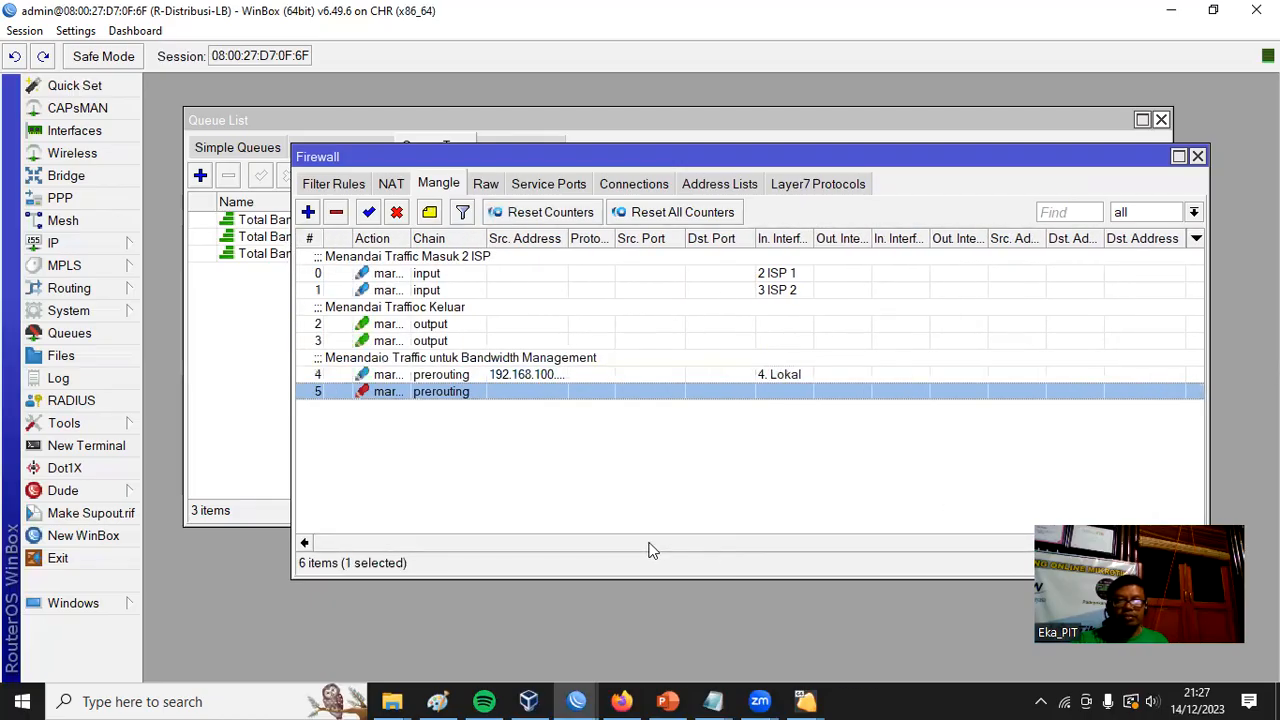
Switch to VirtualBox and bring up the running windows 7 client virtual machine
click(528, 700)
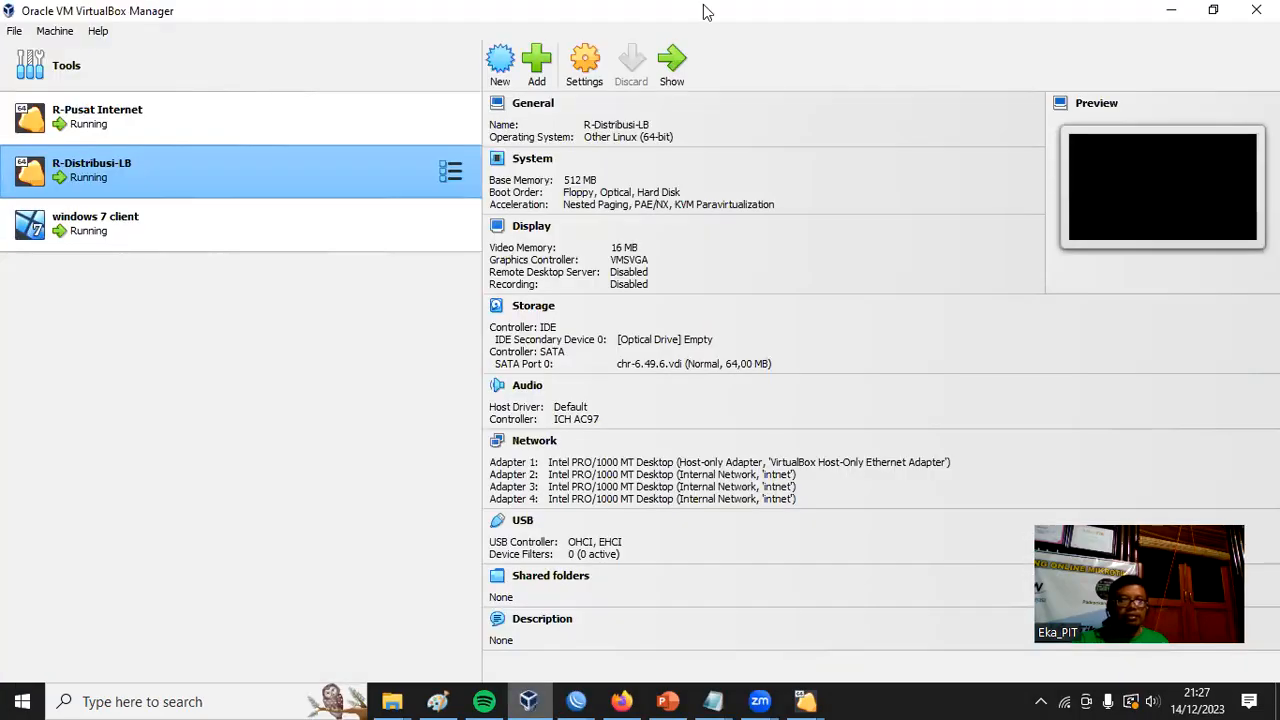
click(676, 72)
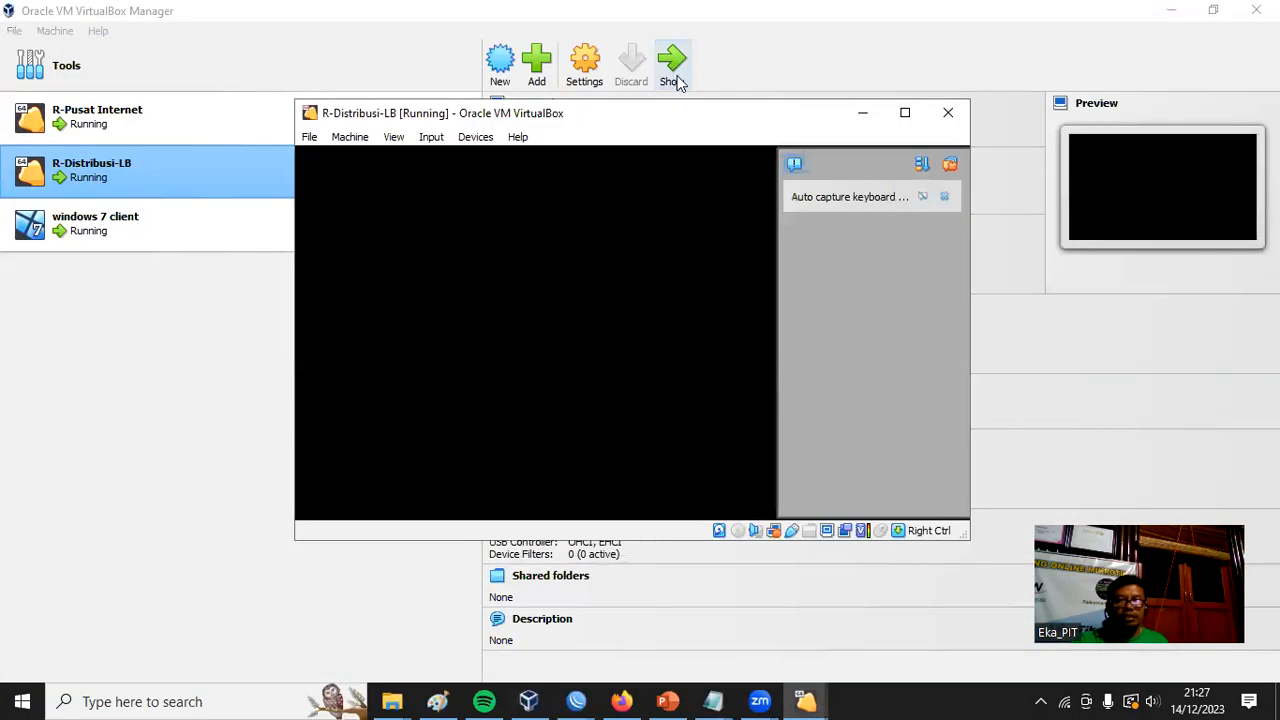
click(862, 112)
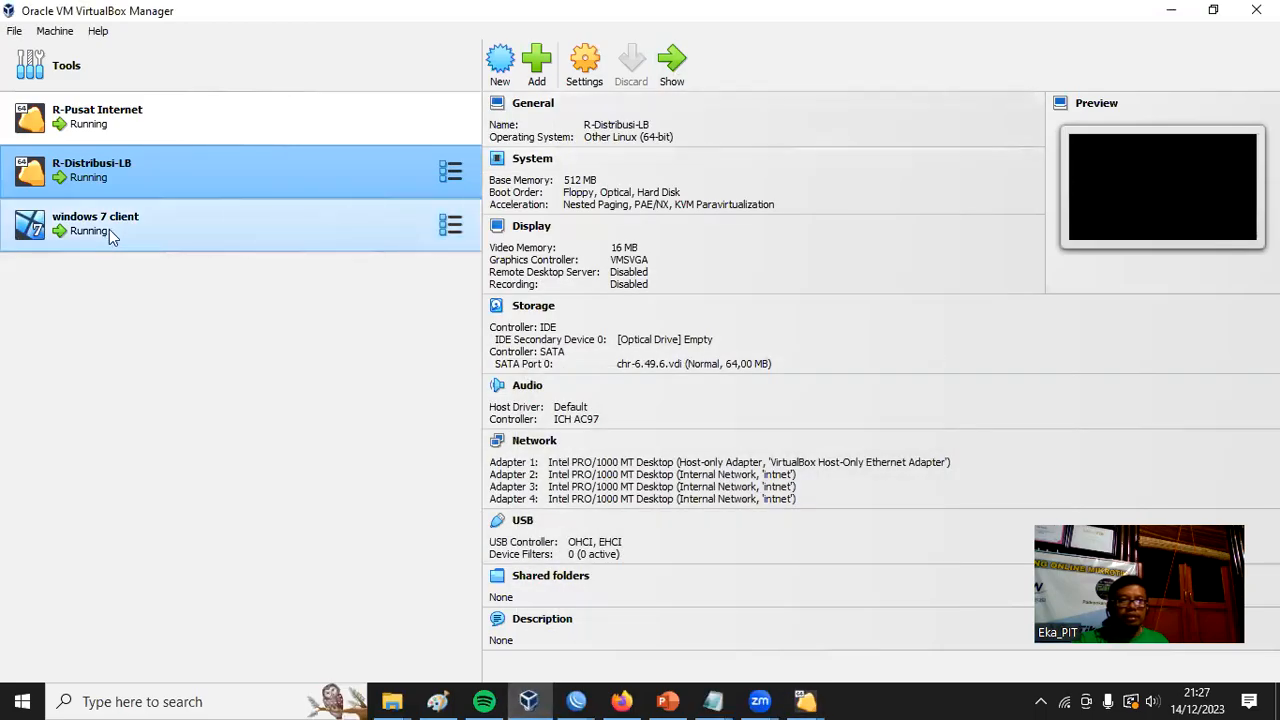
click(109, 229)
click(674, 66)
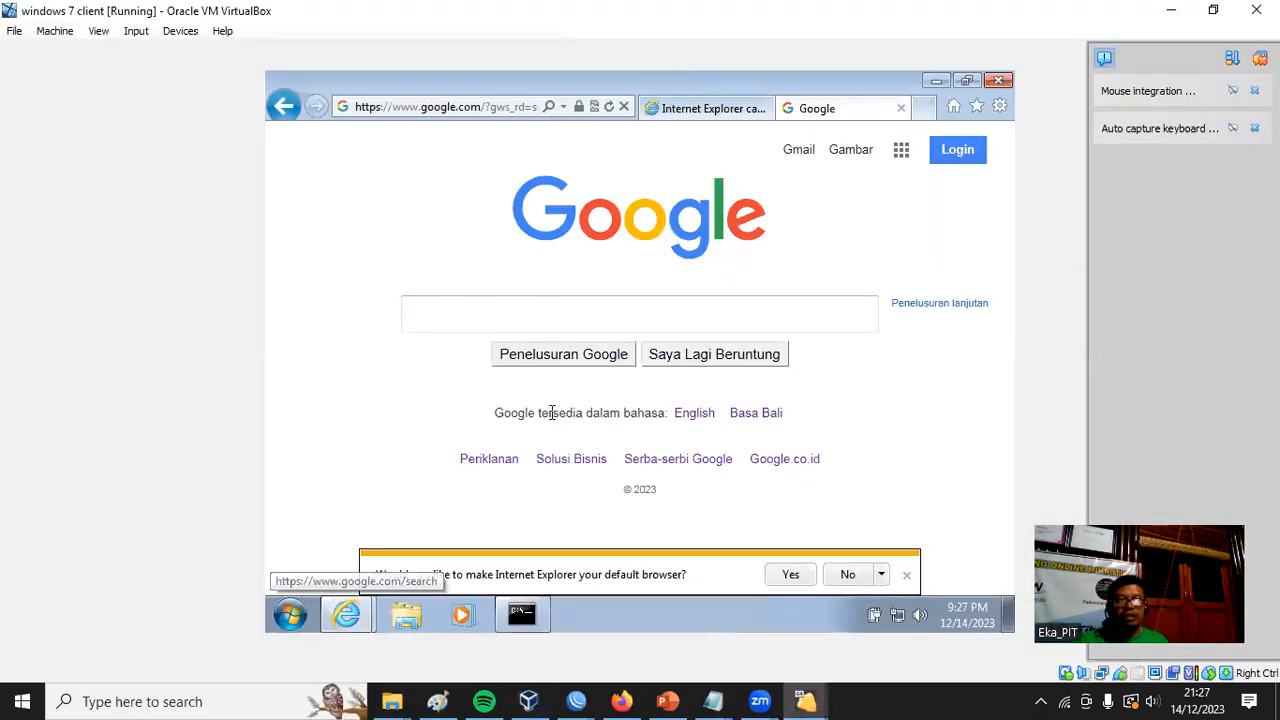
Decline making Internet Explorer the default browser and search Google for "detik" on the Windows 7 client
click(850, 575)
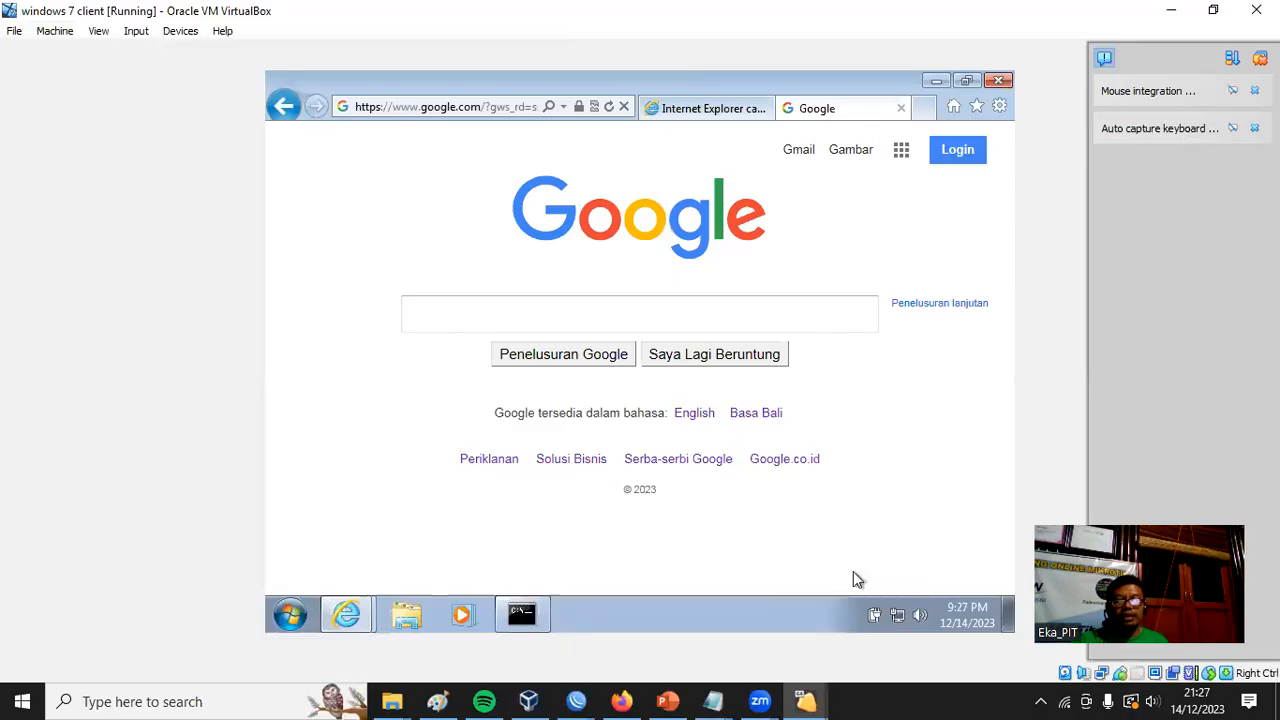
click(568, 314)
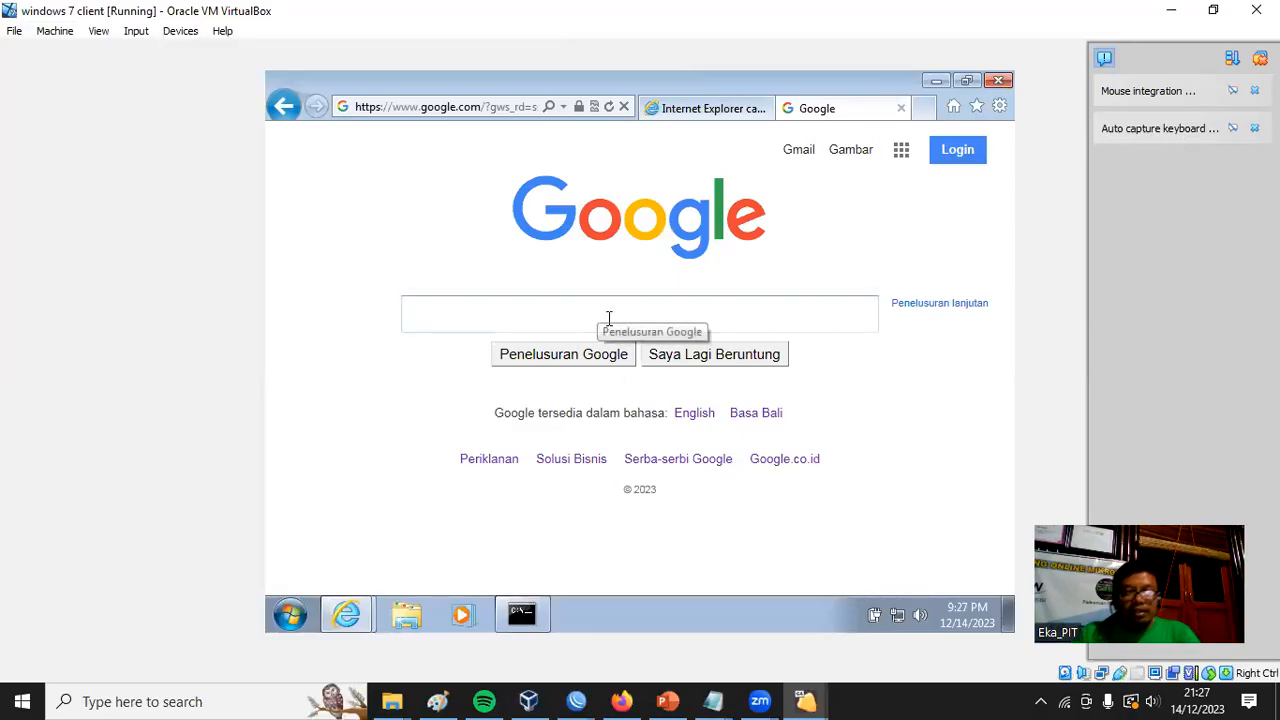
text(detik)
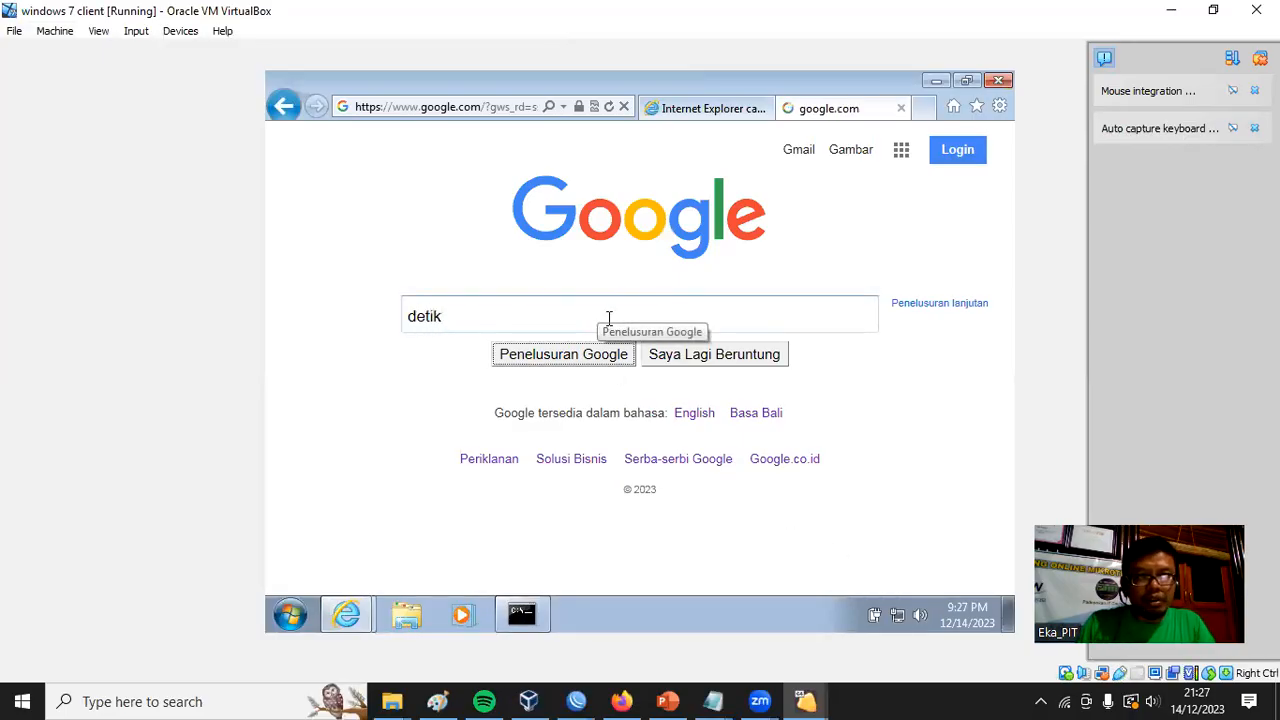
click(588, 357)
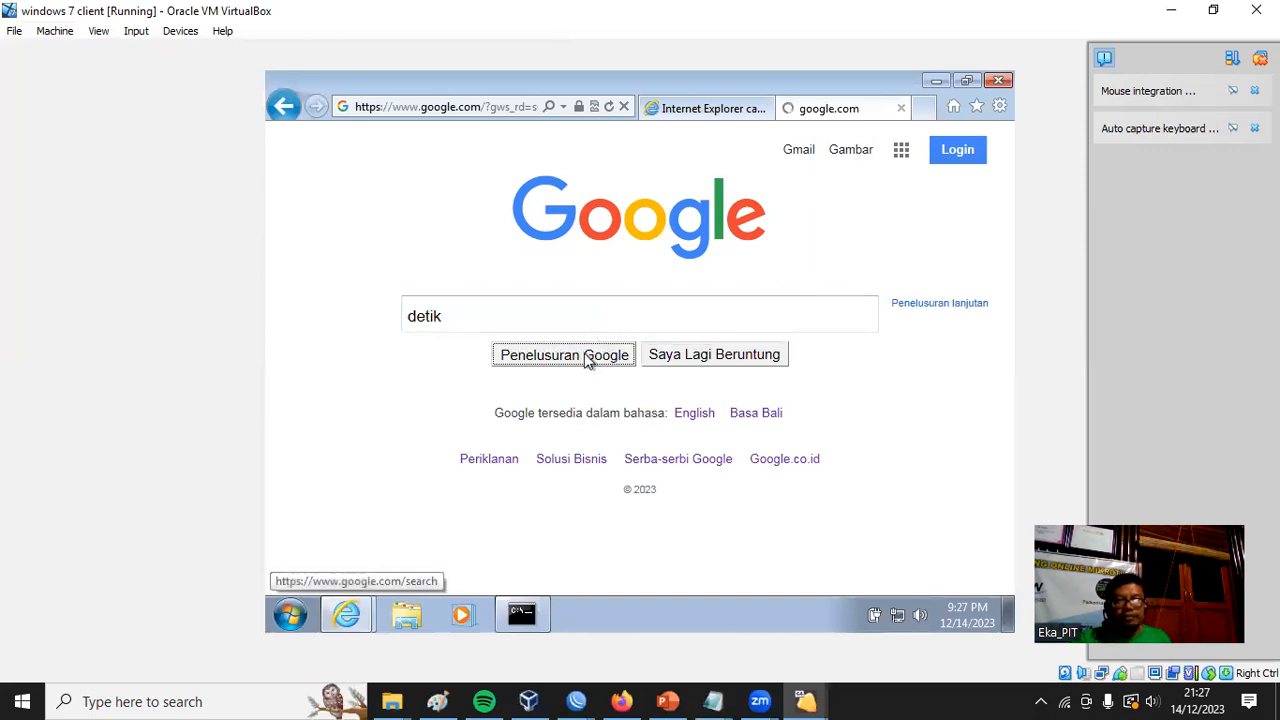
Open the Google Play result for the detikcom app from the search results to generate client traffic
scroll(563, 385, down, 2)
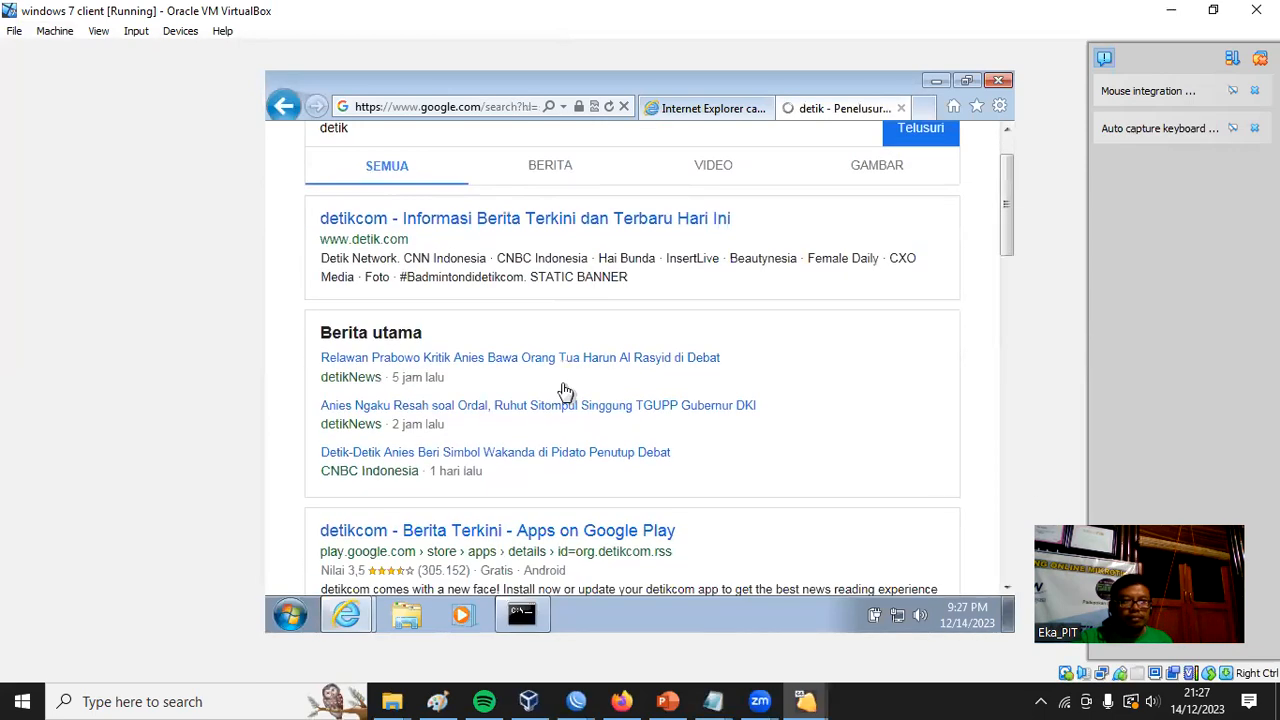
scroll(563, 390, down, 3)
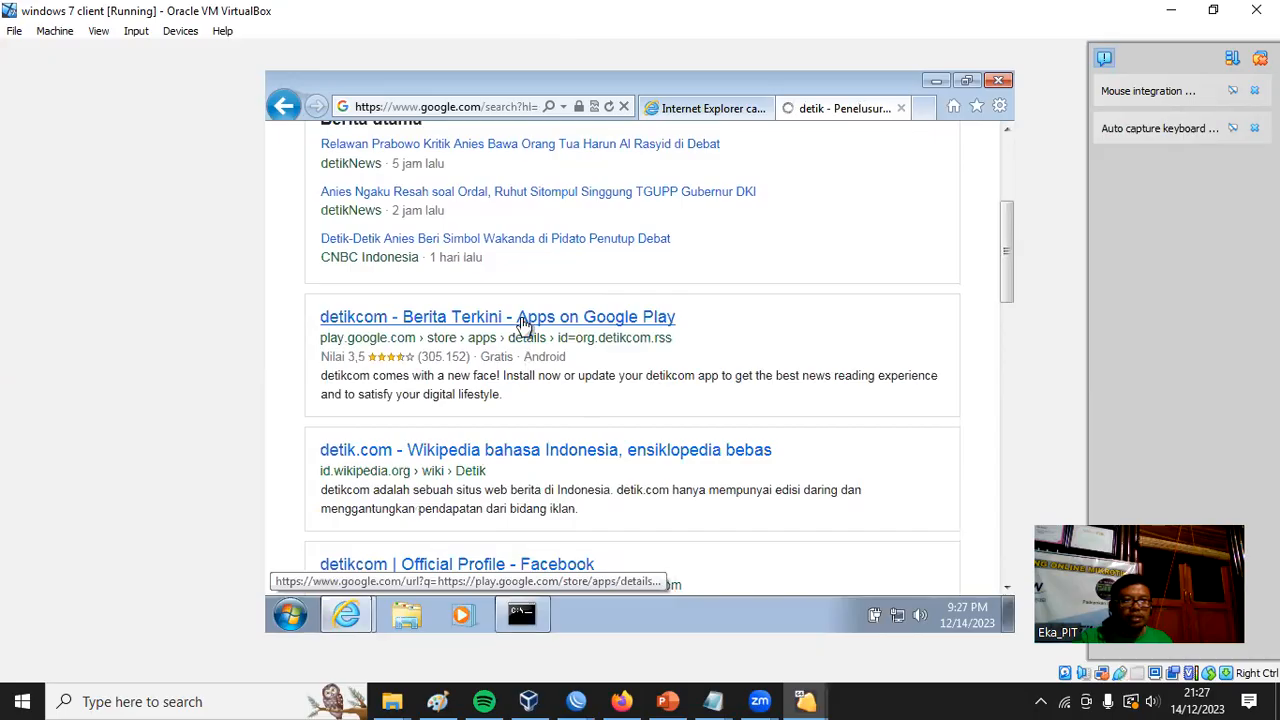
scroll(522, 324, down, 4)
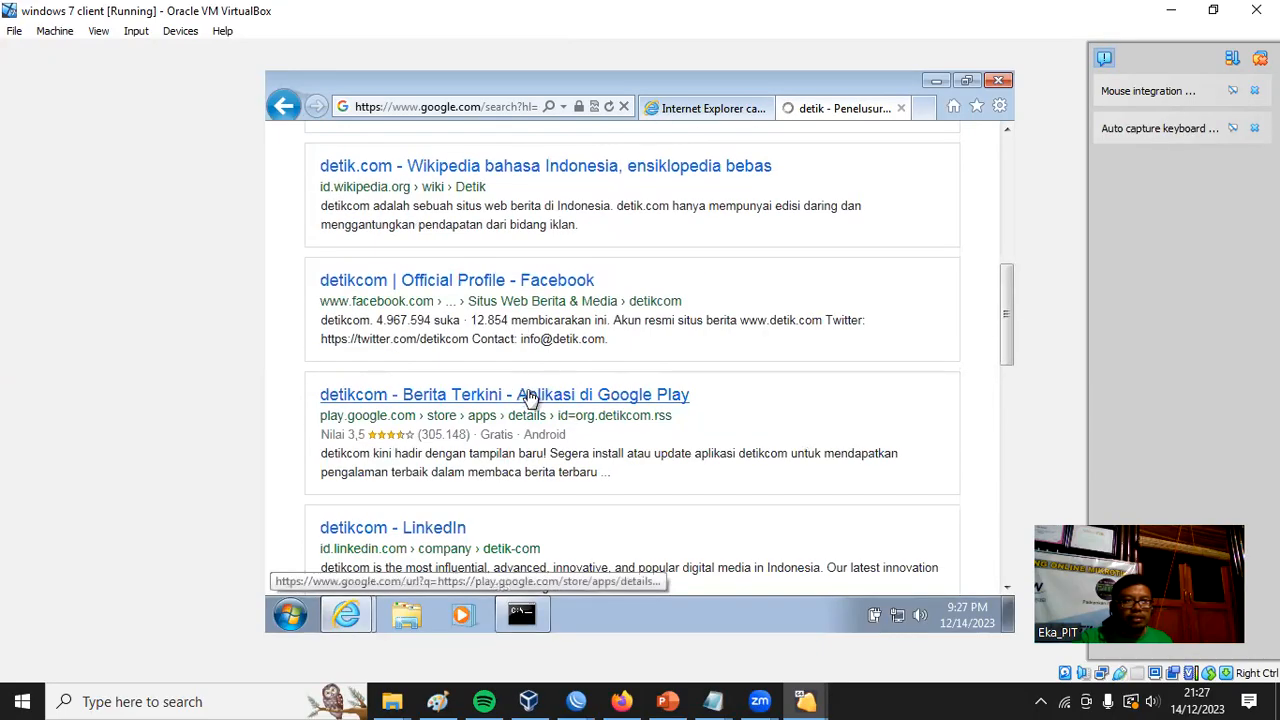
click(524, 398)
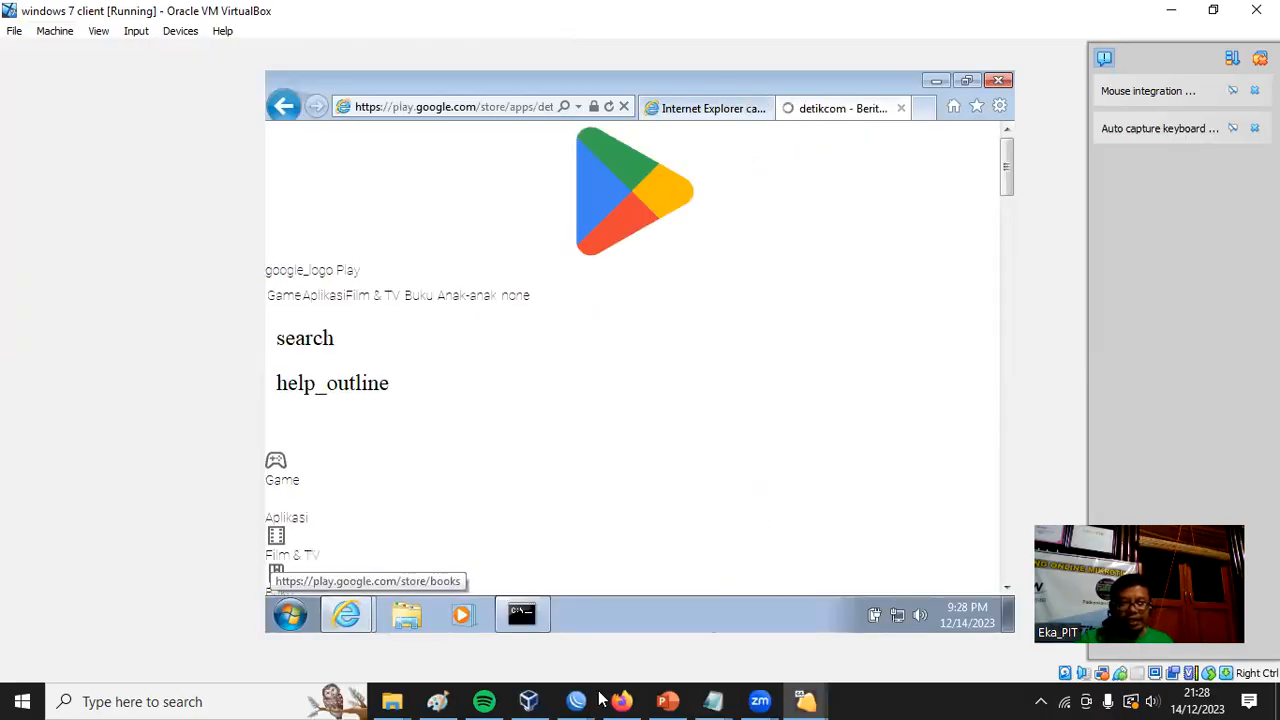
Switch to WinBox and compare the byte and packet counters of the two prerouting mangle rules
mouse_move(590, 700)
click(948, 640)
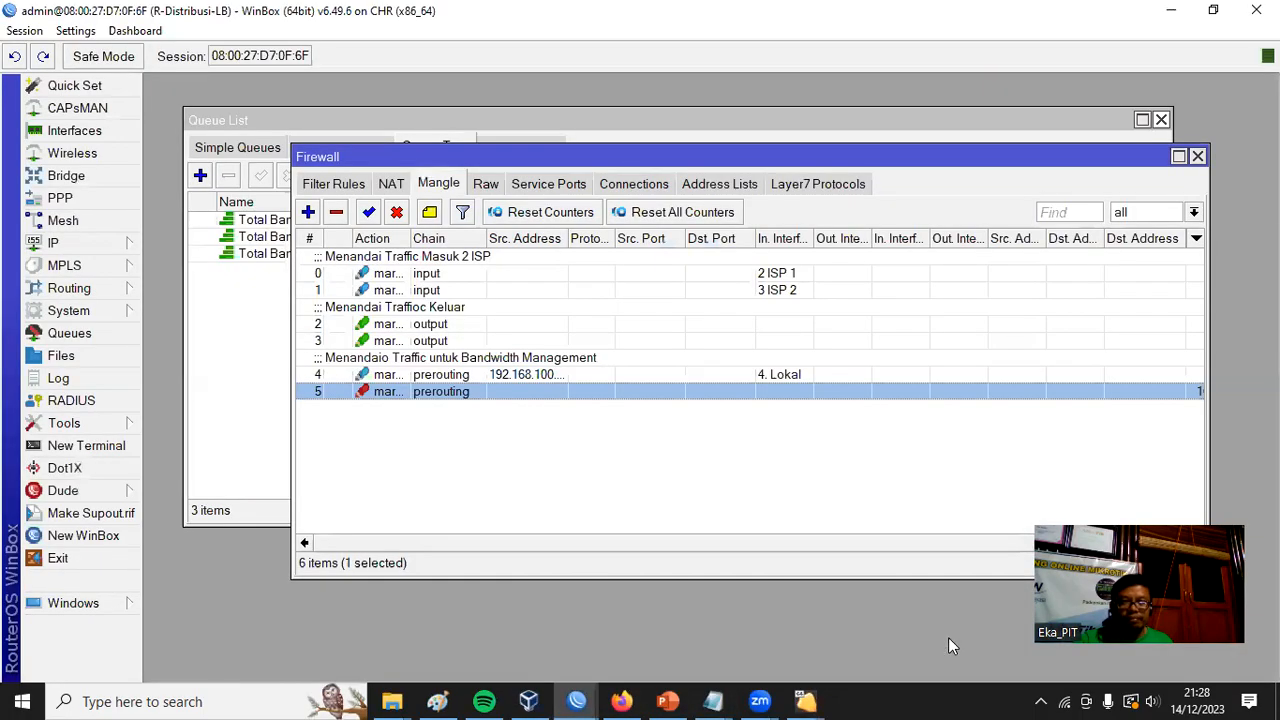
scroll(615, 546, right, 5)
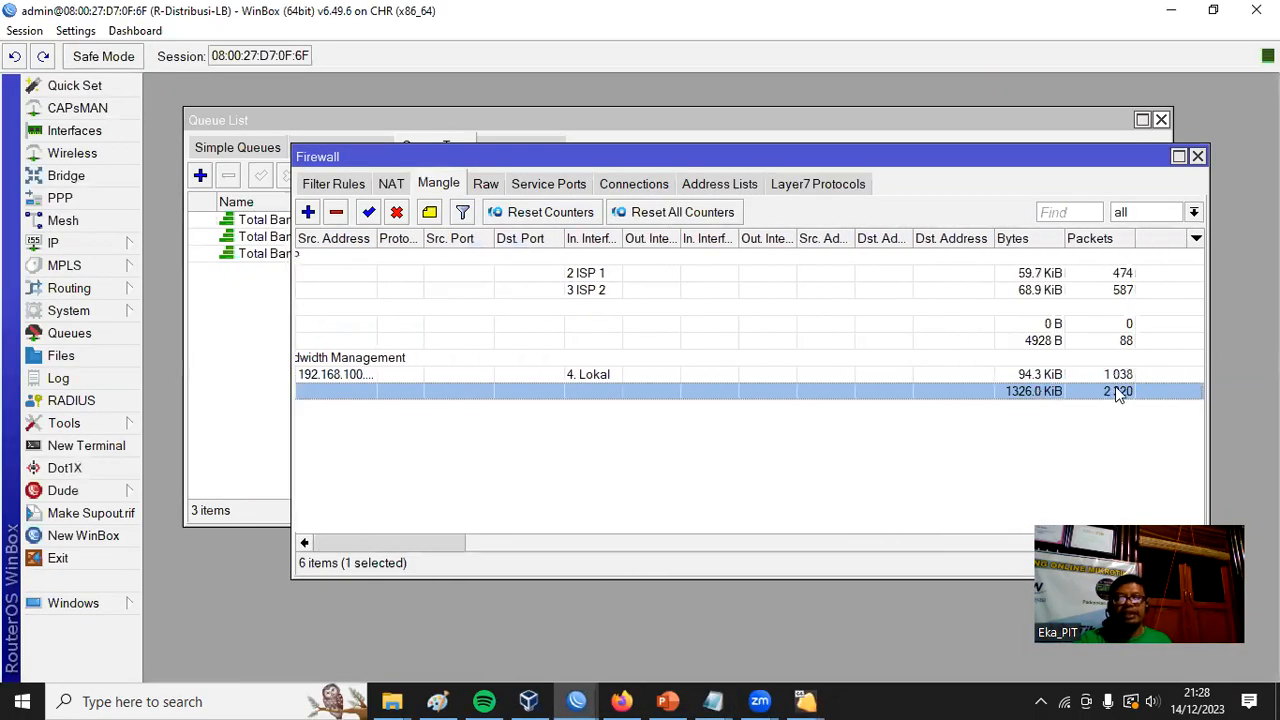
drag(993, 165, 858, 153)
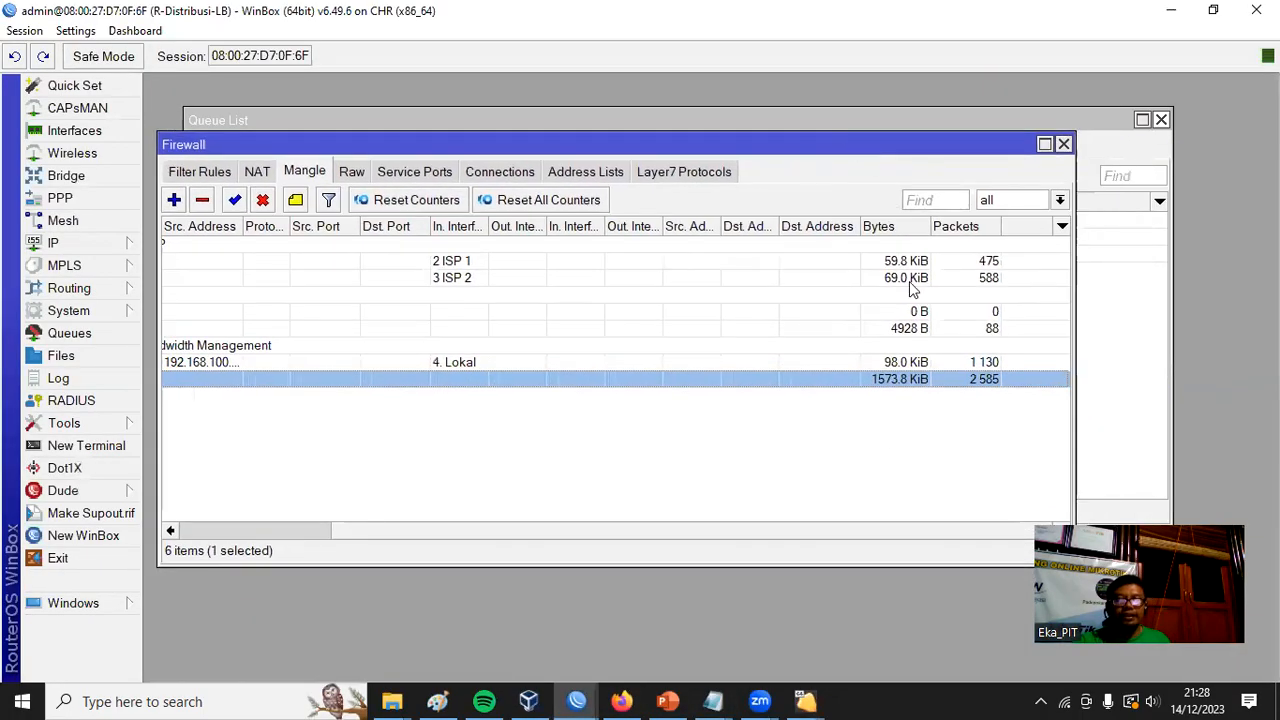
click(923, 364)
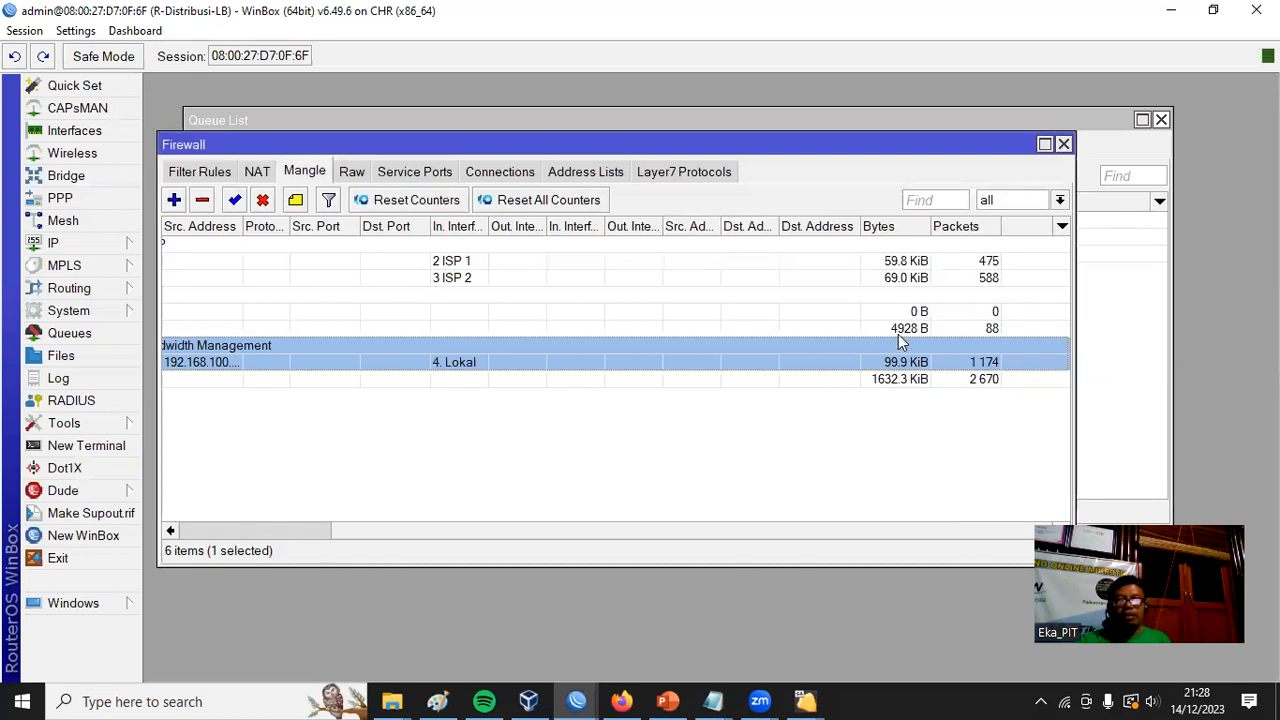
drag(928, 540, 640, 554)
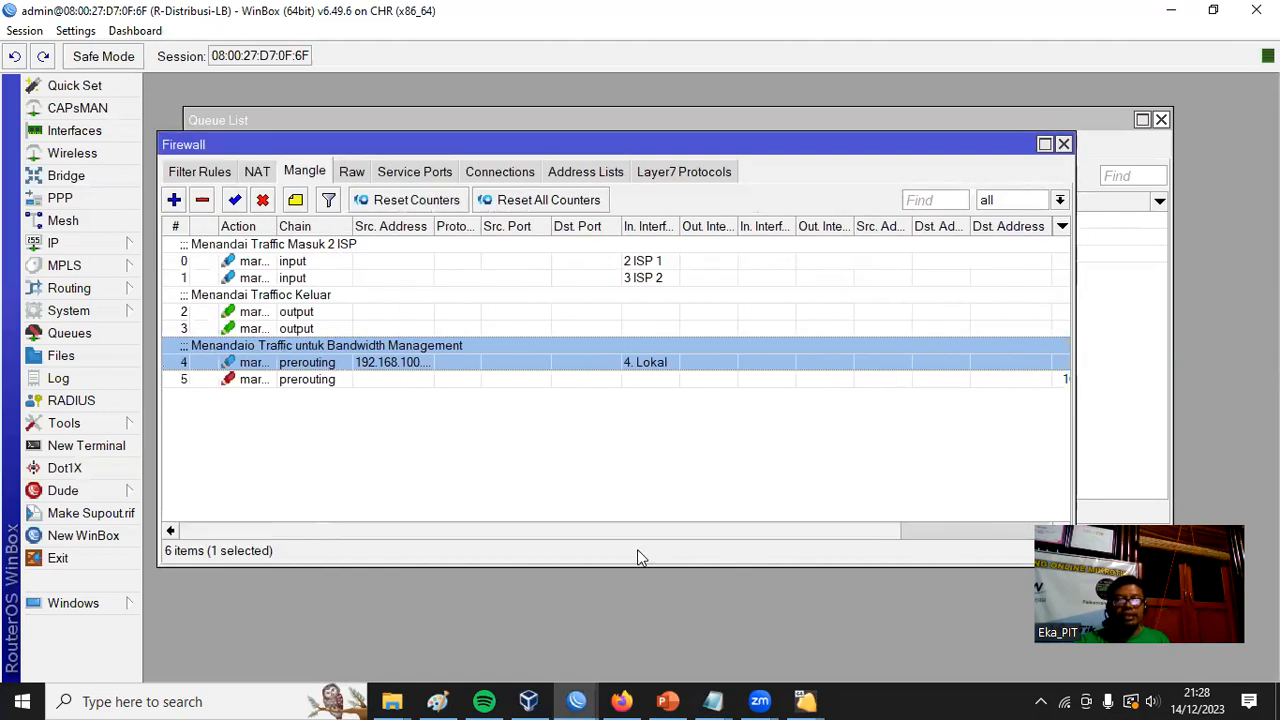
click(347, 384)
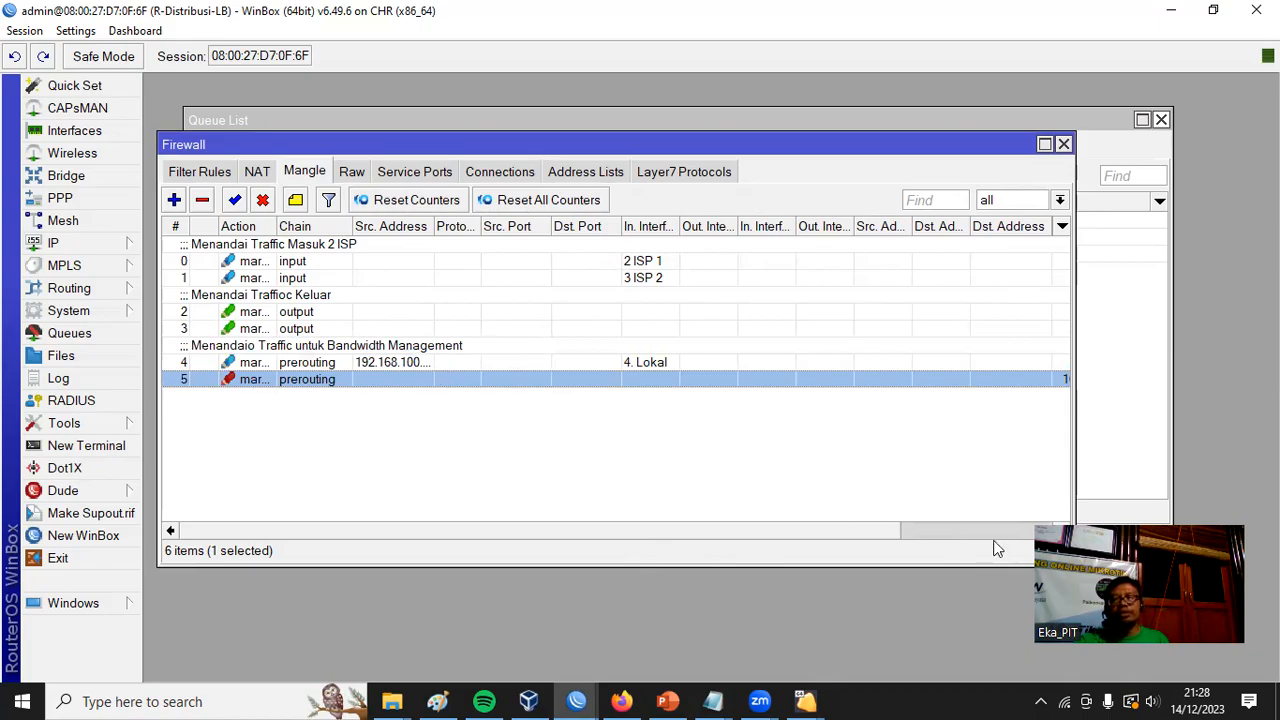
drag(889, 534, 1006, 537)
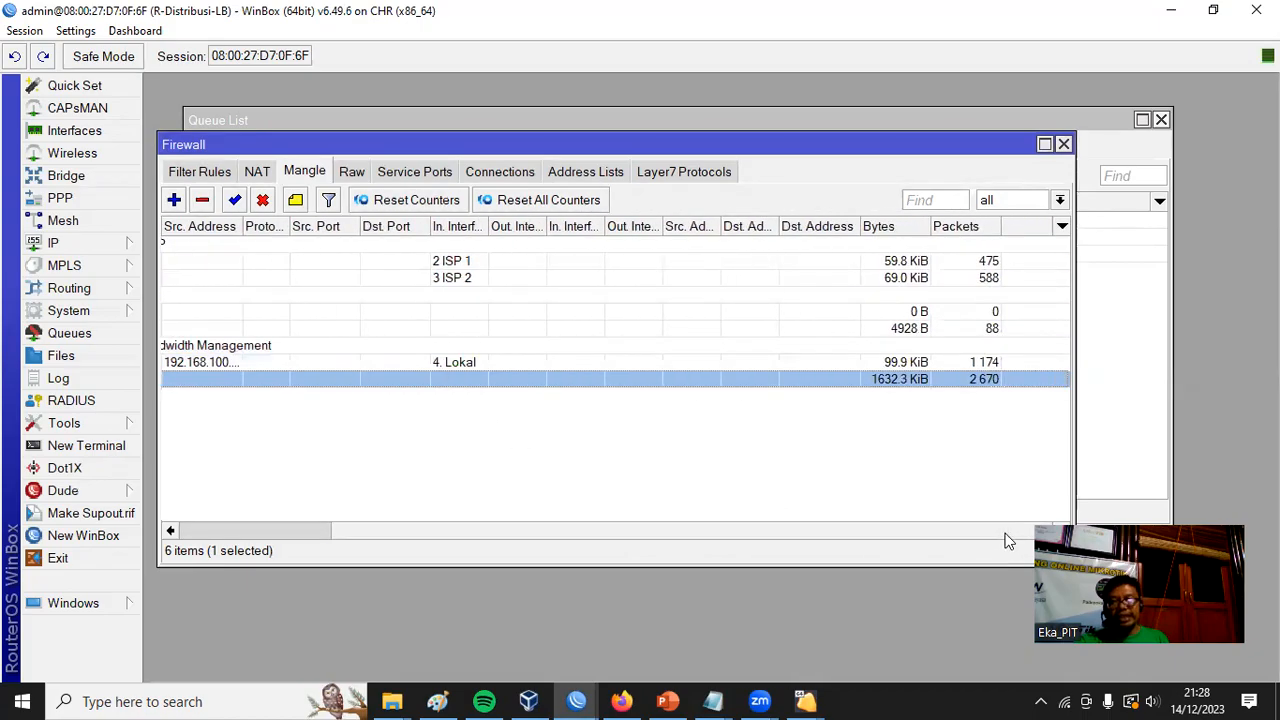
click(968, 366)
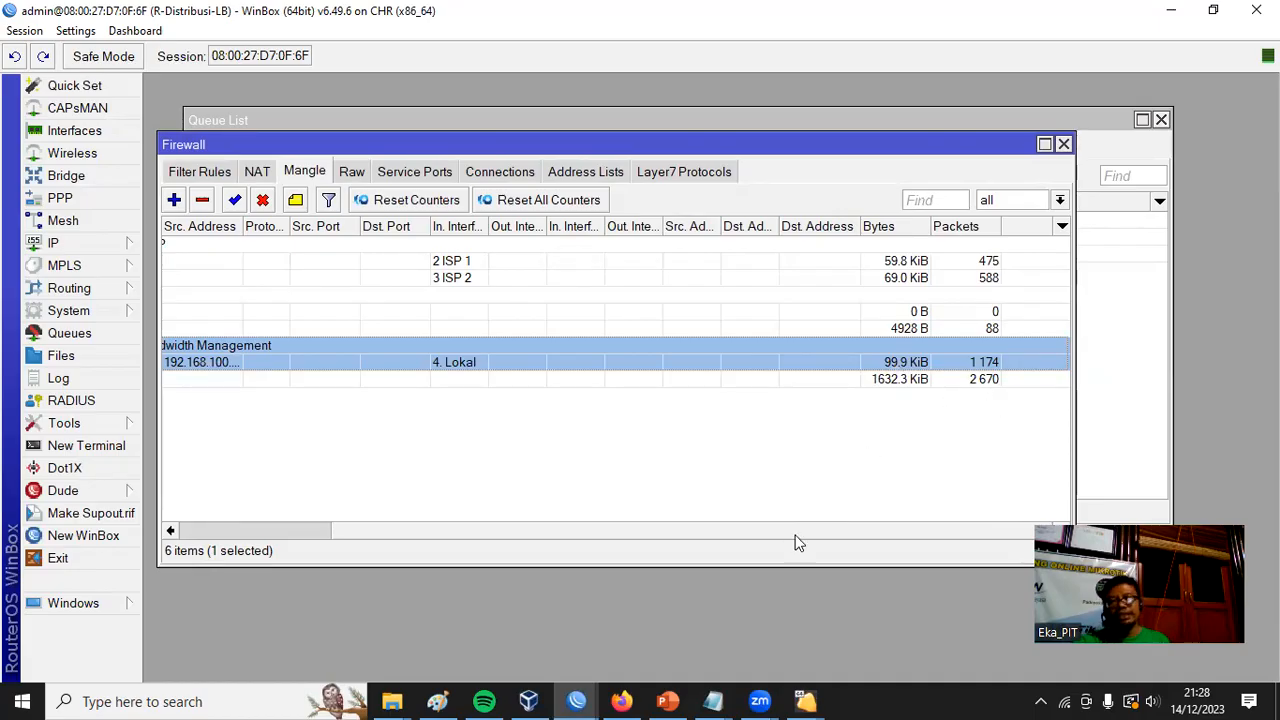
Review the source address and incoming interface of the prerouting mangle rule for the 4. Lokal interface
drag(800, 540, 622, 536)
double_click(425, 362)
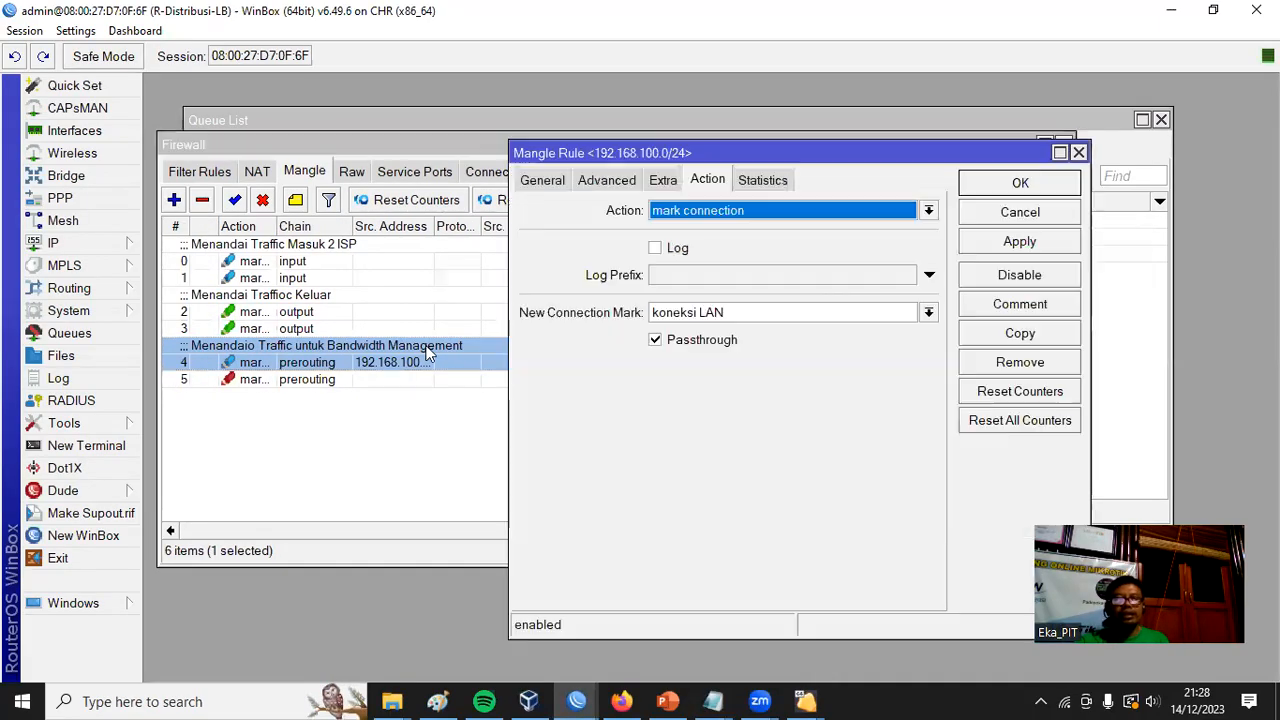
click(557, 177)
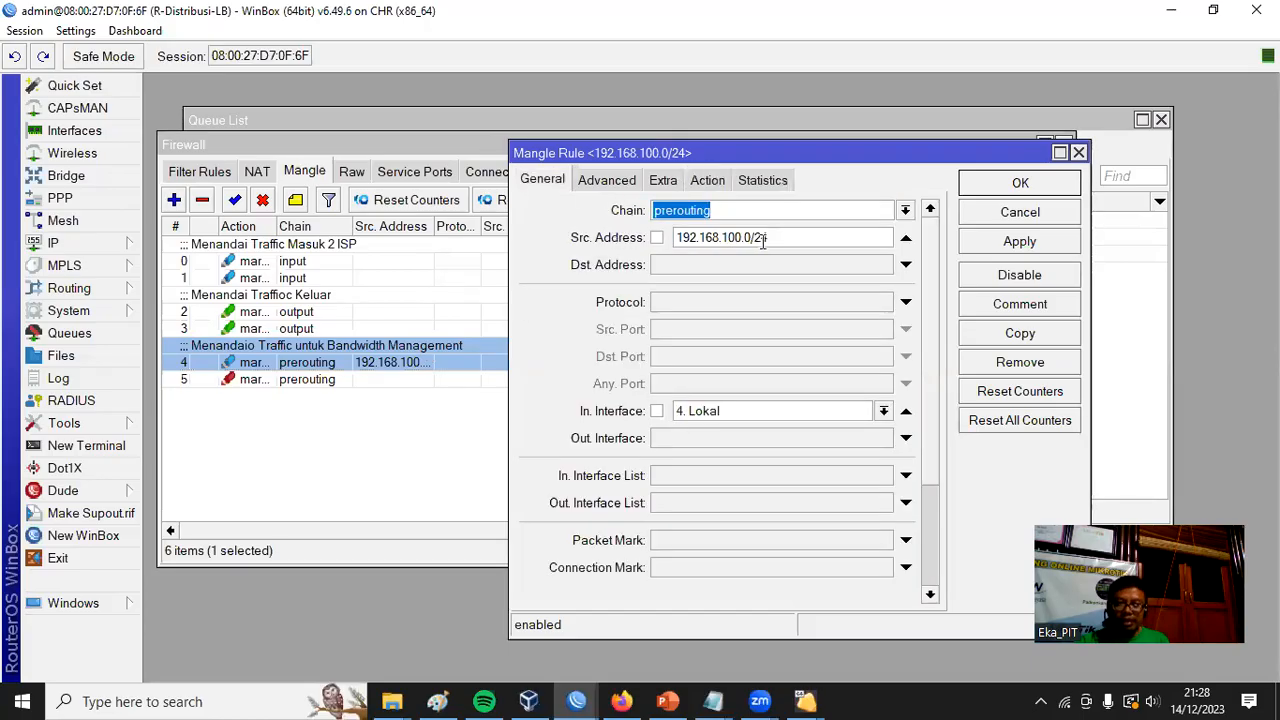
drag(783, 237, 641, 232)
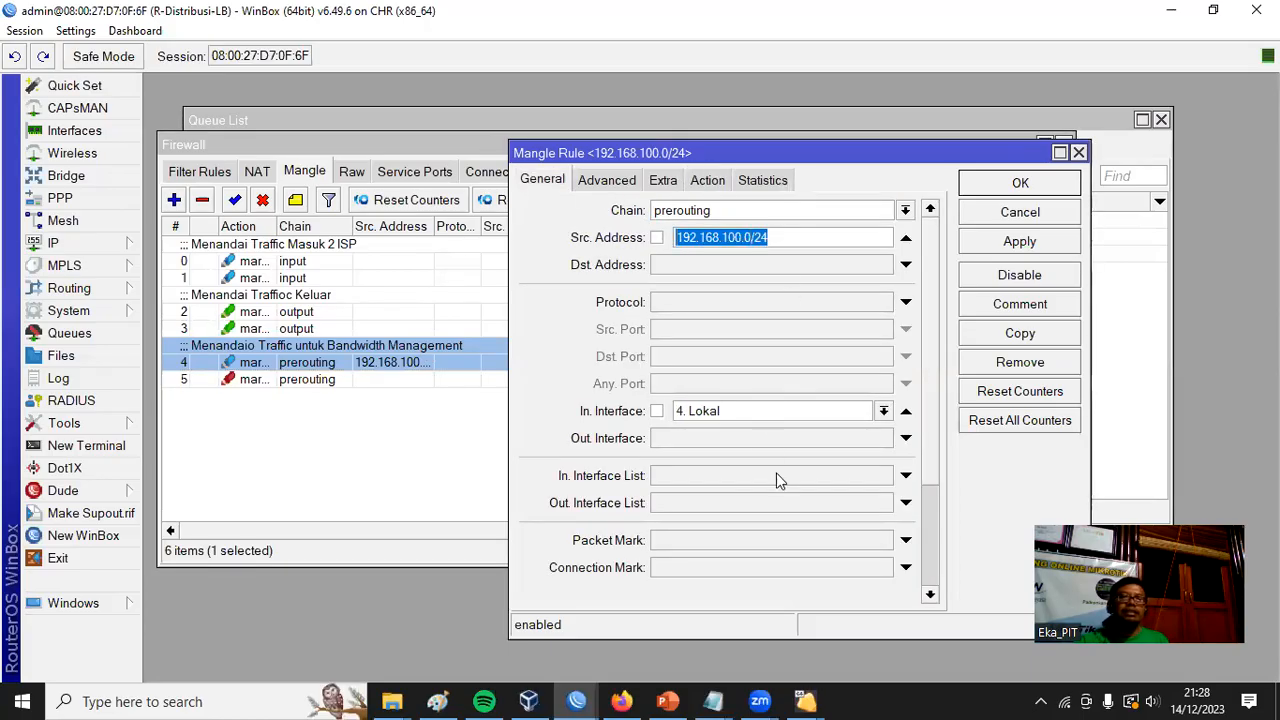
click(1018, 180)
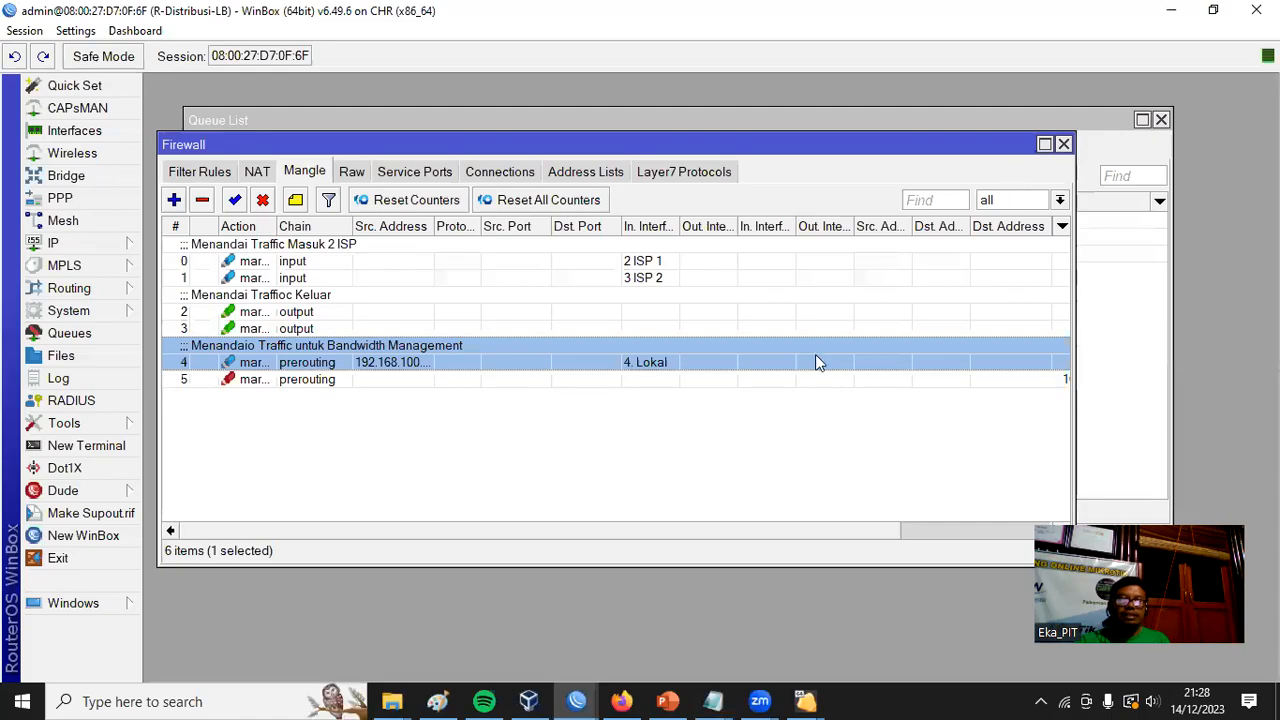
Recheck the traffic counters of the connection-mark rule against those of the prerouting rule below it
drag(677, 537, 931, 520)
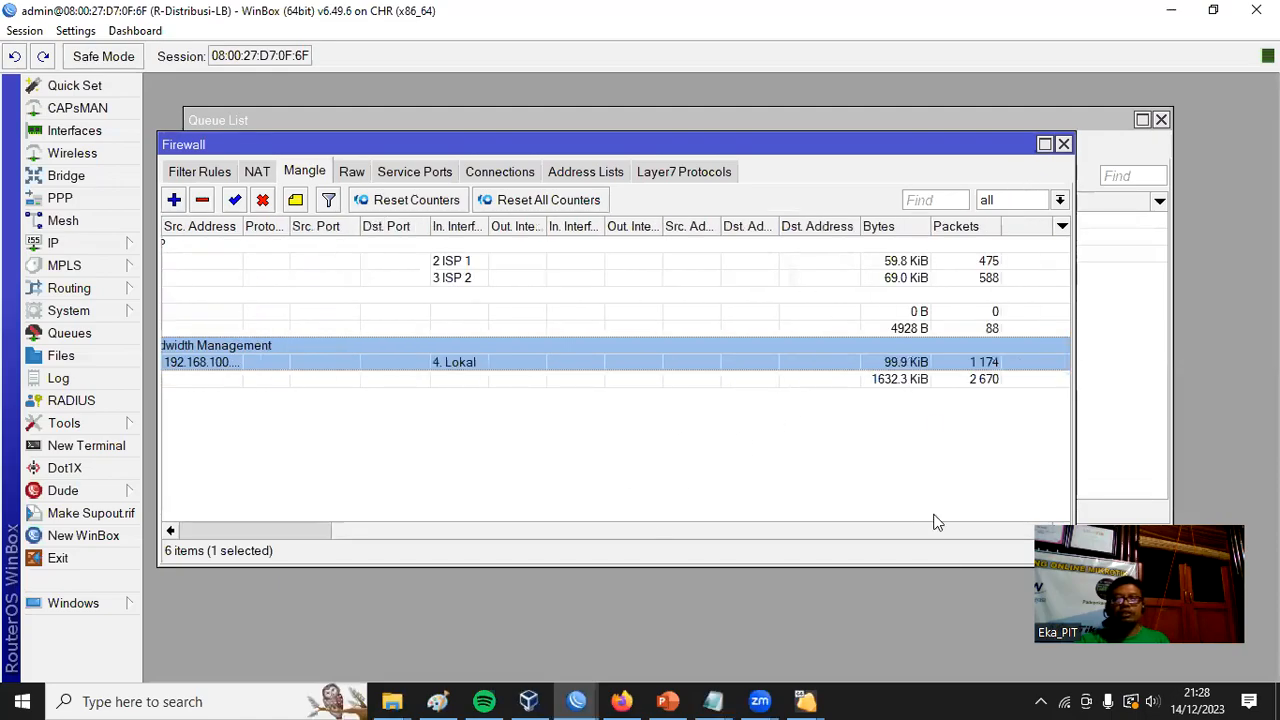
click(906, 376)
click(906, 368)
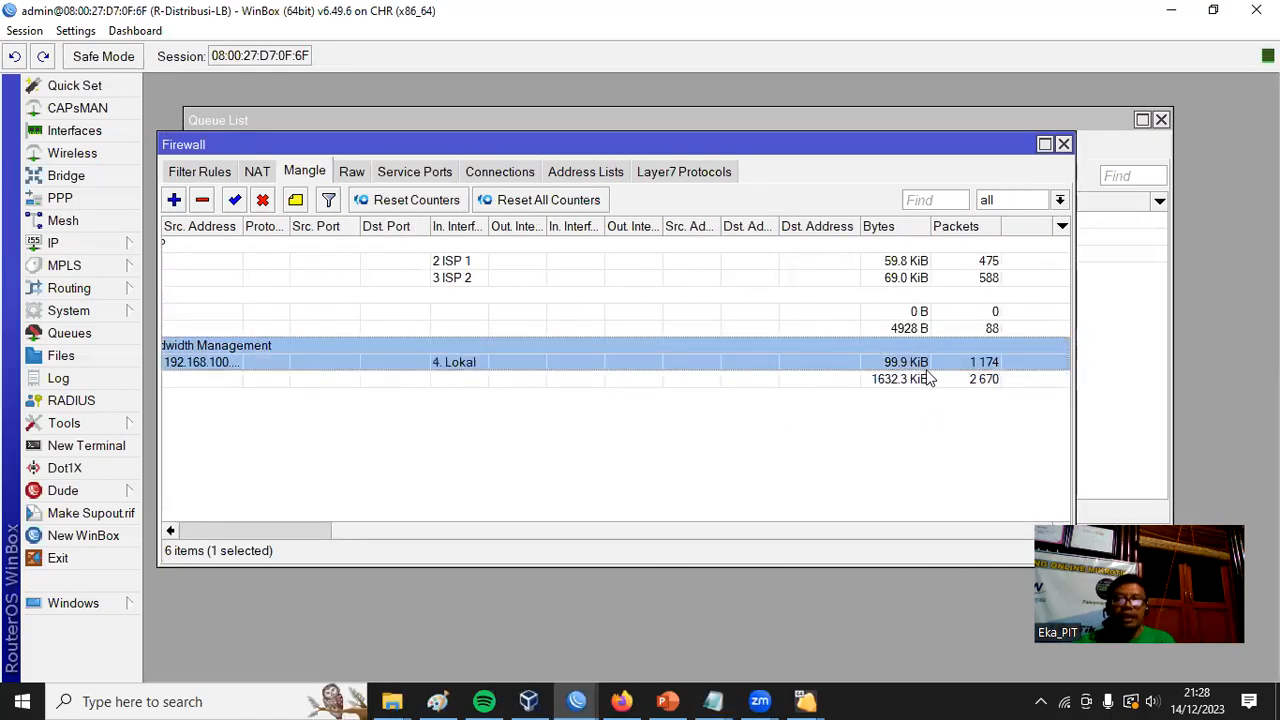
click(930, 384)
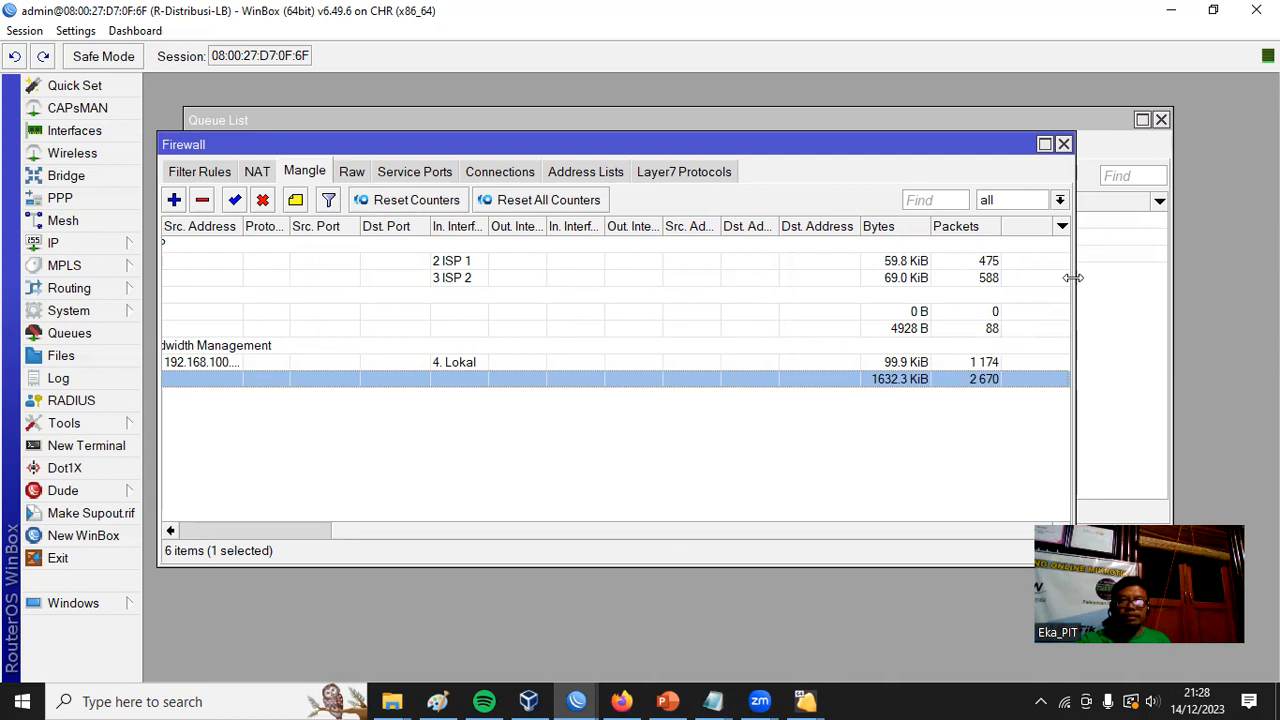
Widen the Firewall window and the Src. Address column to show the Lokal rule's full source address
drag(1072, 278, 1108, 277)
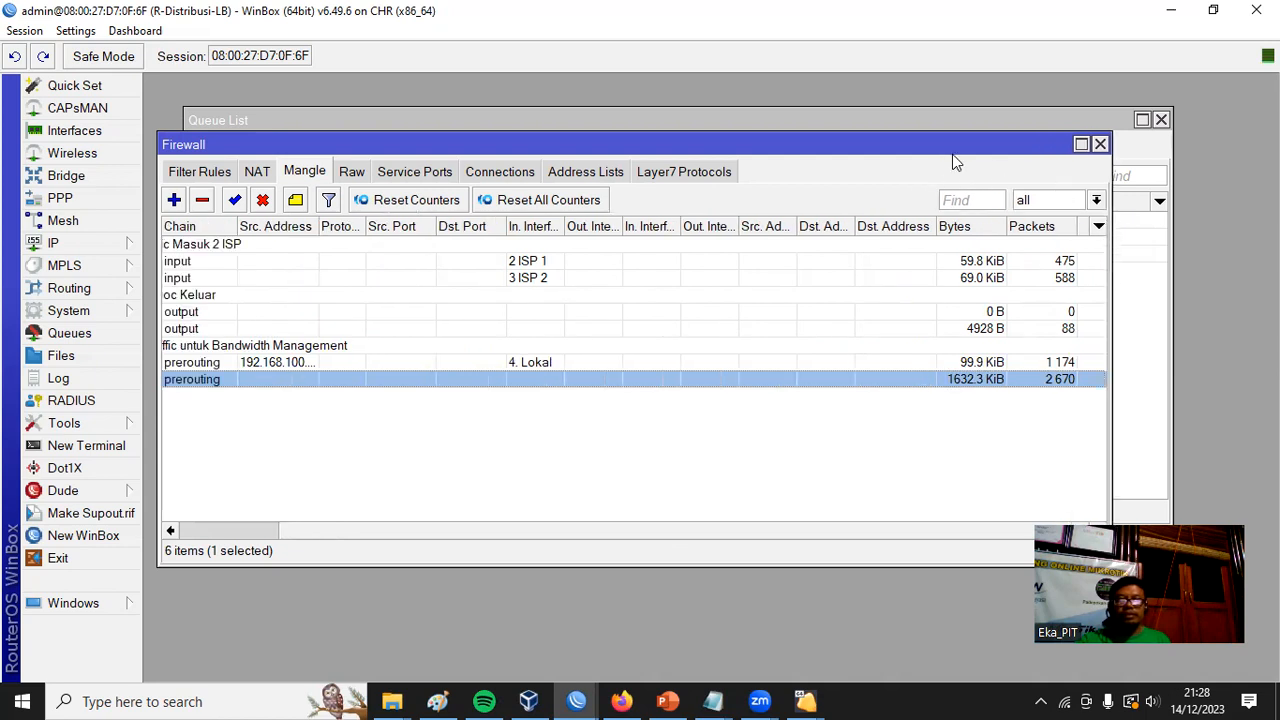
drag(938, 142, 995, 152)
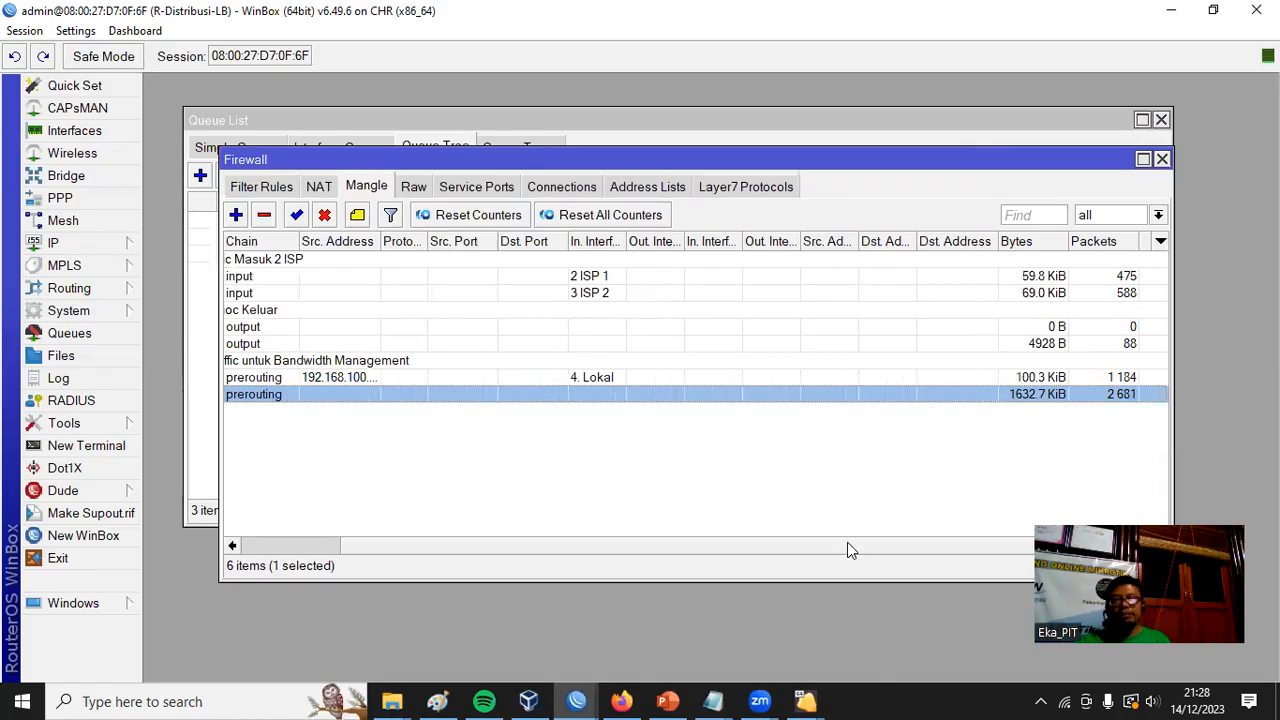
drag(845, 550, 735, 550)
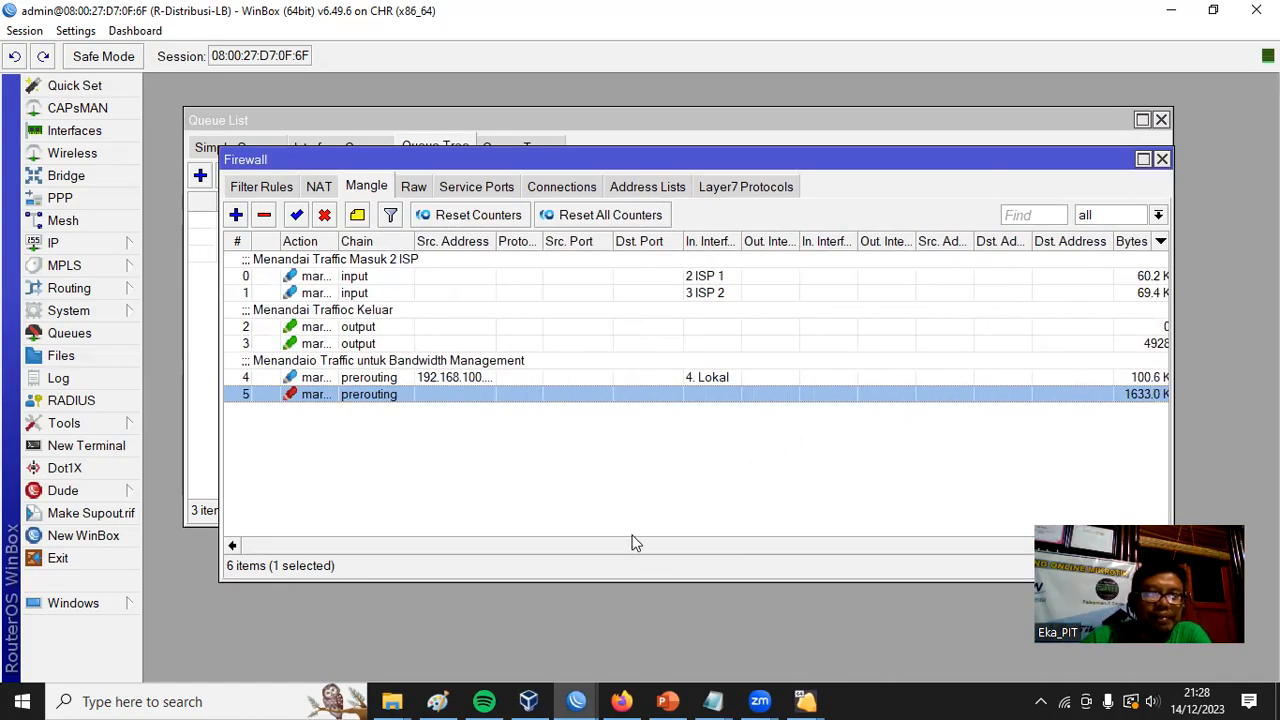
drag(497, 241, 587, 241)
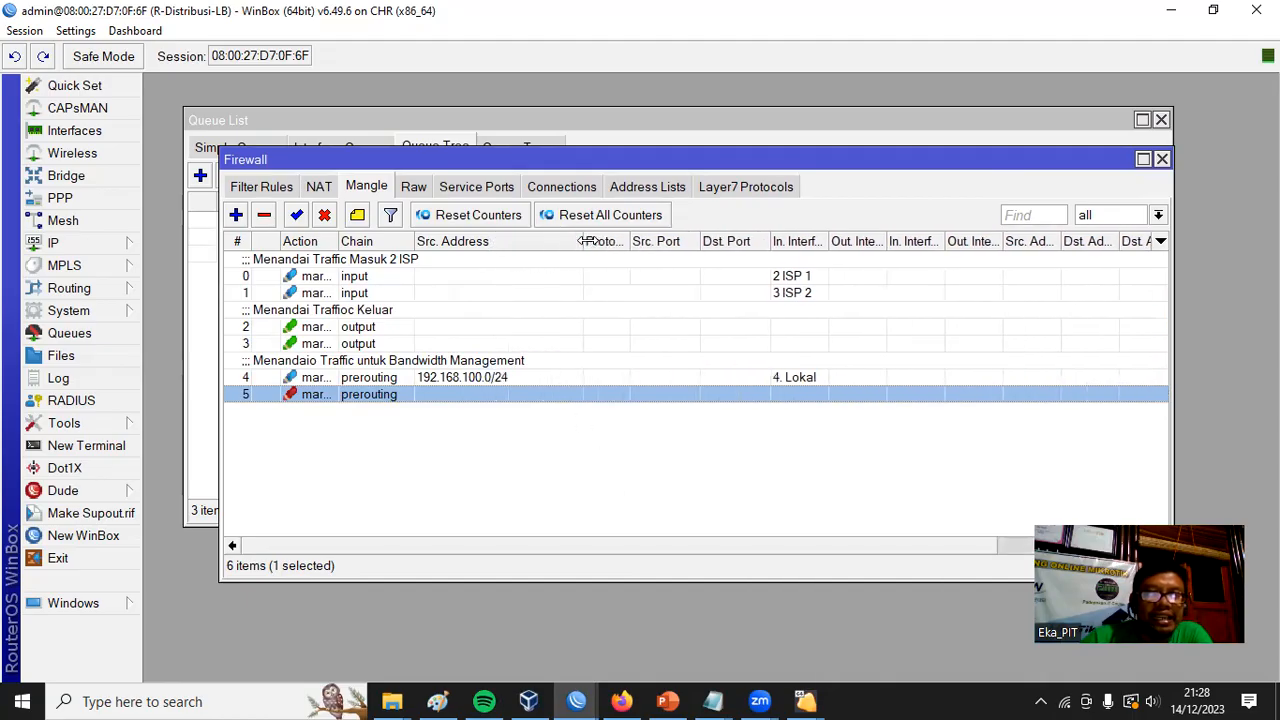
click(480, 377)
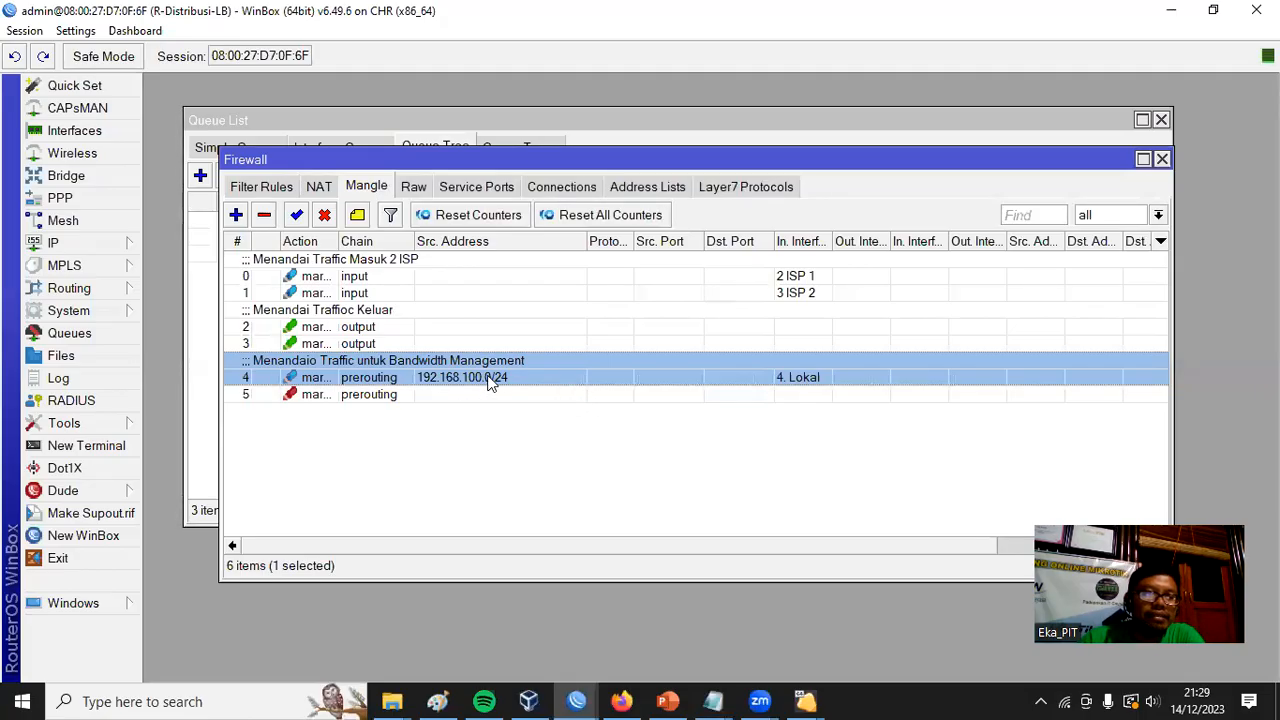
Start a new queue tree entry named "LAN Download" with "Total Bandwidth Download" as its parent
click(62, 332)
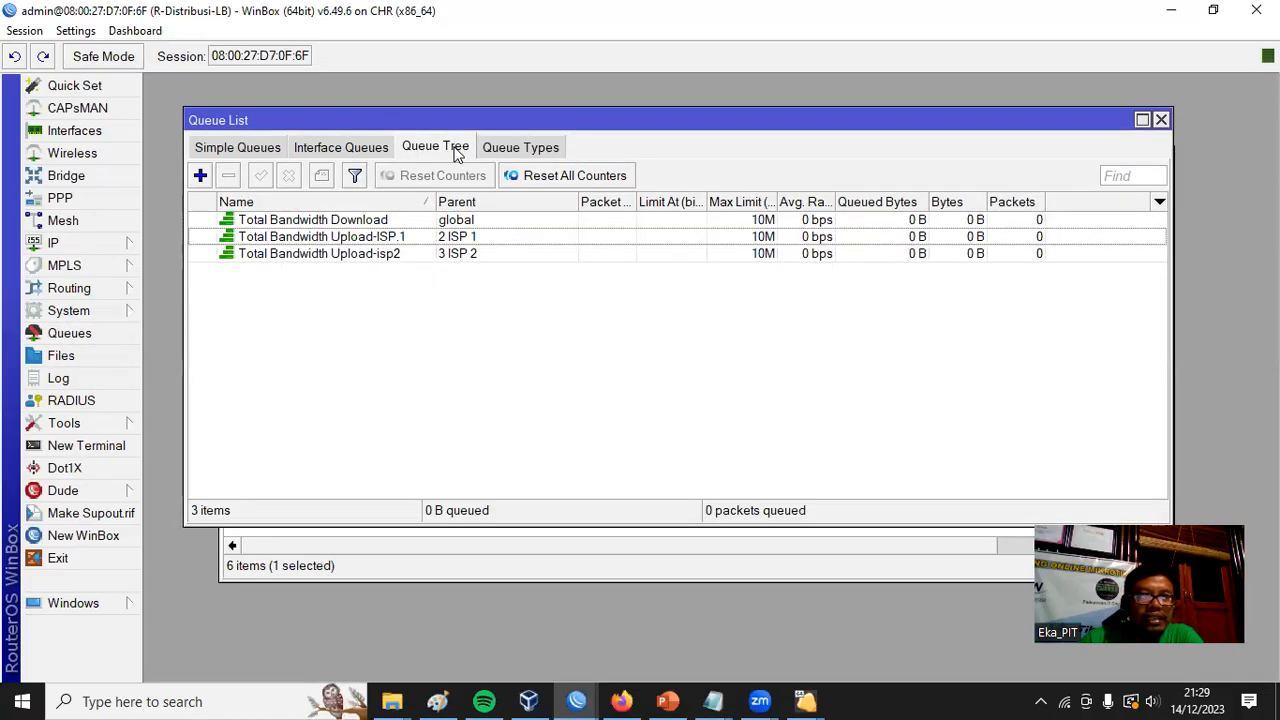
drag(534, 117, 589, 124)
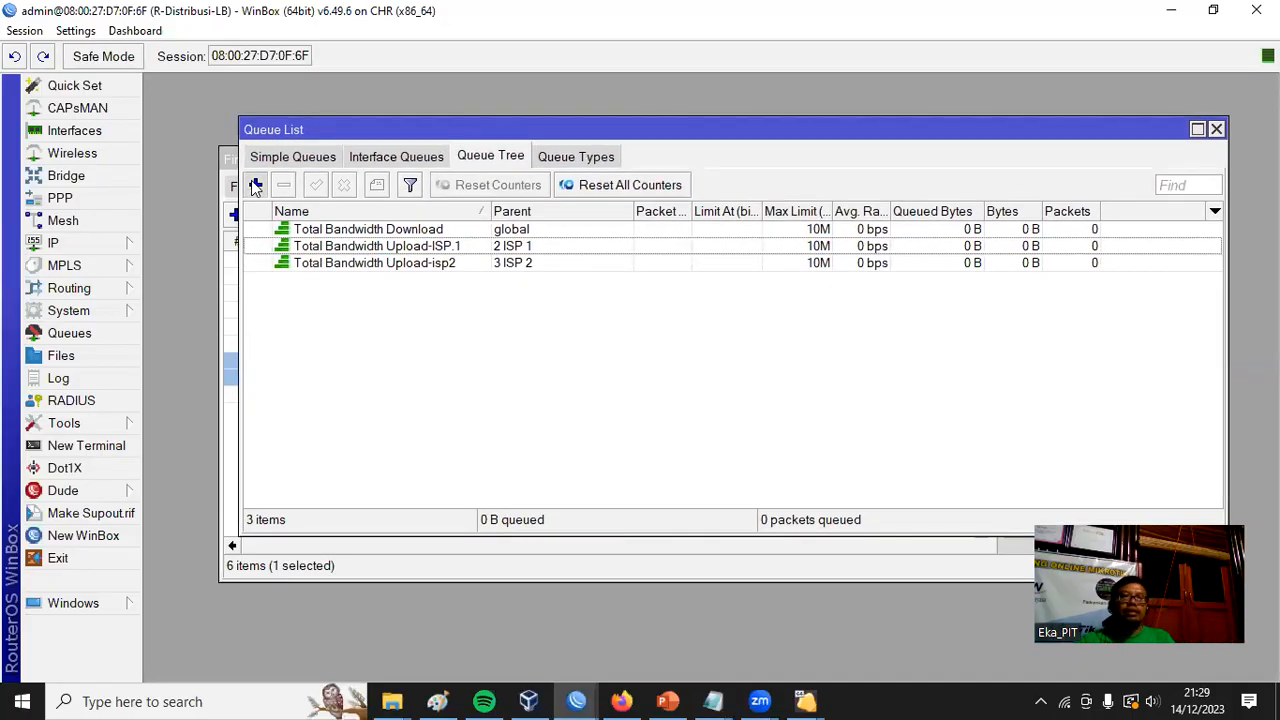
click(255, 187)
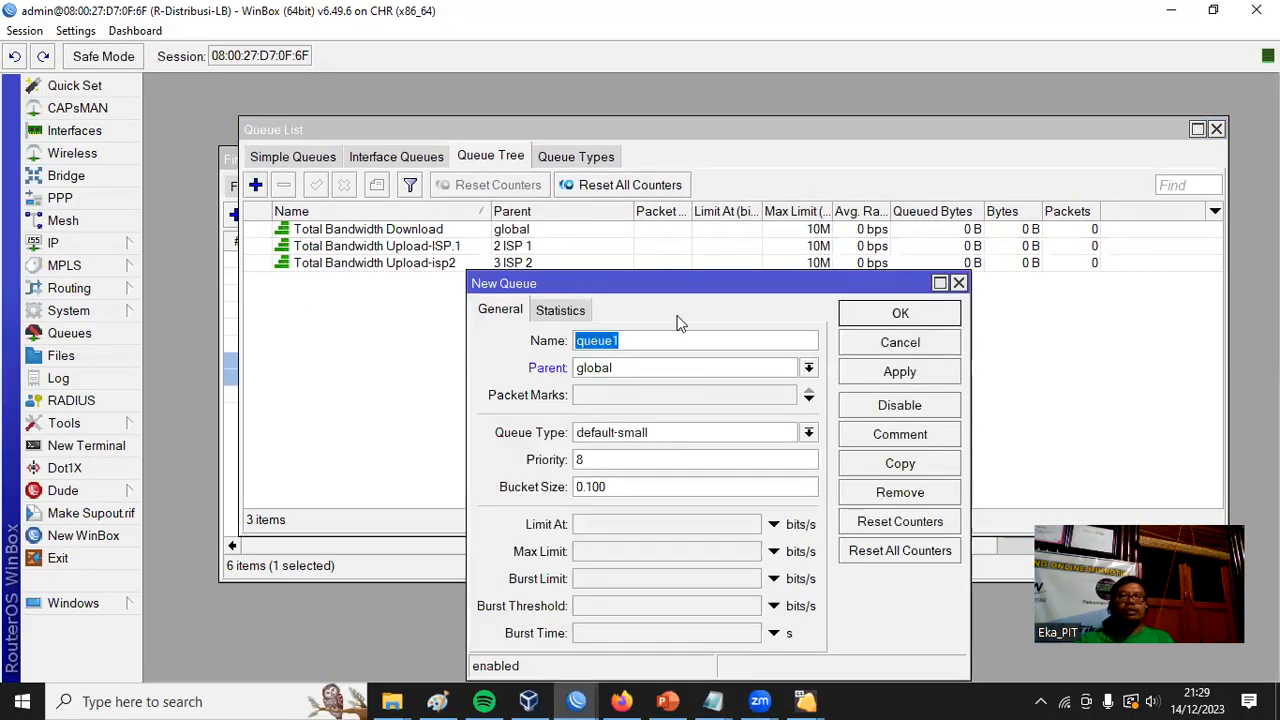
drag(694, 291, 662, 319)
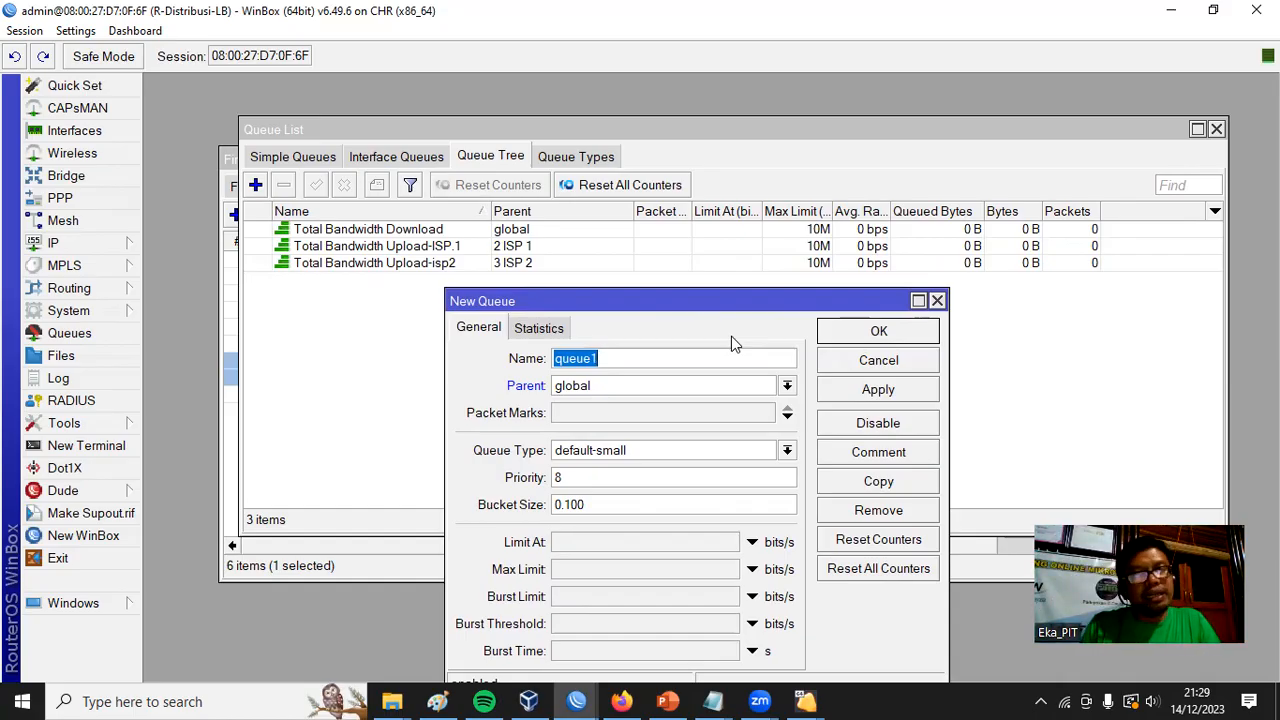
text(LA)
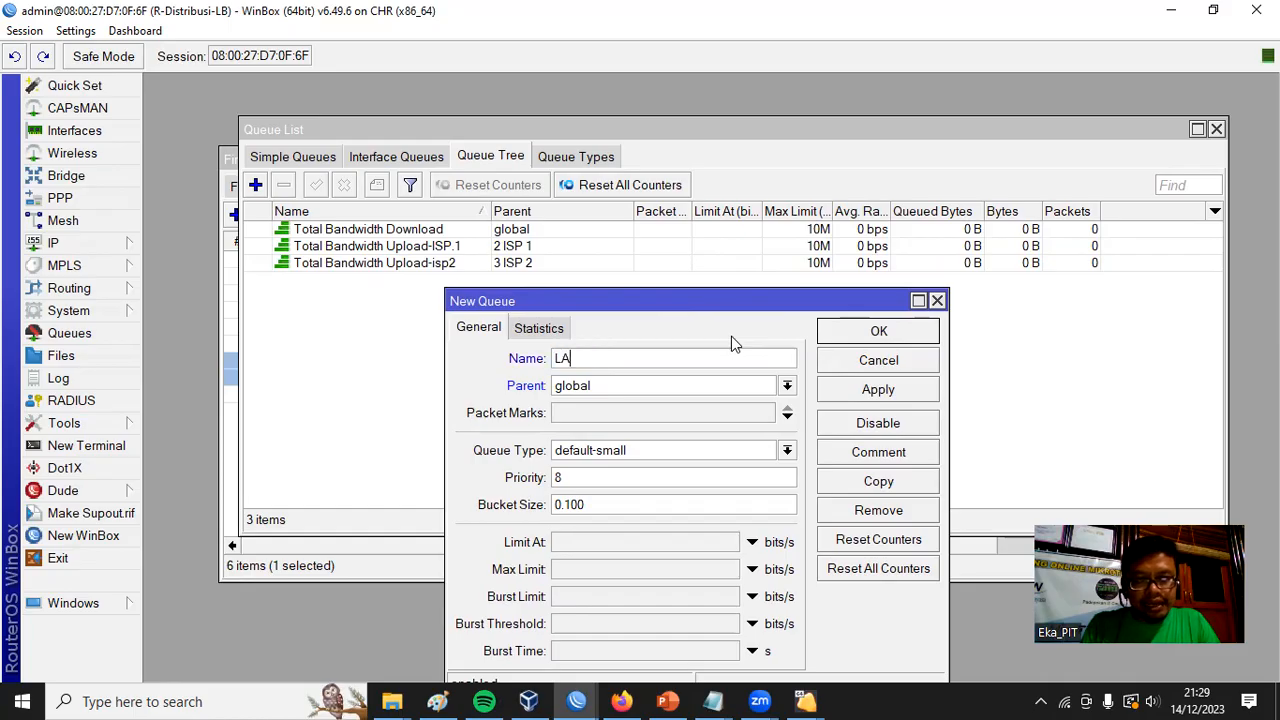
text(N)
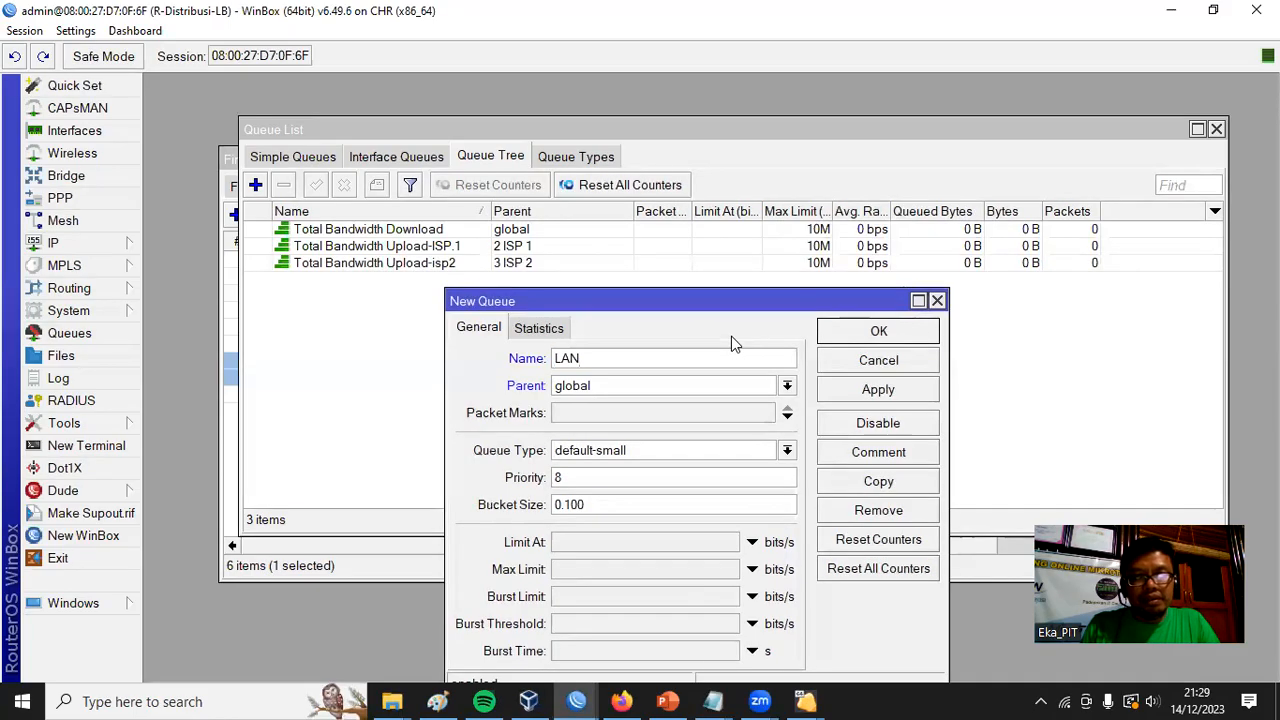
text( Down)
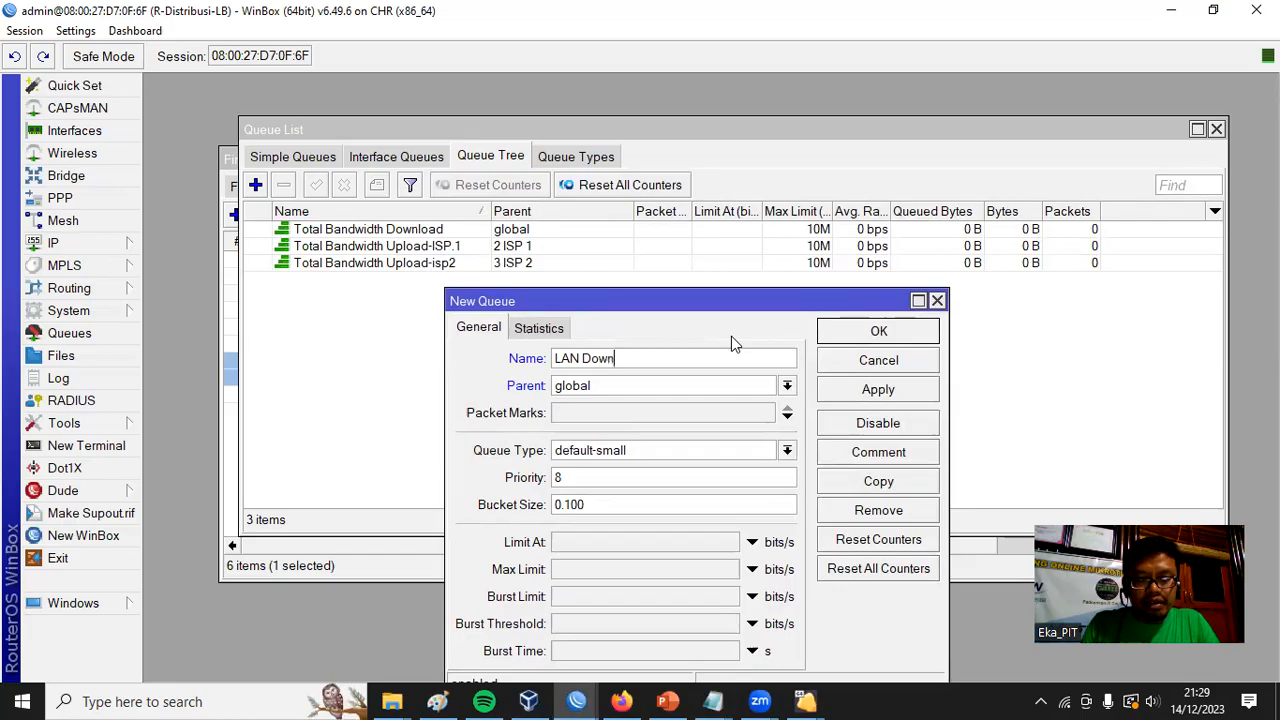
text(loadd)
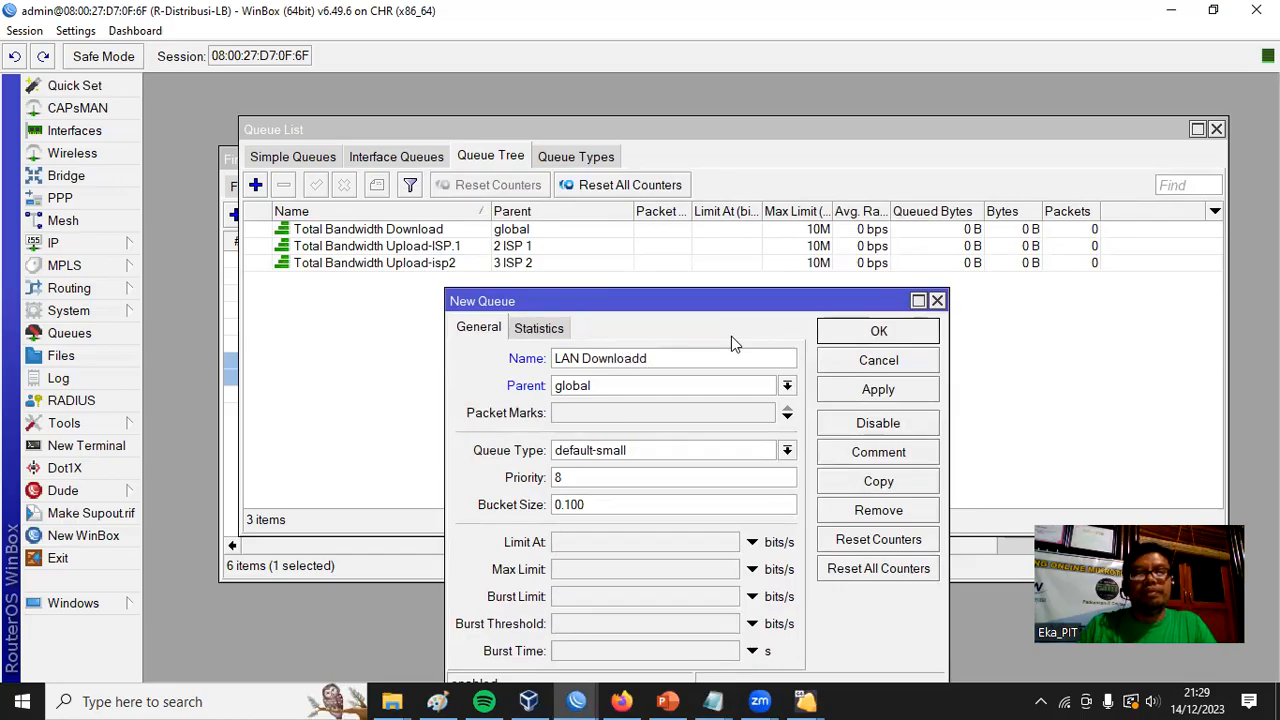
key(BackSpace)
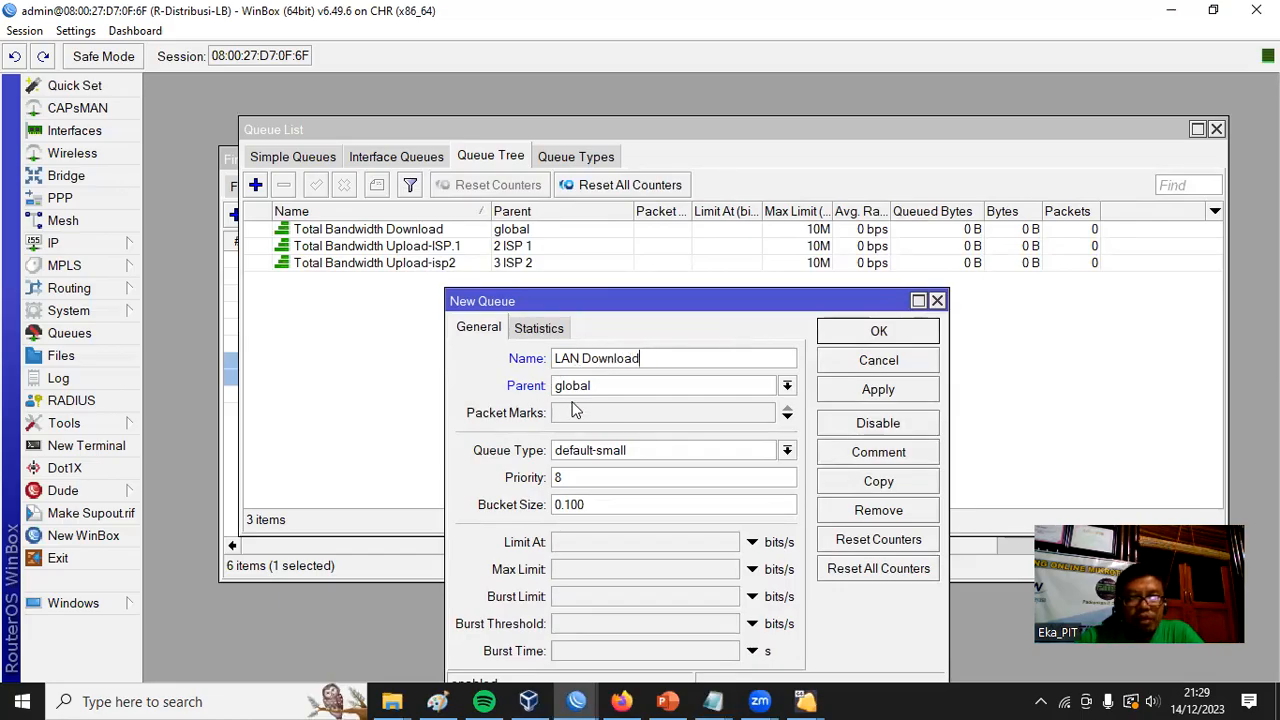
click(787, 392)
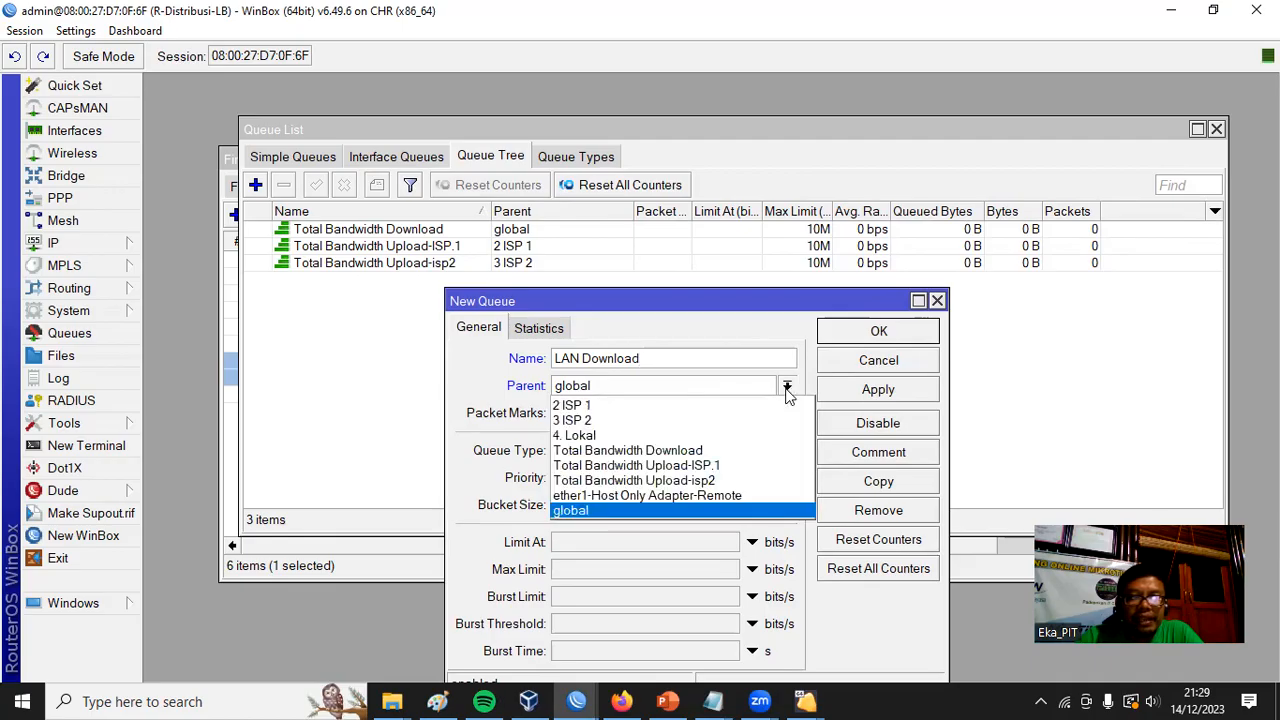
click(706, 453)
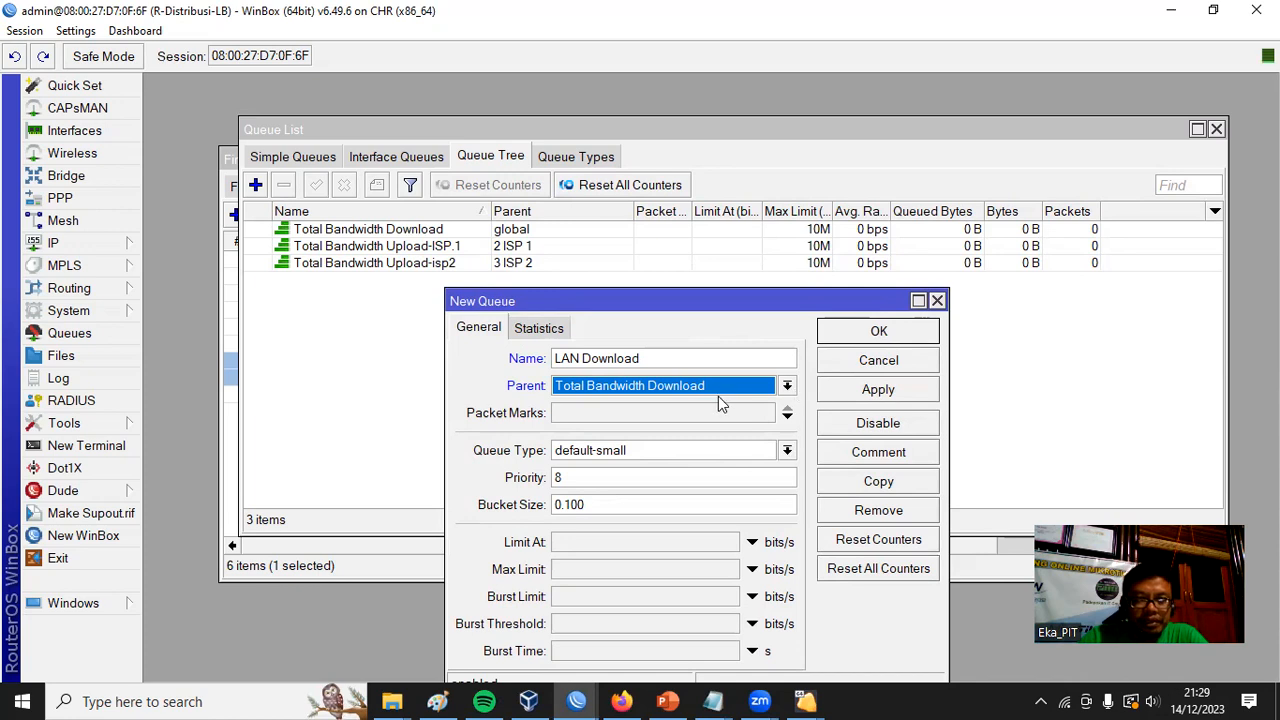
Assign the packet mark "paket bw LAN" and the queue type pcq-download-default to the new LAN Download queue
drag(720, 304, 837, 149)
click(727, 265)
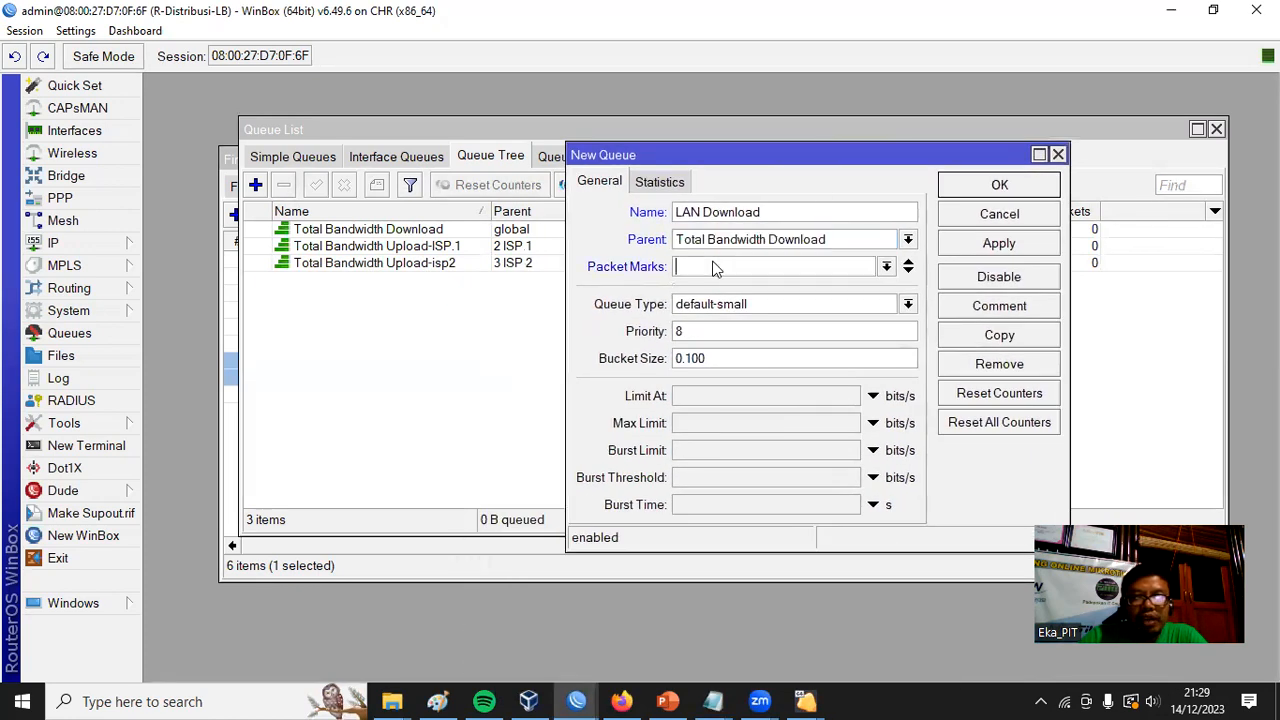
click(885, 269)
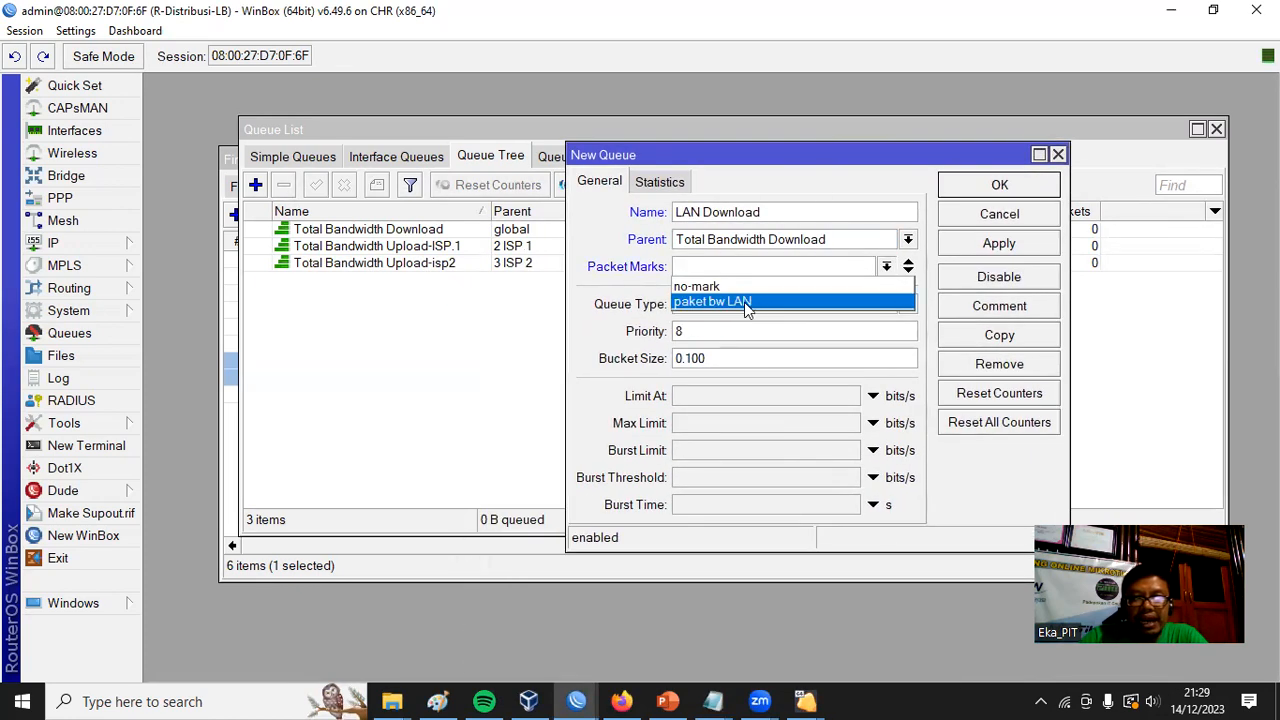
click(728, 302)
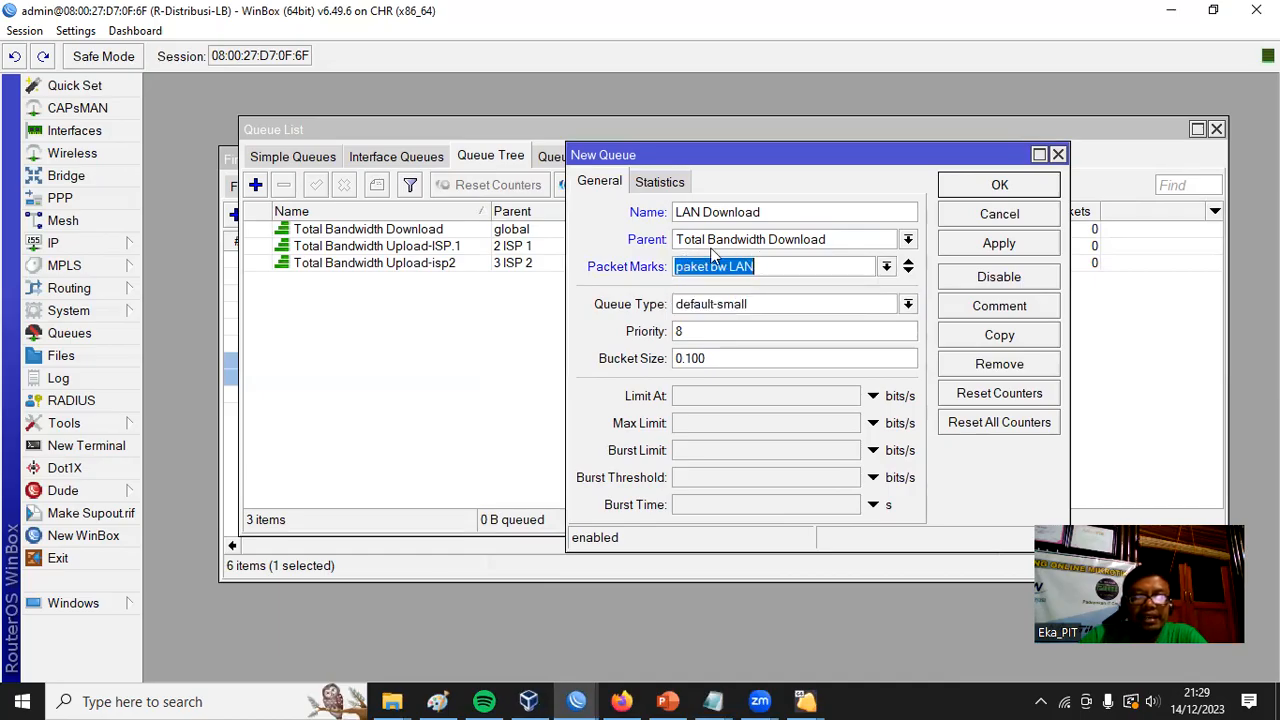
click(768, 266)
drag(768, 266, 674, 268)
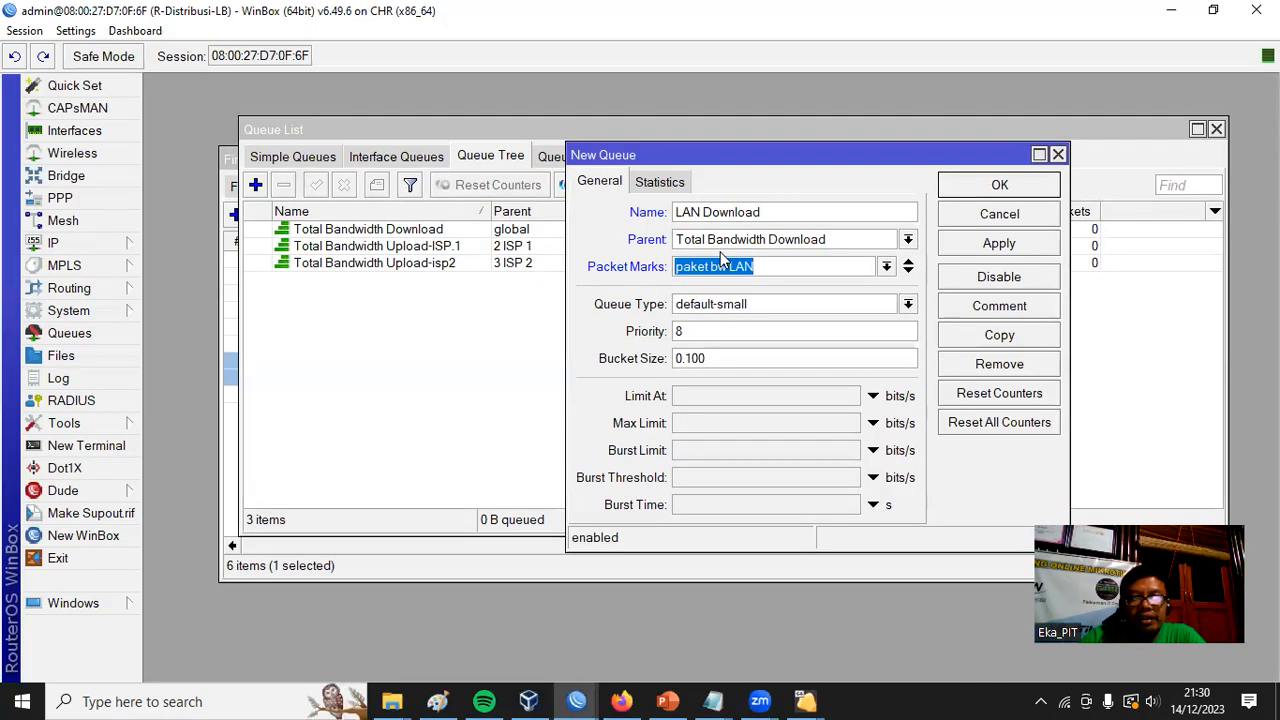
click(907, 304)
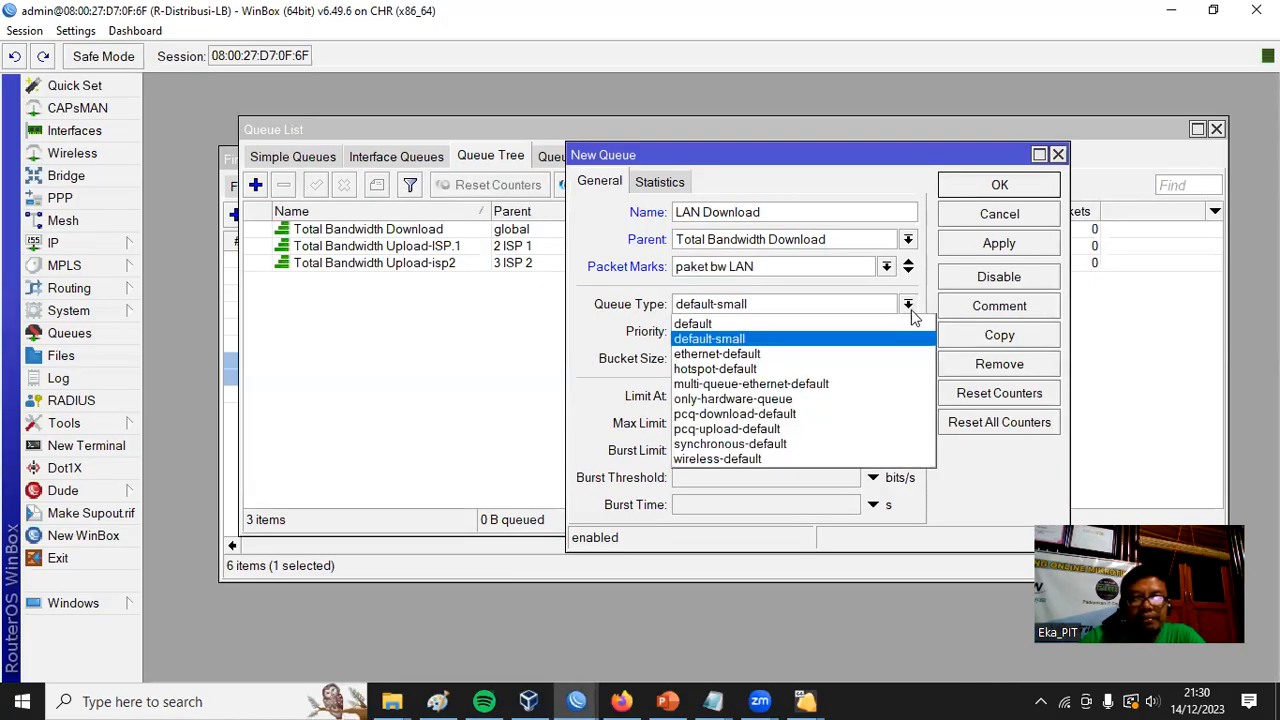
click(828, 414)
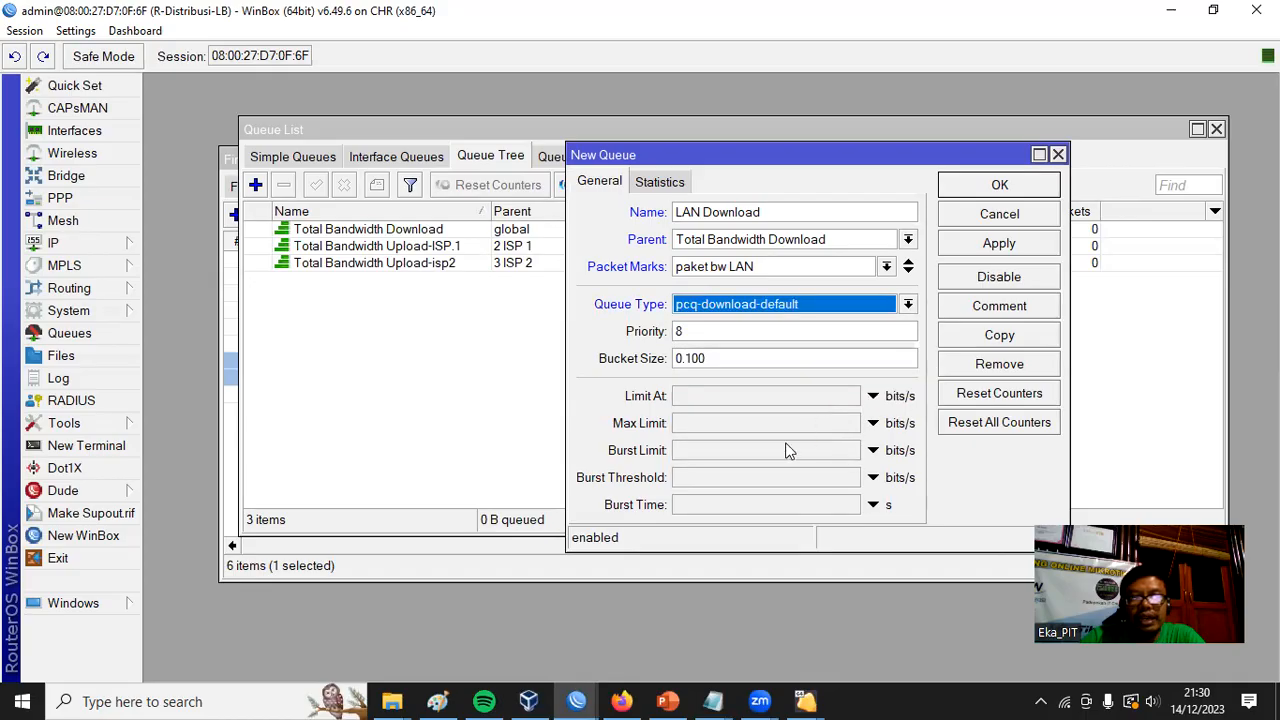
Set the LAN Download queue's max limit to 3M, save it, and widen the Parent column of the queue tree
click(714, 426)
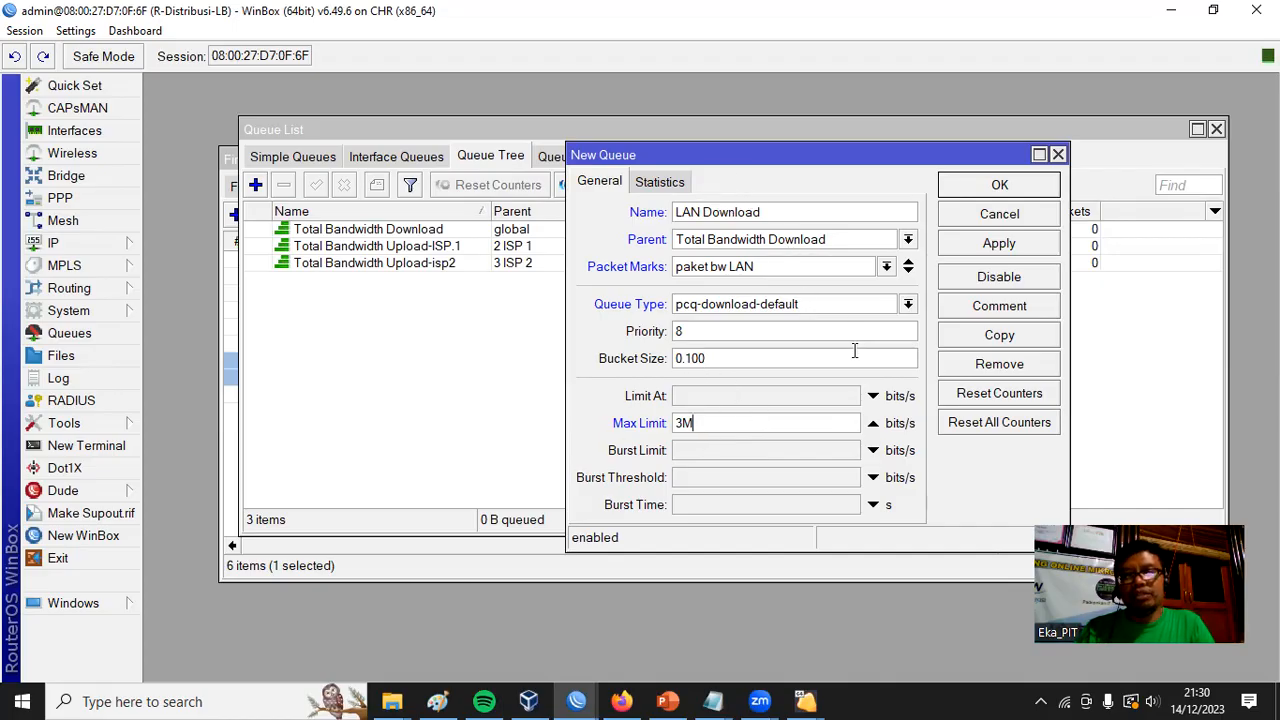
drag(699, 427, 677, 427)
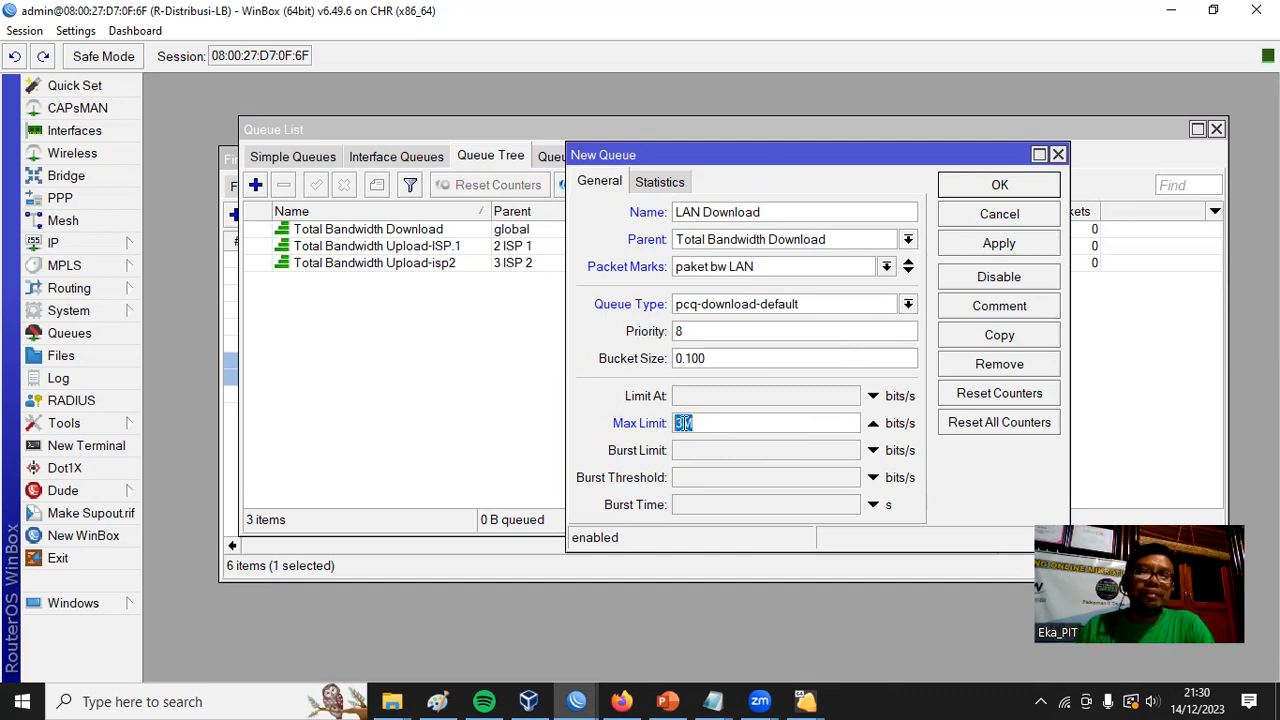
drag(696, 424, 665, 422)
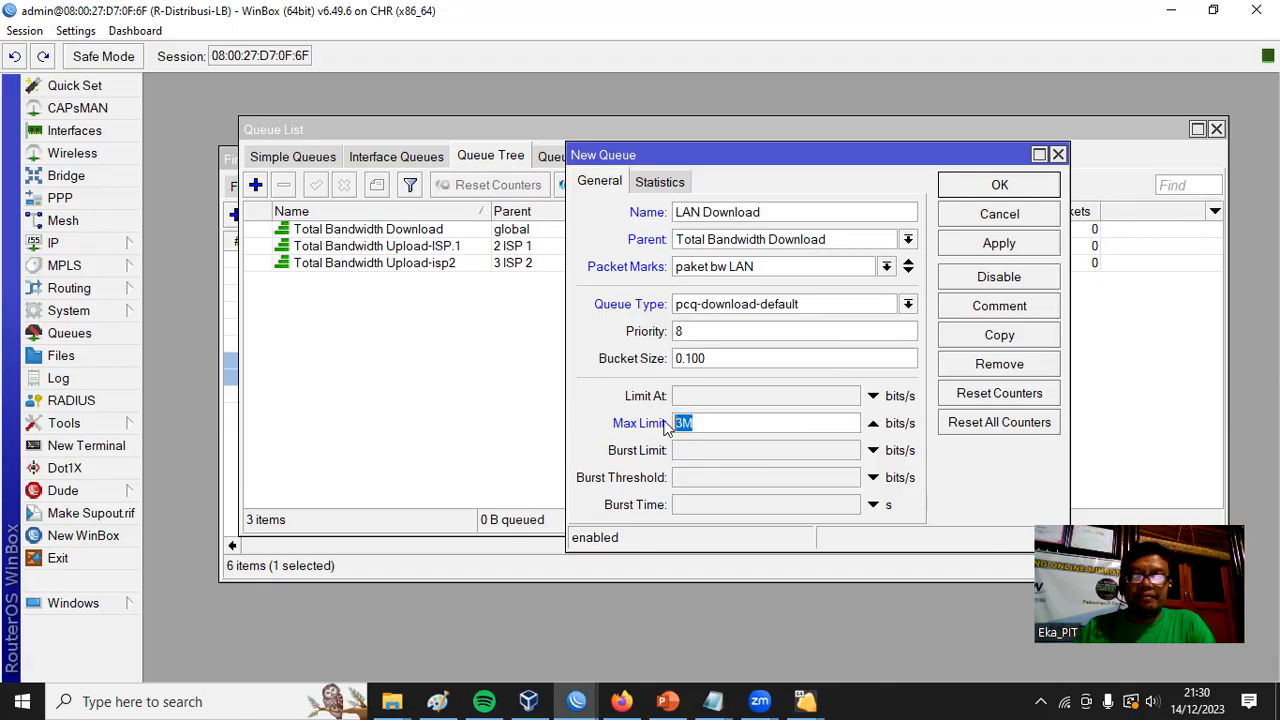
click(1024, 188)
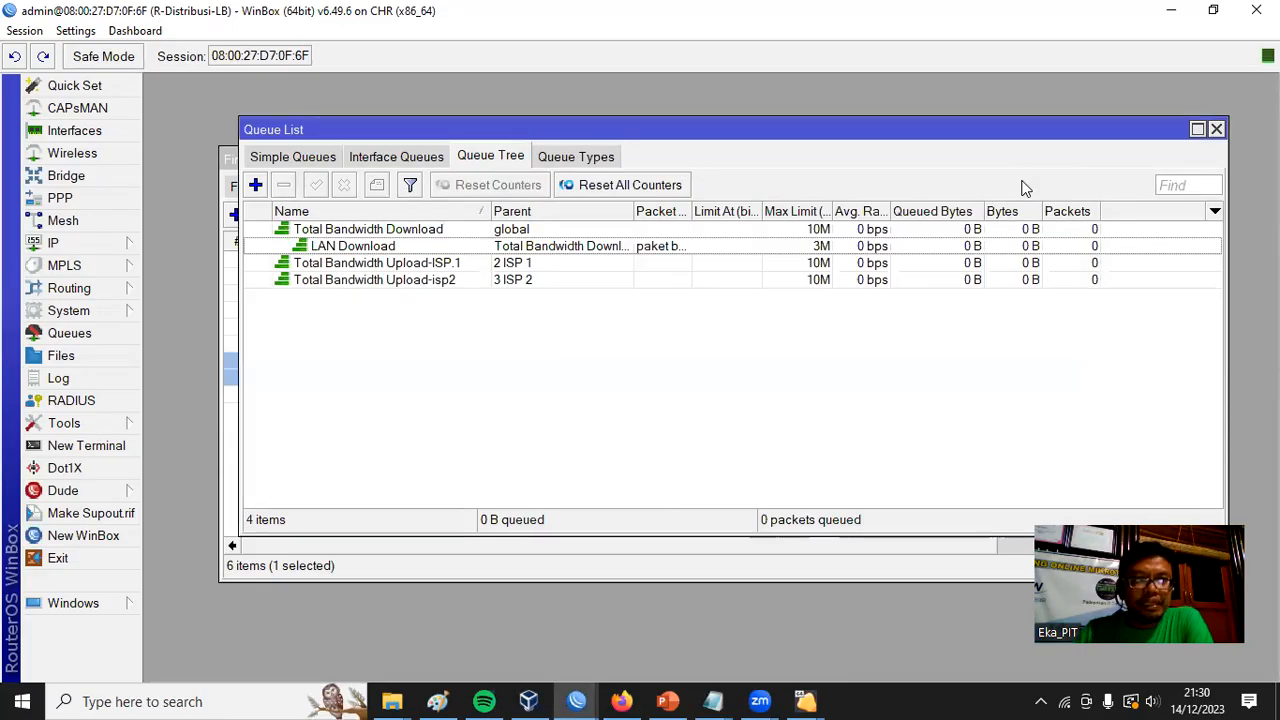
click(453, 249)
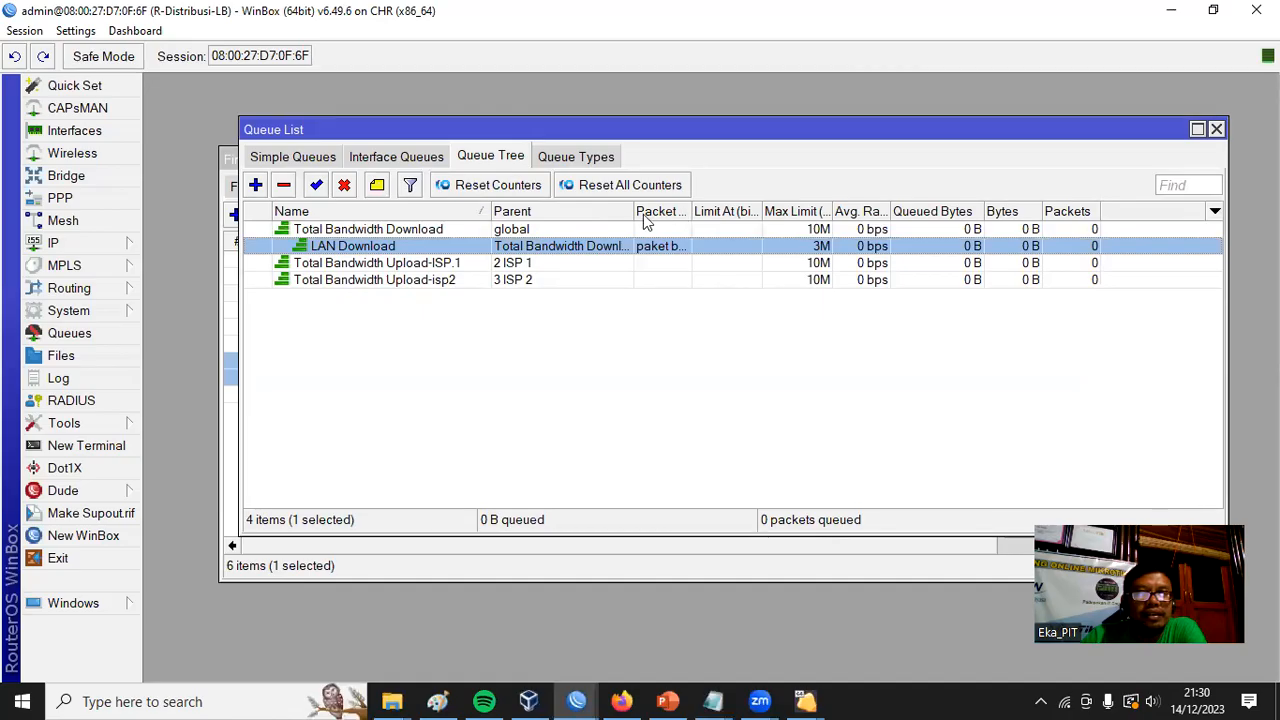
drag(633, 207, 782, 203)
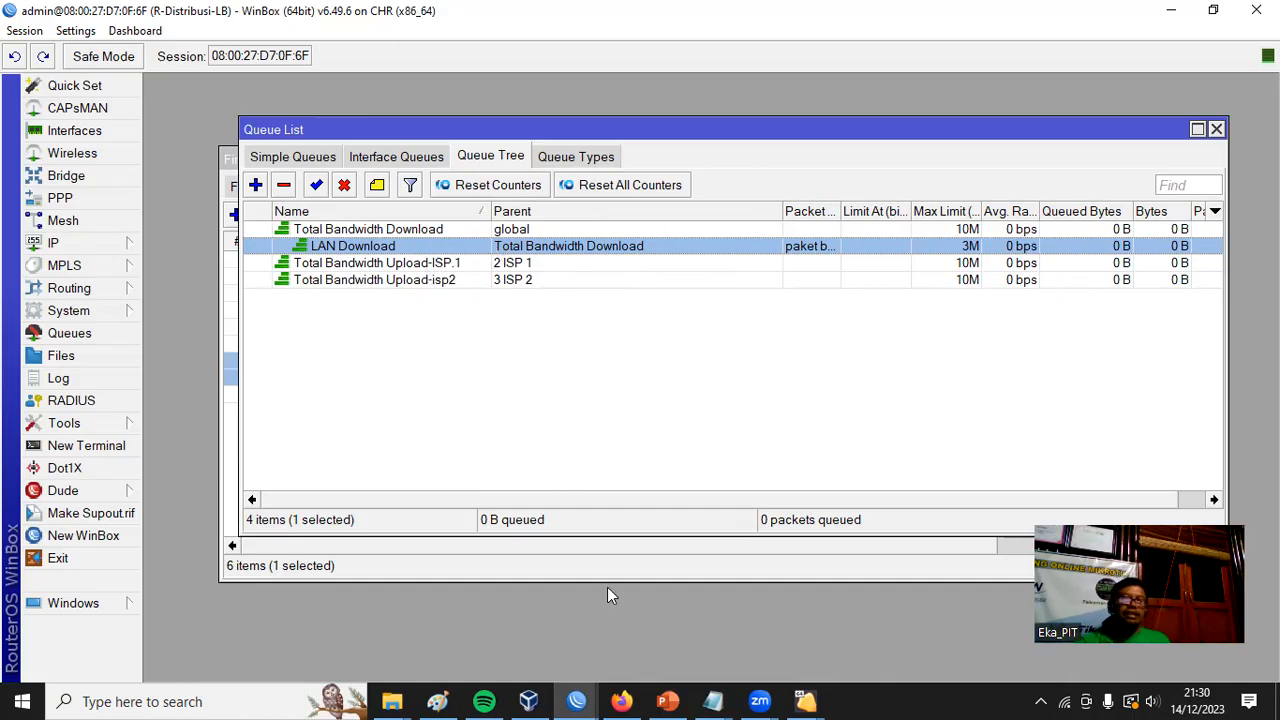
Start a new queue tree entry named "LAN Upload ISP 1" with "Total Bandwidth Upload-ISP.1" as its parent
click(256, 186)
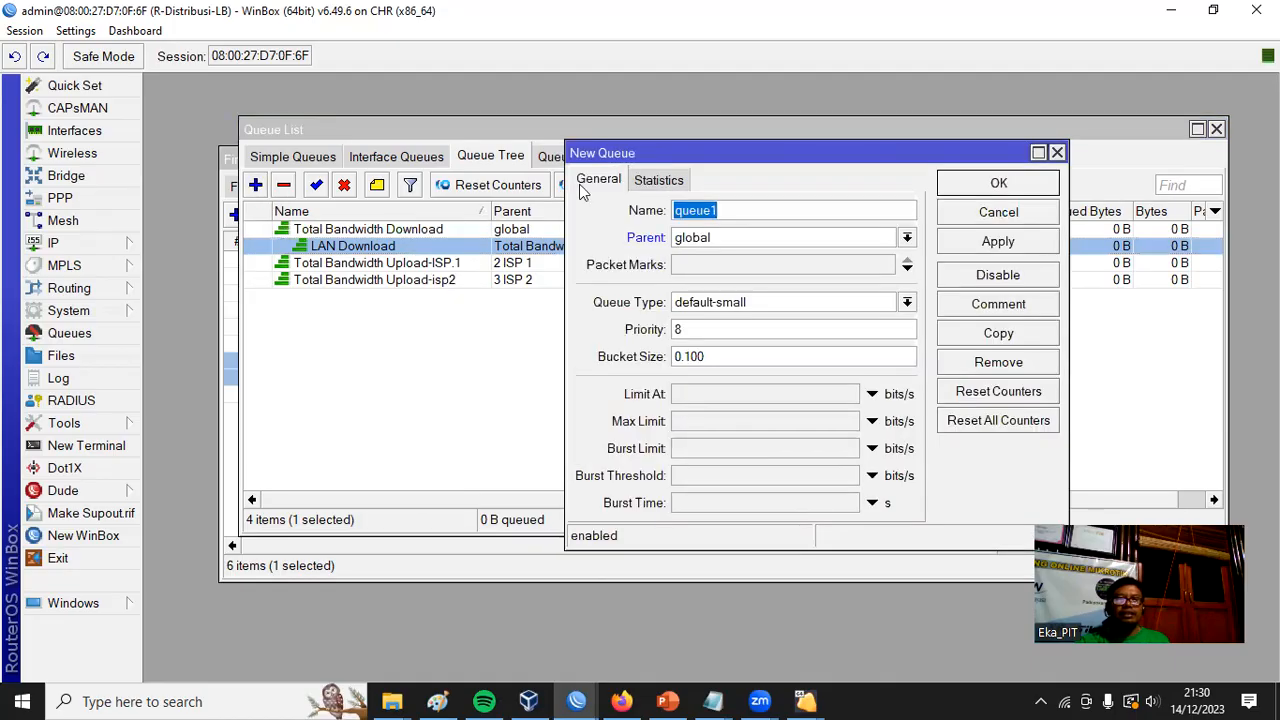
drag(744, 158, 779, 279)
key(BackSpace)
text(la)
key(BackSpace)
key(BackSpace)
text(LAN Upload ISP 1)
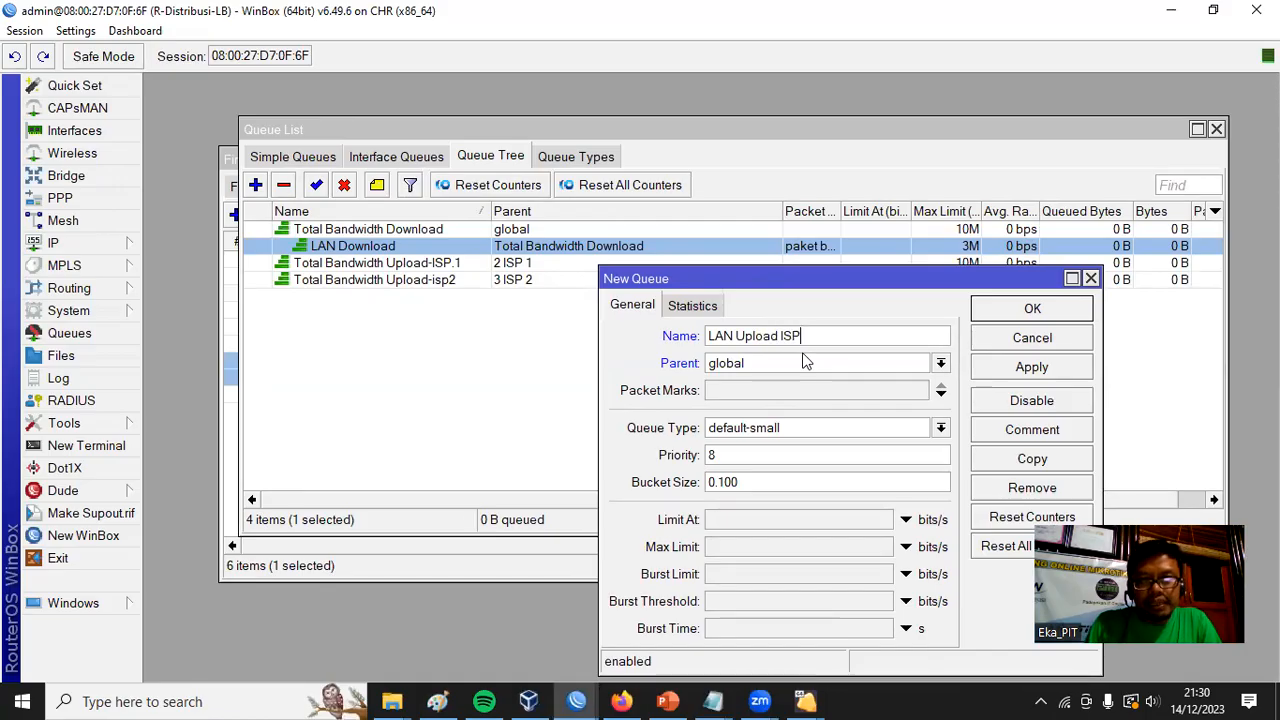
click(941, 364)
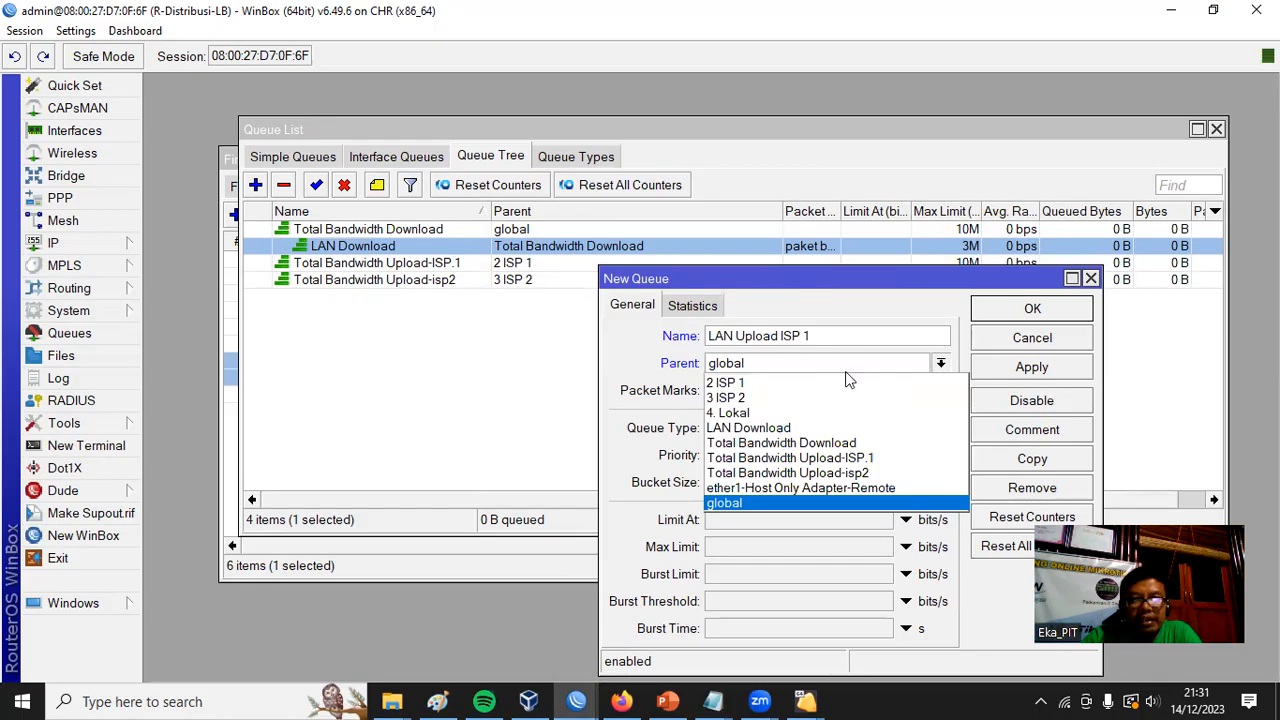
click(860, 458)
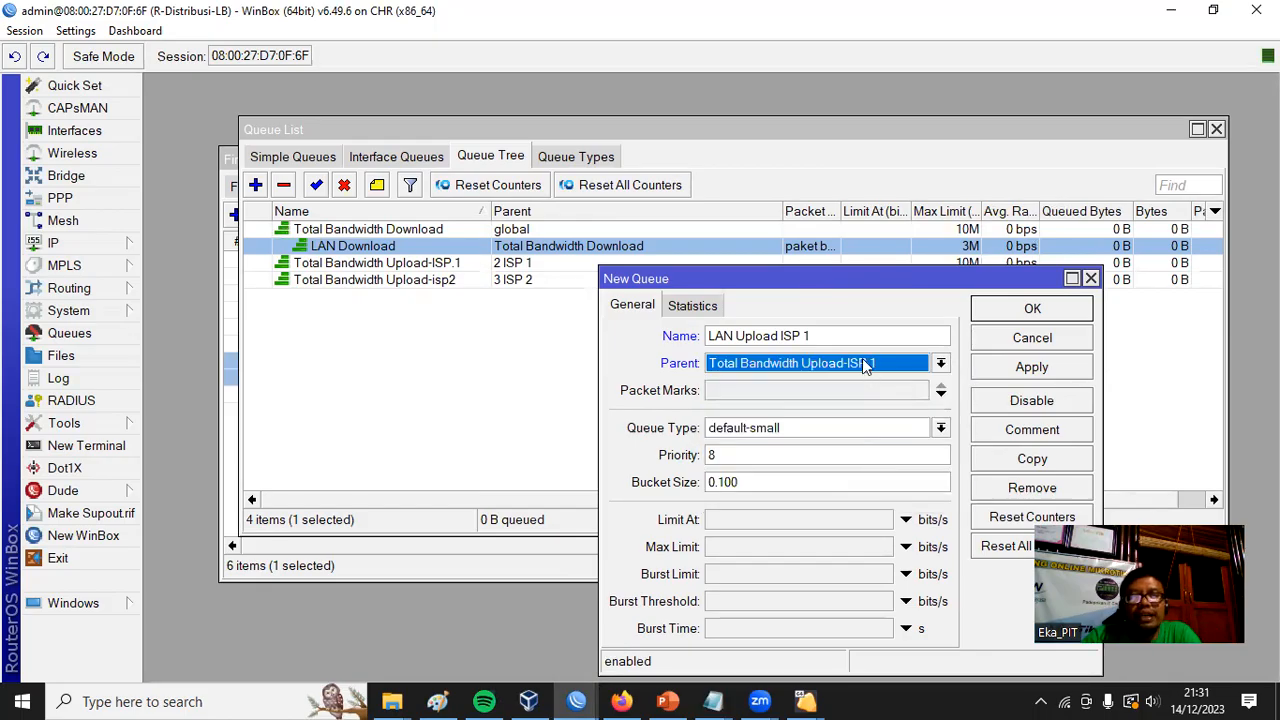
Assign the packet mark "paket bw LAN" and the queue type pcq-upload-default to the LAN Upload ISP 1 queue
click(757, 388)
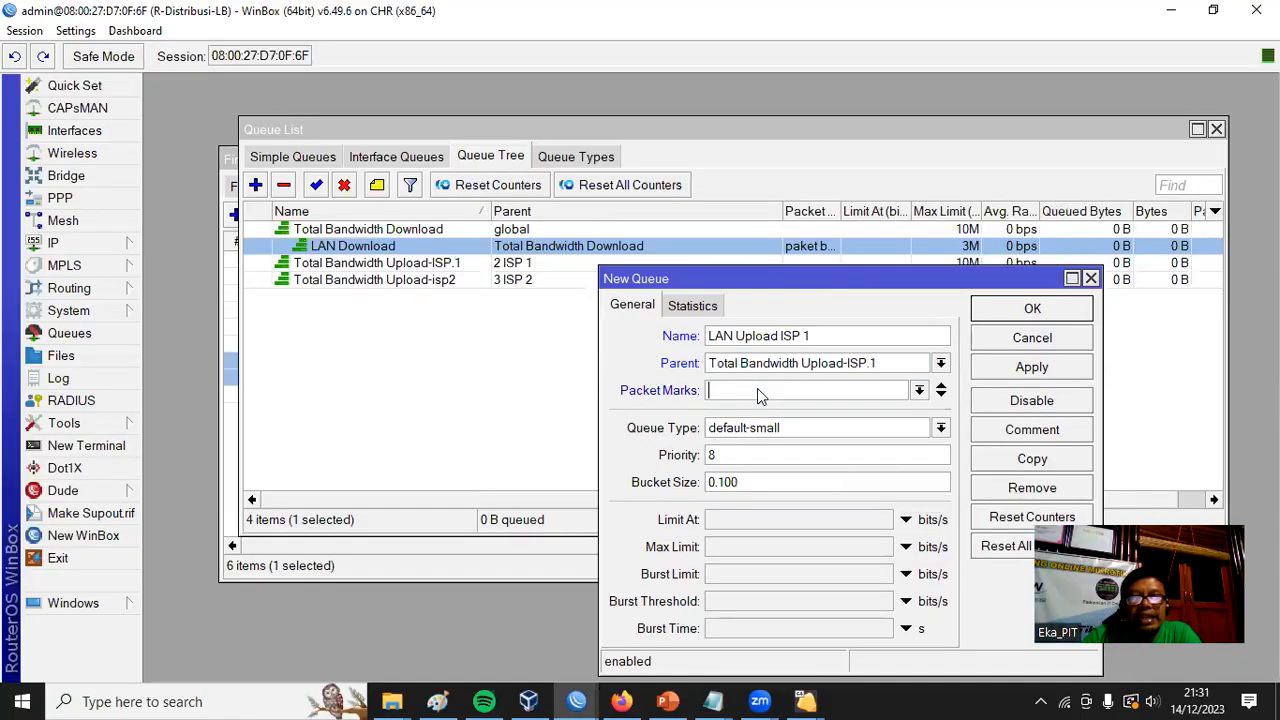
click(919, 390)
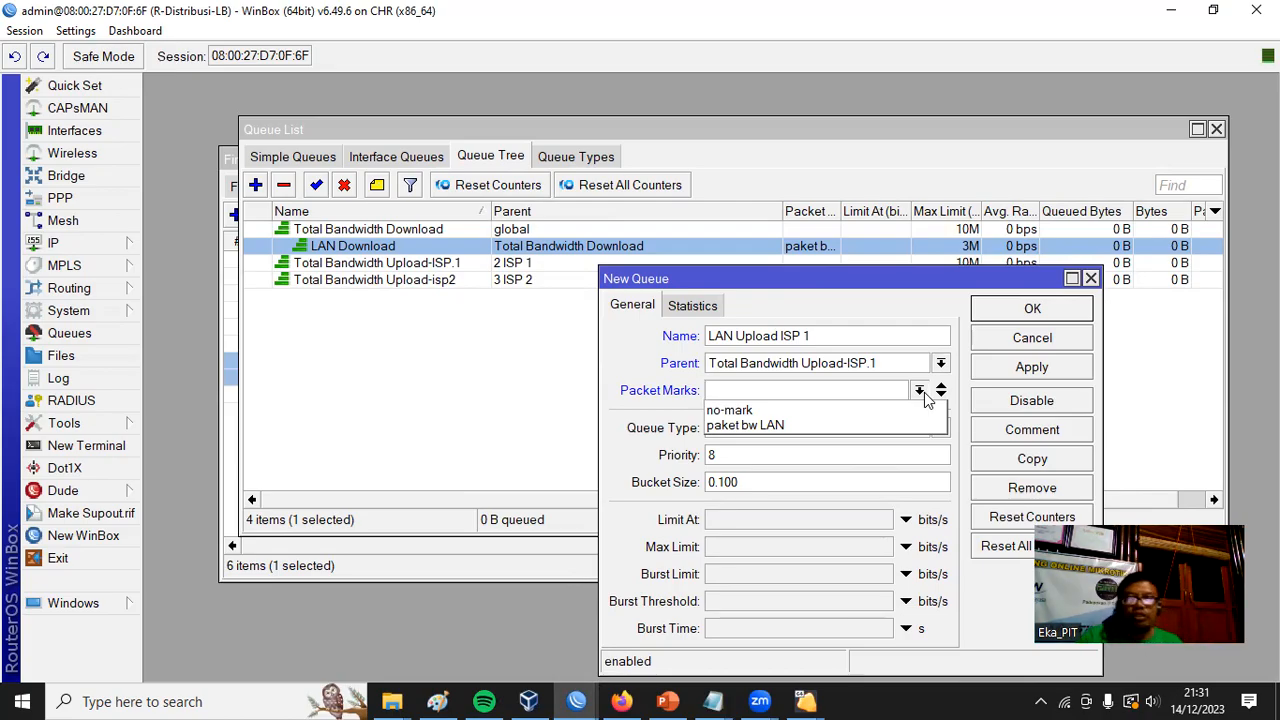
click(793, 424)
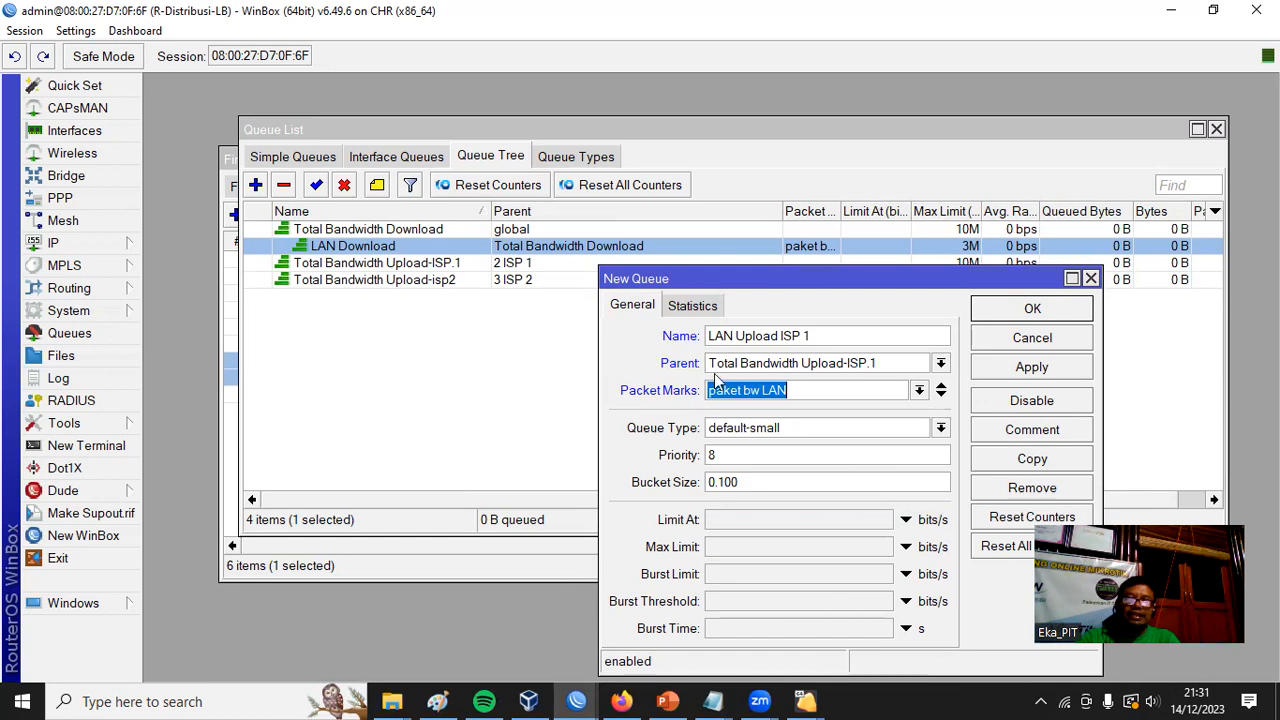
click(924, 393)
click(785, 424)
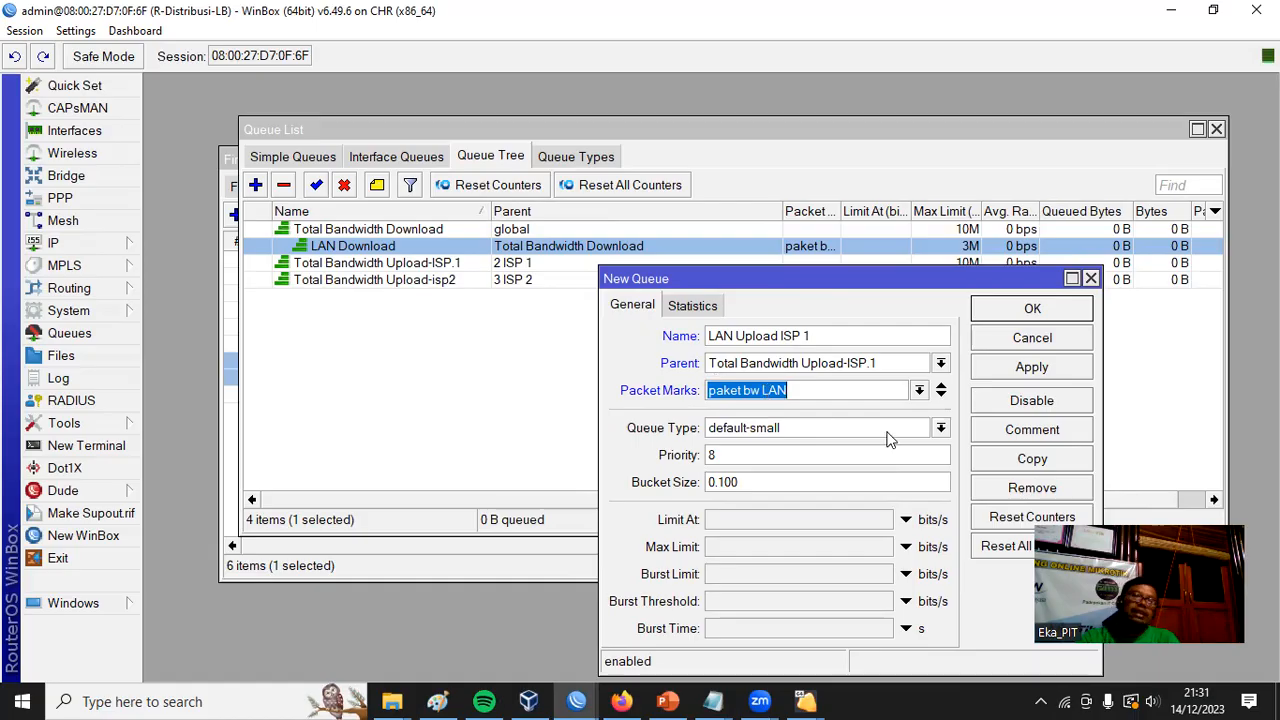
click(940, 428)
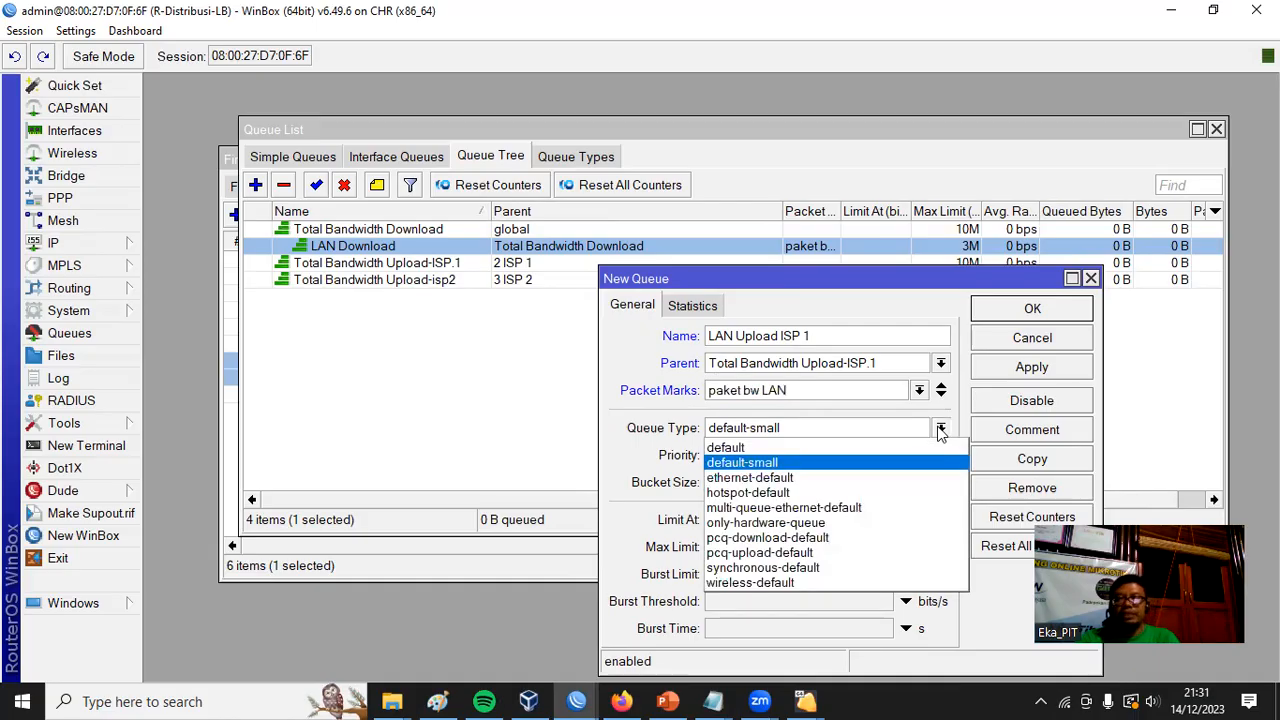
click(873, 553)
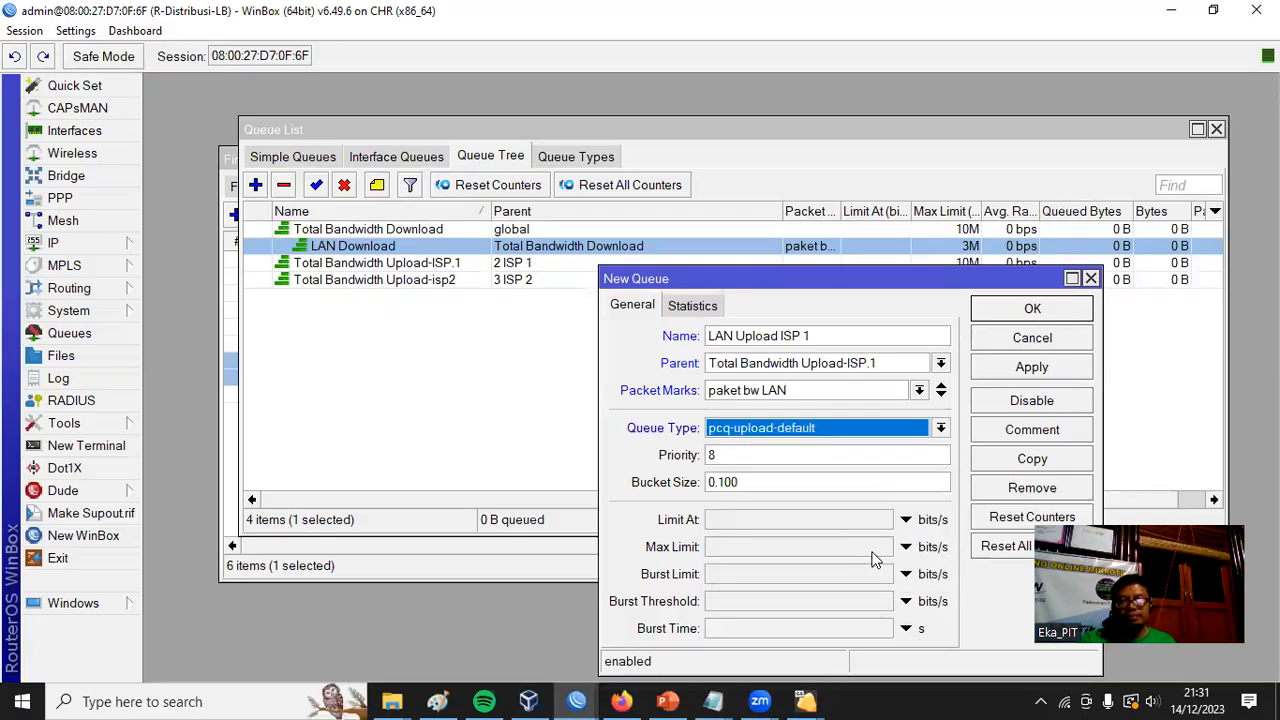
Set the max limit of the LAN Upload ISP 1 queue to 1M and save the entry
click(761, 542)
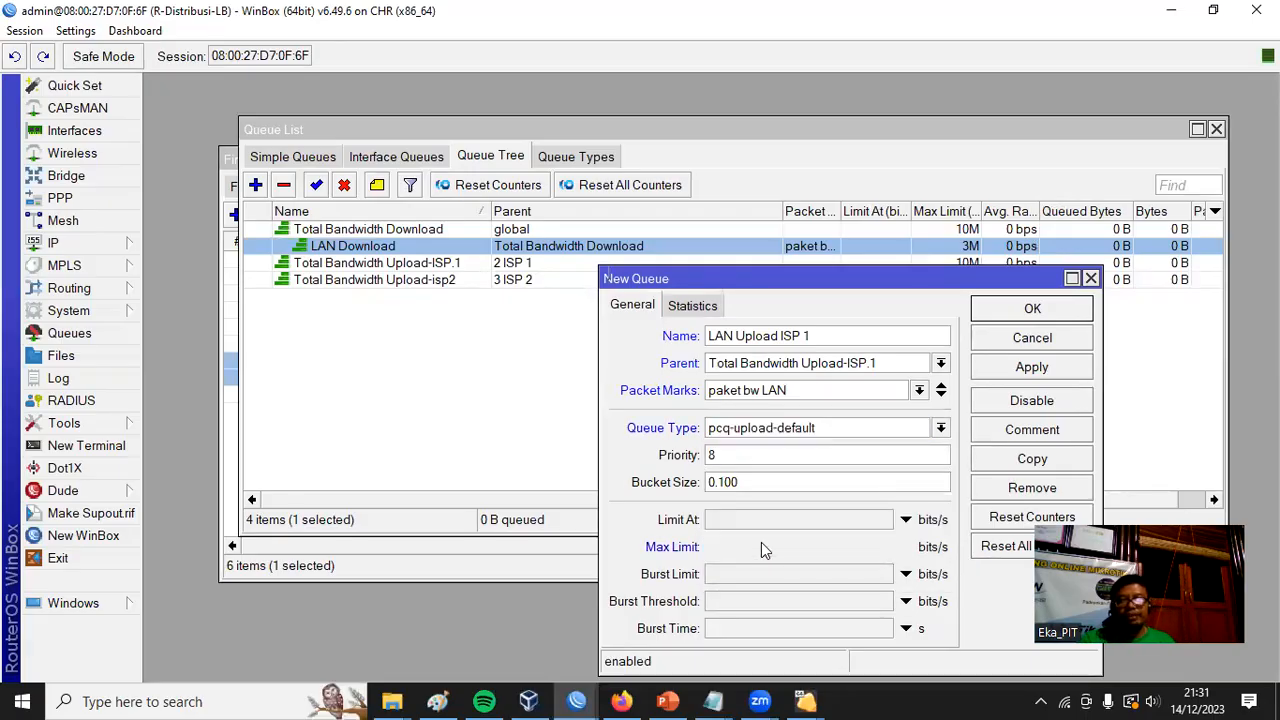
text(1M)
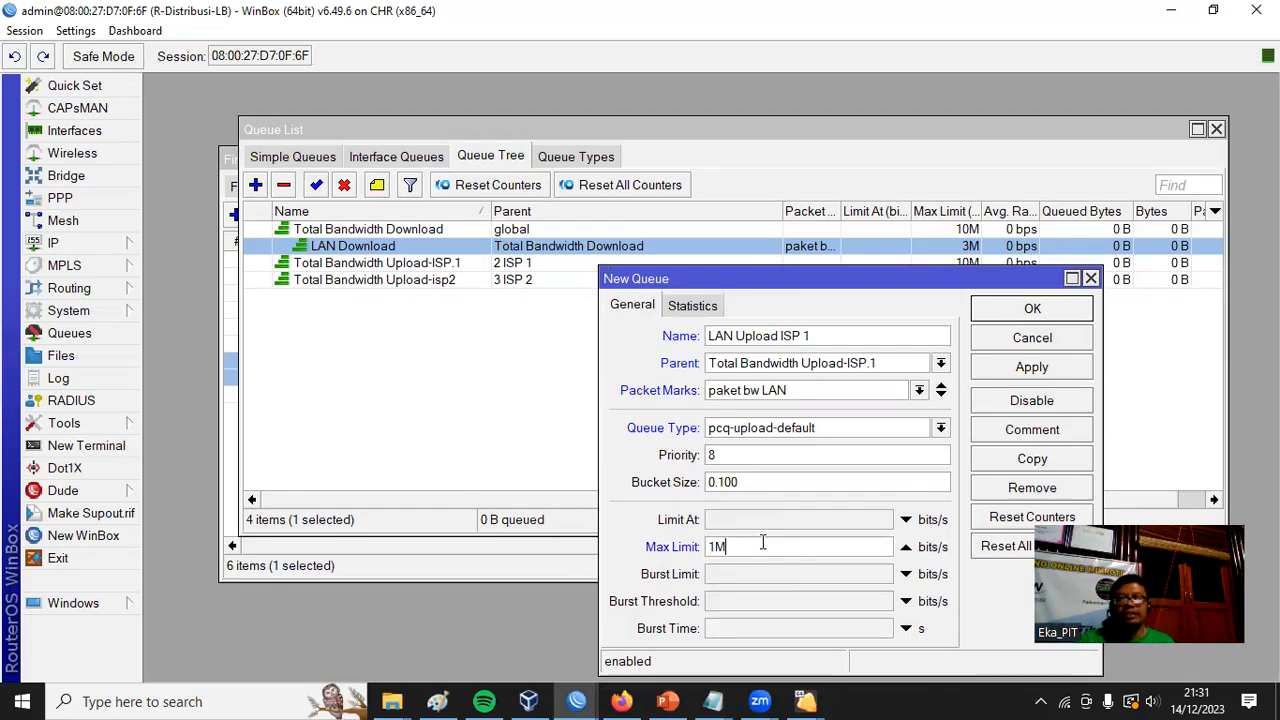
drag(838, 282, 861, 178)
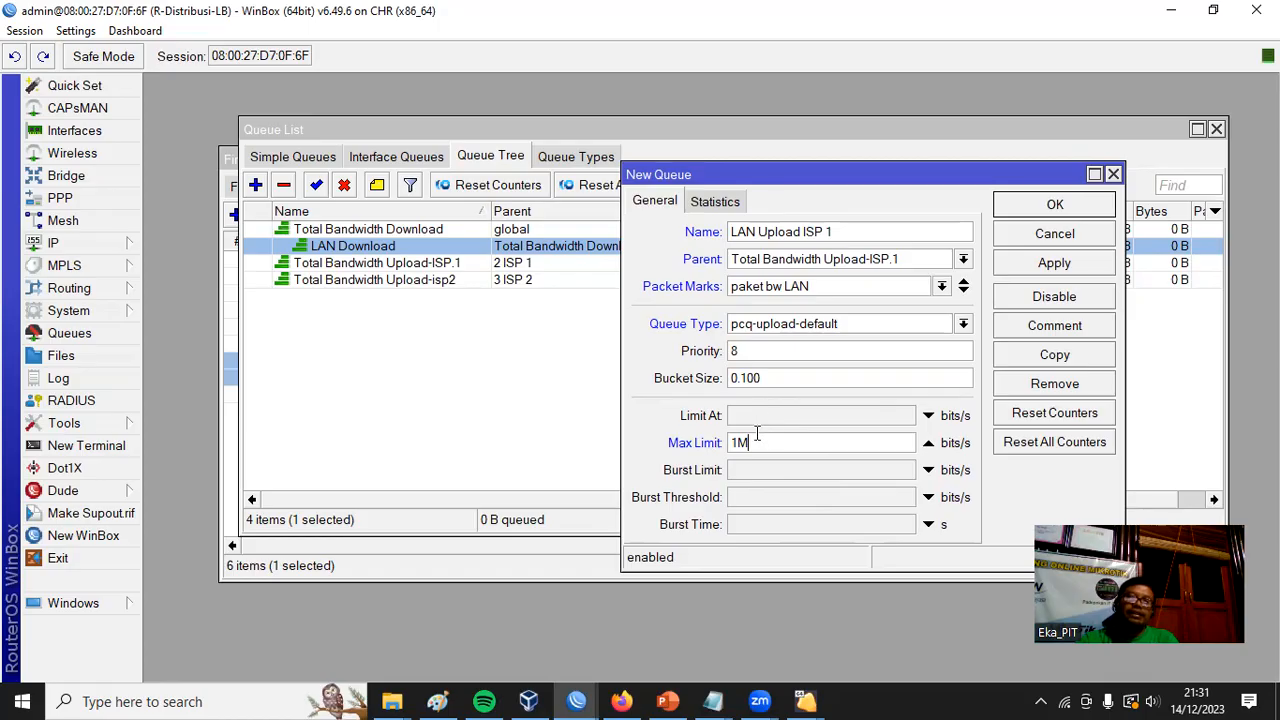
drag(768, 444, 700, 440)
text(5M)
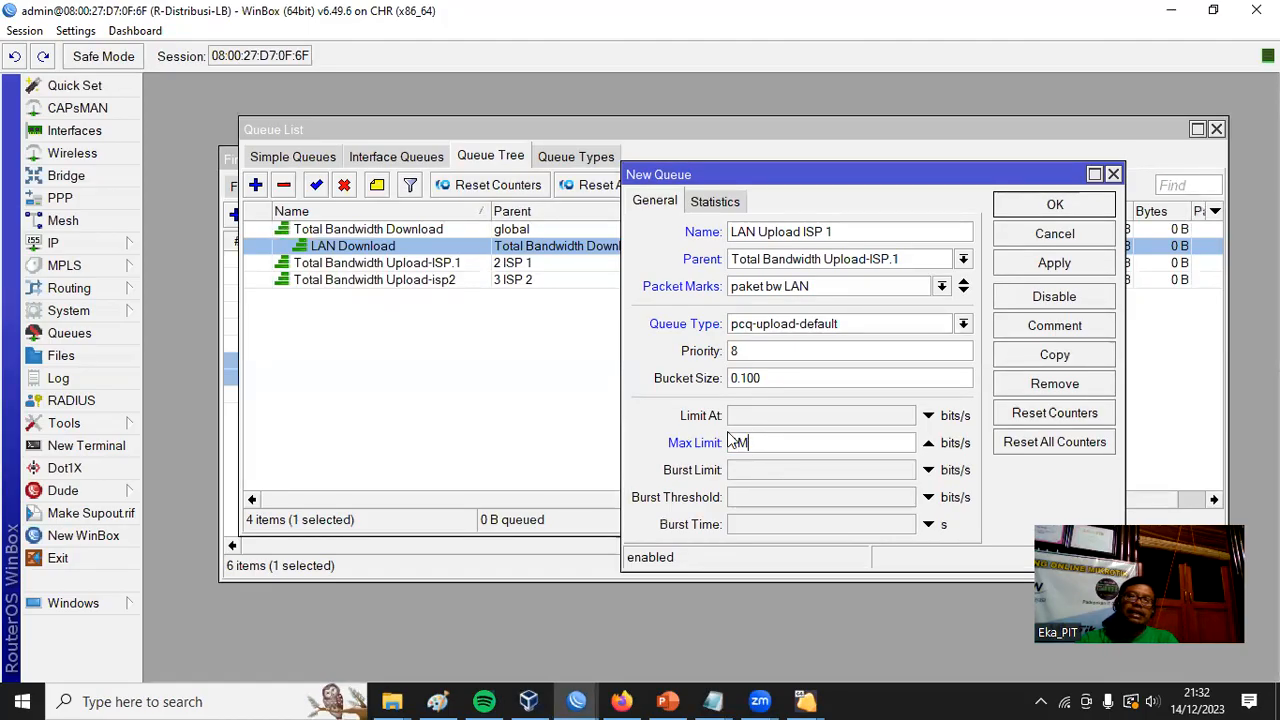
click(1055, 204)
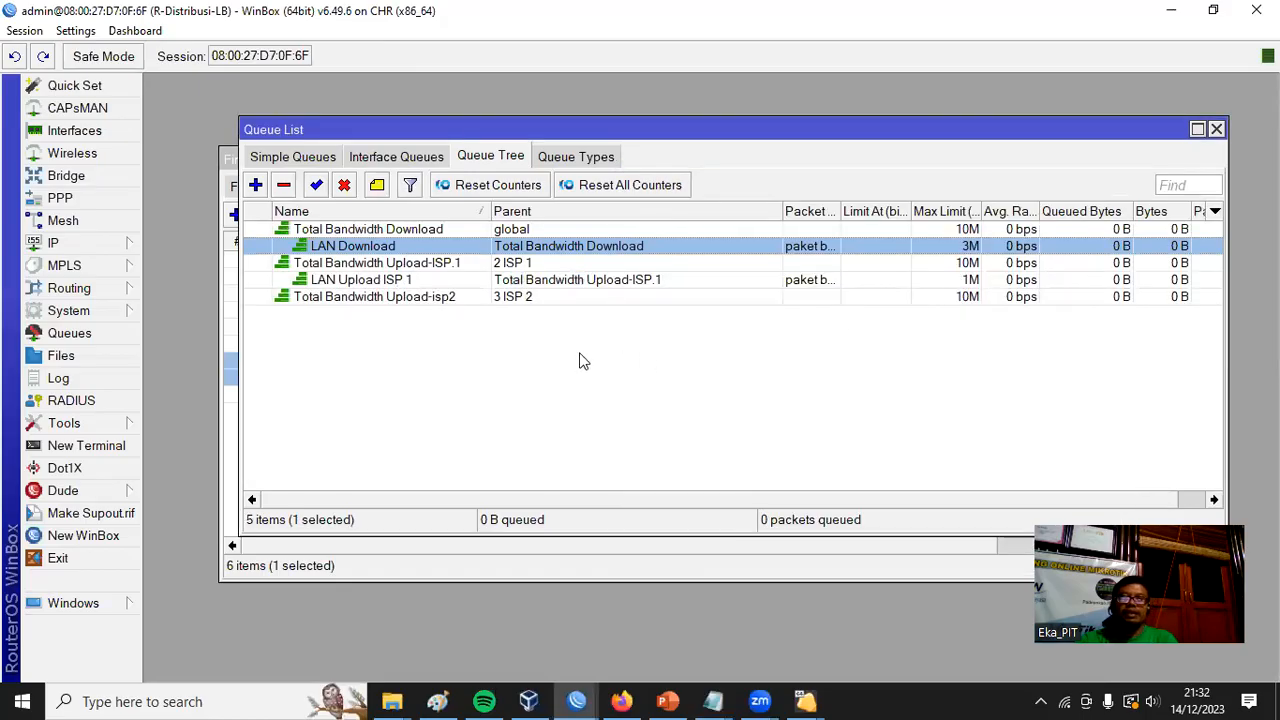
Copy the LAN Upload ISP 1 queue into a new entry and name it "LAN Upload ISP 2"
click(390, 282)
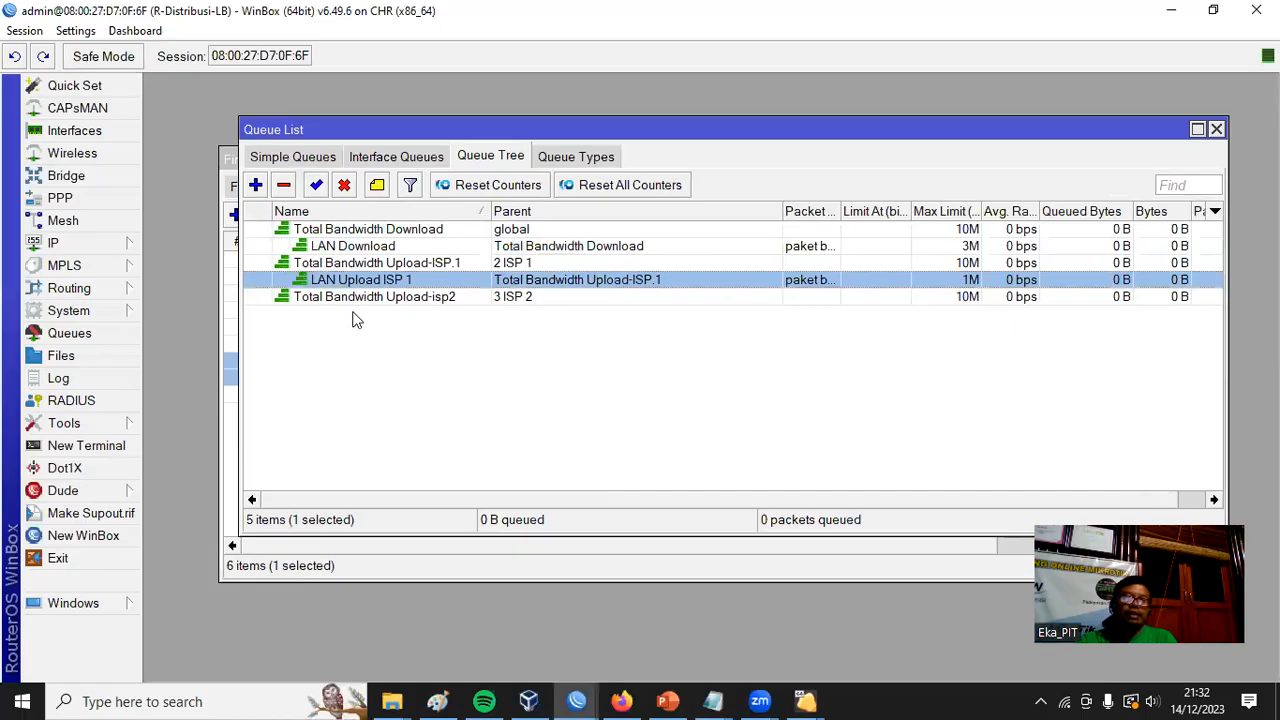
click(560, 355)
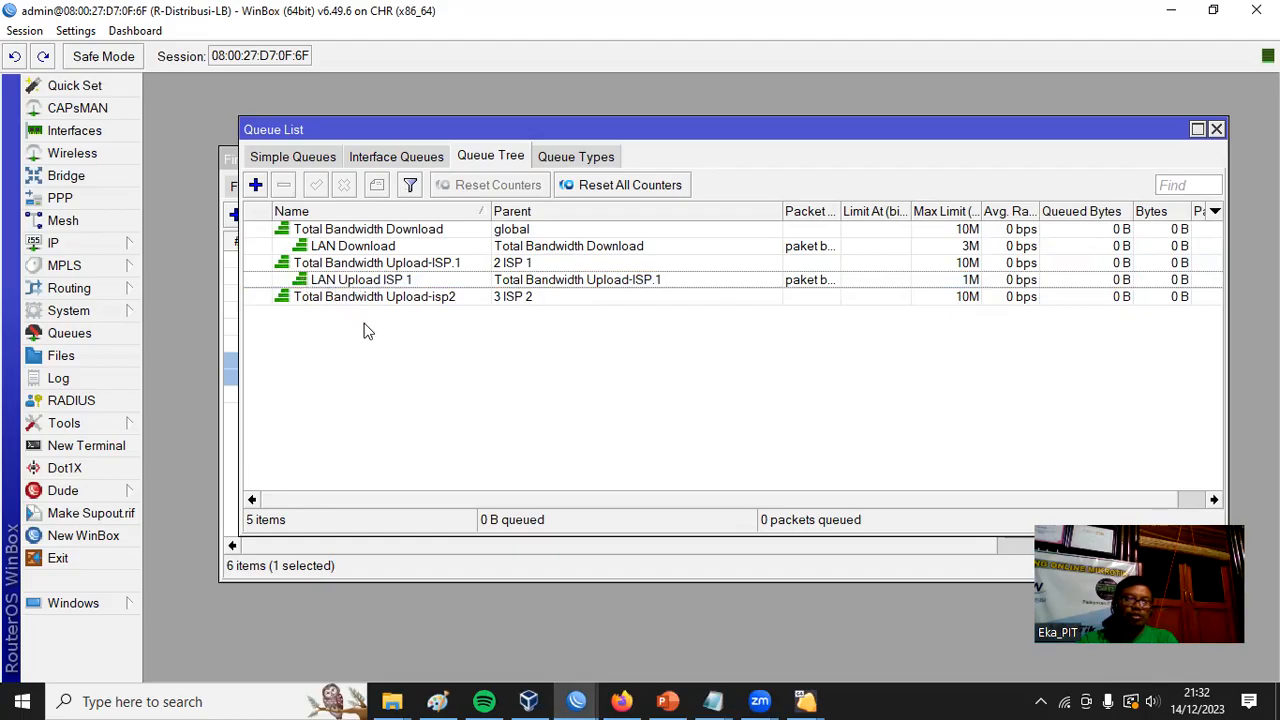
click(370, 285)
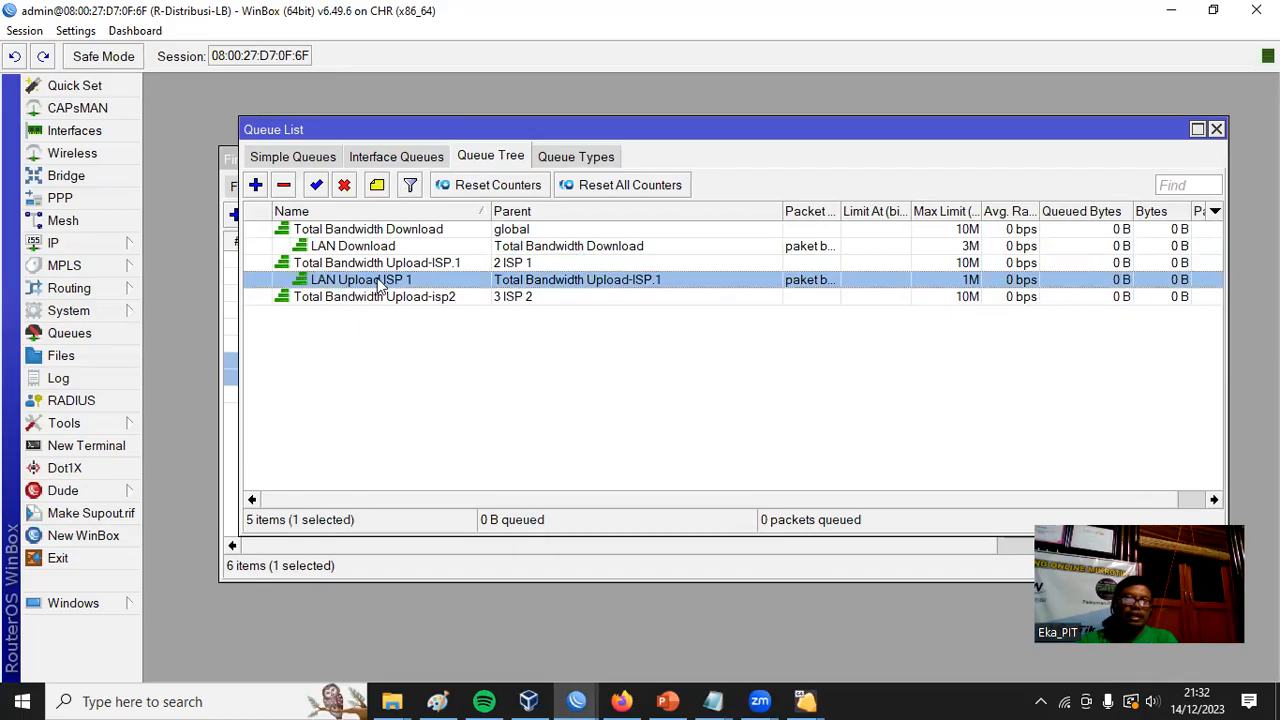
double_click(370, 285)
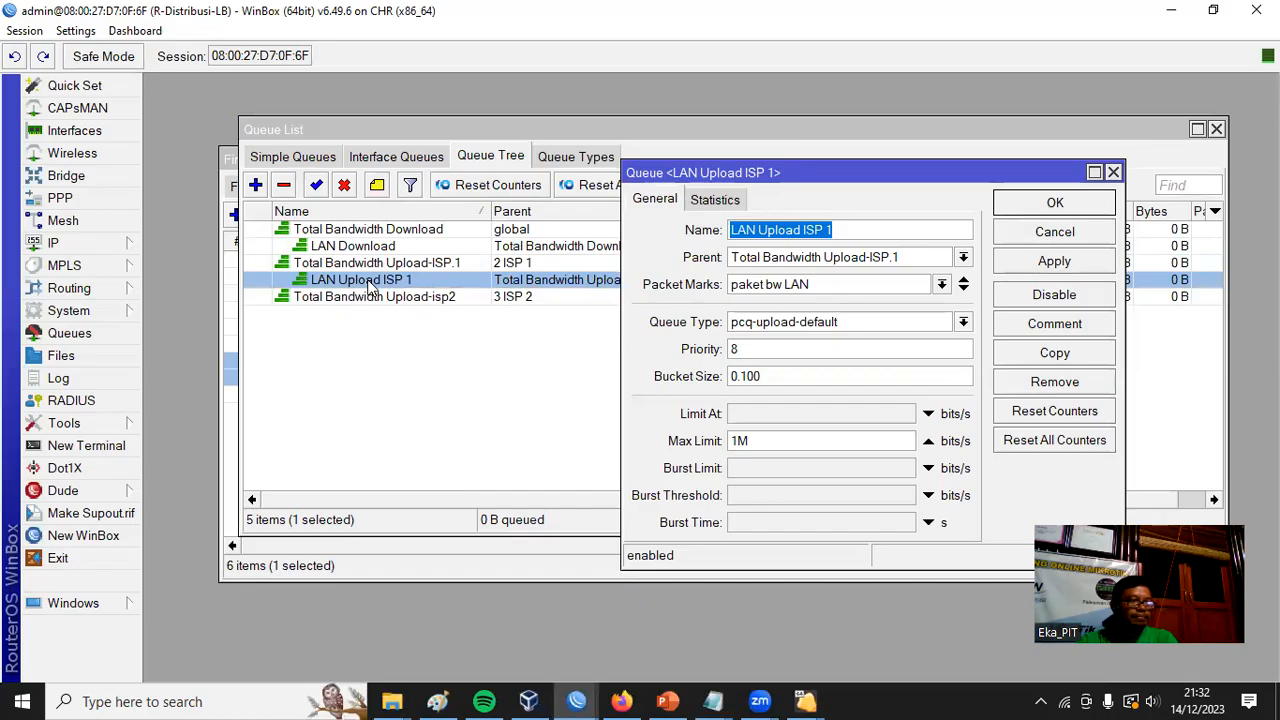
drag(785, 175, 785, 73)
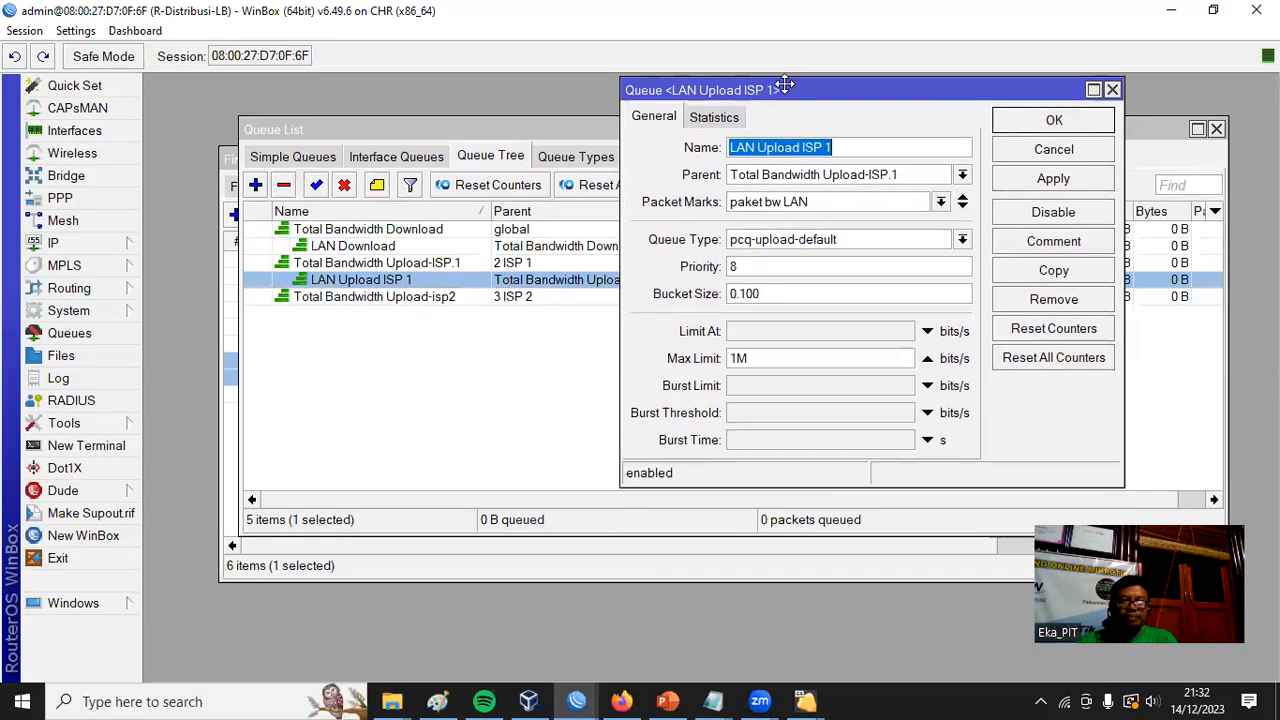
click(1080, 276)
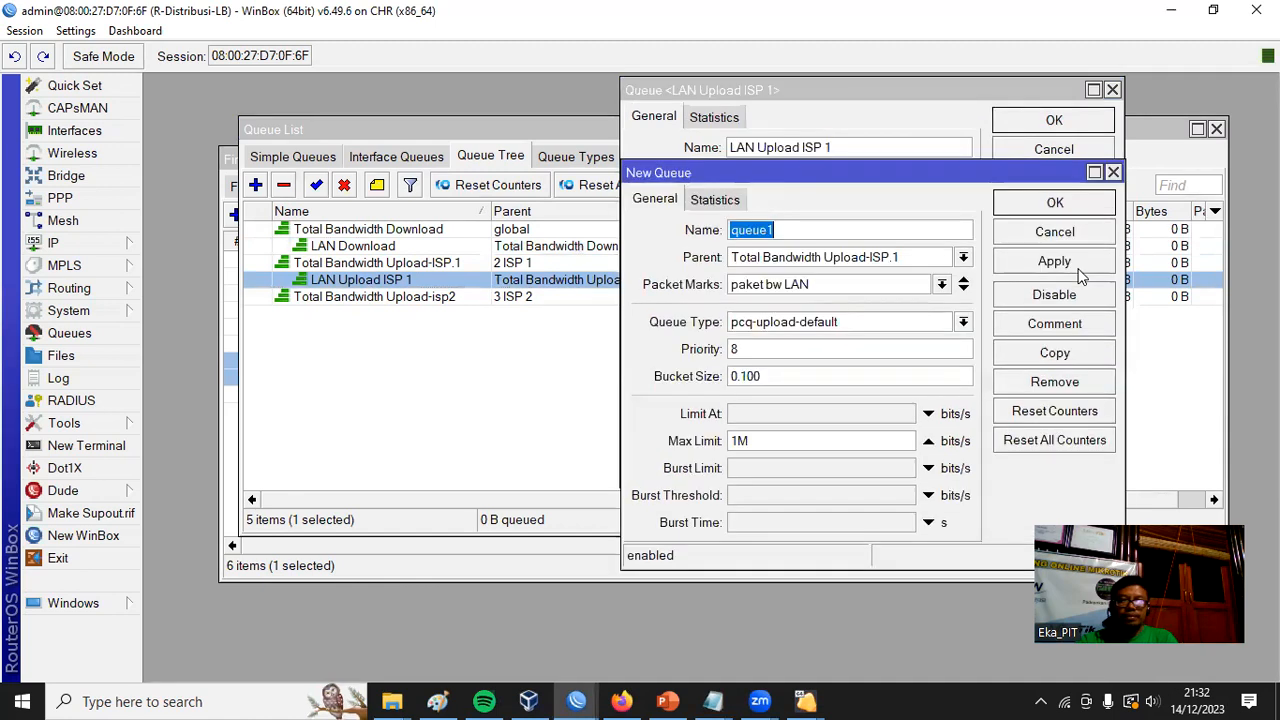
drag(857, 180, 949, 178)
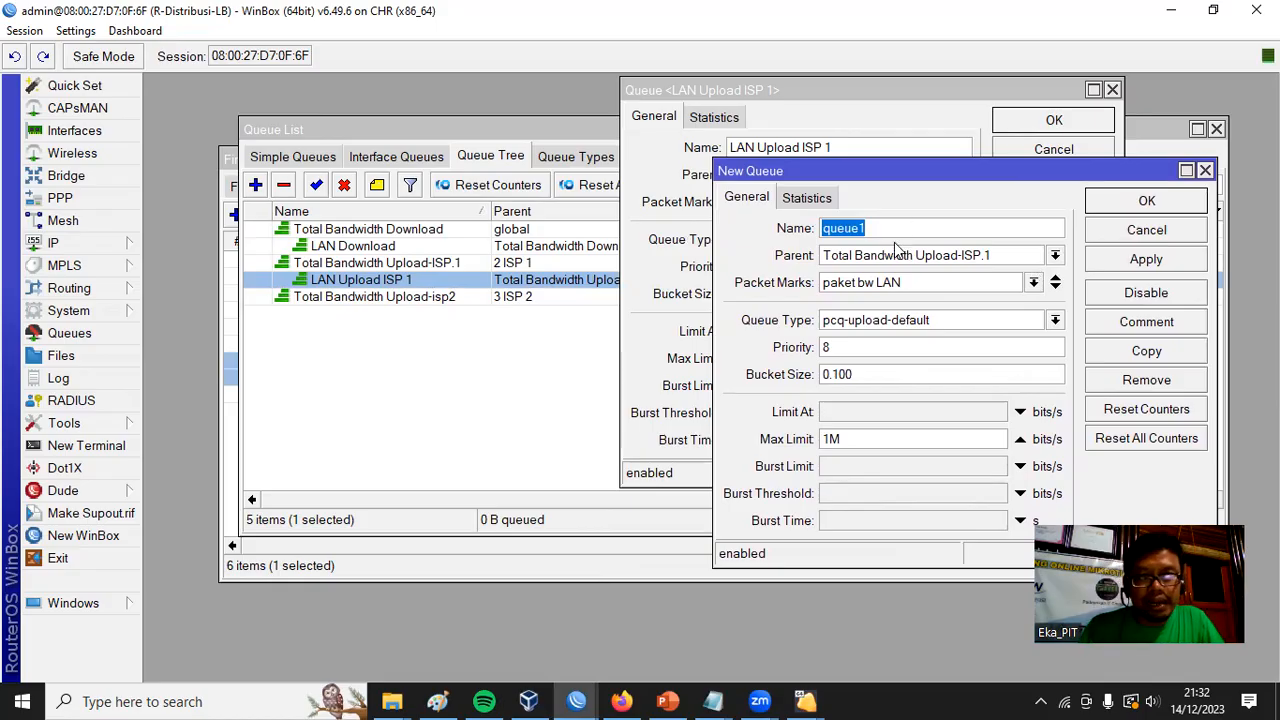
text(la)
key(BackSpace)
key(BackSpace)
text(LAN Upload ISP 2)
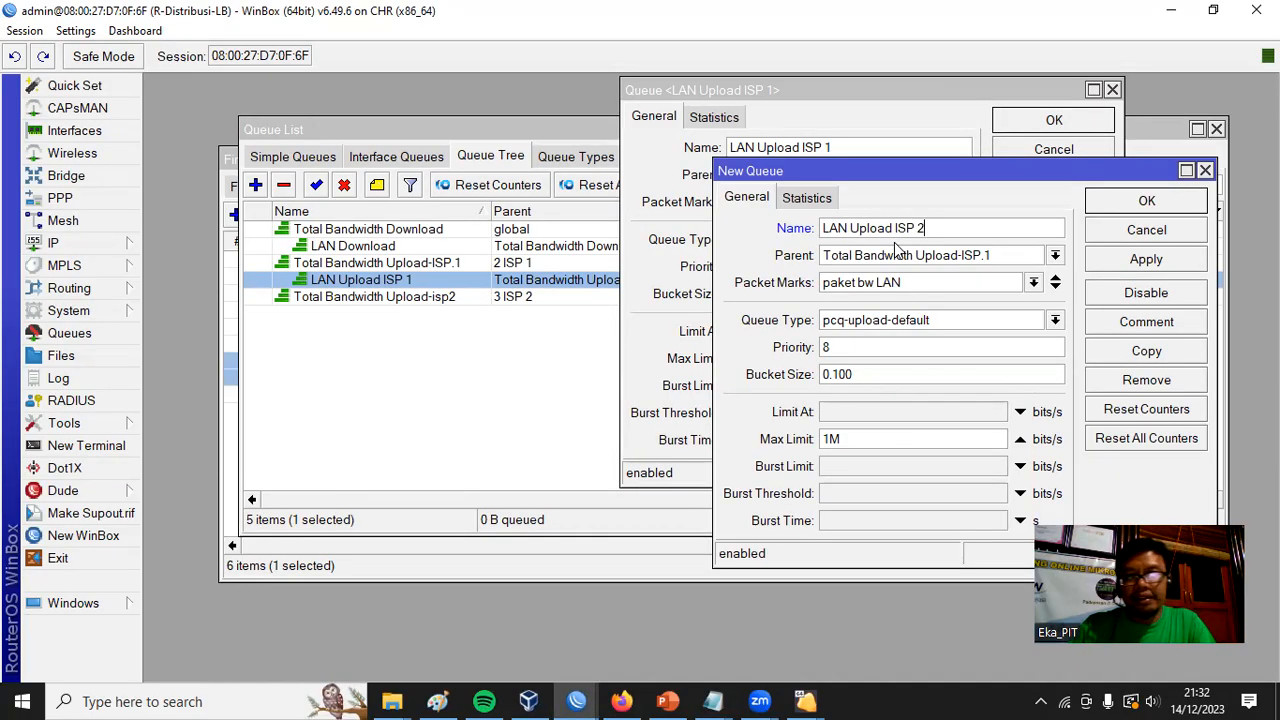
Set the parent of the LAN Upload ISP 2 queue to "Total Bandwidth Upload-isp2" and save the entry with its 1M max limit
click(1055, 255)
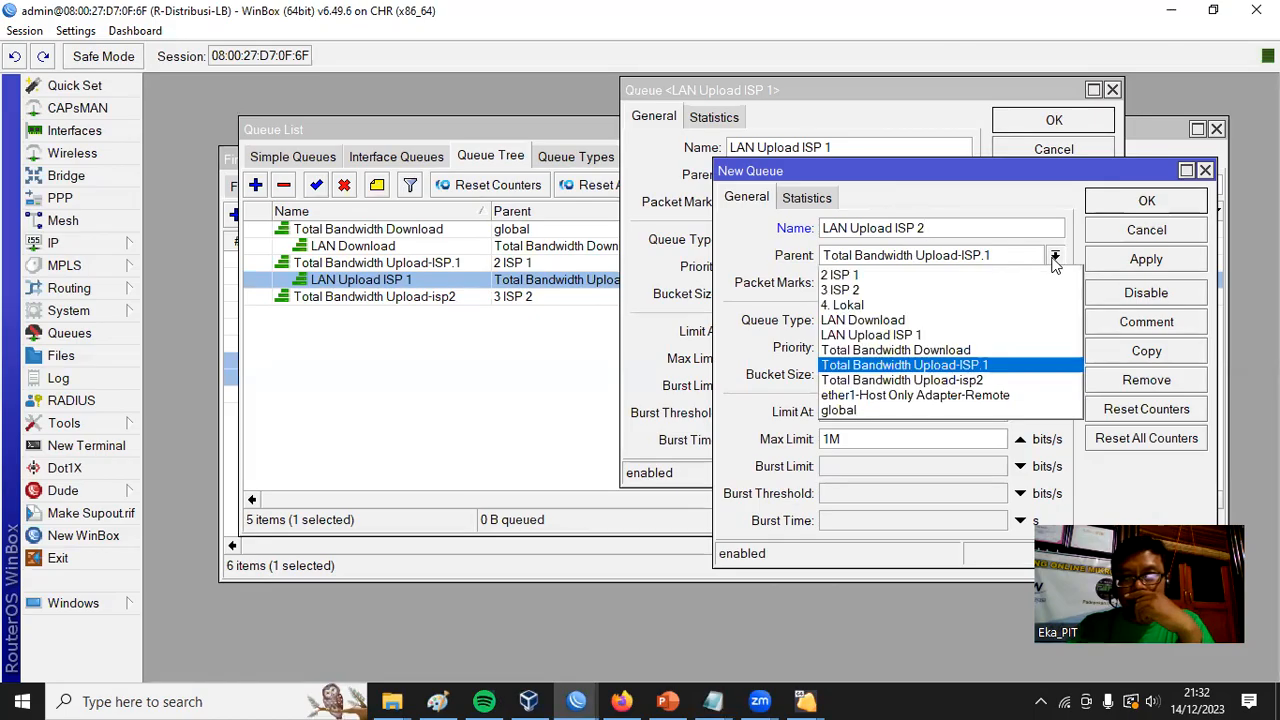
click(1019, 379)
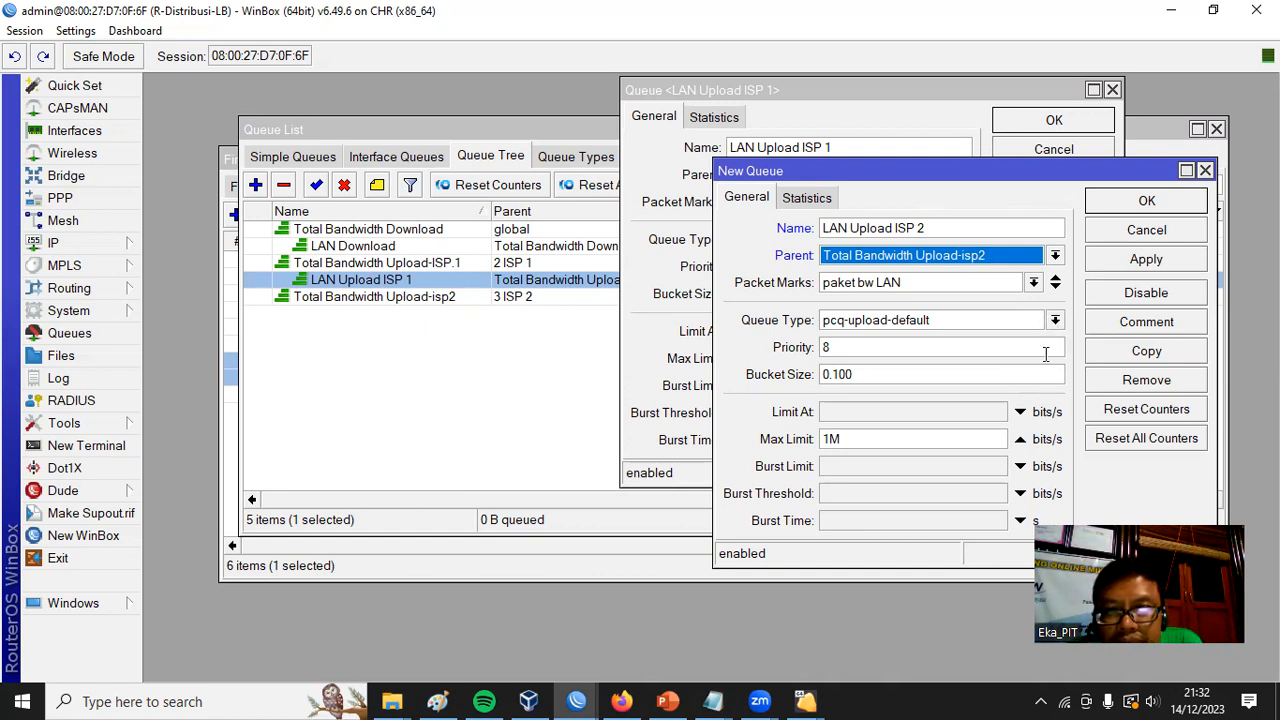
drag(850, 437, 792, 432)
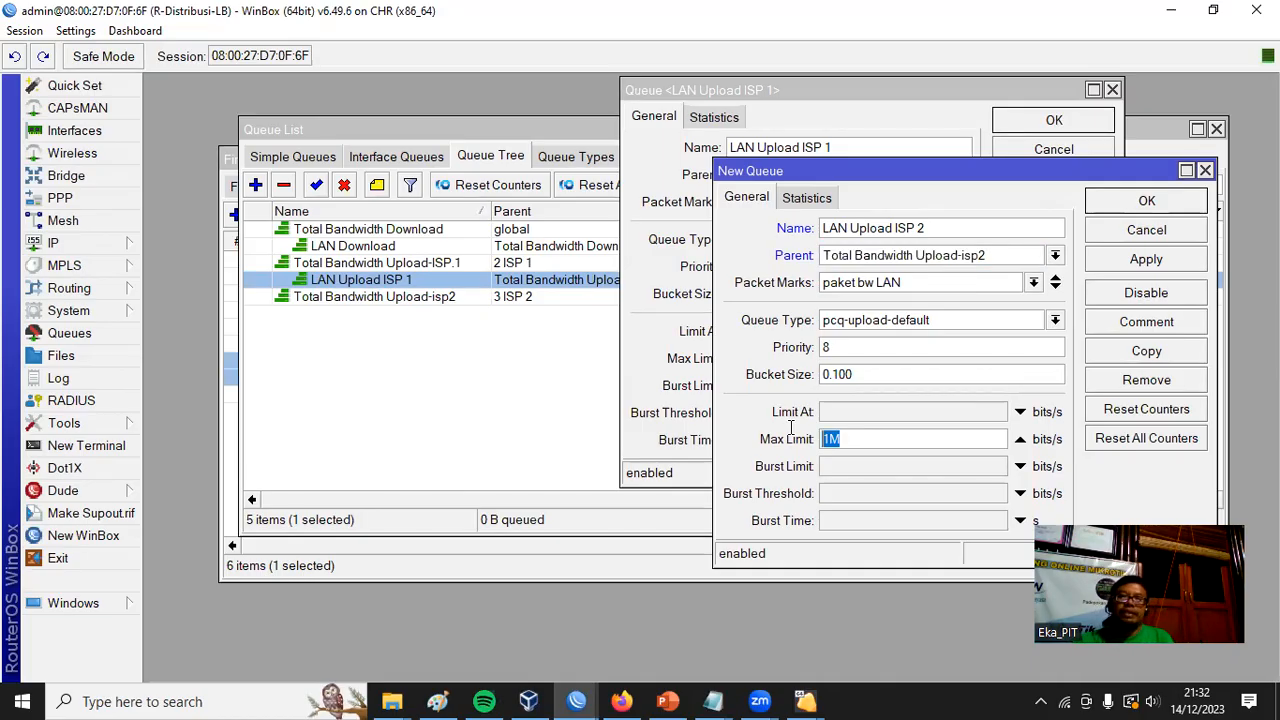
click(1168, 204)
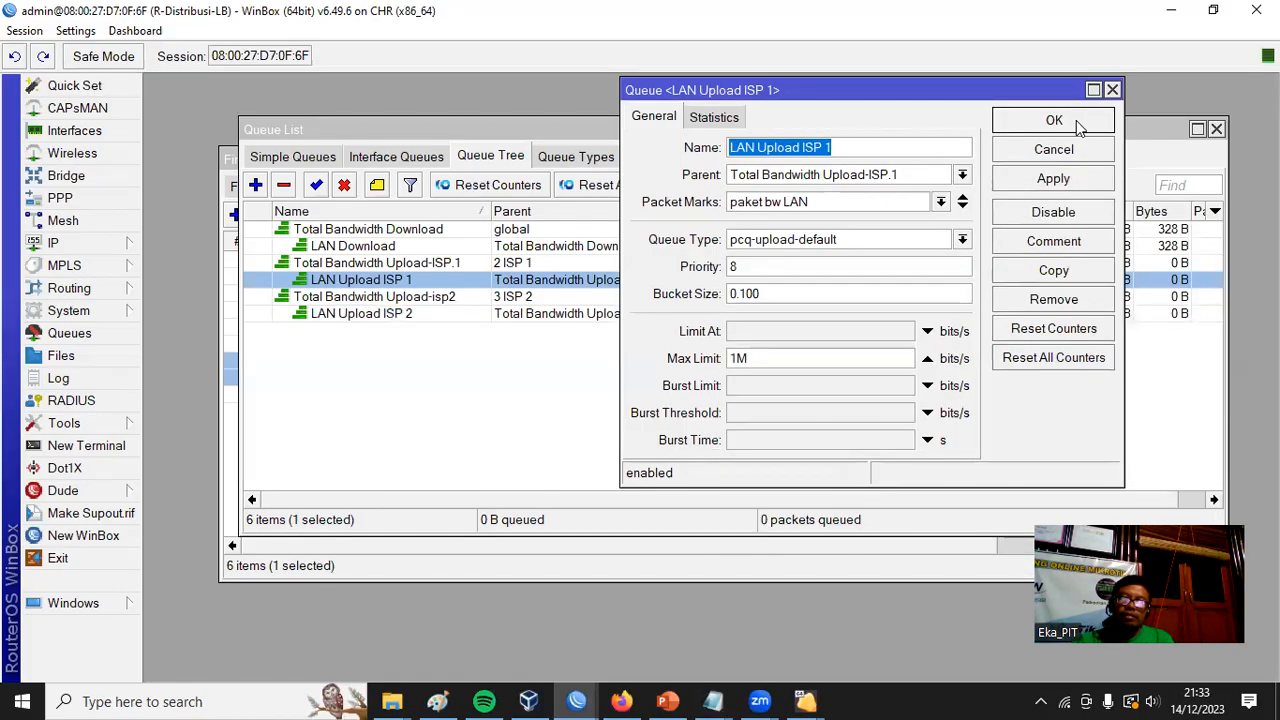
click(1076, 120)
click(578, 452)
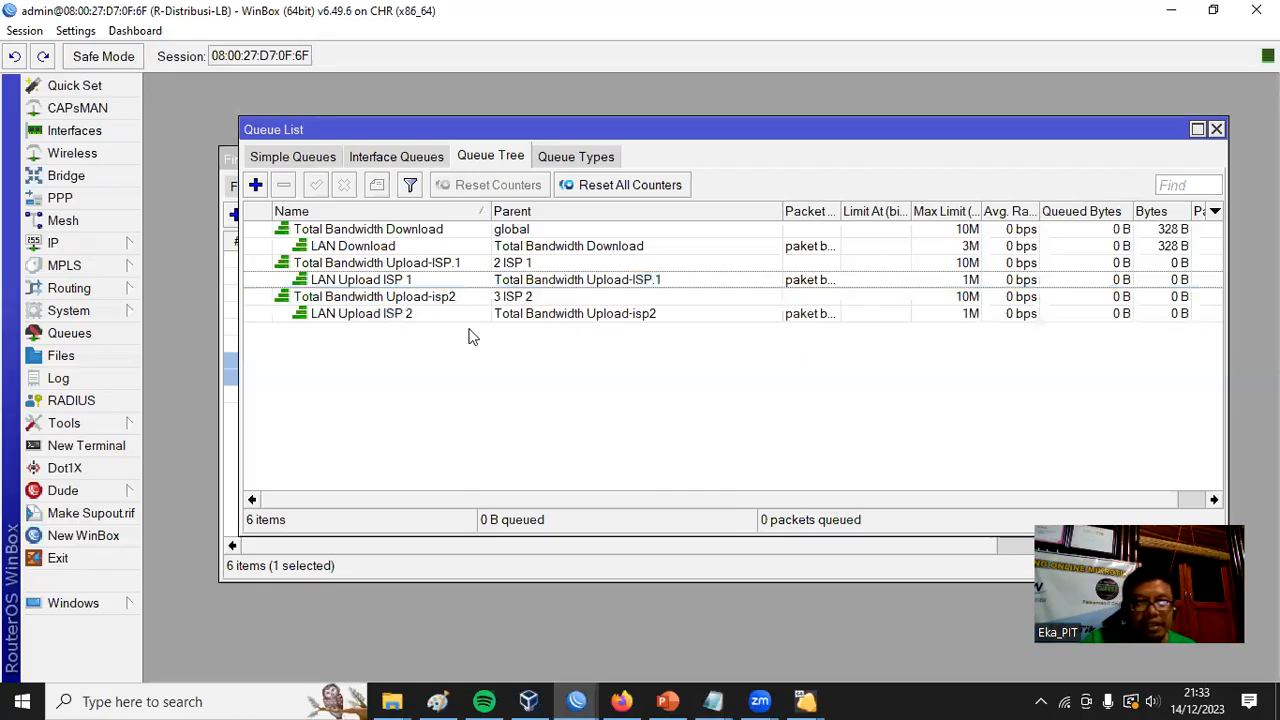
Widen the Avg. Rate column of the queue tree list and move the queue list window slightly up
click(376, 248)
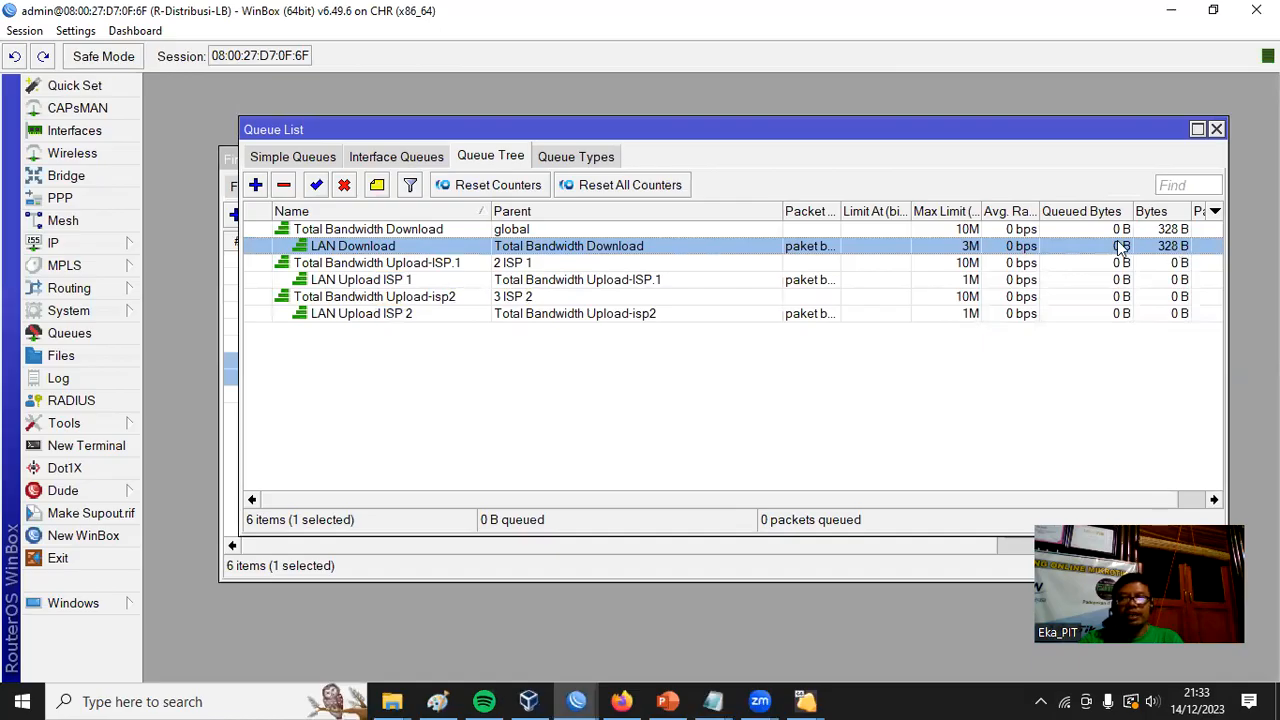
drag(1040, 211, 1071, 211)
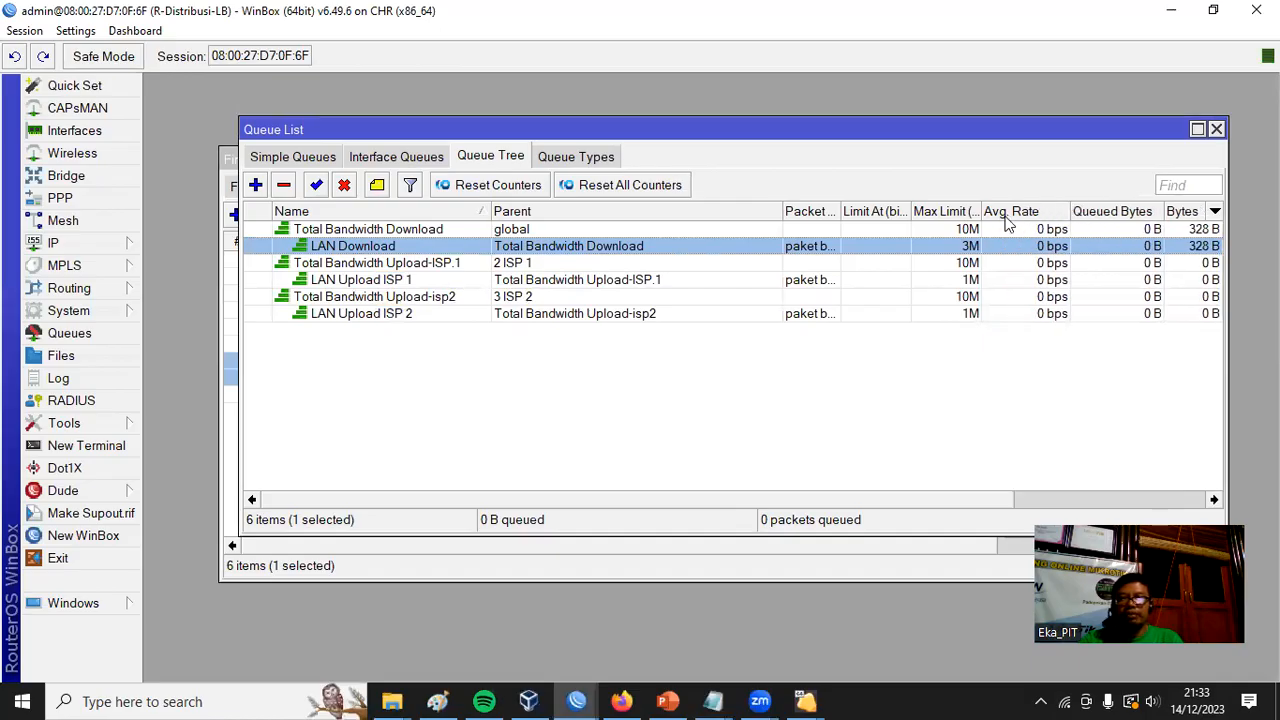
drag(826, 131, 837, 101)
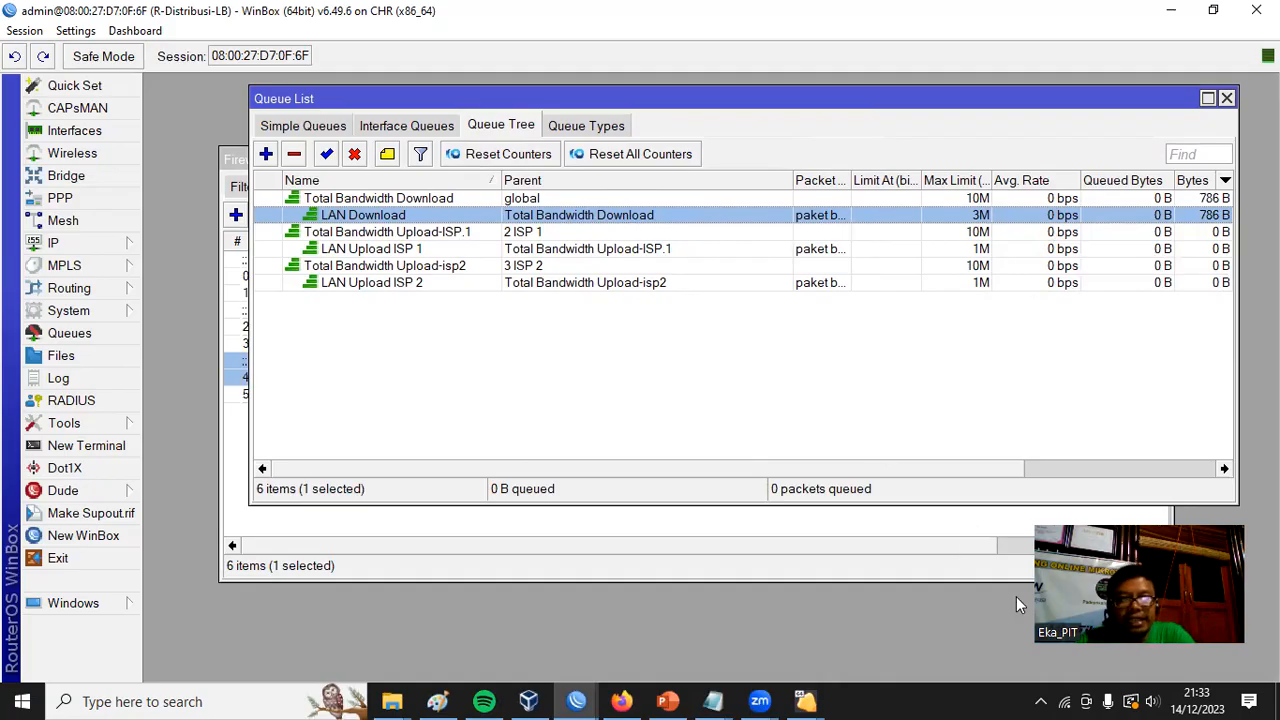
drag(1010, 473, 909, 465)
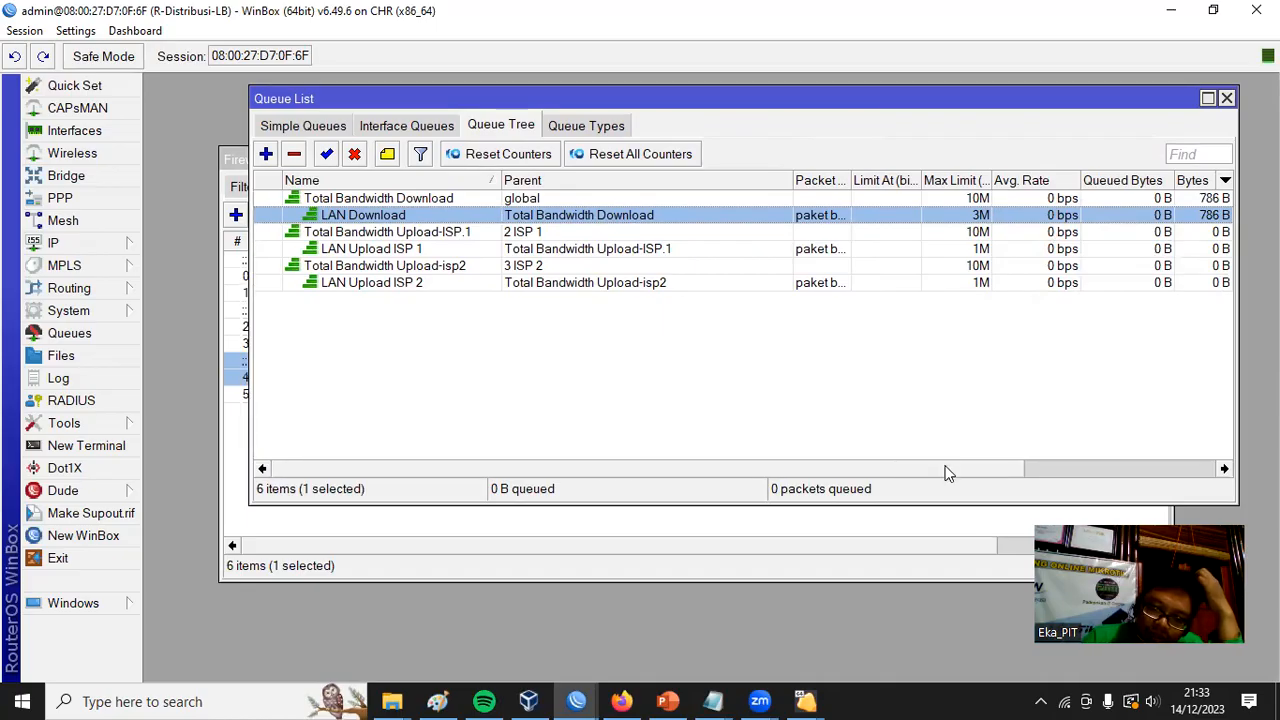
drag(948, 470, 605, 467)
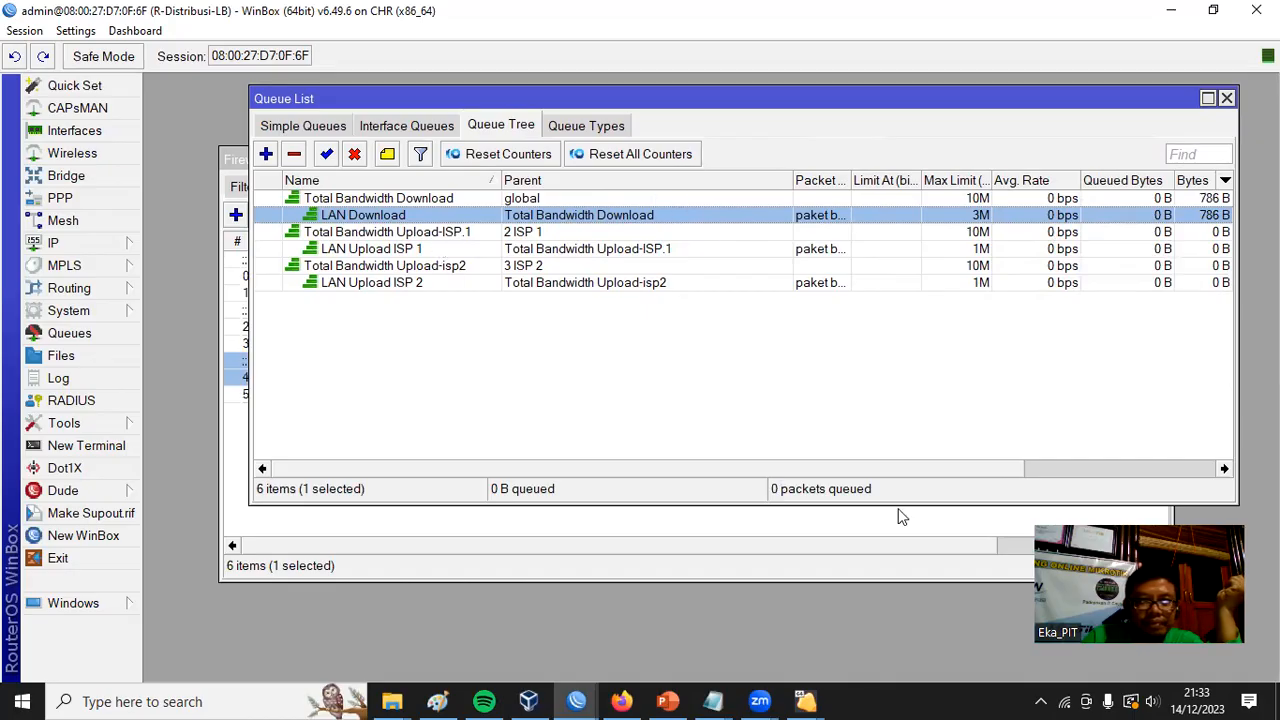
Correct the LAN mangle rule's comment to "Menandai Traffic untuk Bandwidth Management" and widen the mangle list's Action column
click(62, 245)
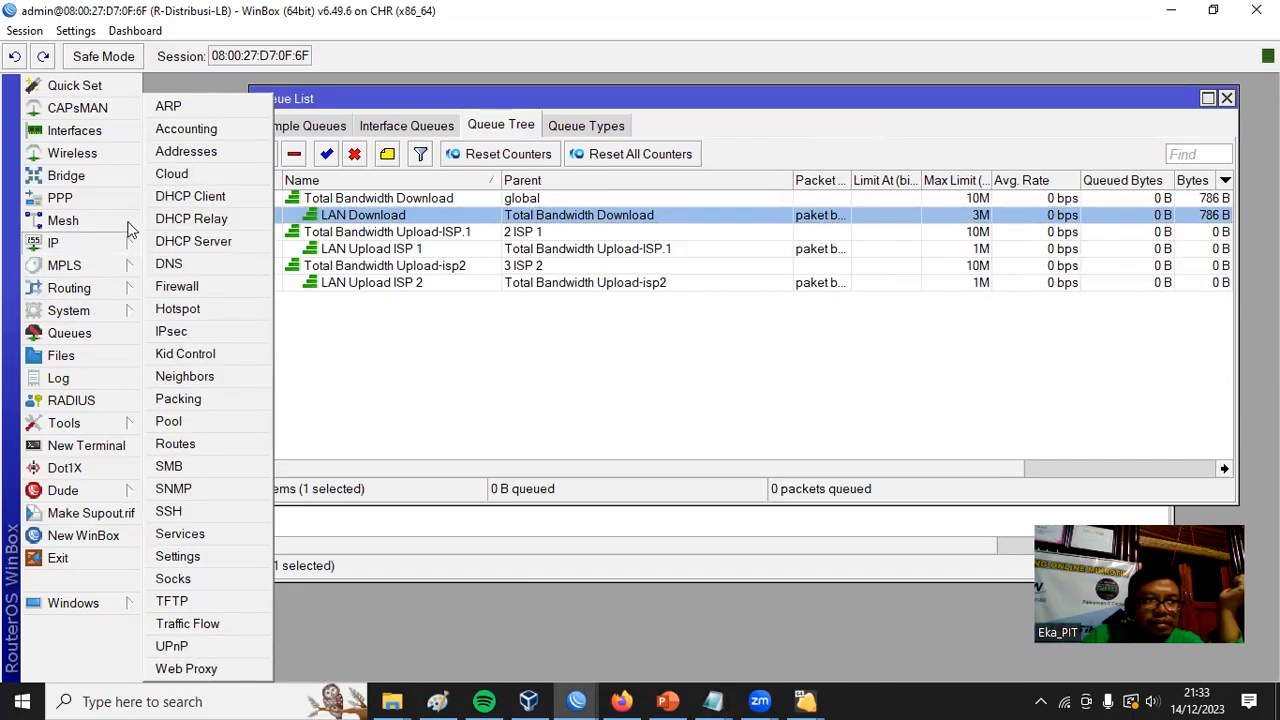
click(200, 287)
drag(410, 165, 408, 54)
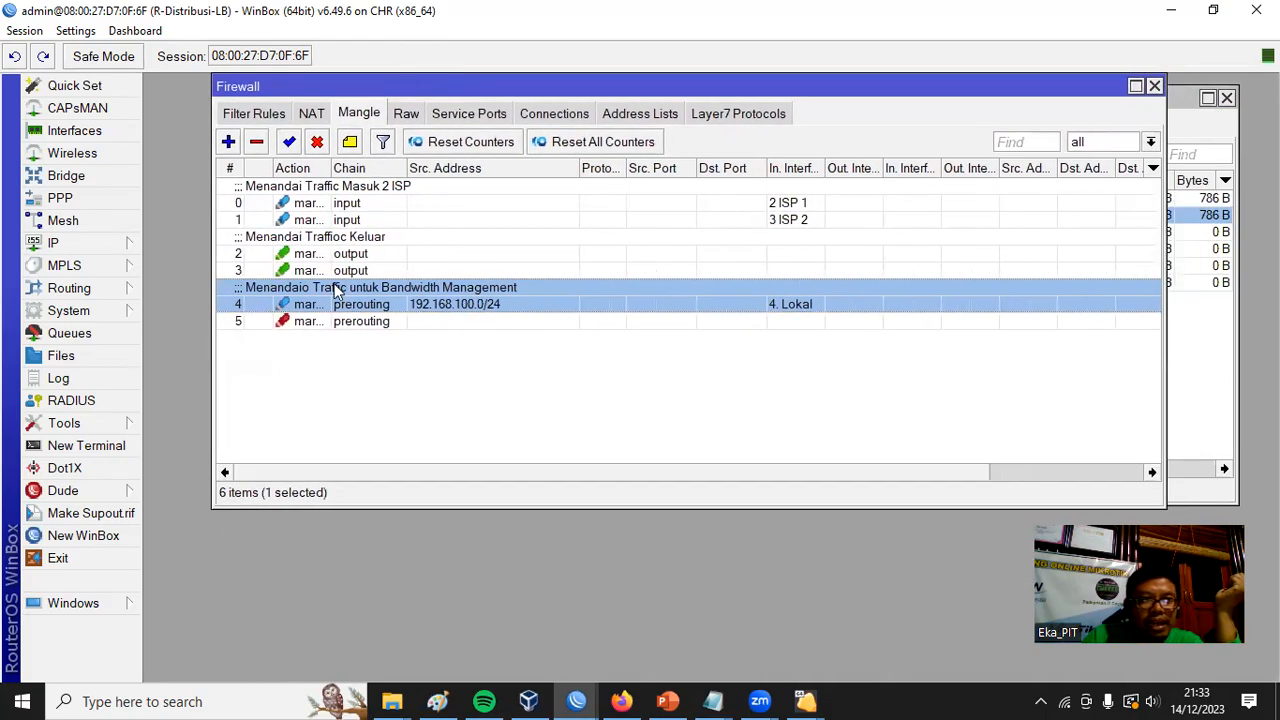
click(349, 141)
click(490, 308)
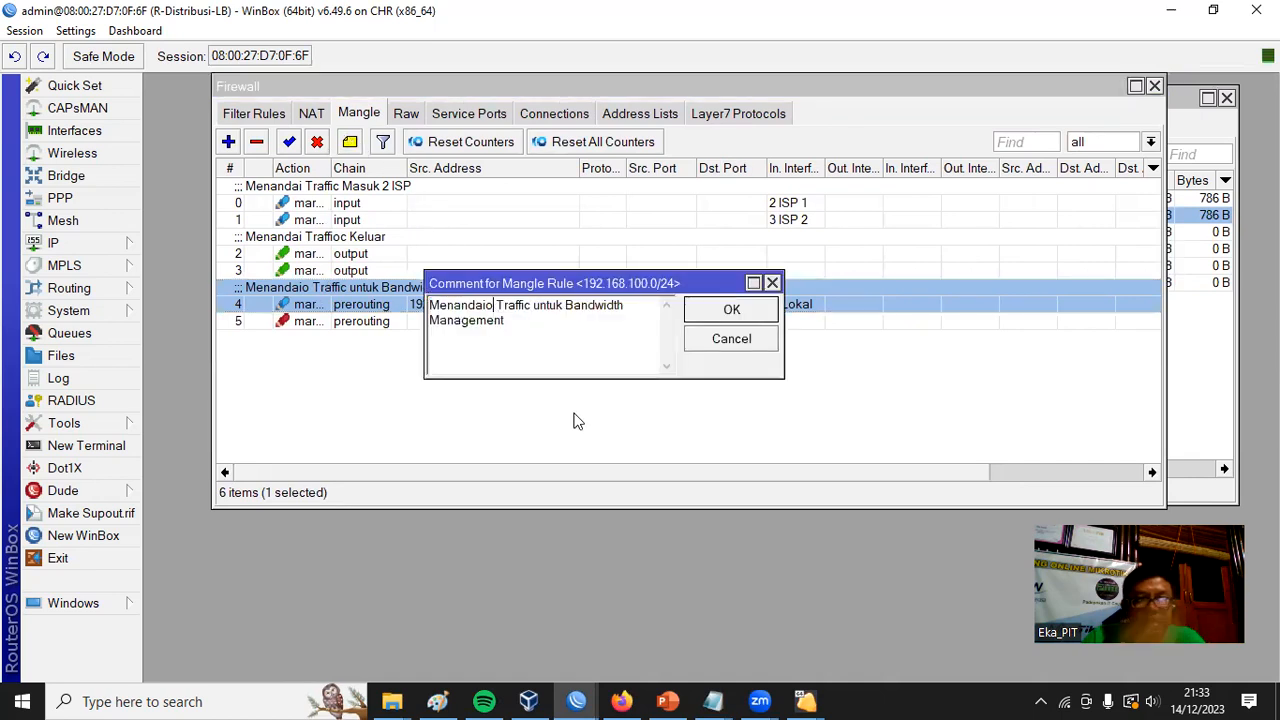
key(BackSpace)
click(731, 310)
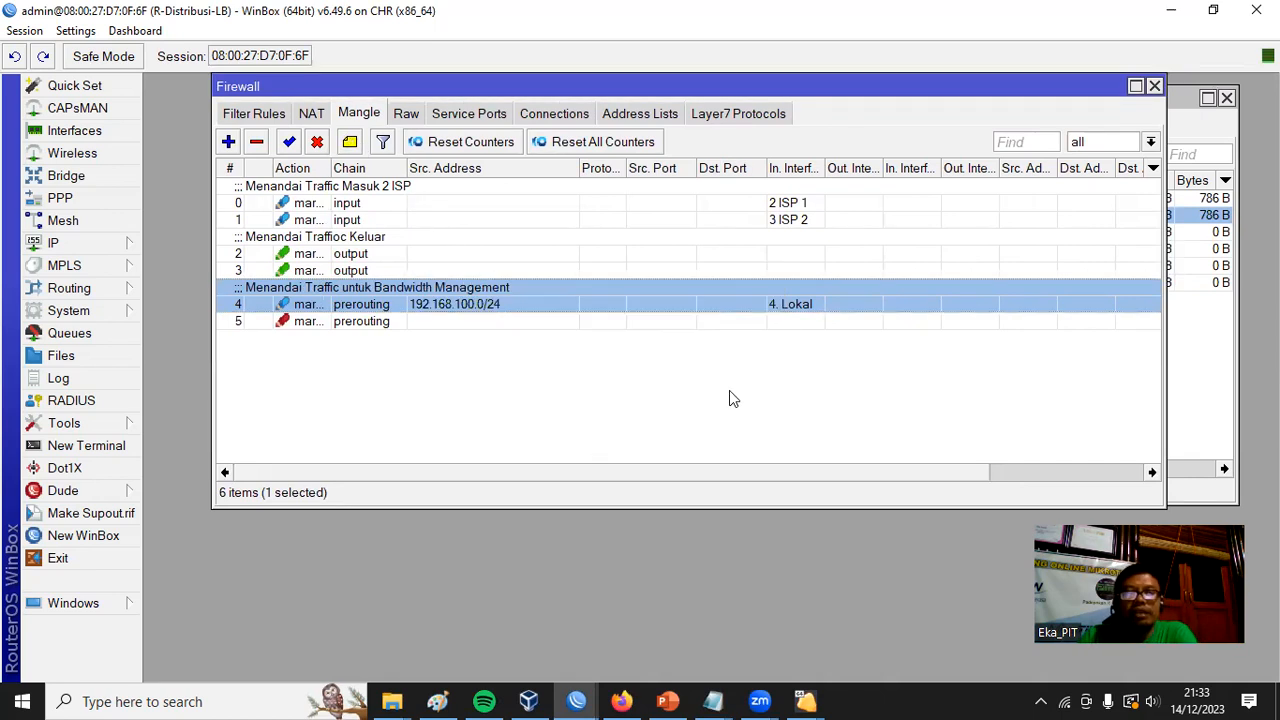
drag(340, 162, 452, 165)
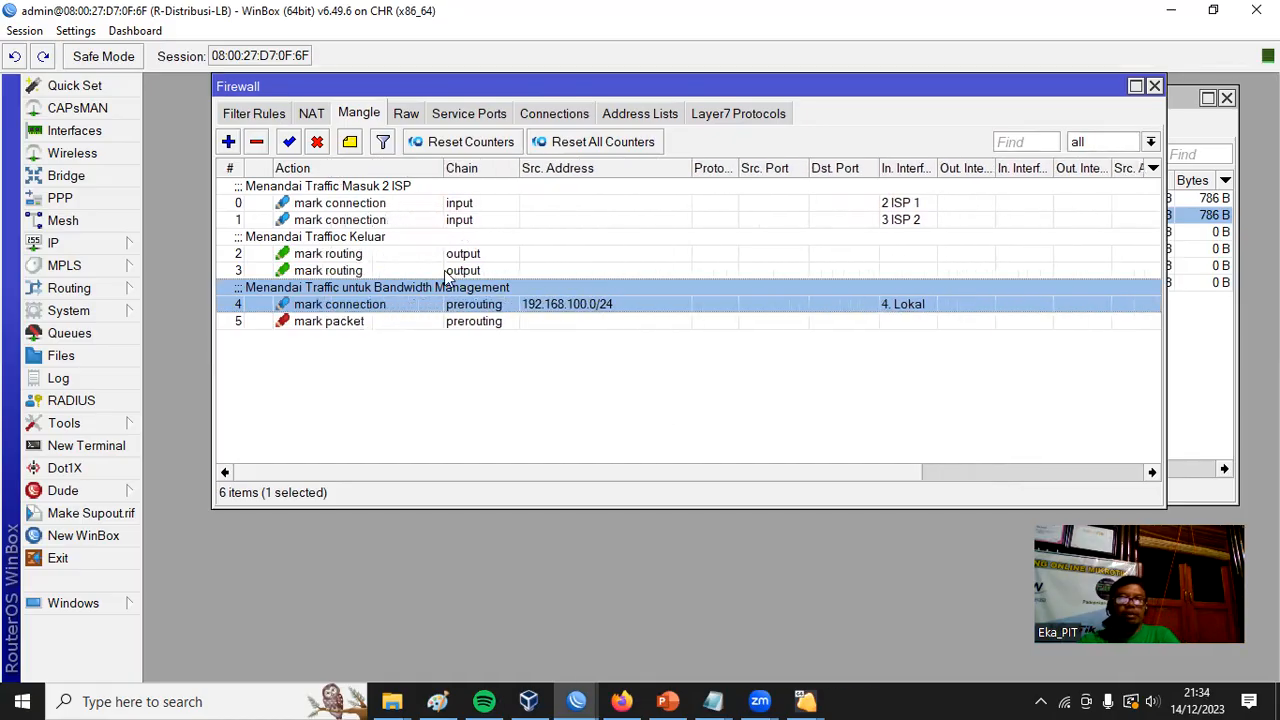
Review the LAN mark connection rule's chain, source address, incoming interface, new connection mark and passthrough setting
click(453, 325)
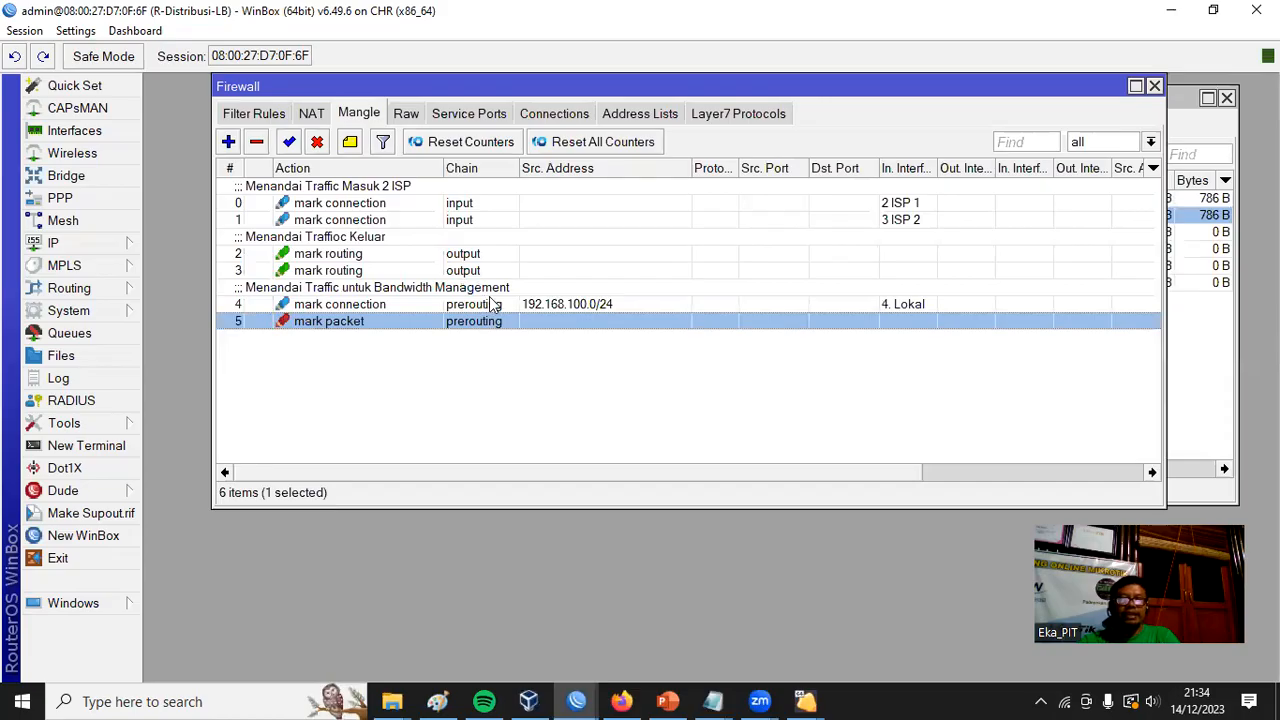
click(478, 305)
double_click(440, 305)
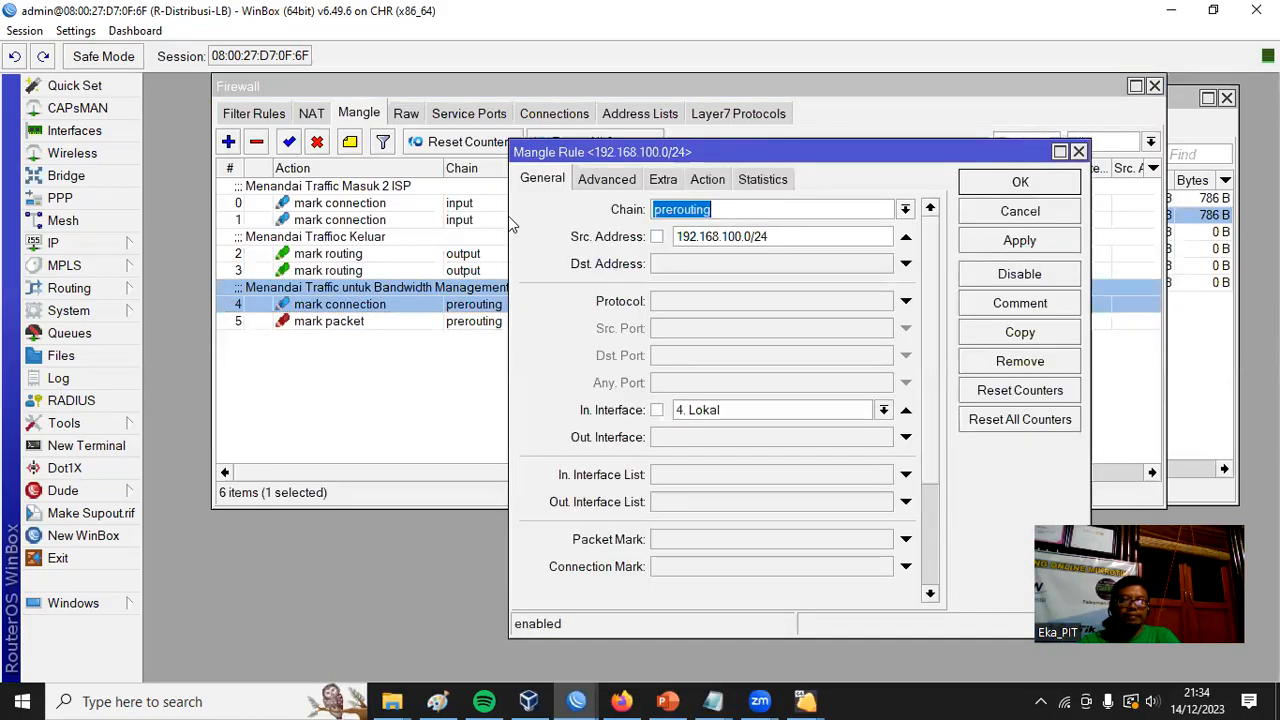
drag(729, 150, 687, 121)
drag(735, 206, 598, 200)
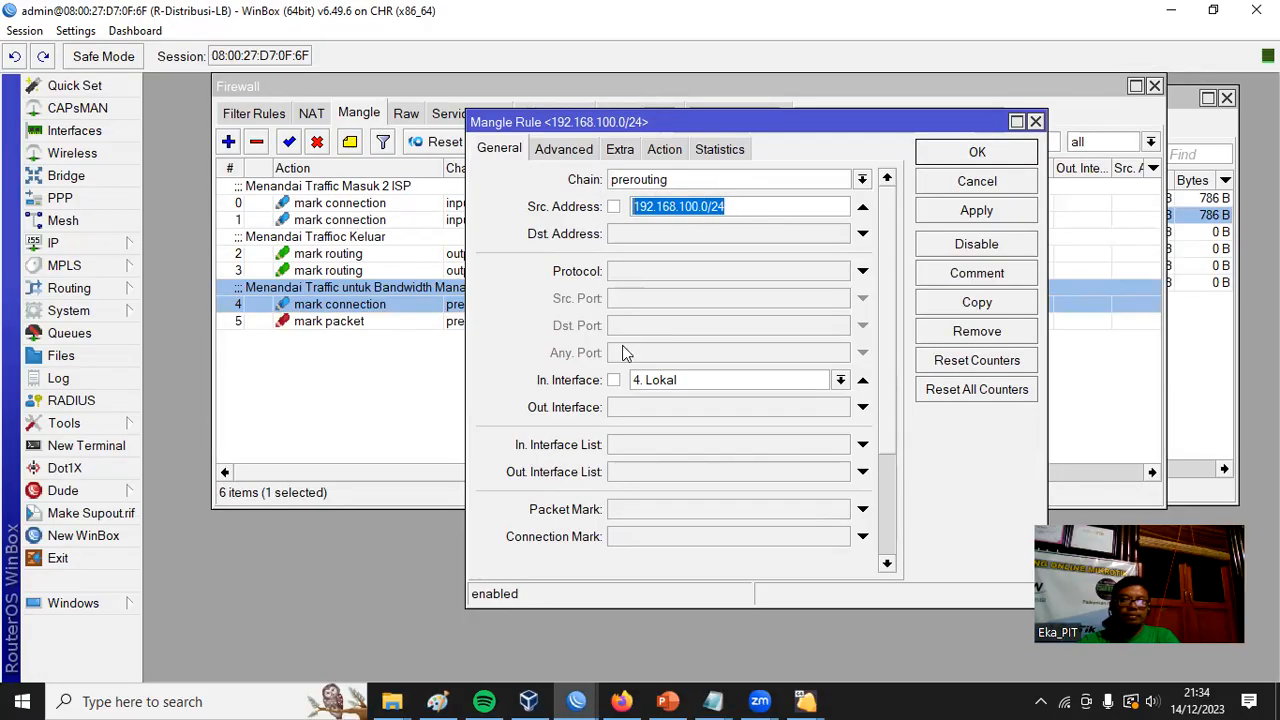
click(664, 149)
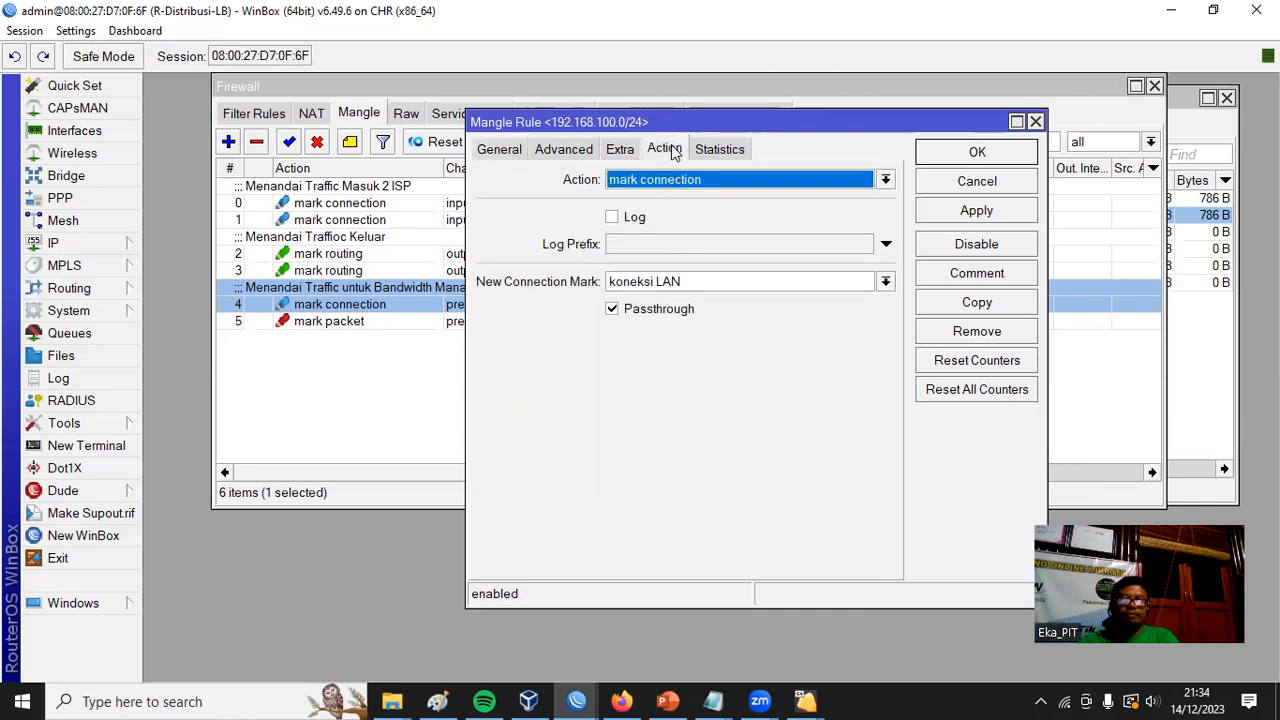
click(492, 150)
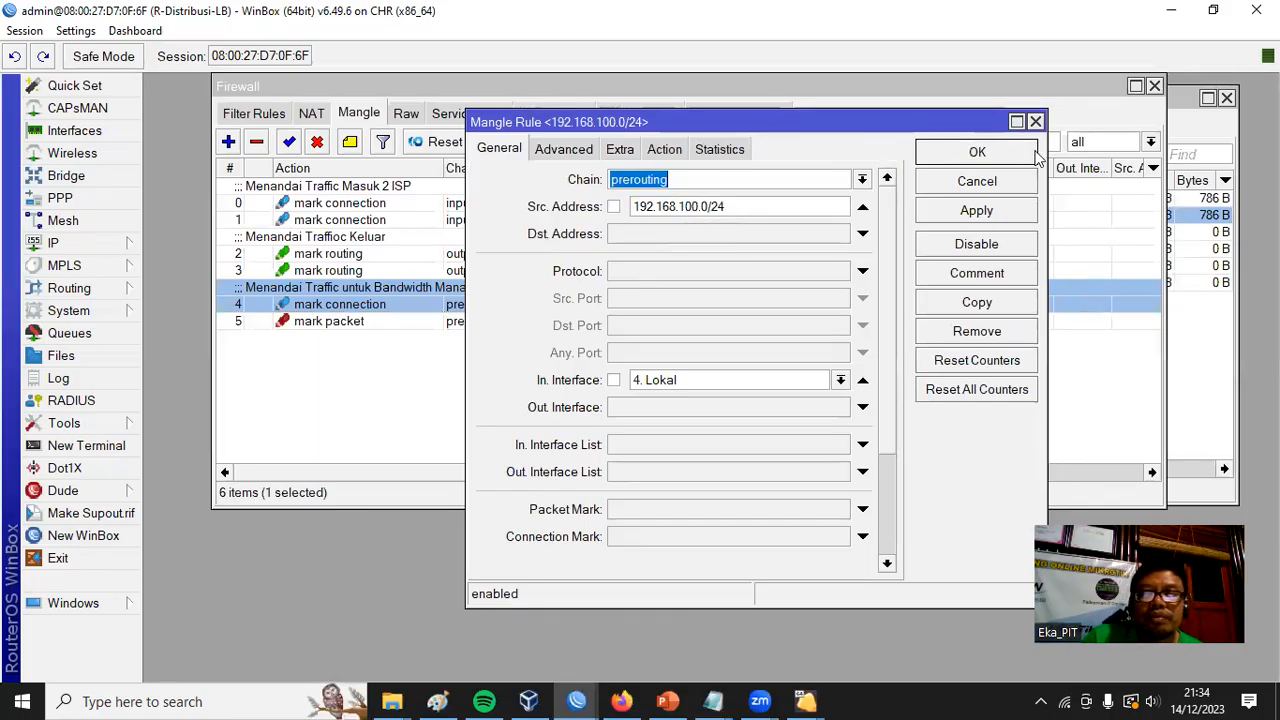
click(664, 149)
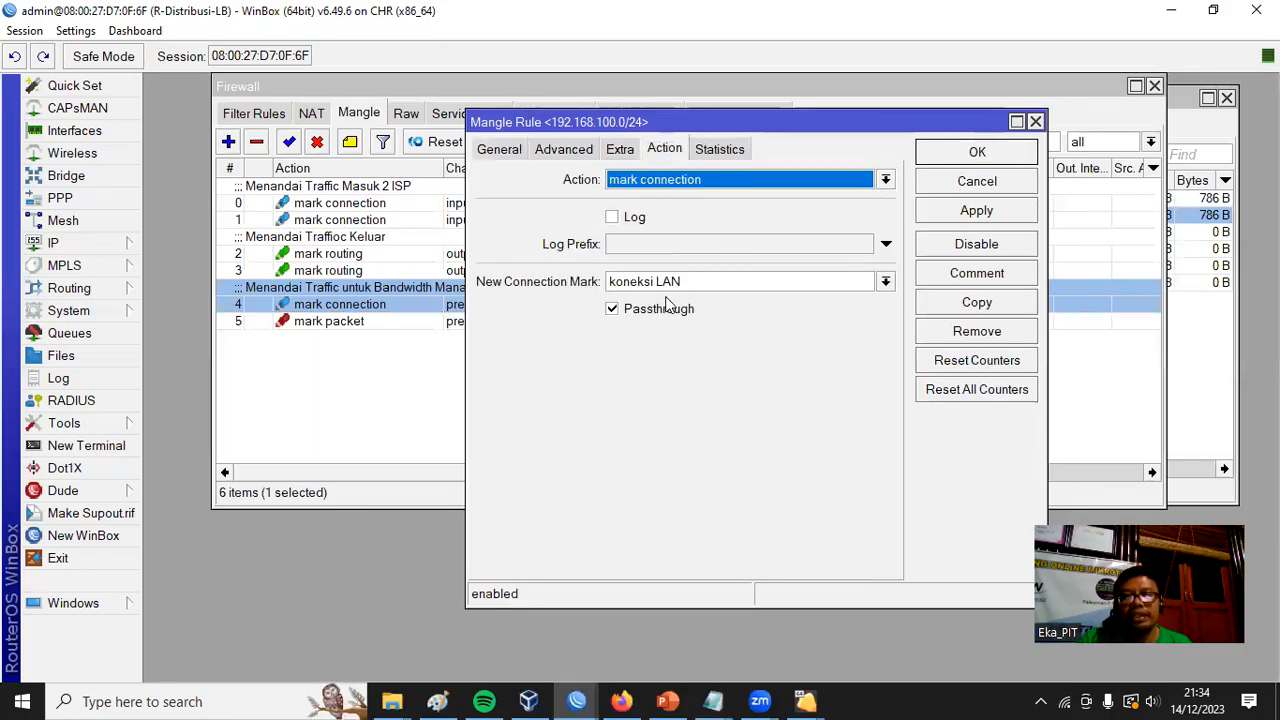
click(1013, 149)
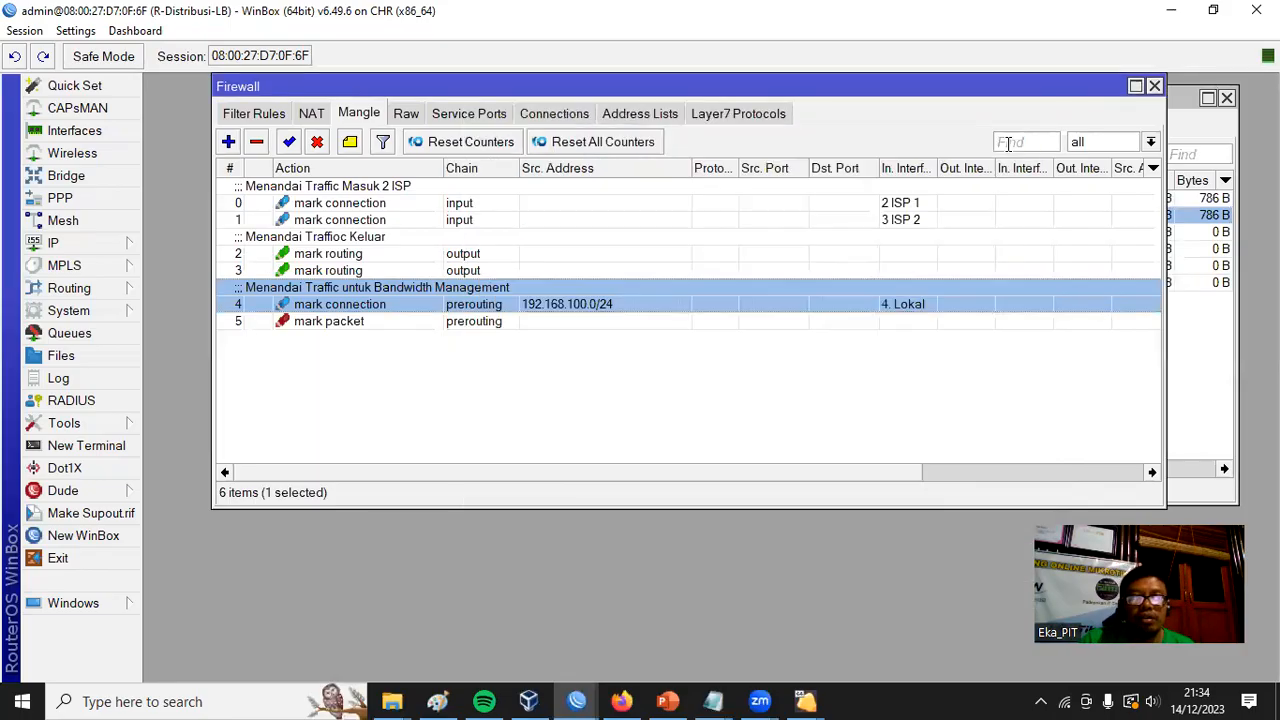
Review the mark packet rule's chain, connection mark, new packet mark and passthrough setting
double_click(358, 322)
click(503, 147)
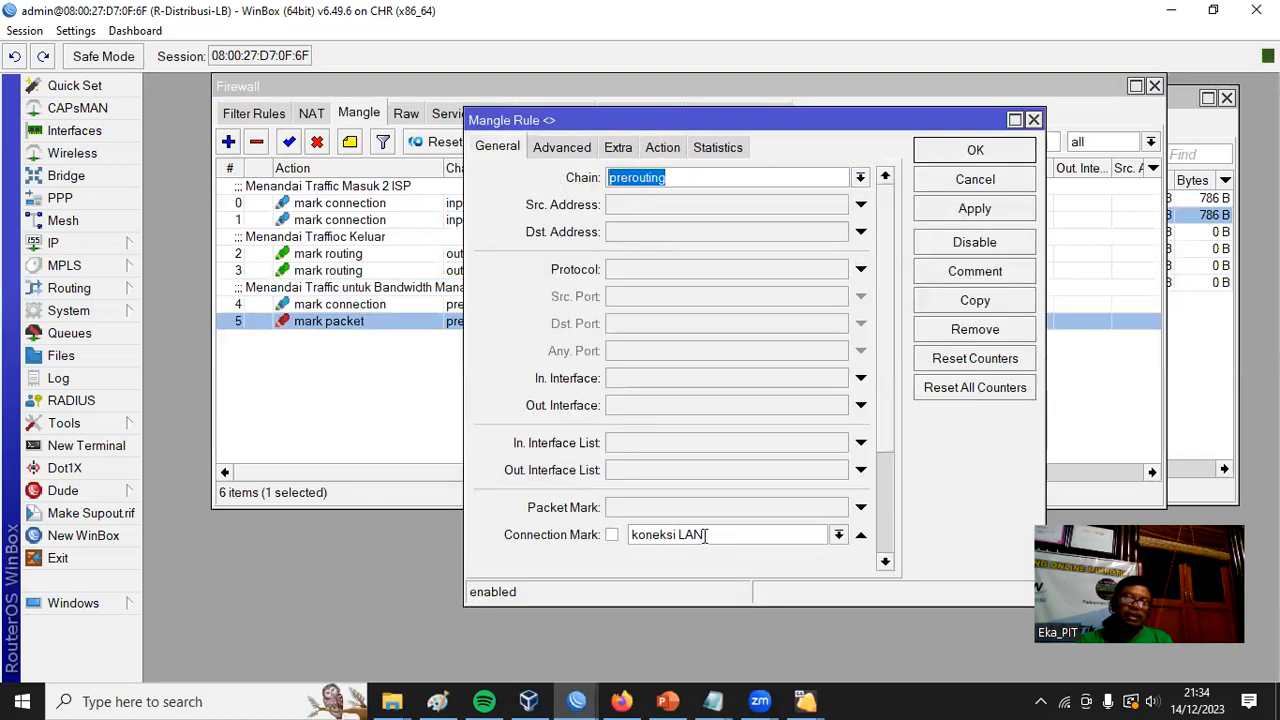
click(684, 152)
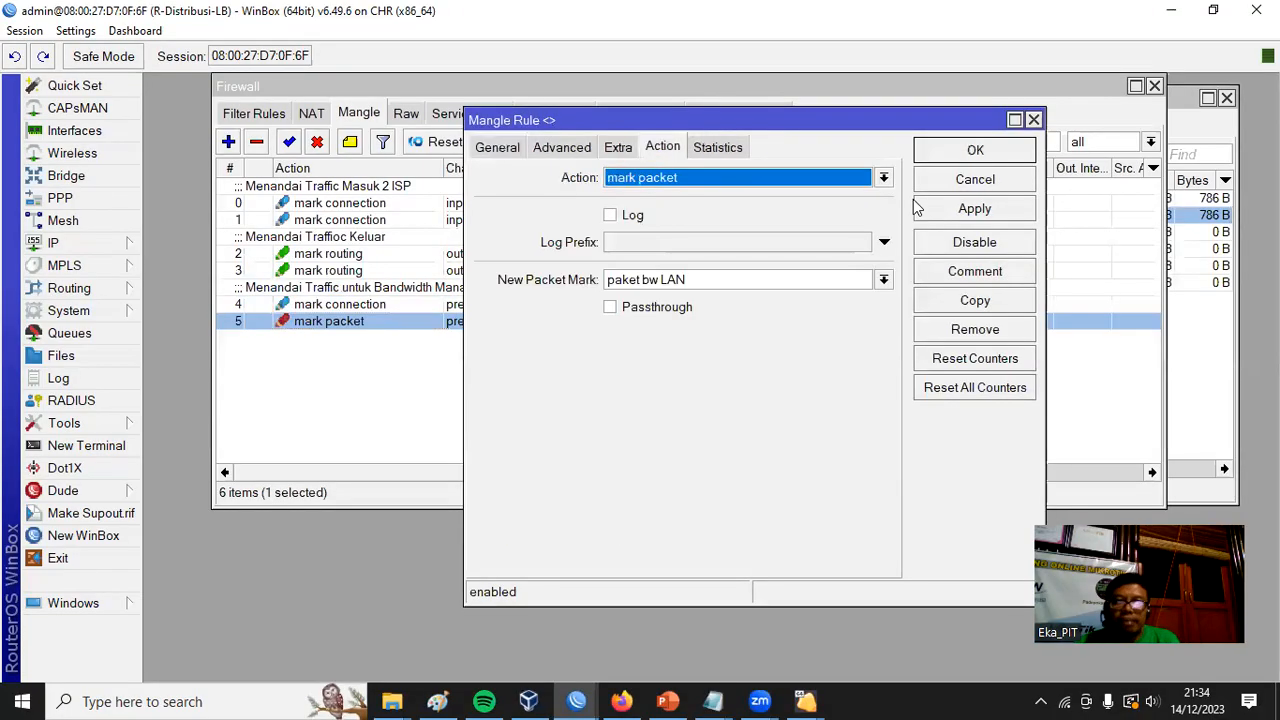
click(973, 152)
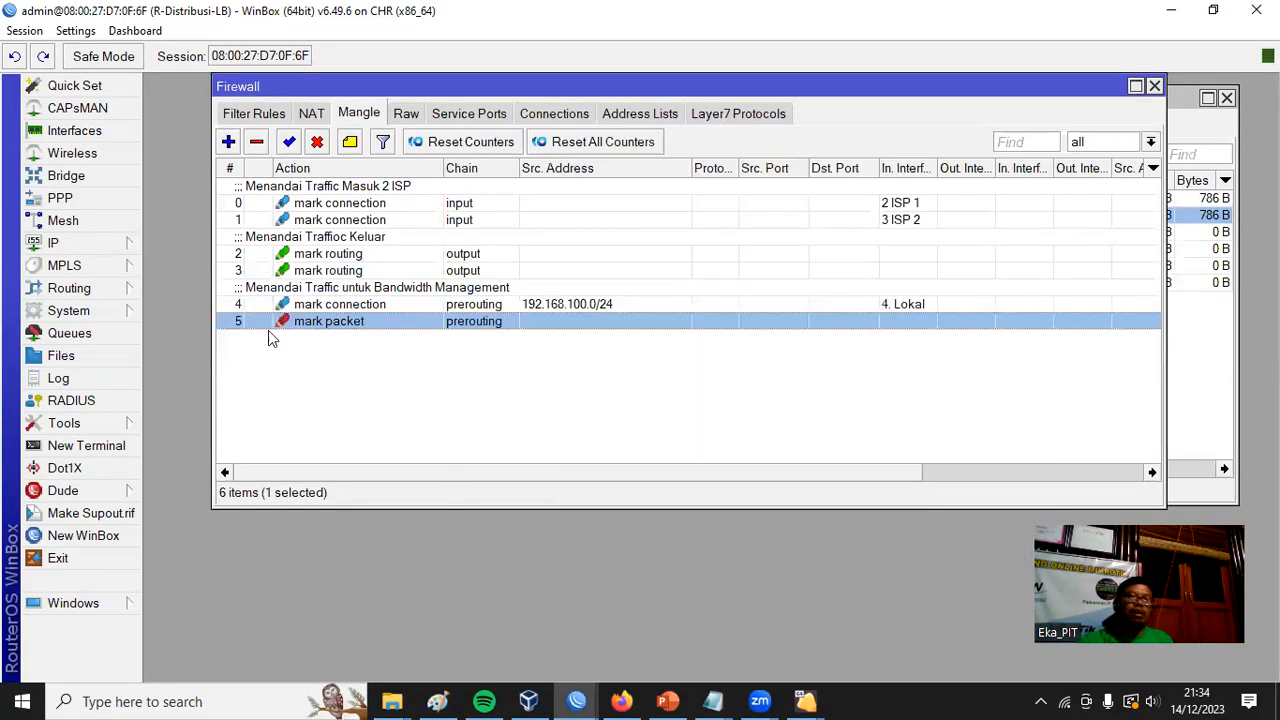
Return to the queue tree and review the settings of the total download, ISP 1 upload and ISP 2 upload parent queues
click(45, 337)
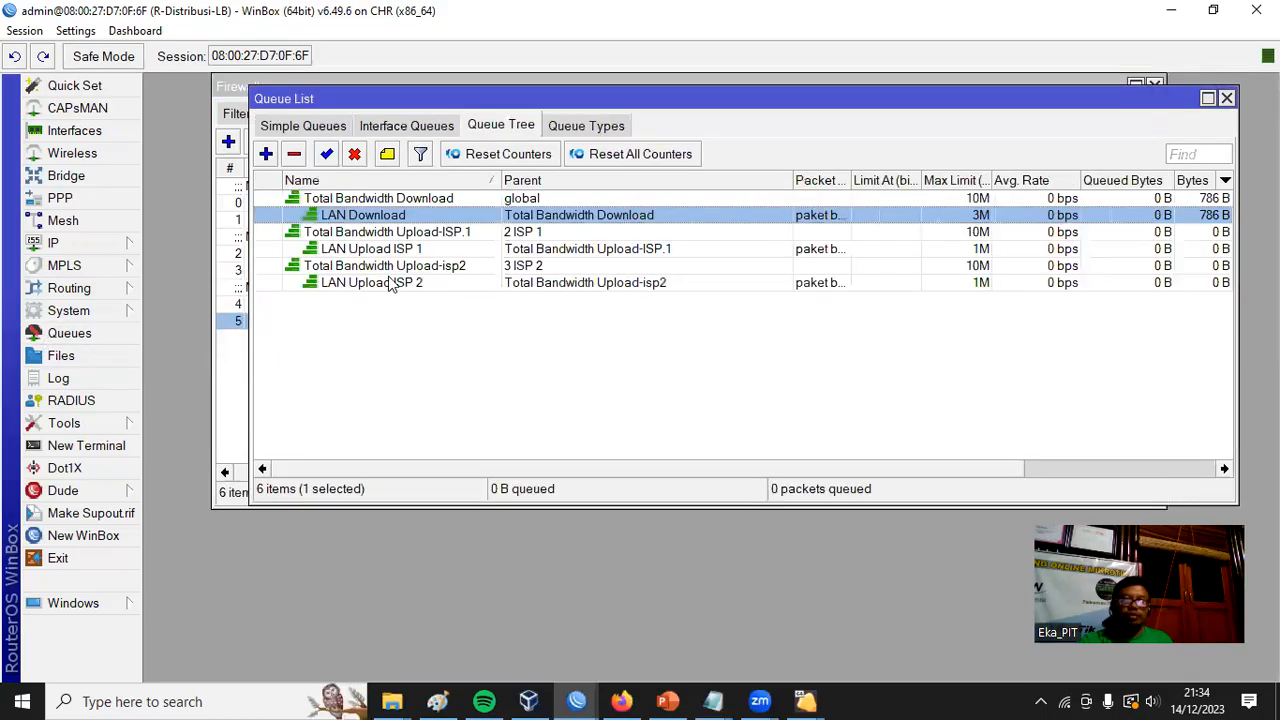
click(577, 325)
click(430, 200)
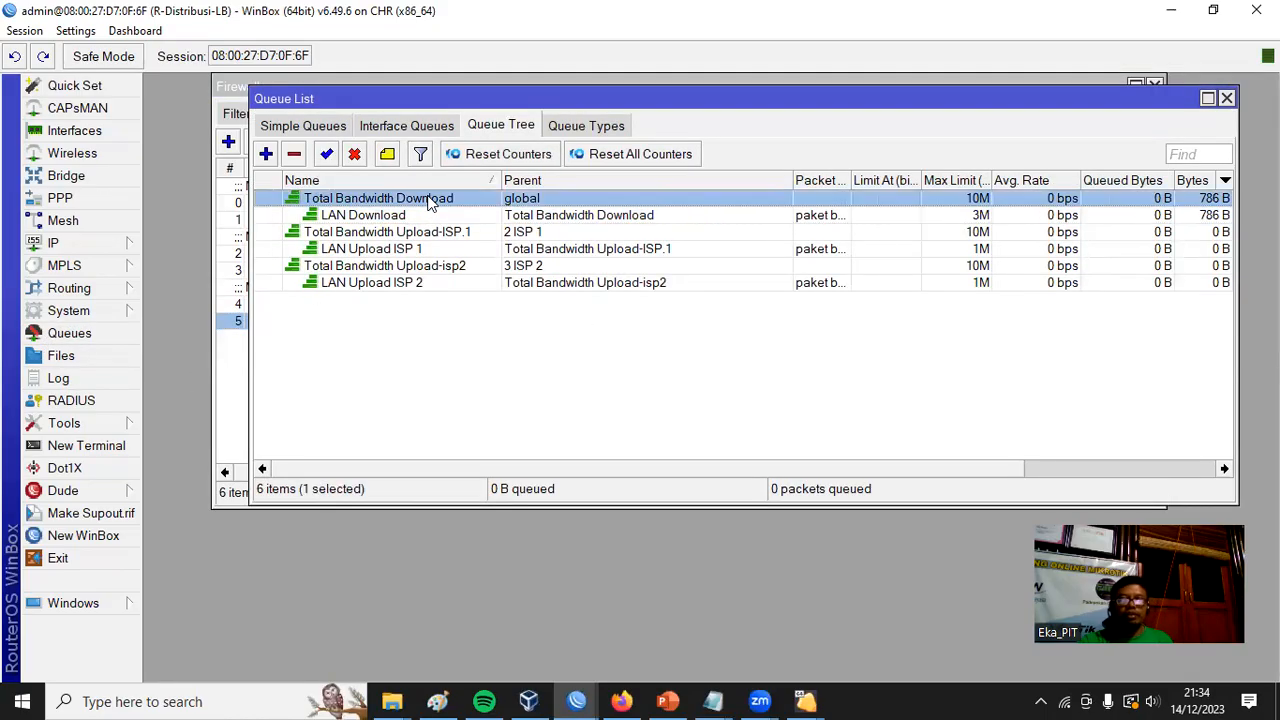
click(449, 234)
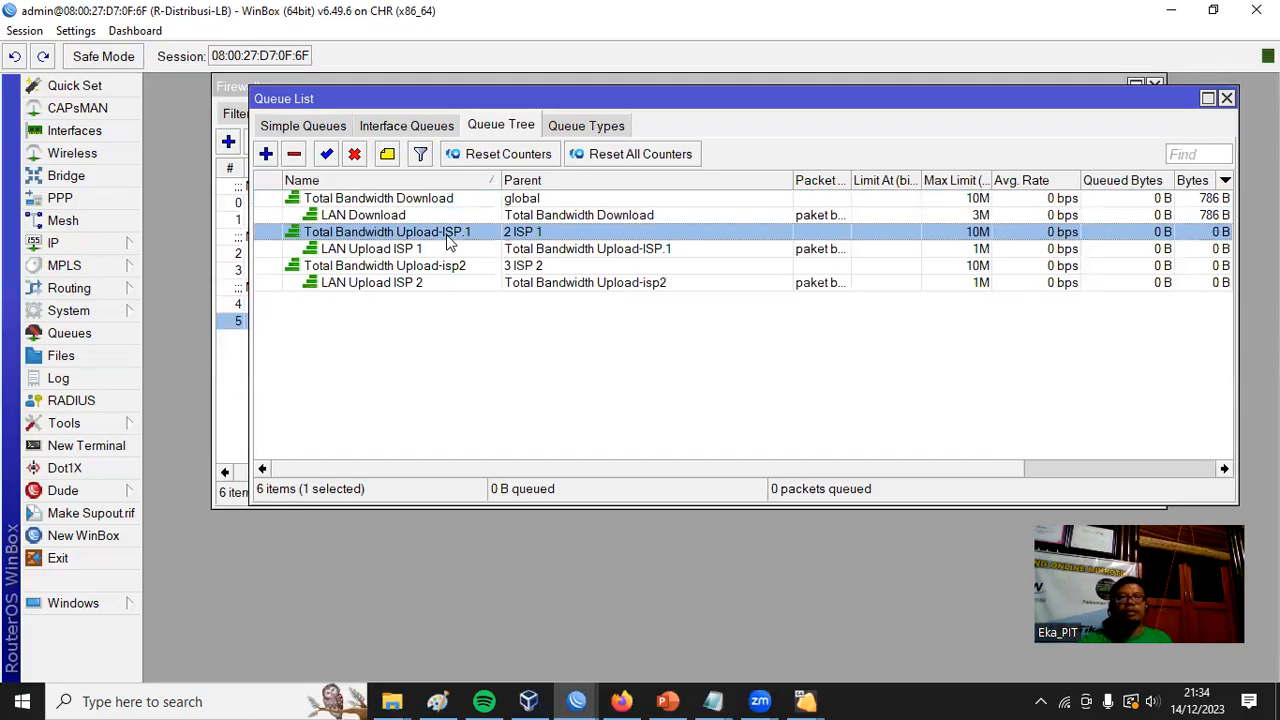
click(451, 267)
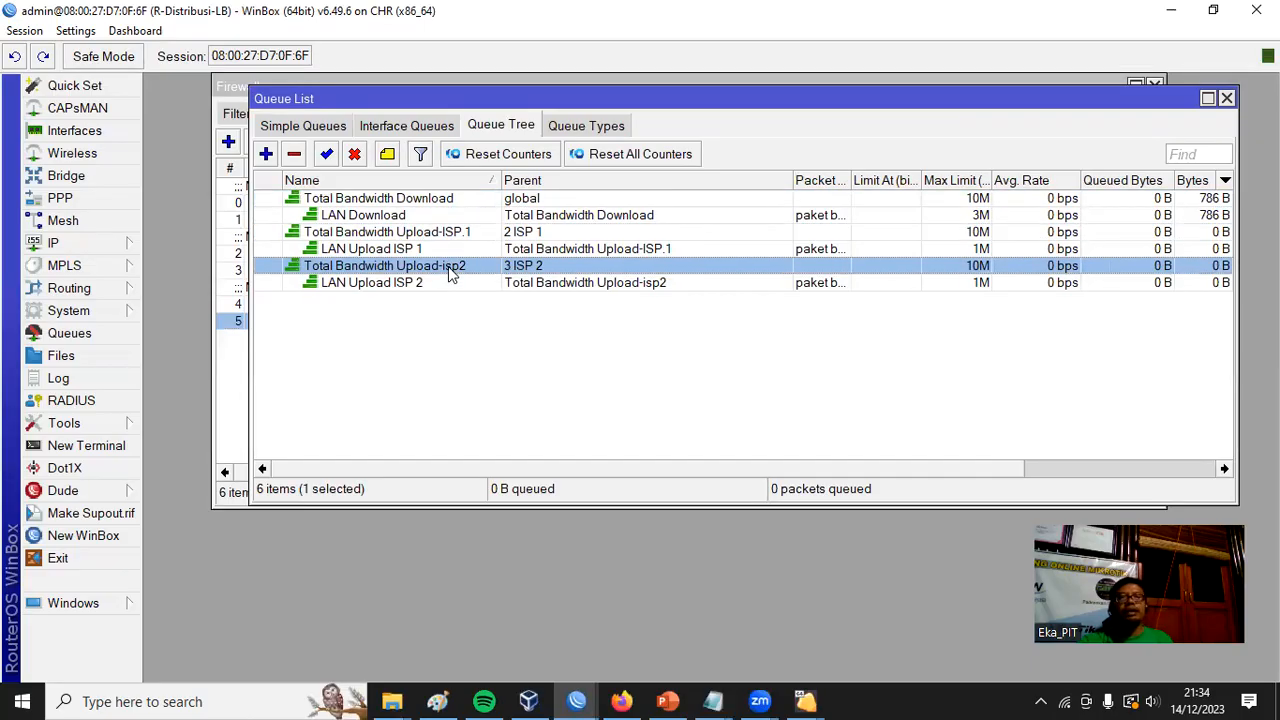
double_click(418, 200)
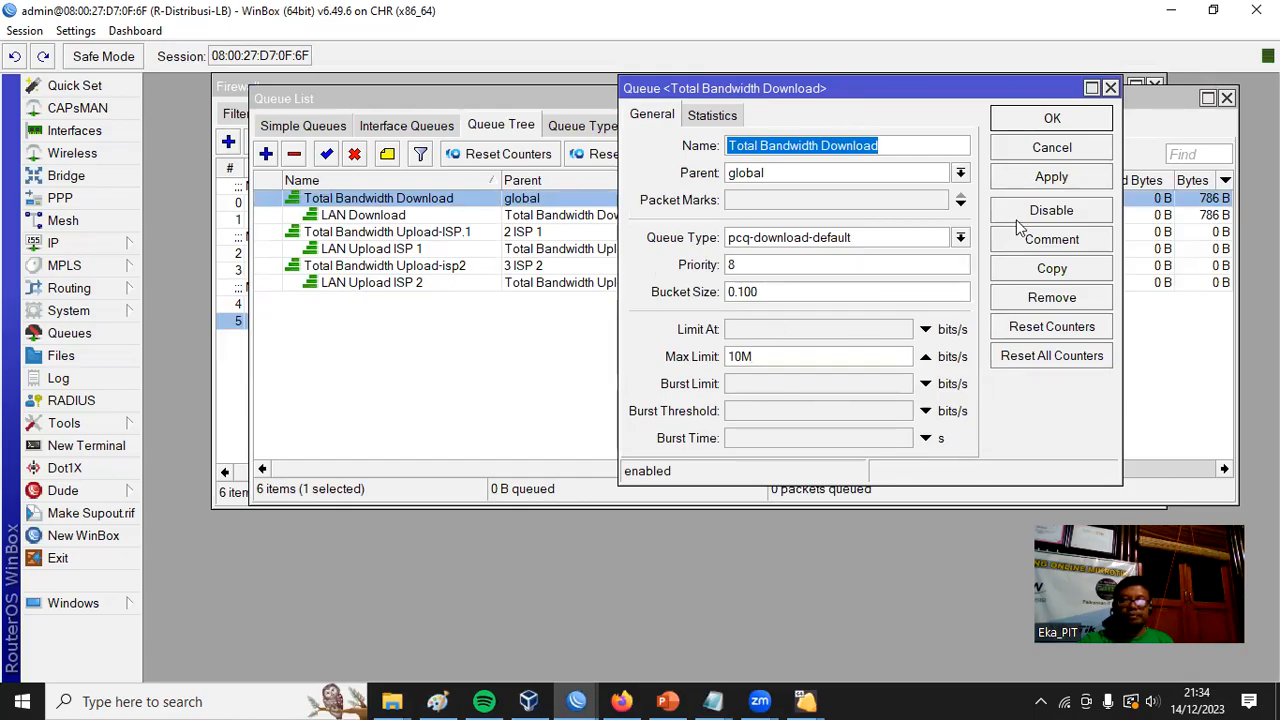
click(1035, 125)
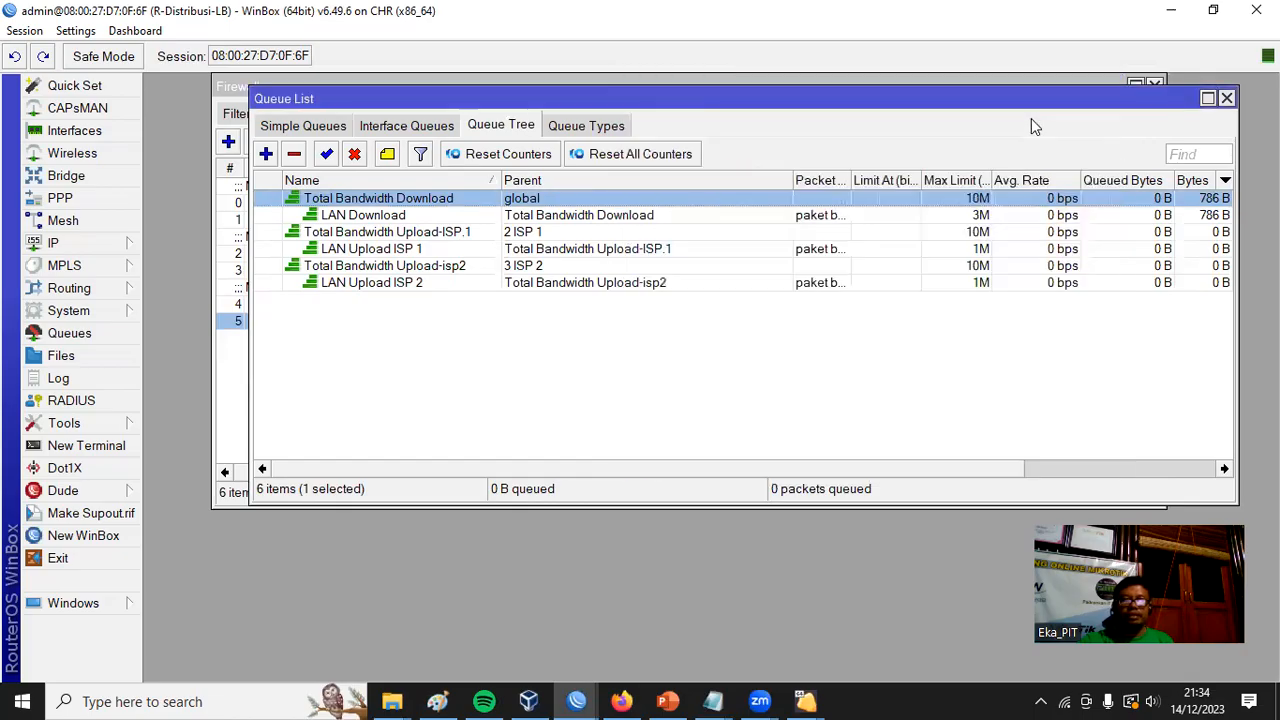
double_click(358, 234)
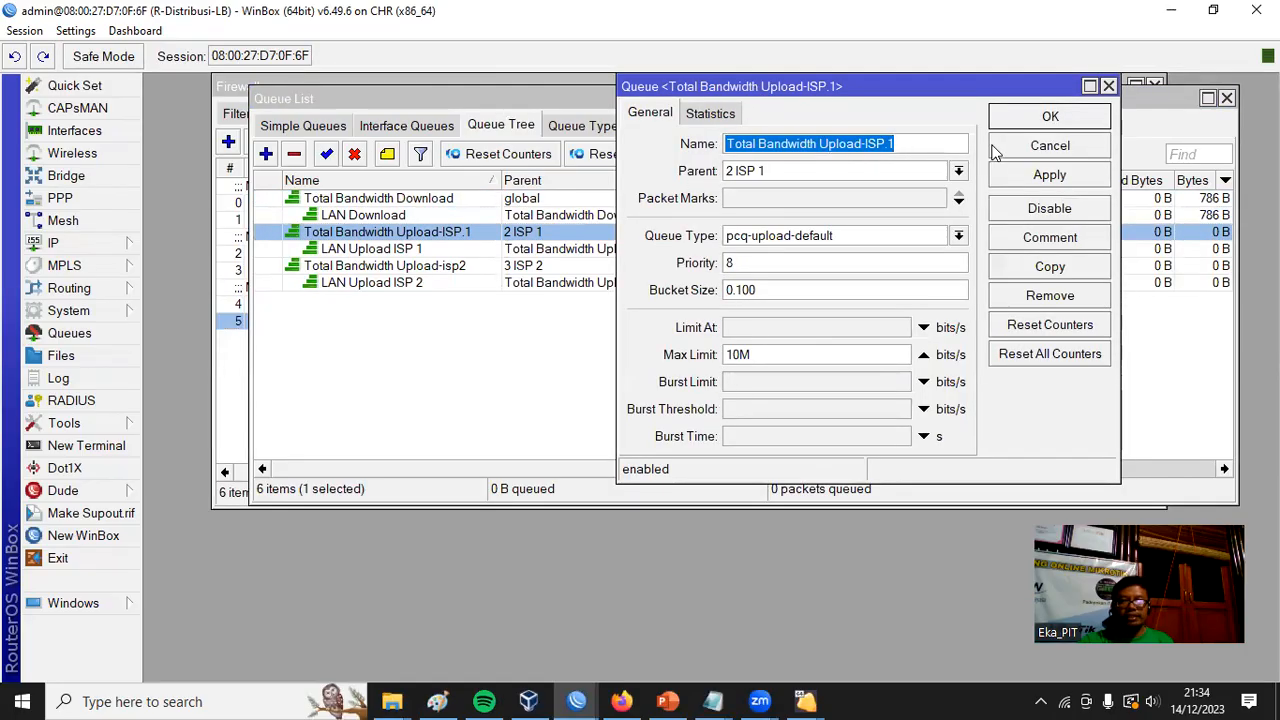
click(1048, 117)
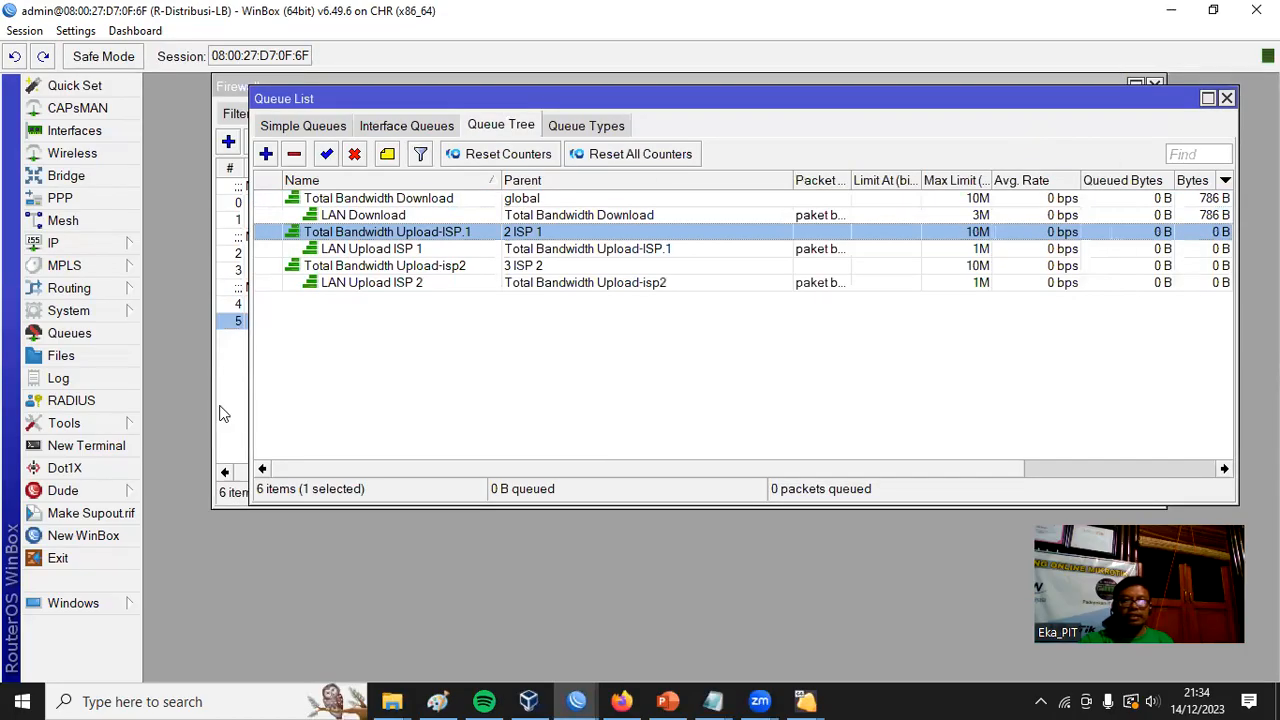
double_click(346, 267)
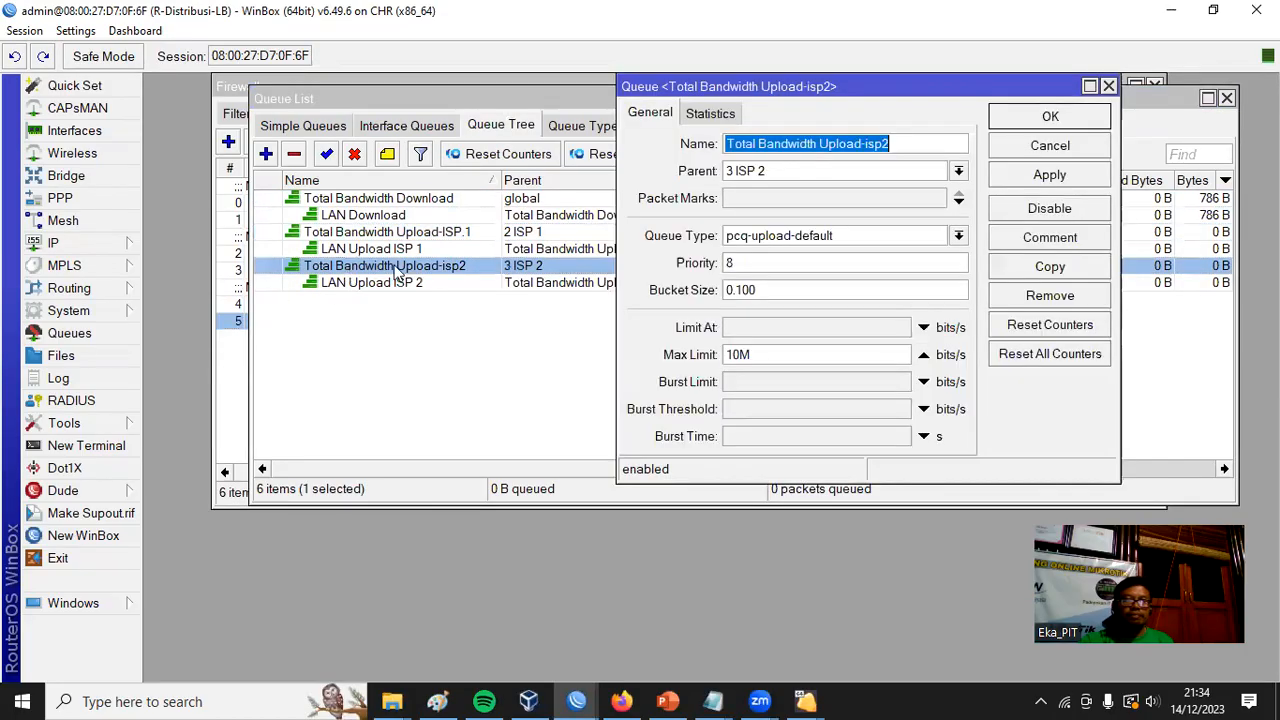
click(1052, 122)
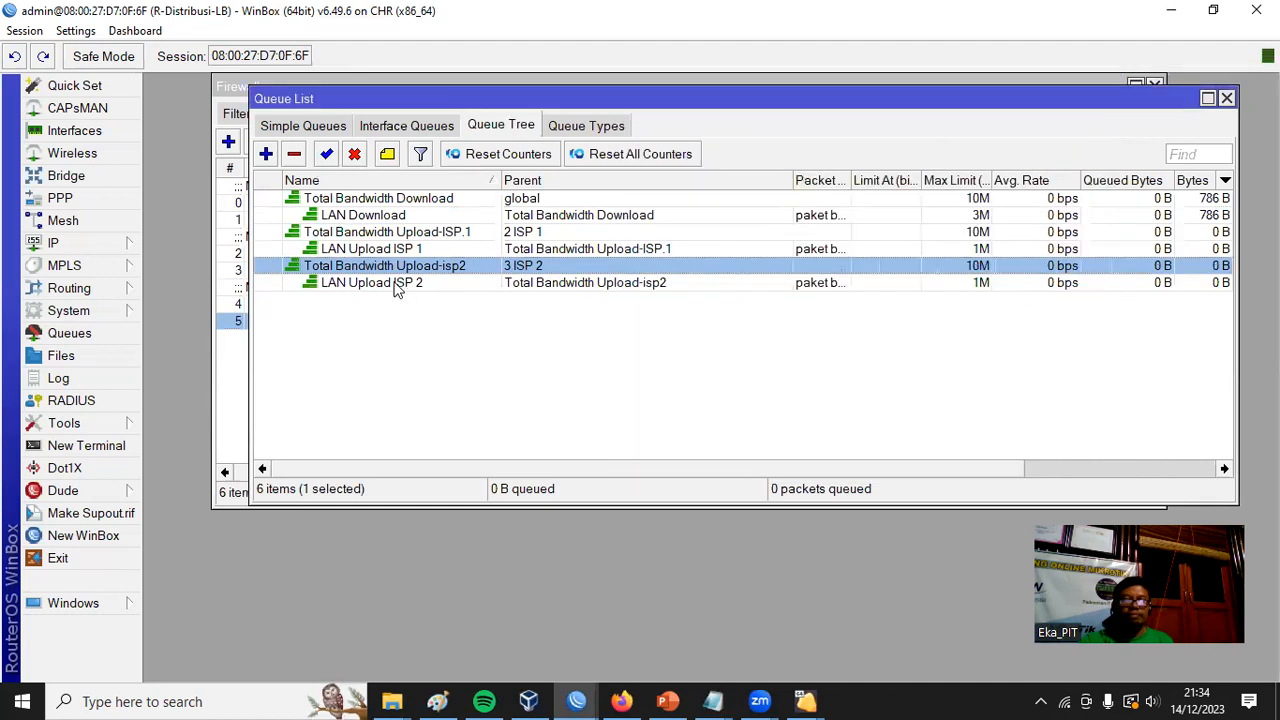
Check the LAN Download queue's packet mark, reselect "paket bw LAN" for it and save the queue
click(393, 218)
double_click(395, 220)
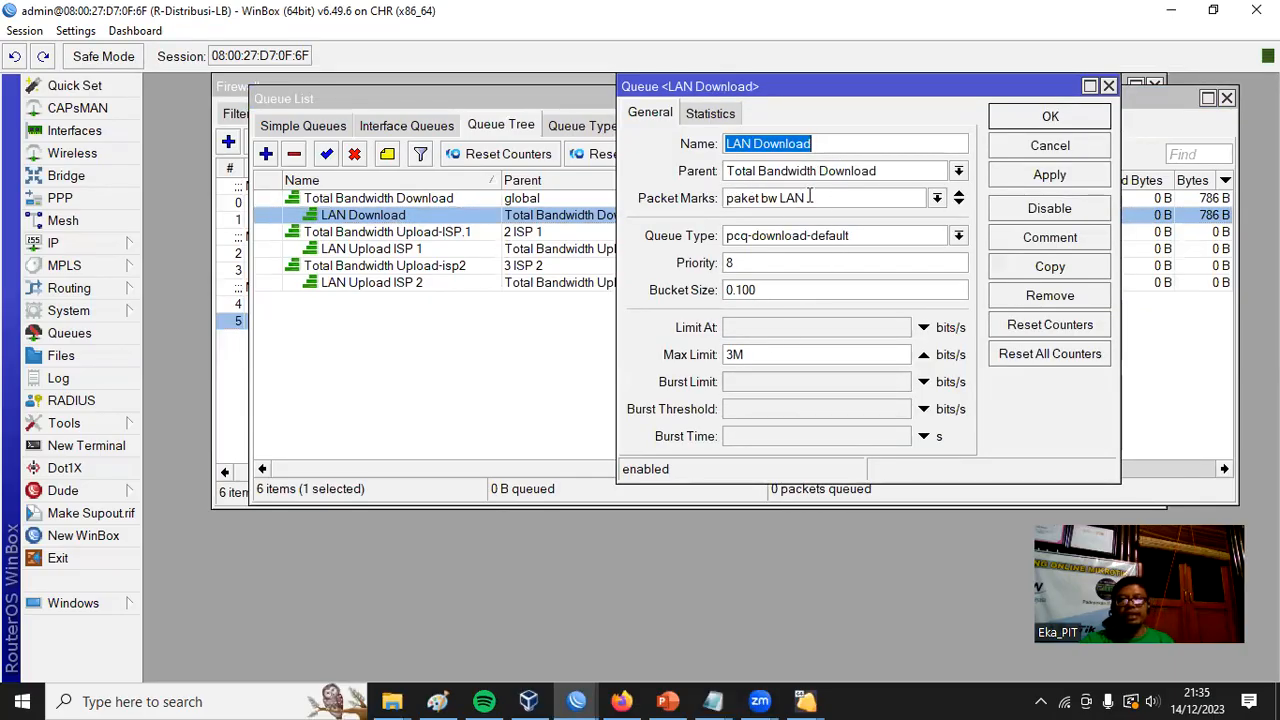
drag(810, 197, 656, 191)
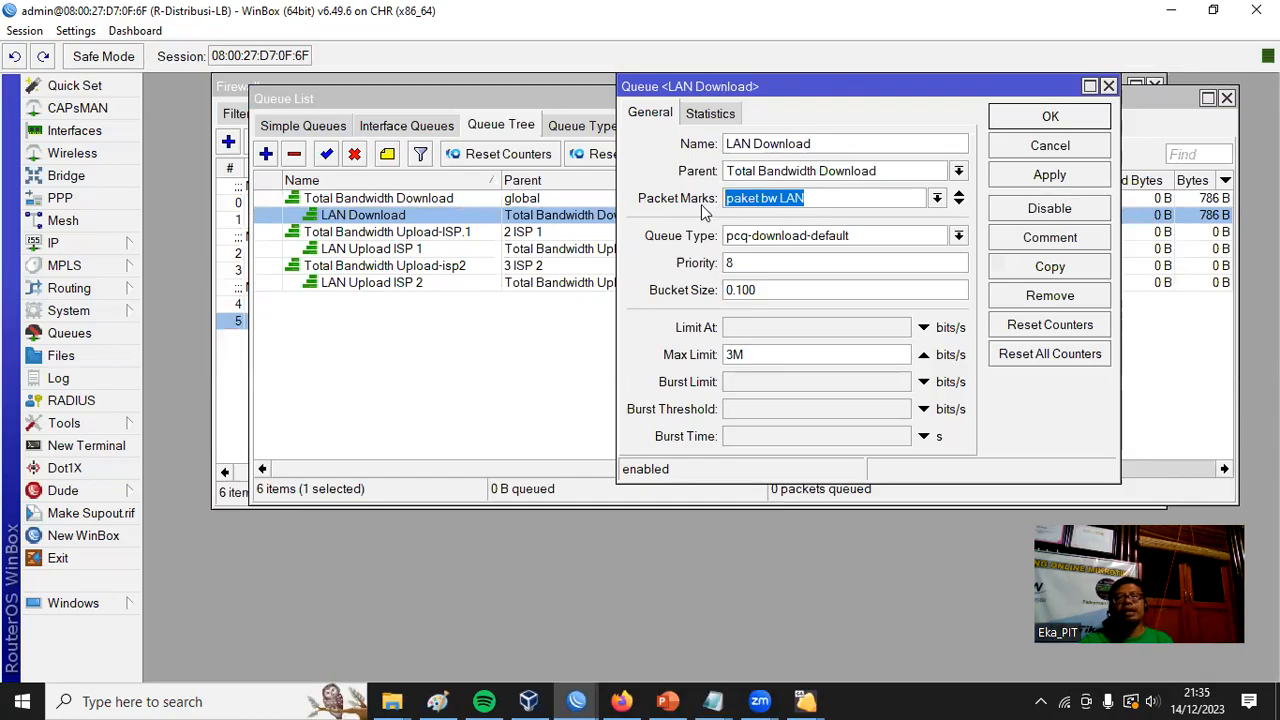
click(811, 193)
click(936, 198)
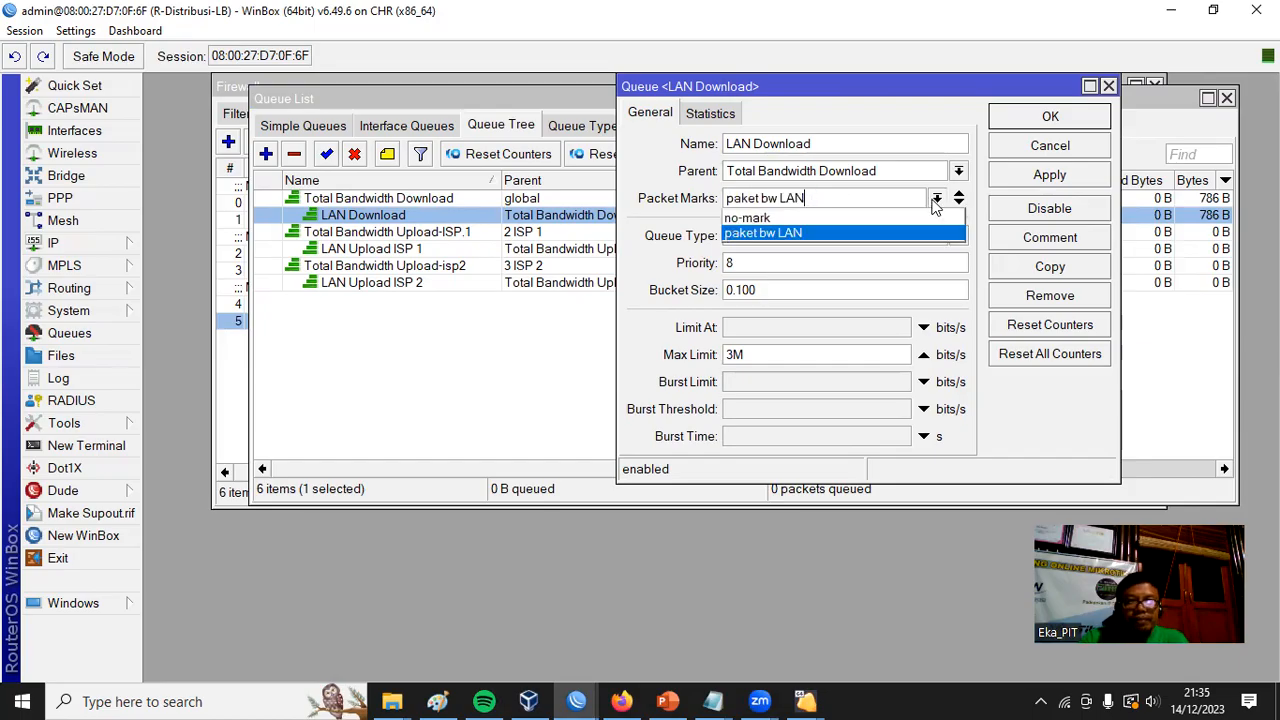
click(793, 233)
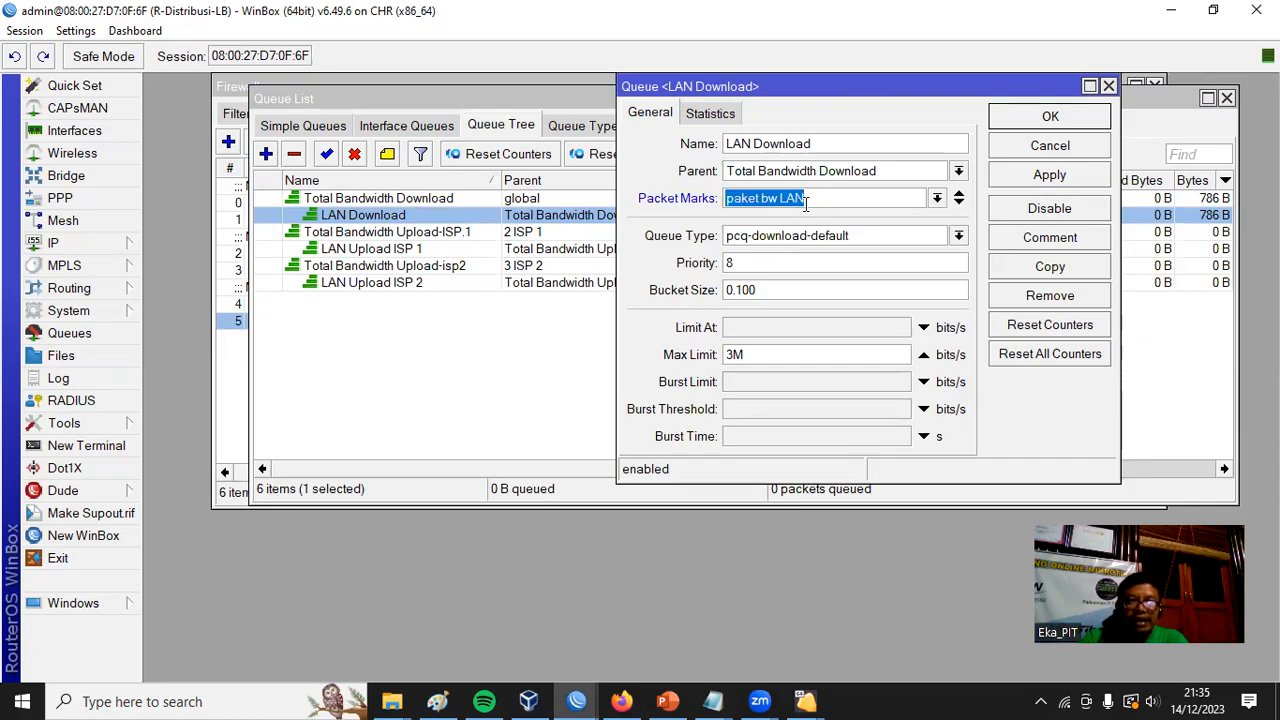
click(940, 199)
click(868, 233)
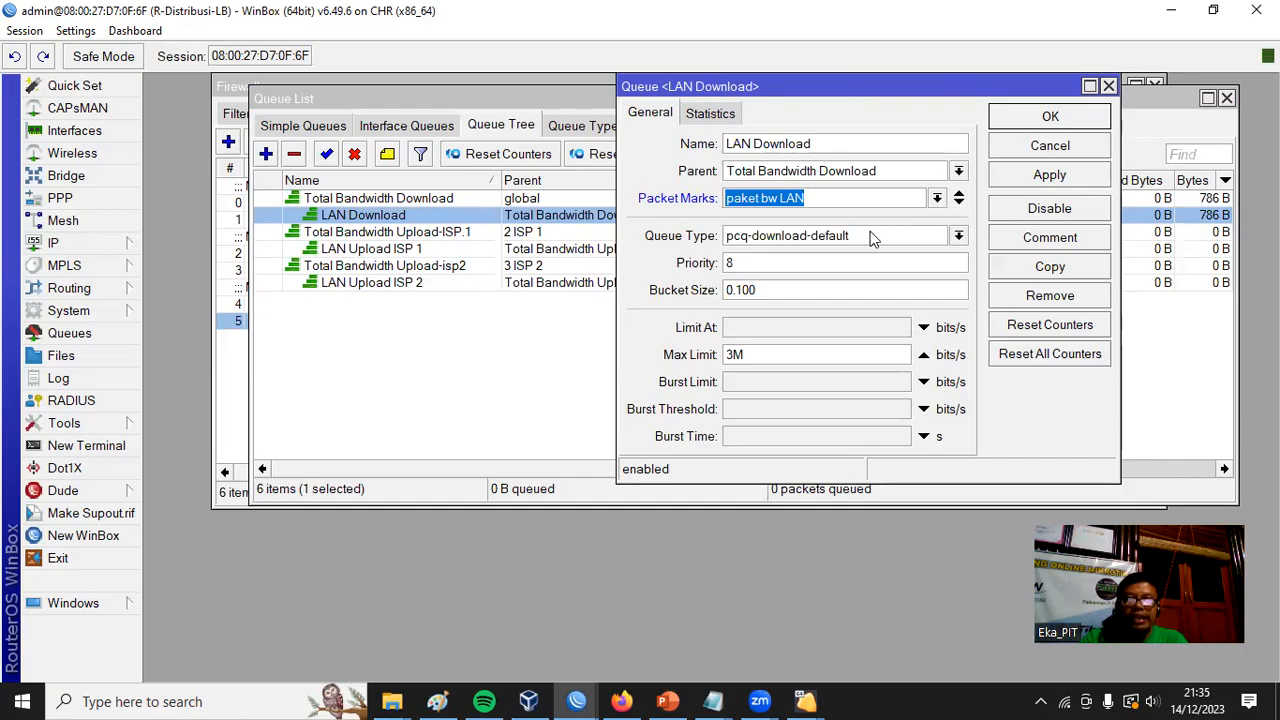
click(1050, 116)
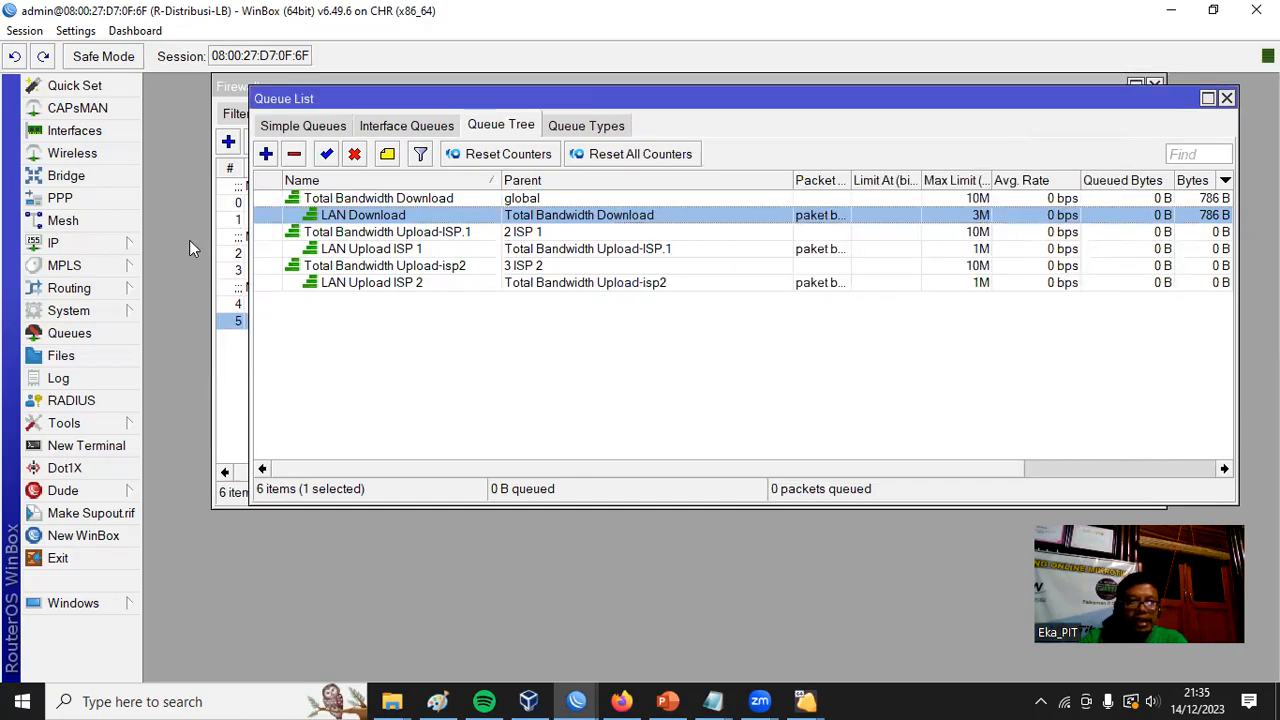
Return to the firewall mangle rules and review the new packet mark of the mark packet rule
click(55, 243)
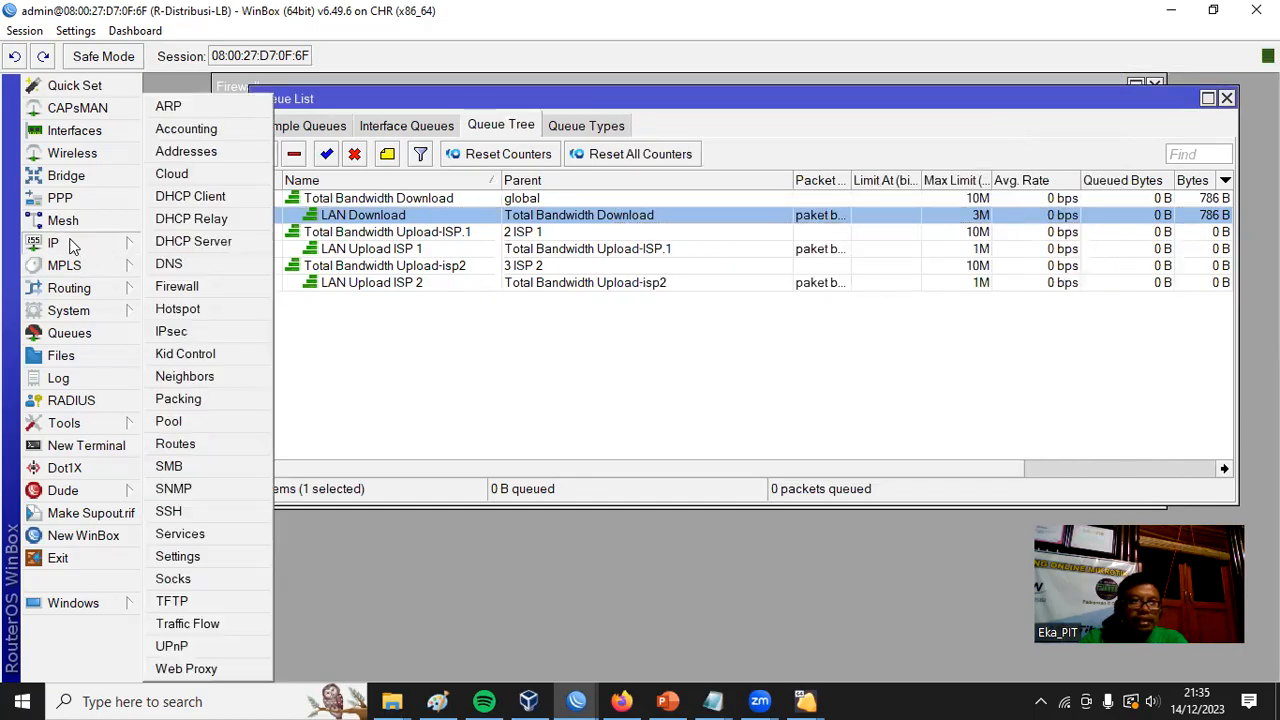
click(208, 286)
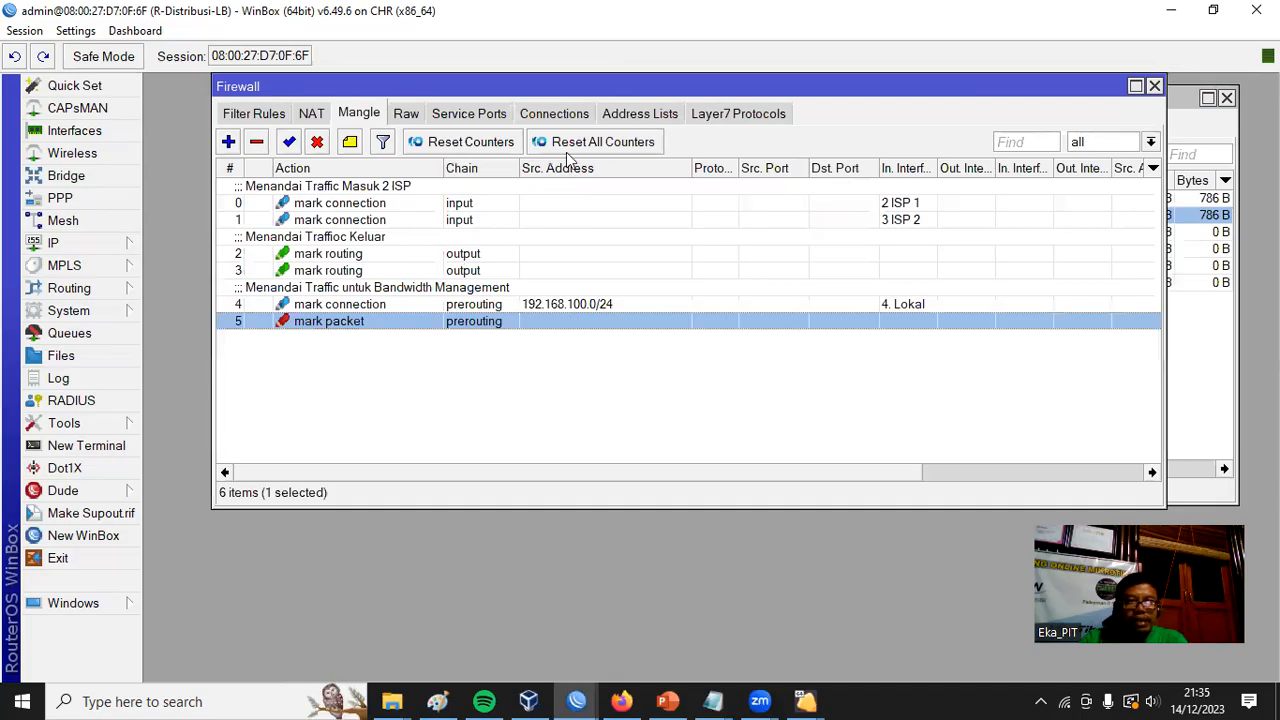
double_click(340, 321)
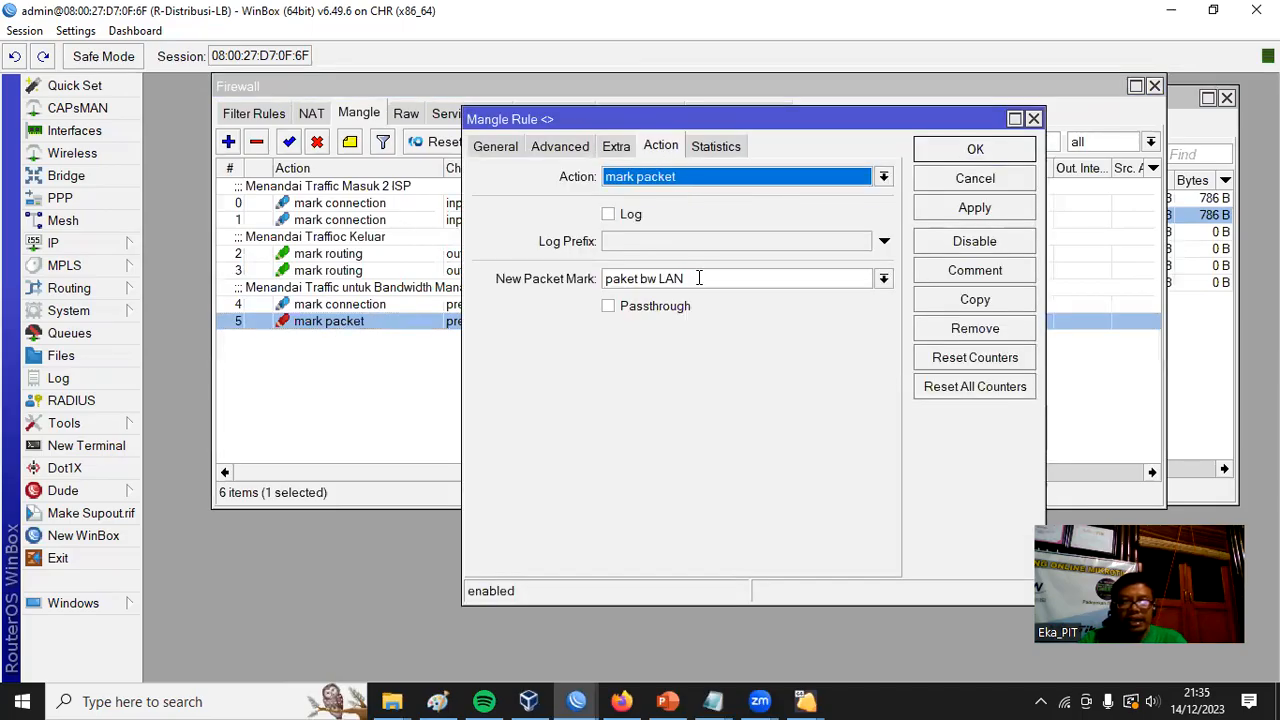
drag(699, 278, 605, 280)
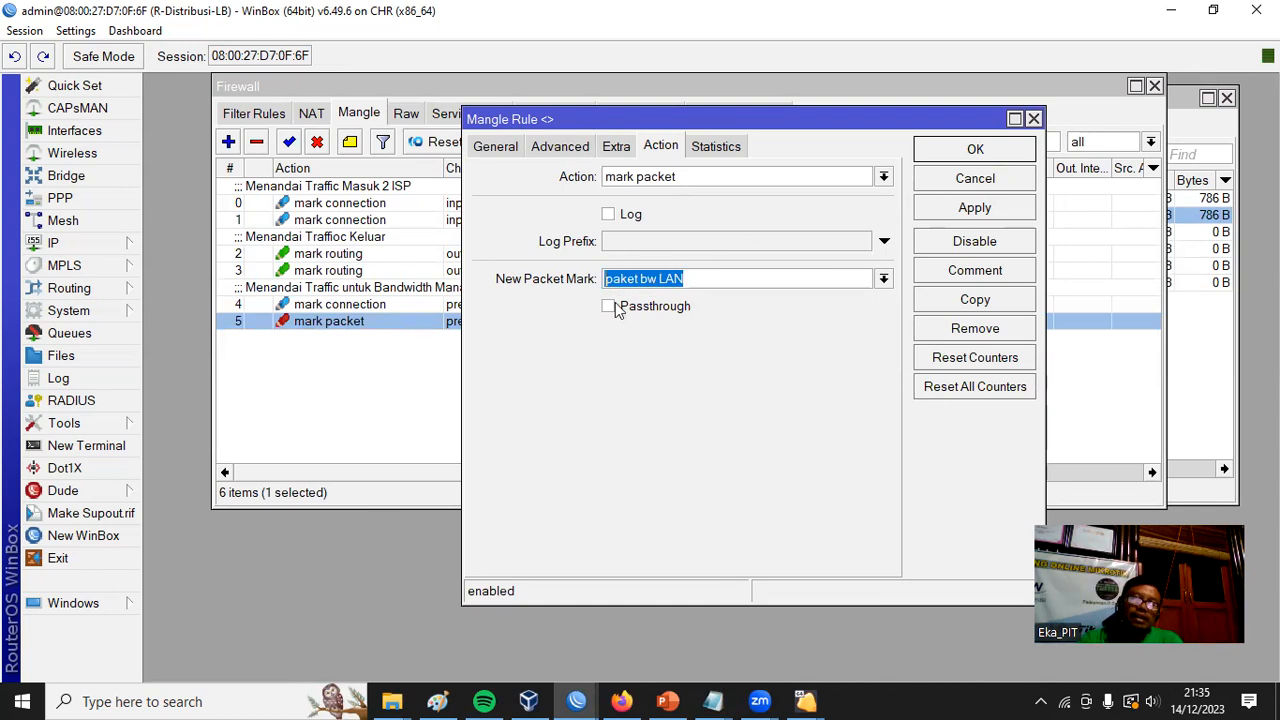
drag(699, 283, 620, 280)
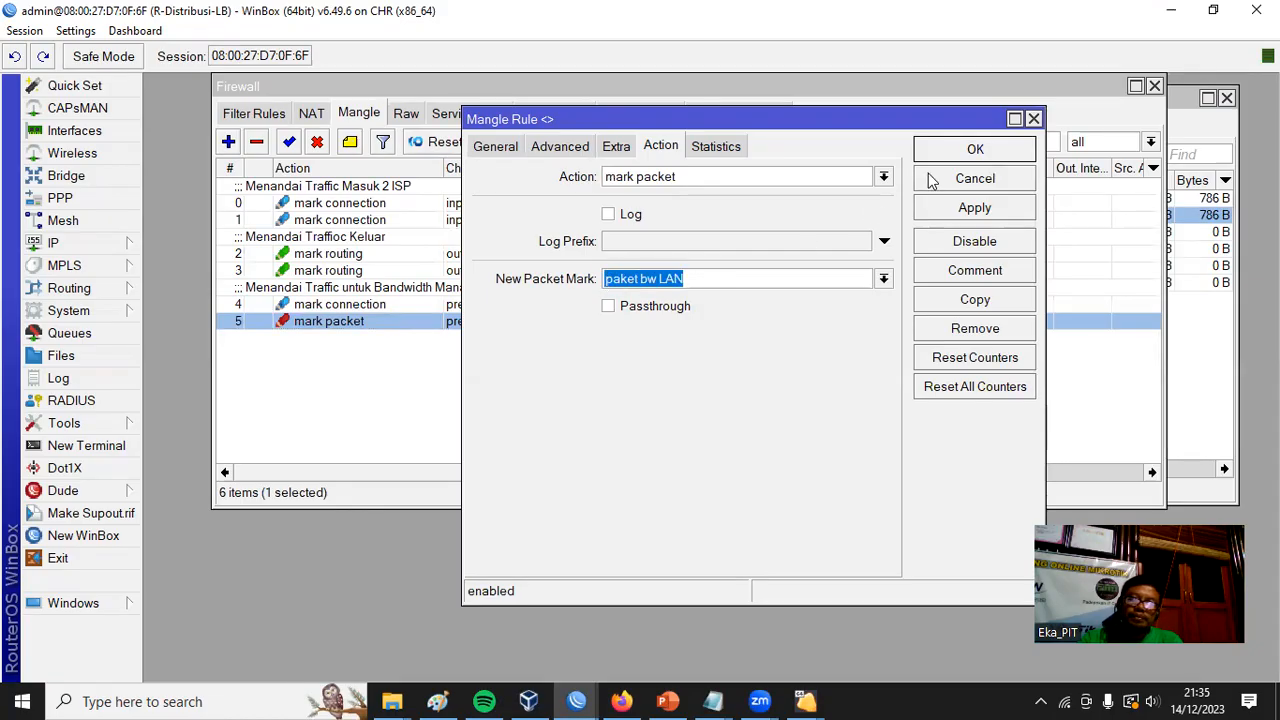
click(966, 150)
click(785, 397)
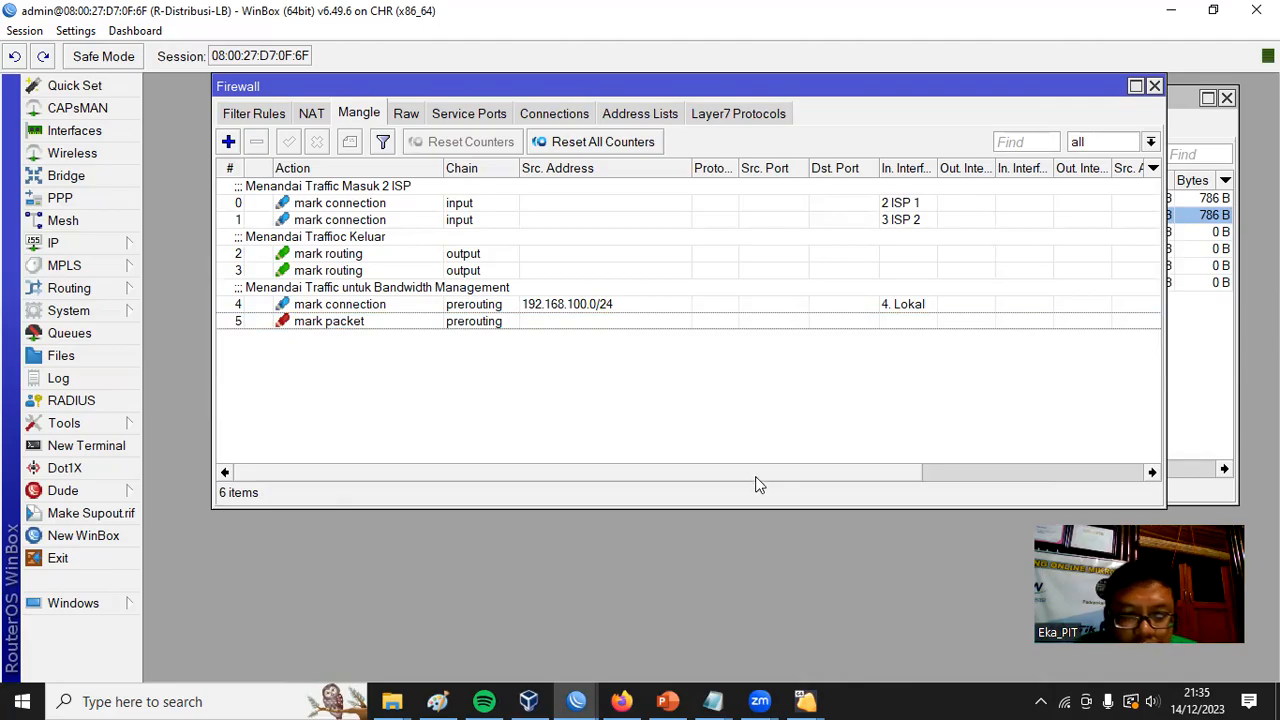
Bring the queue tree back up, then switch to VirtualBox and show the running windows 7 client machine
click(69, 333)
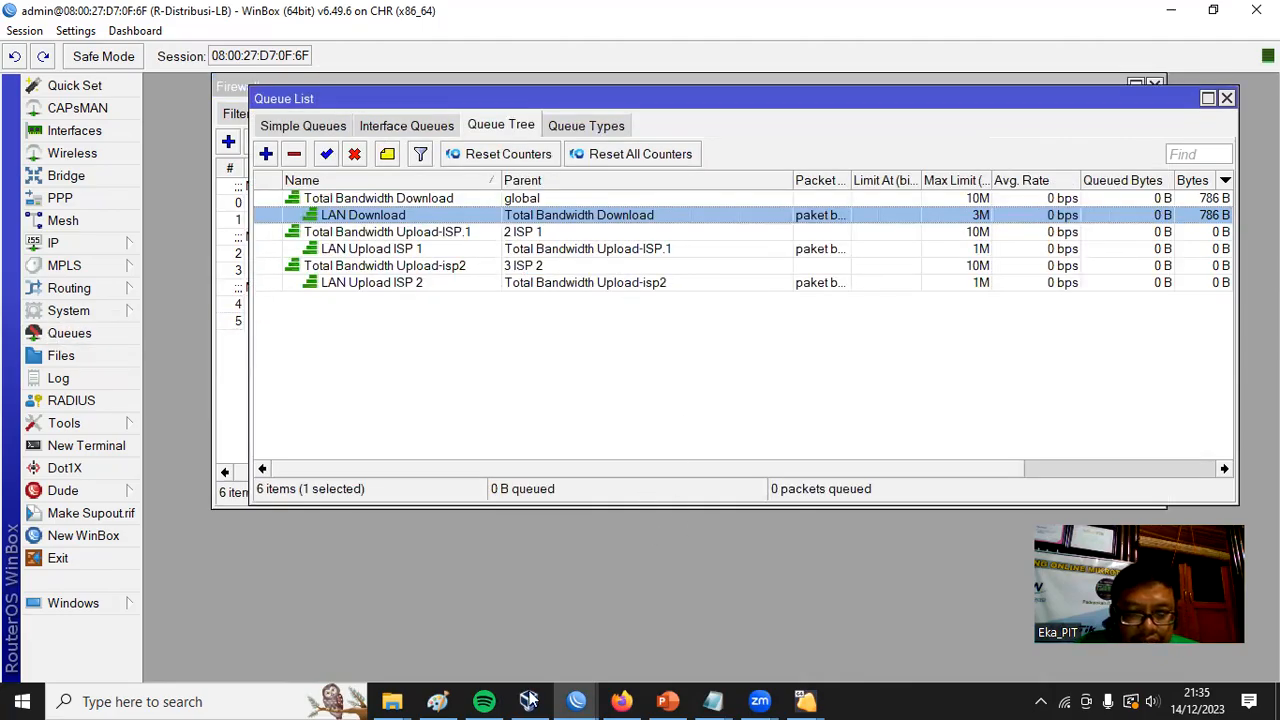
mouse_move(529, 701)
click(533, 660)
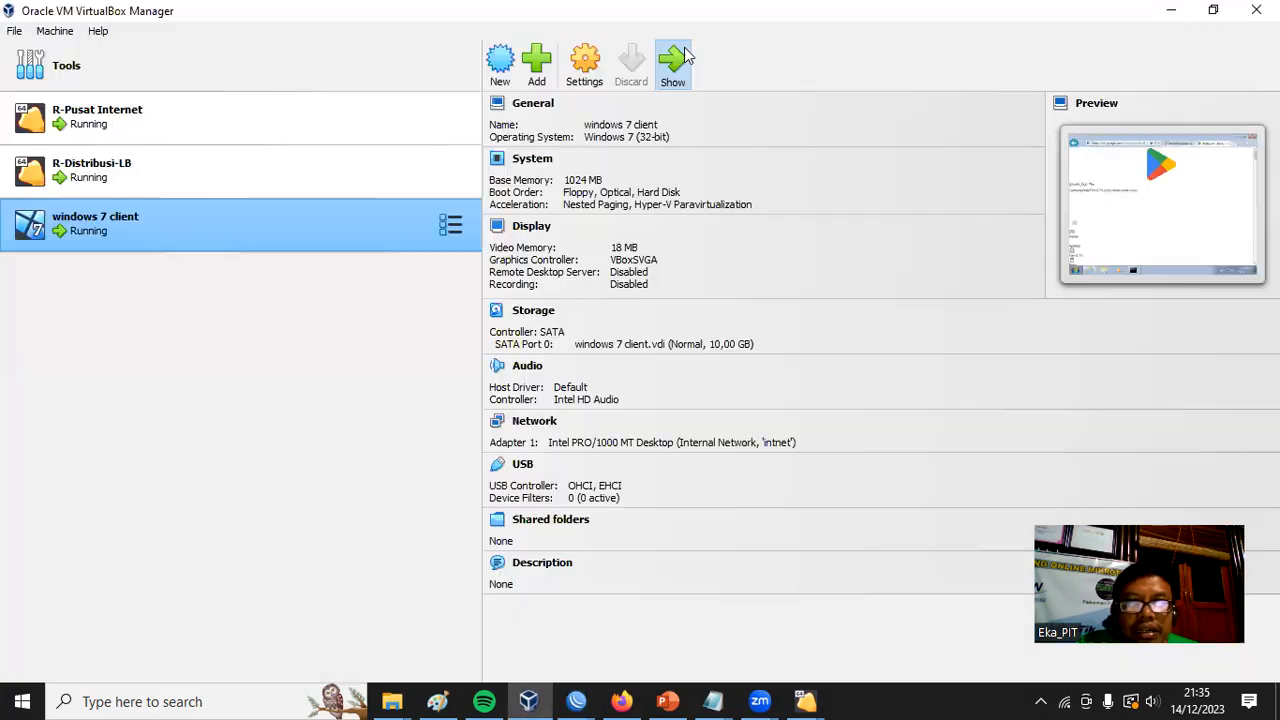
click(684, 47)
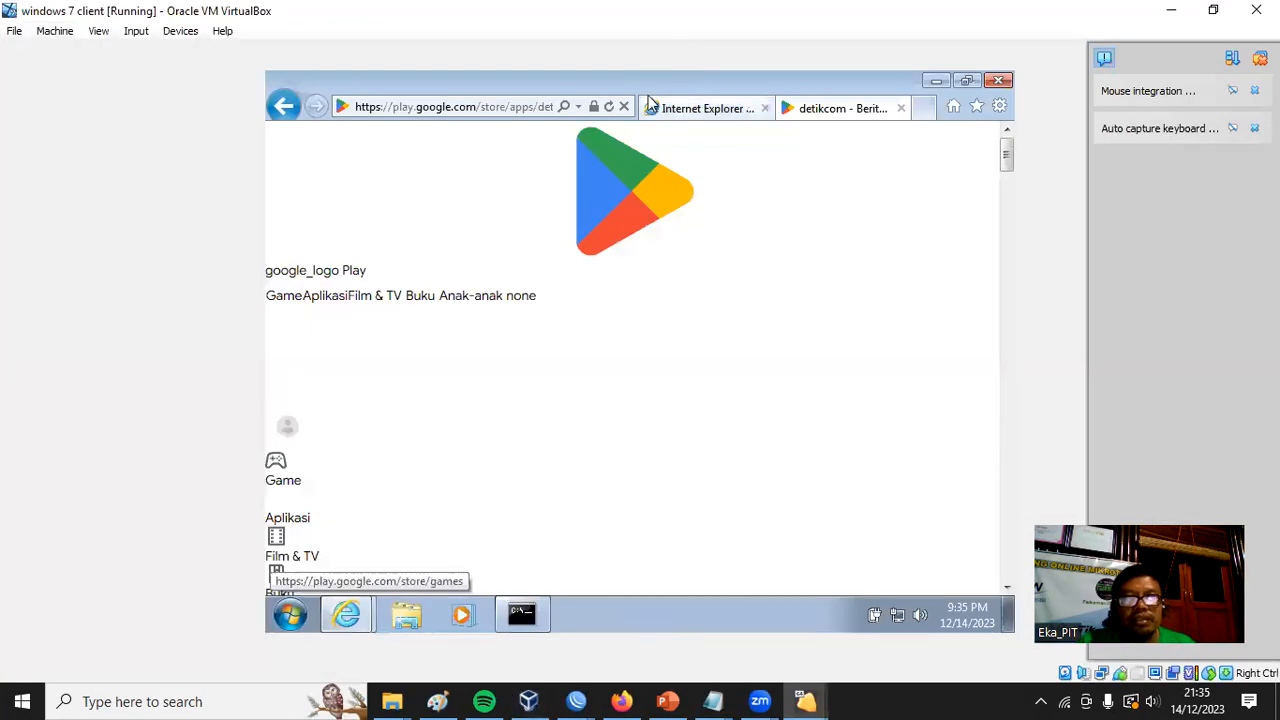
Load fast.com in the client's Internet Explorer to run an internet speed test
click(486, 107)
right_click(484, 105)
click(417, 173)
click(492, 106)
text(fas)
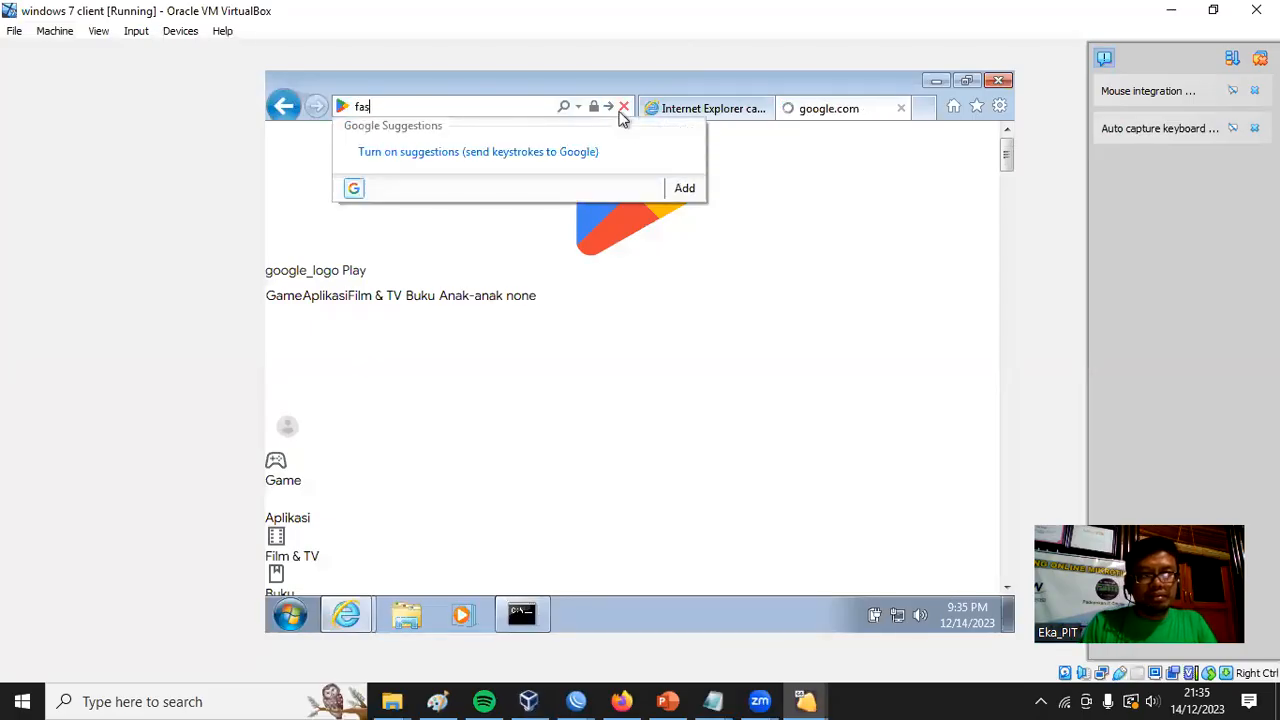
text(t.com)
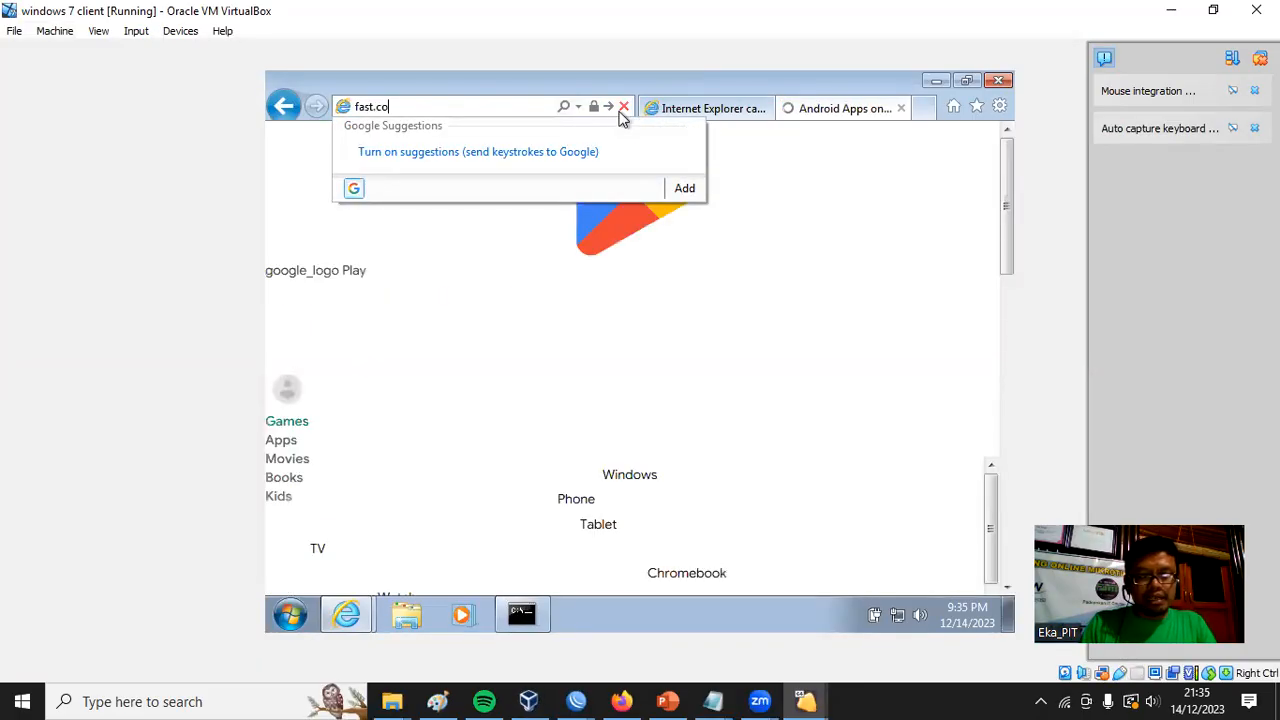
key(Return)
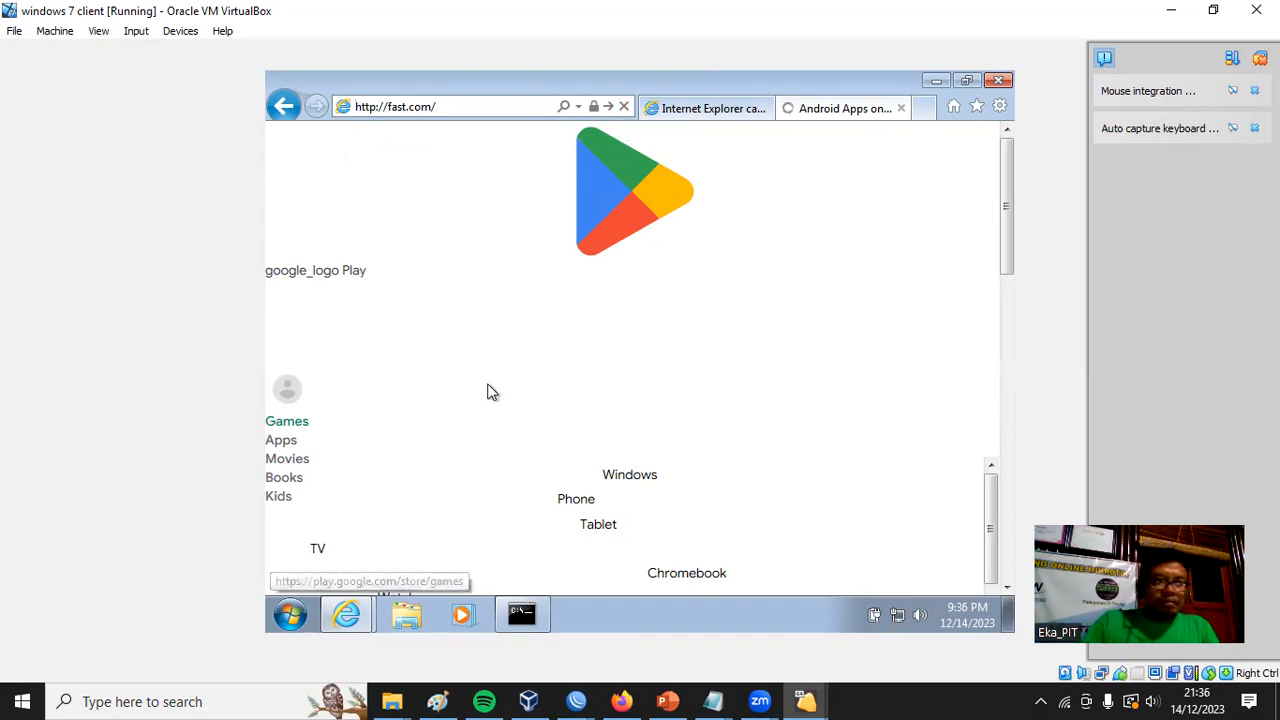
mouse_move(1004, 190)
mouse_down()
mouse_move(1010, 538)
mouse_move(1009, 184)
mouse_up()
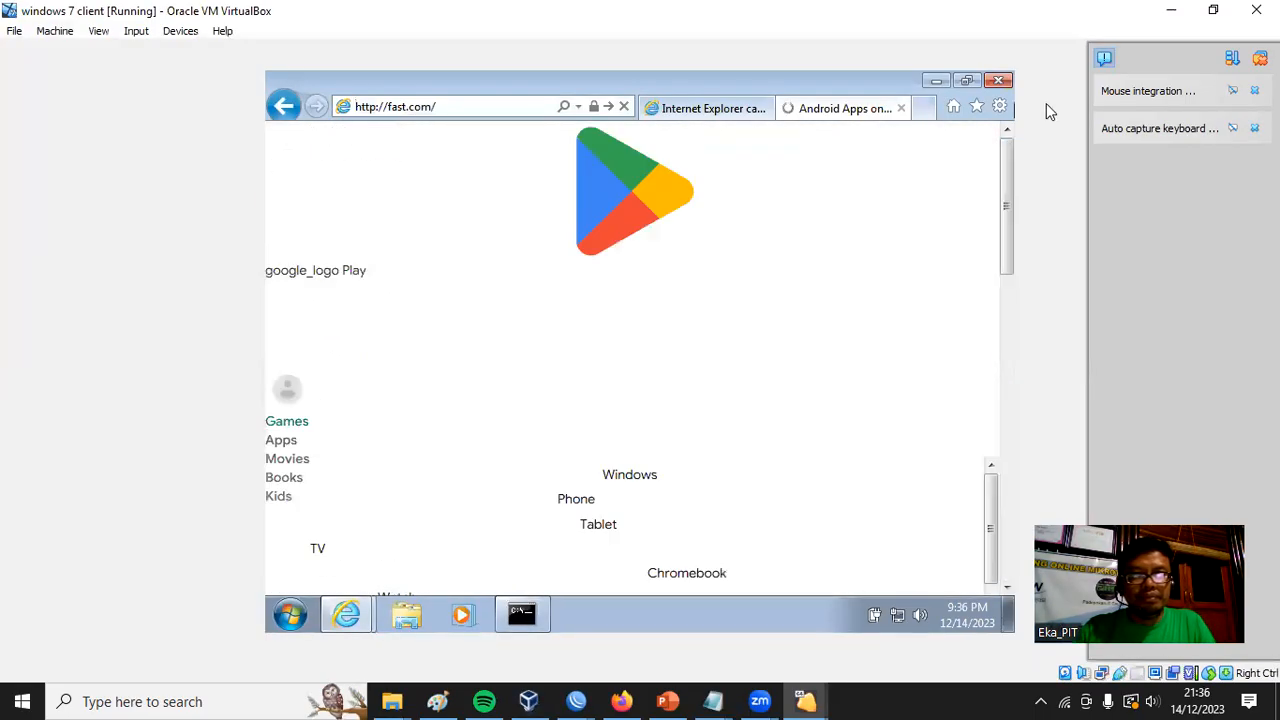
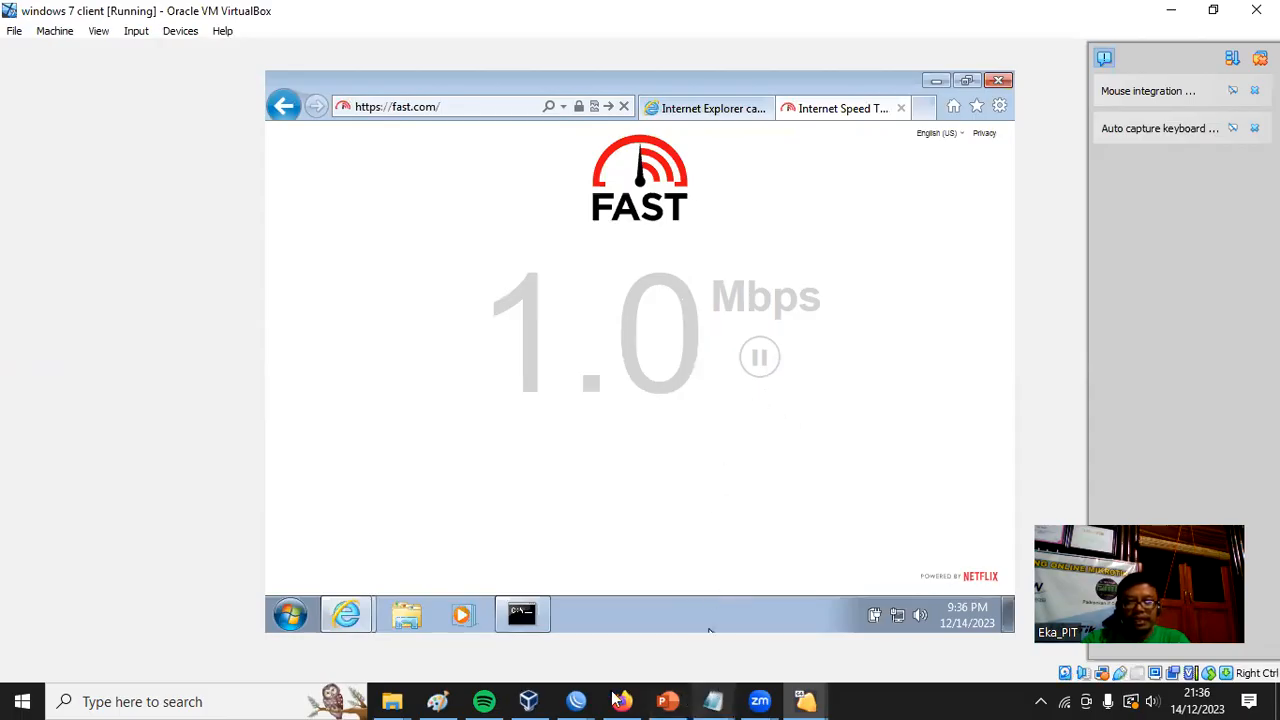
Switch to the R-Distribusi-LB WinBox session, widen the Avg. Rate column and examine the LAN download and upload queue rates
mouse_move(576, 701)
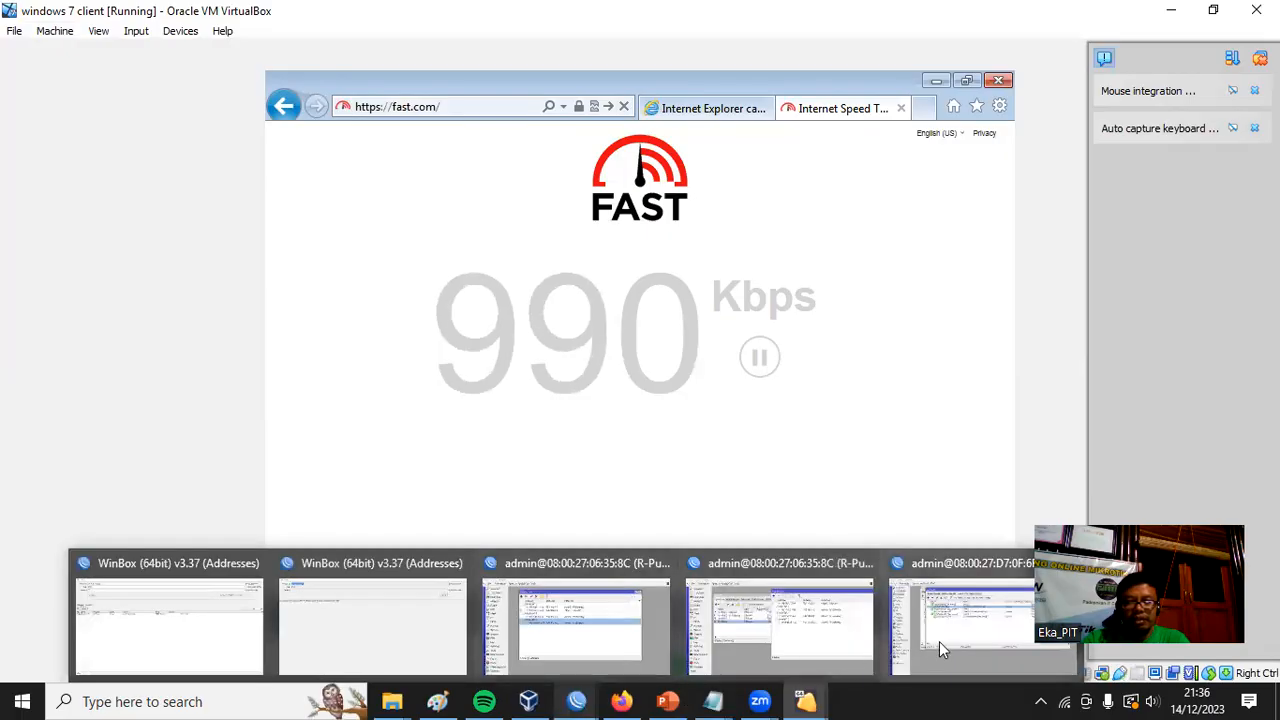
click(939, 642)
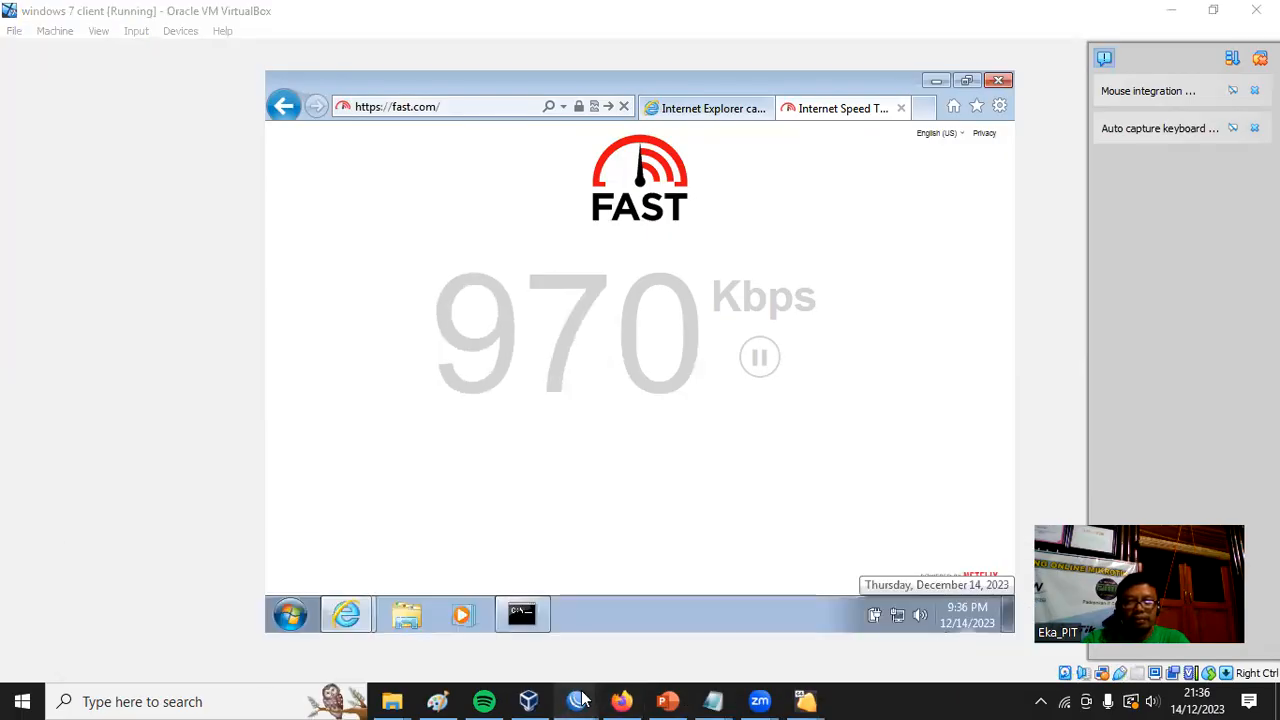
click(578, 701)
click(935, 628)
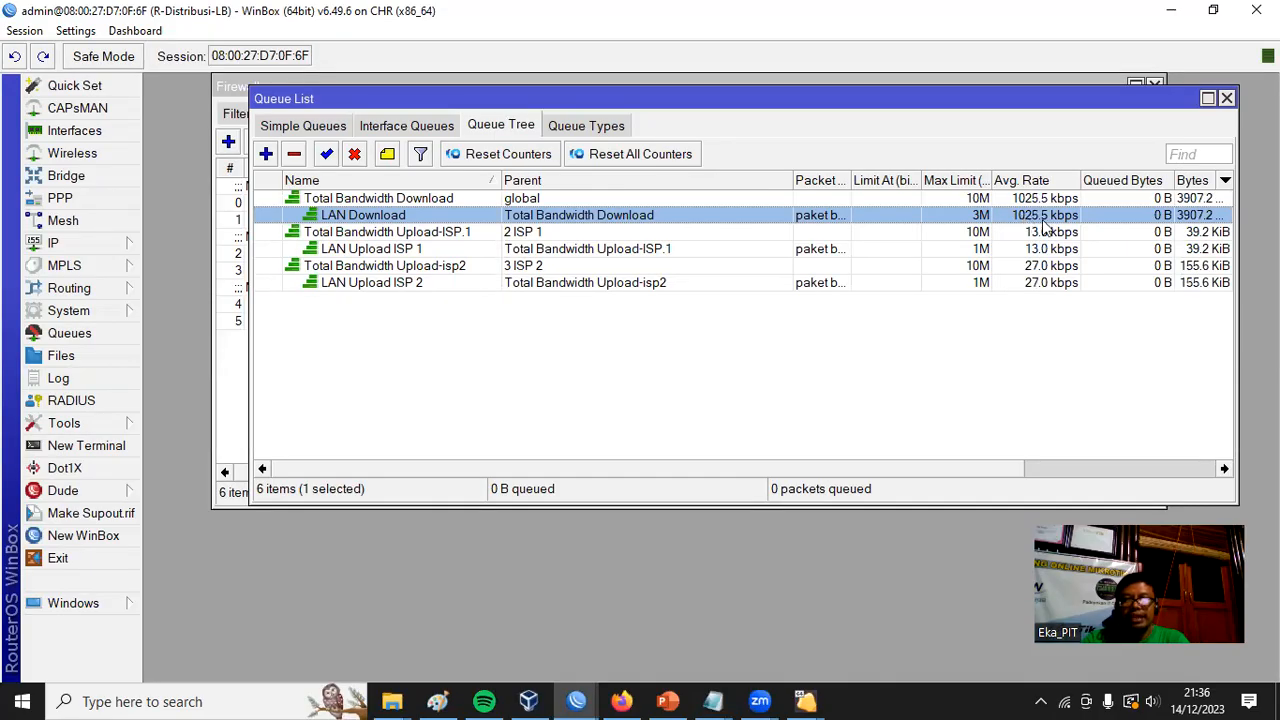
drag(1080, 180, 1099, 180)
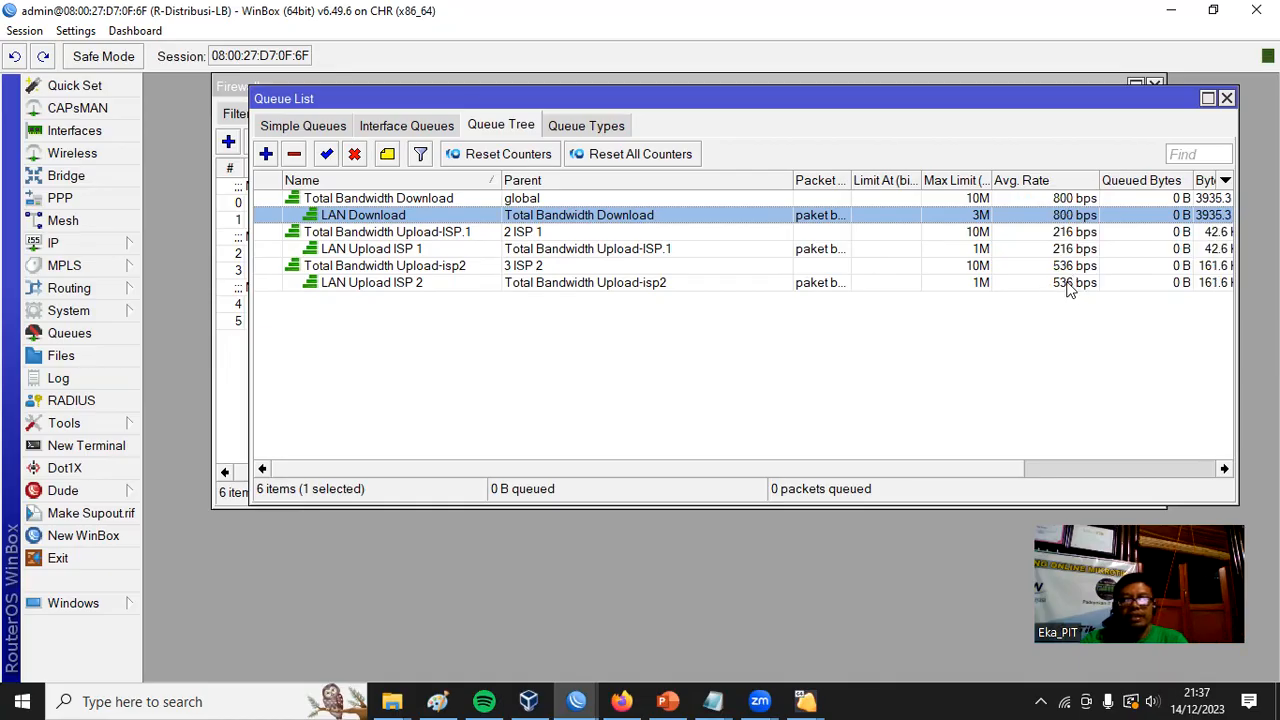
click(1068, 287)
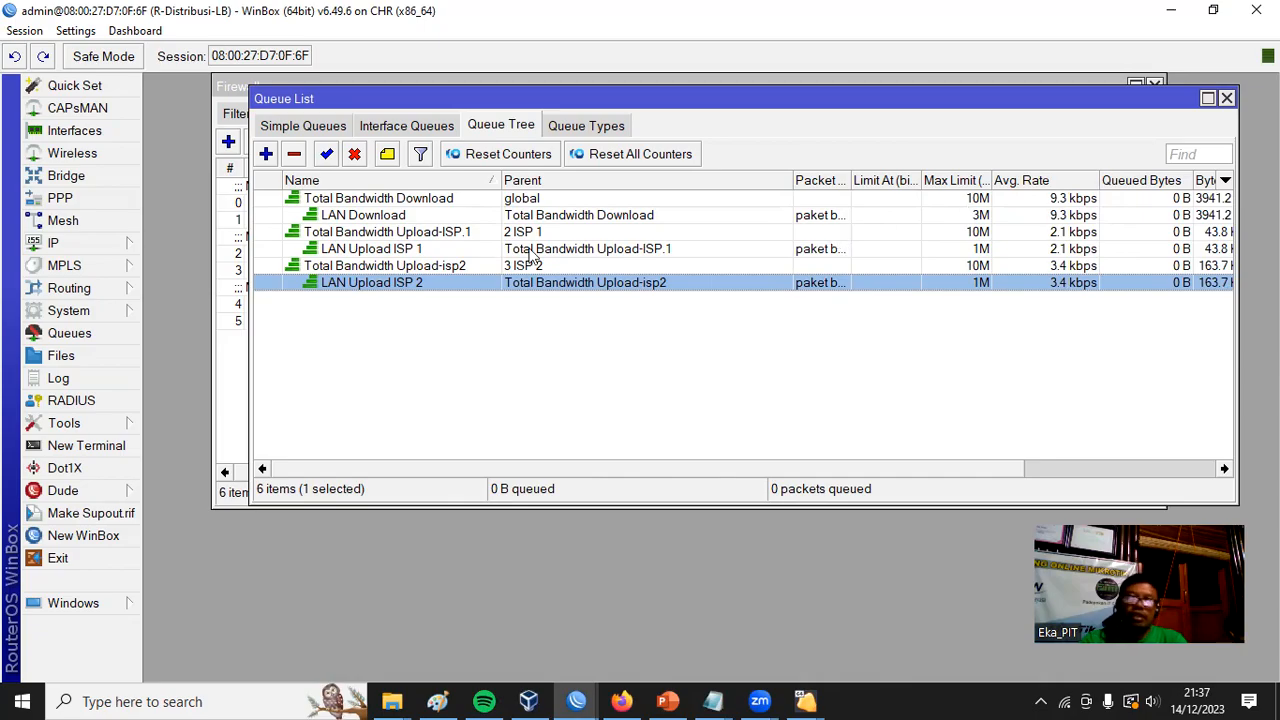
click(984, 218)
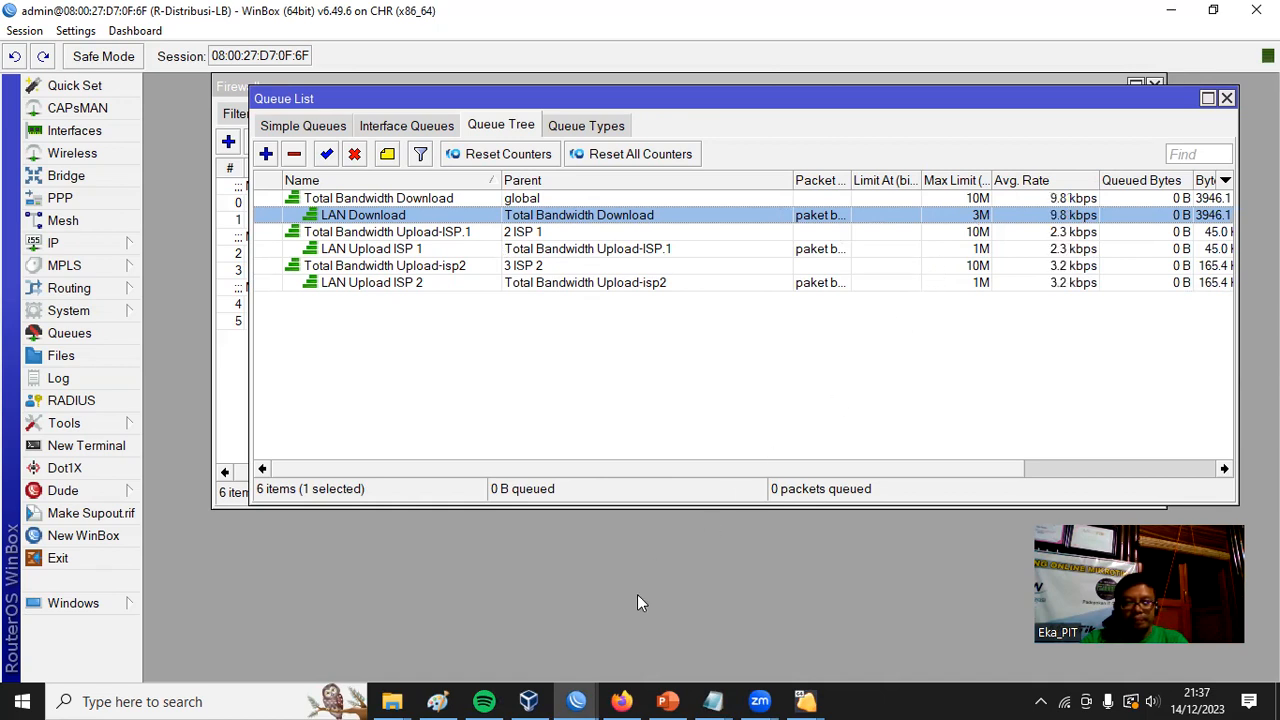
Go back to the windows 7 client, show the speed test's detailed latency and upload results, and minimize the browser
click(528, 700)
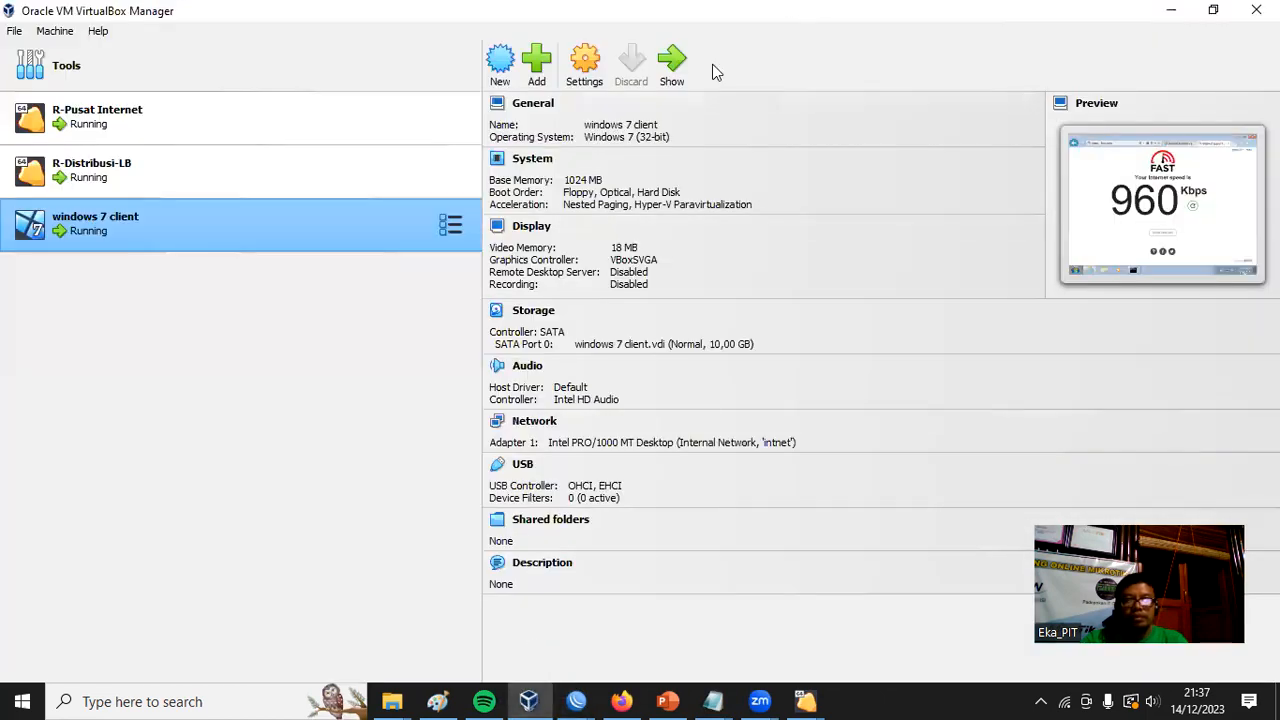
click(674, 60)
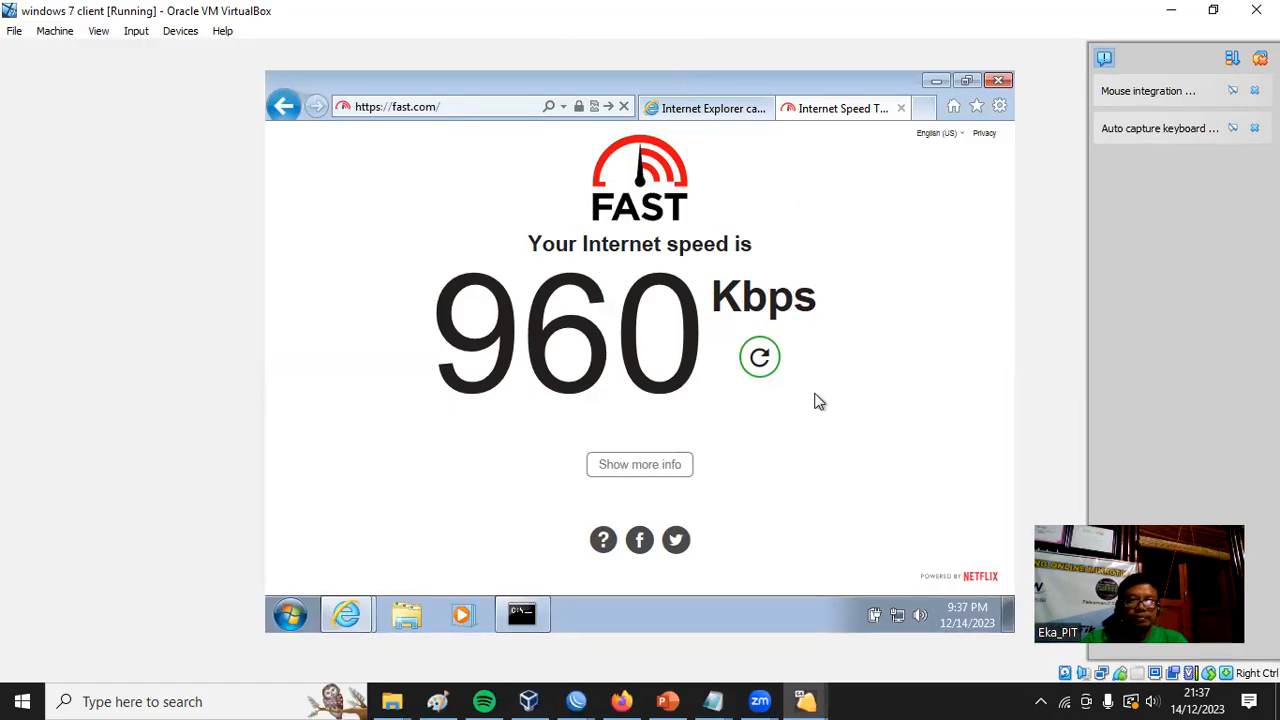
click(640, 466)
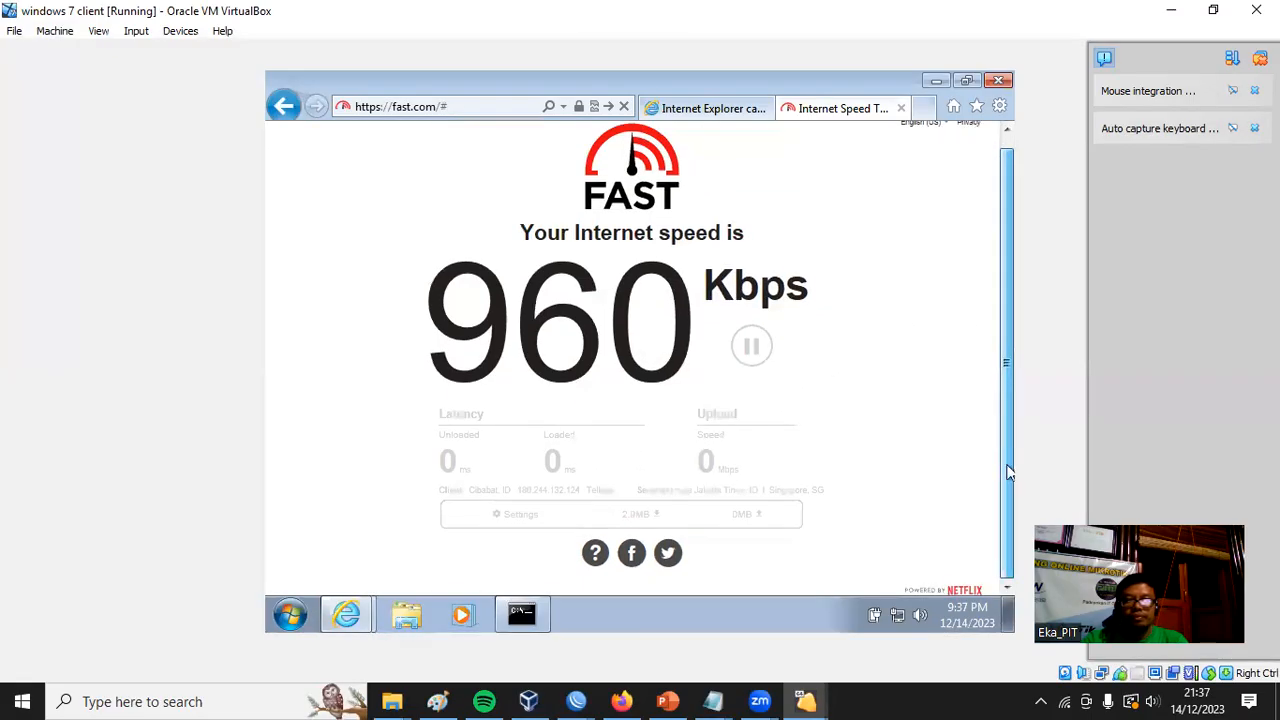
click(936, 81)
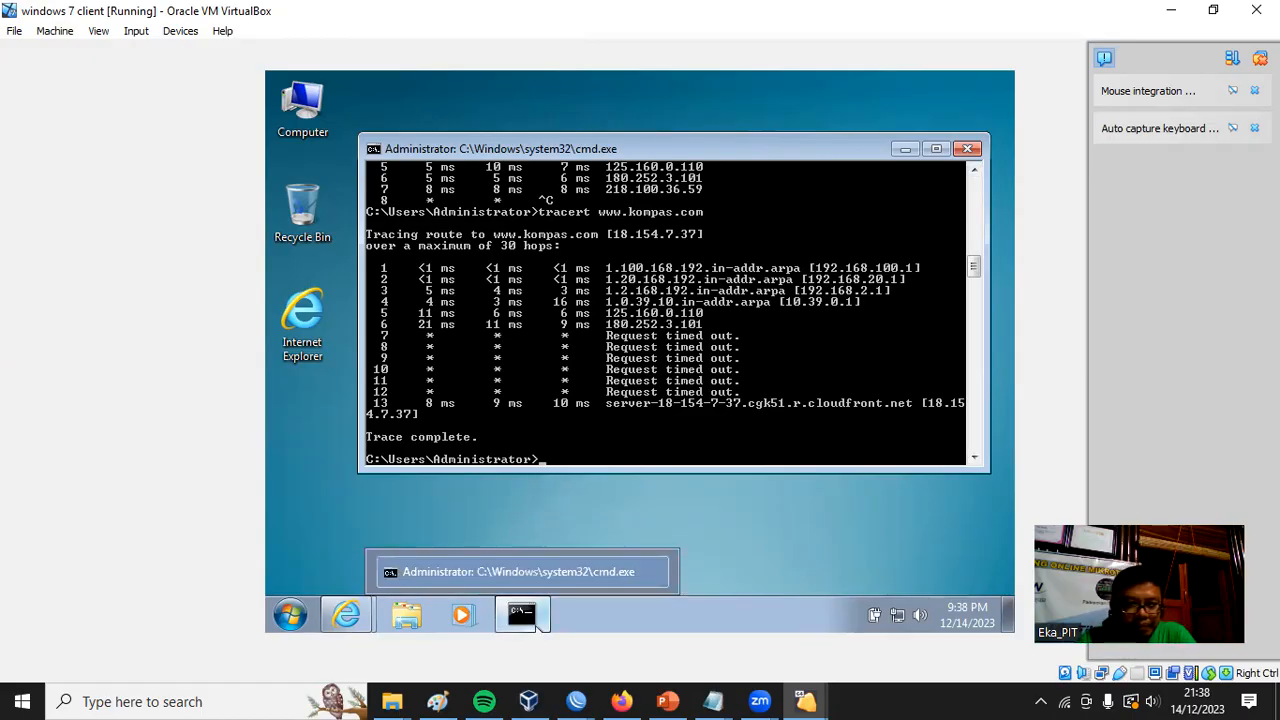
mouse_move(347, 614)
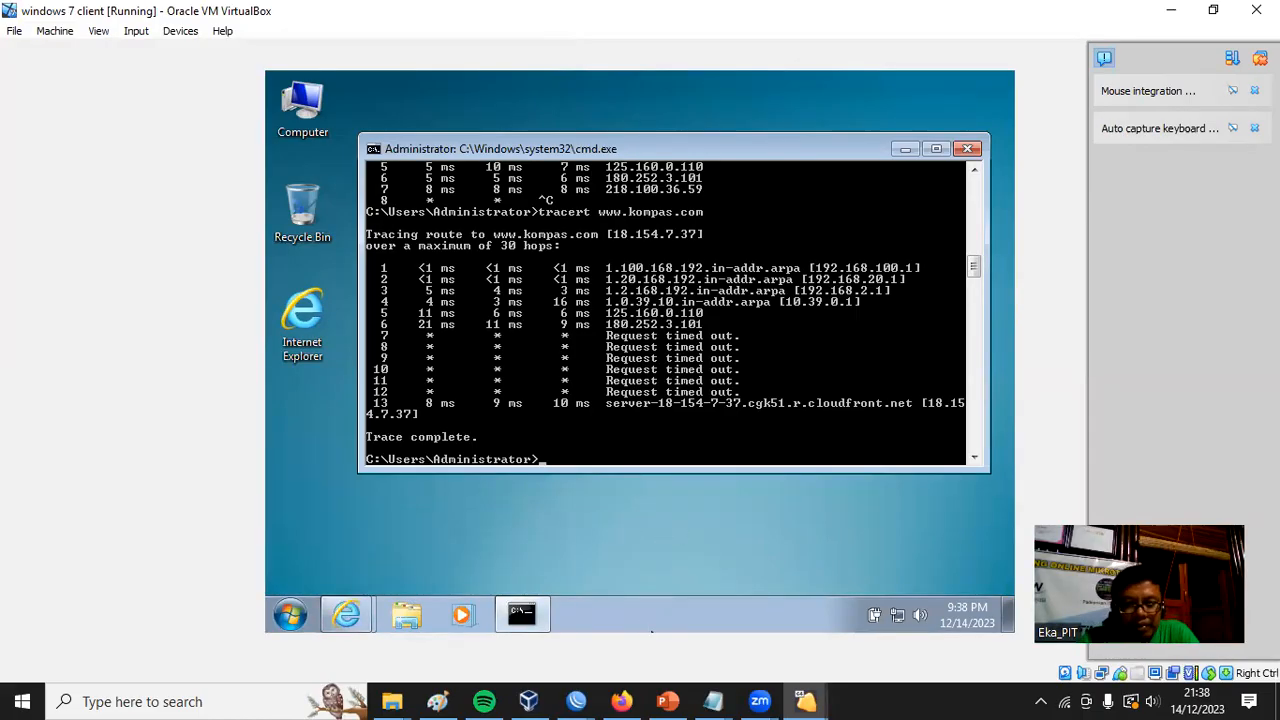
Switch to the R-Distribusi-LB WinBox session and review the LAN Download queue's Max Limit, closing its settings and repositioning the Queue List
click(576, 702)
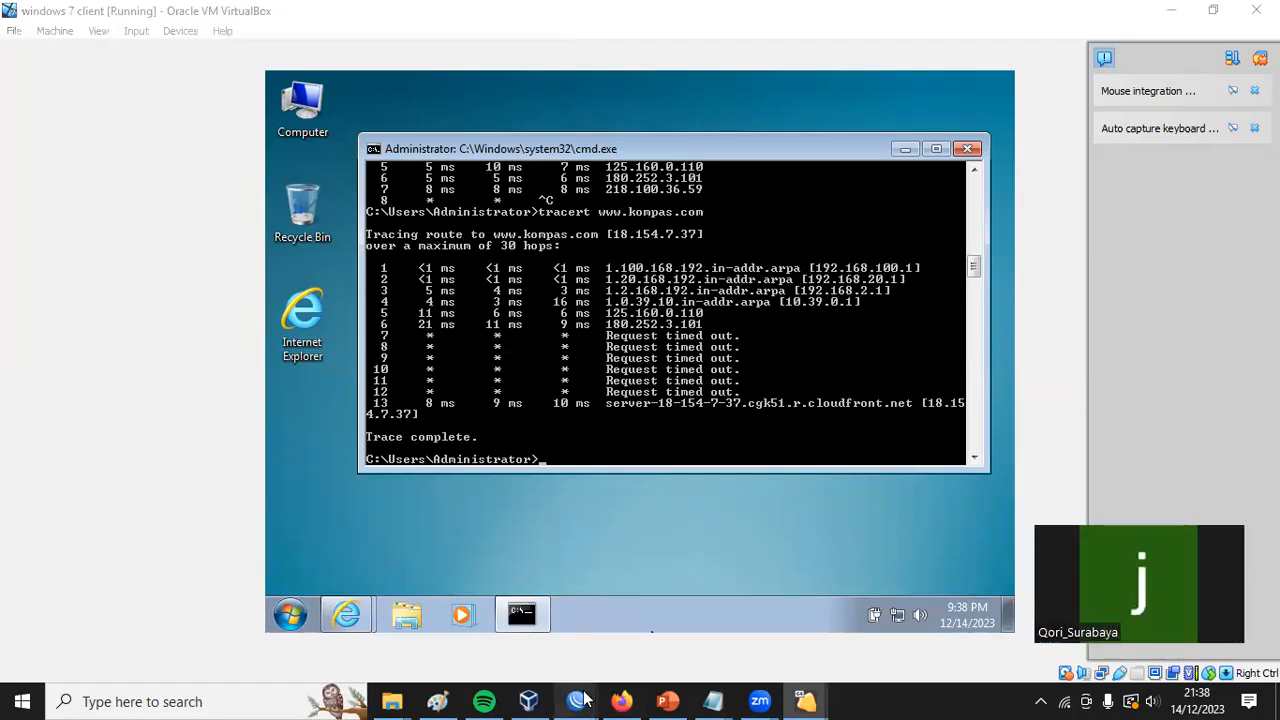
click(1006, 604)
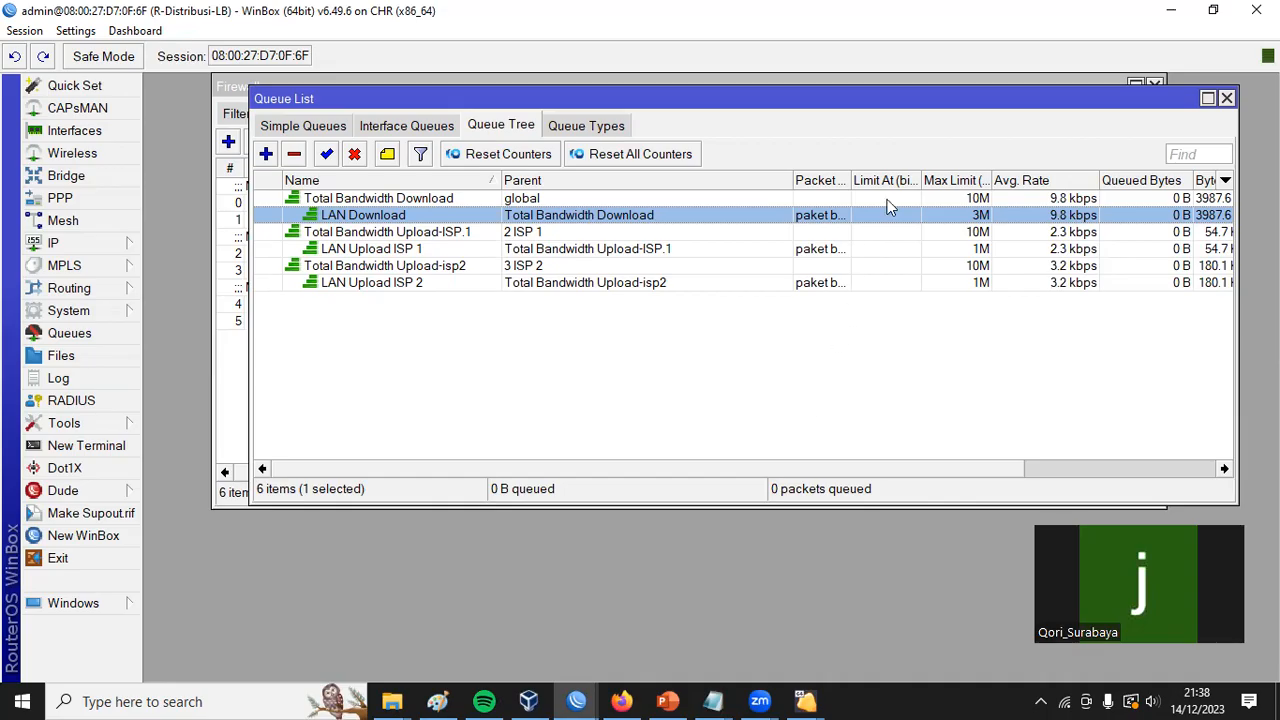
drag(855, 112, 820, 146)
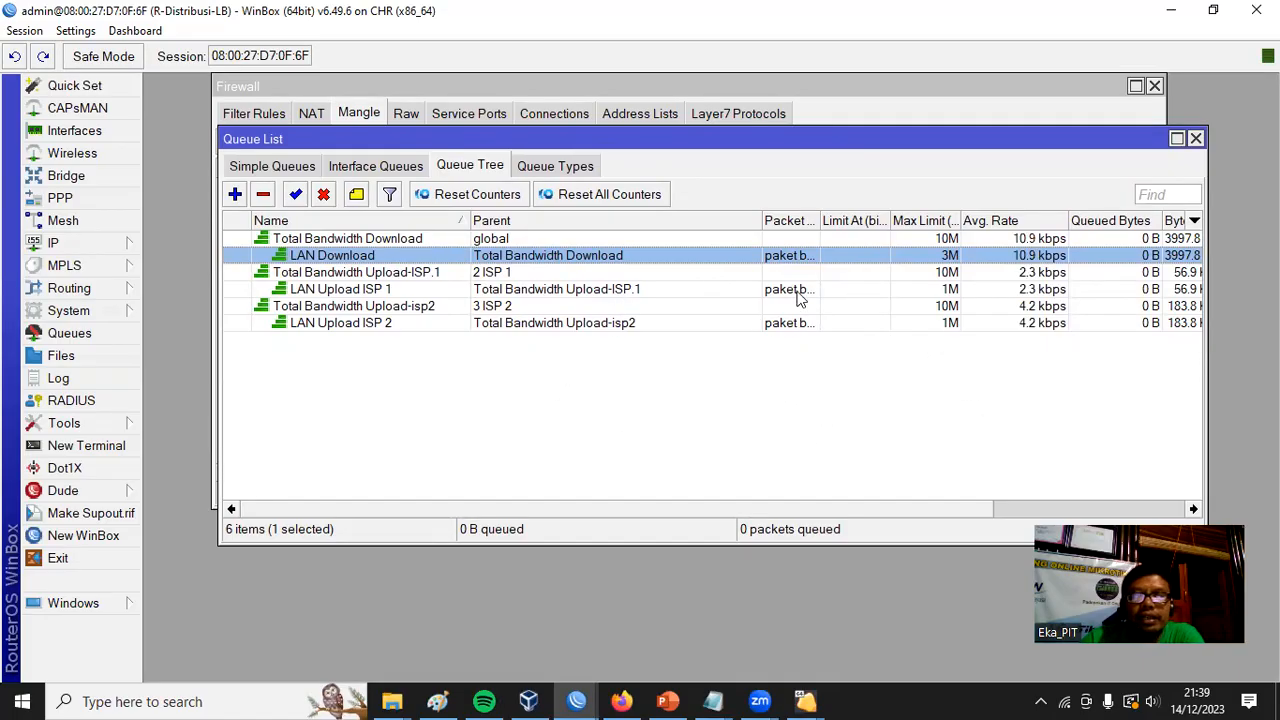
double_click(942, 258)
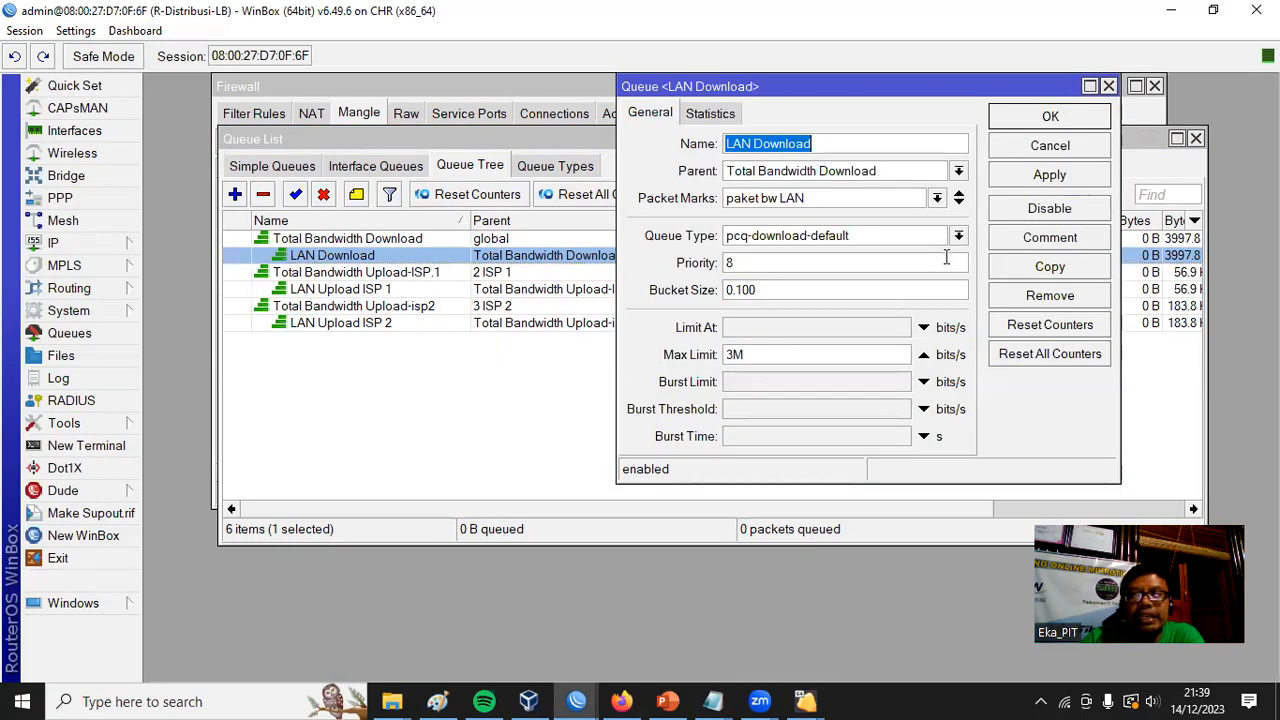
double_click(738, 357)
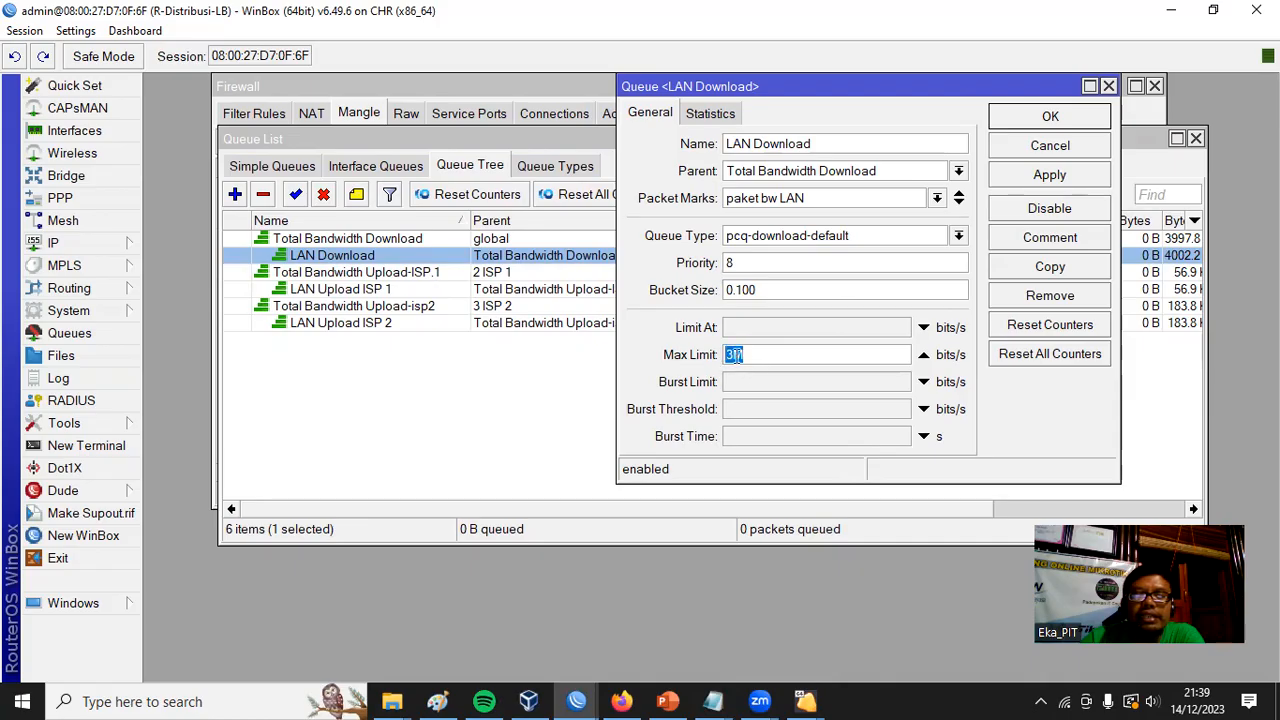
click(1062, 119)
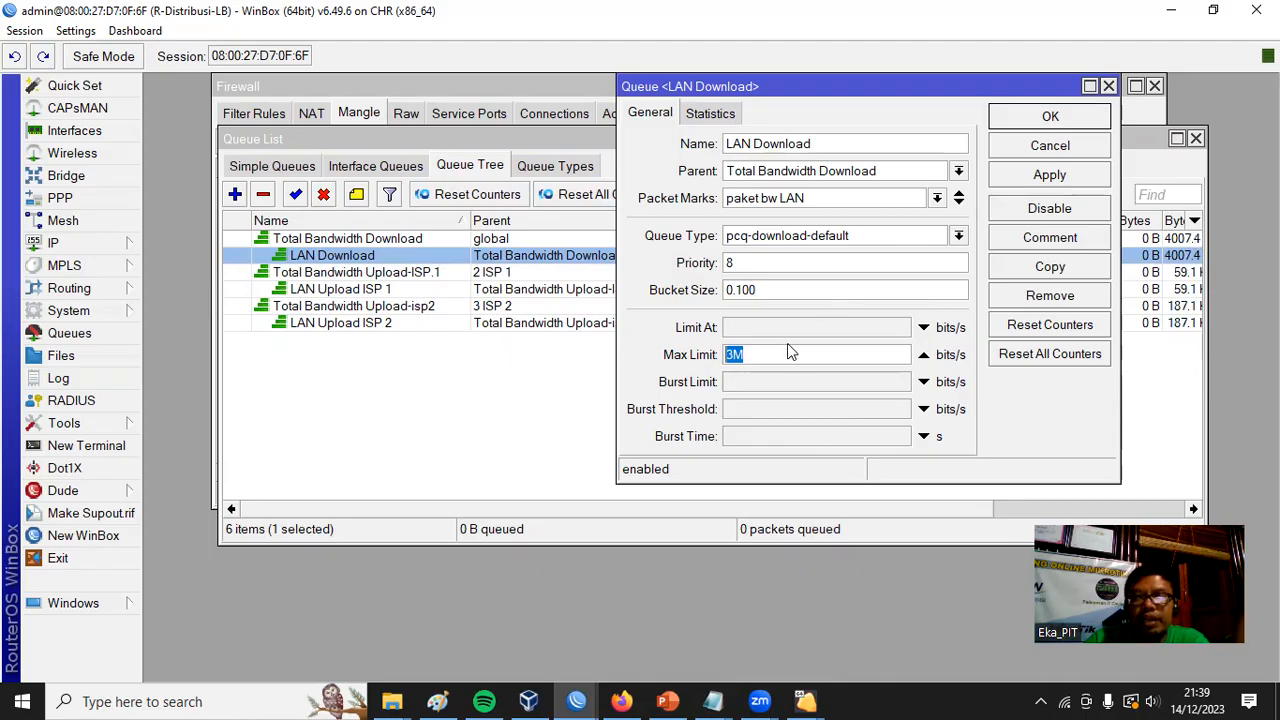
click(751, 357)
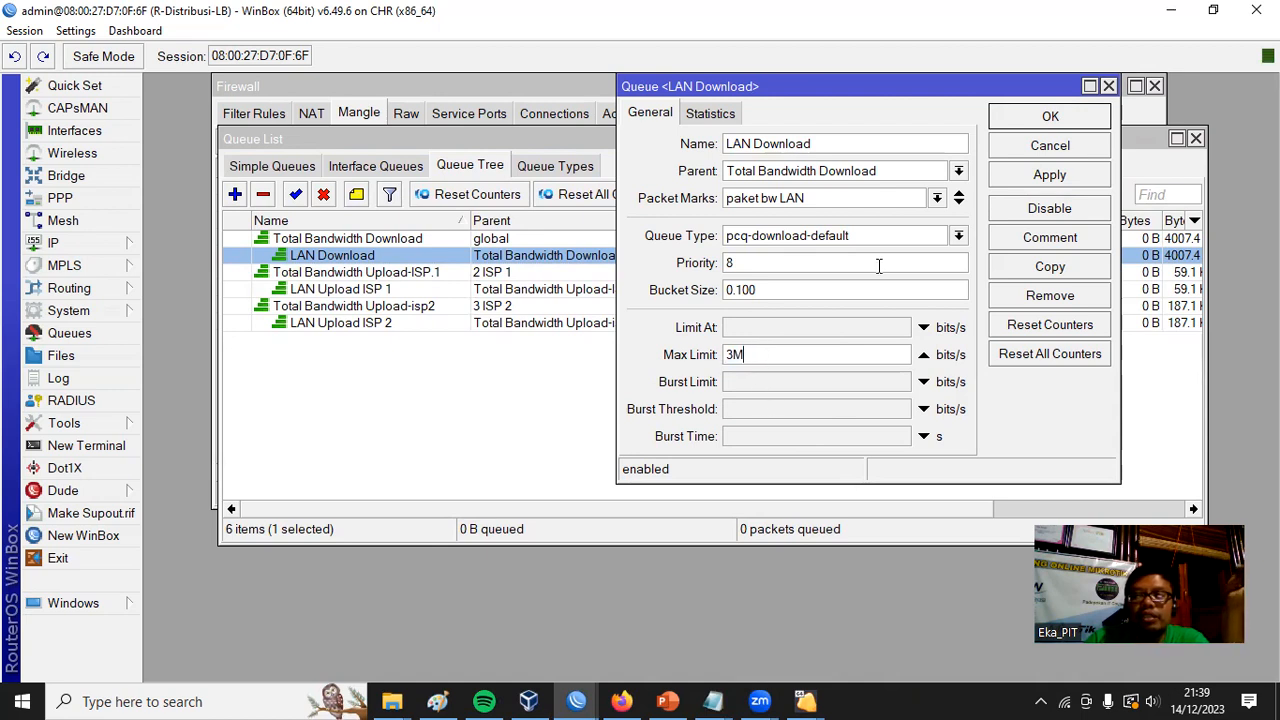
click(1050, 116)
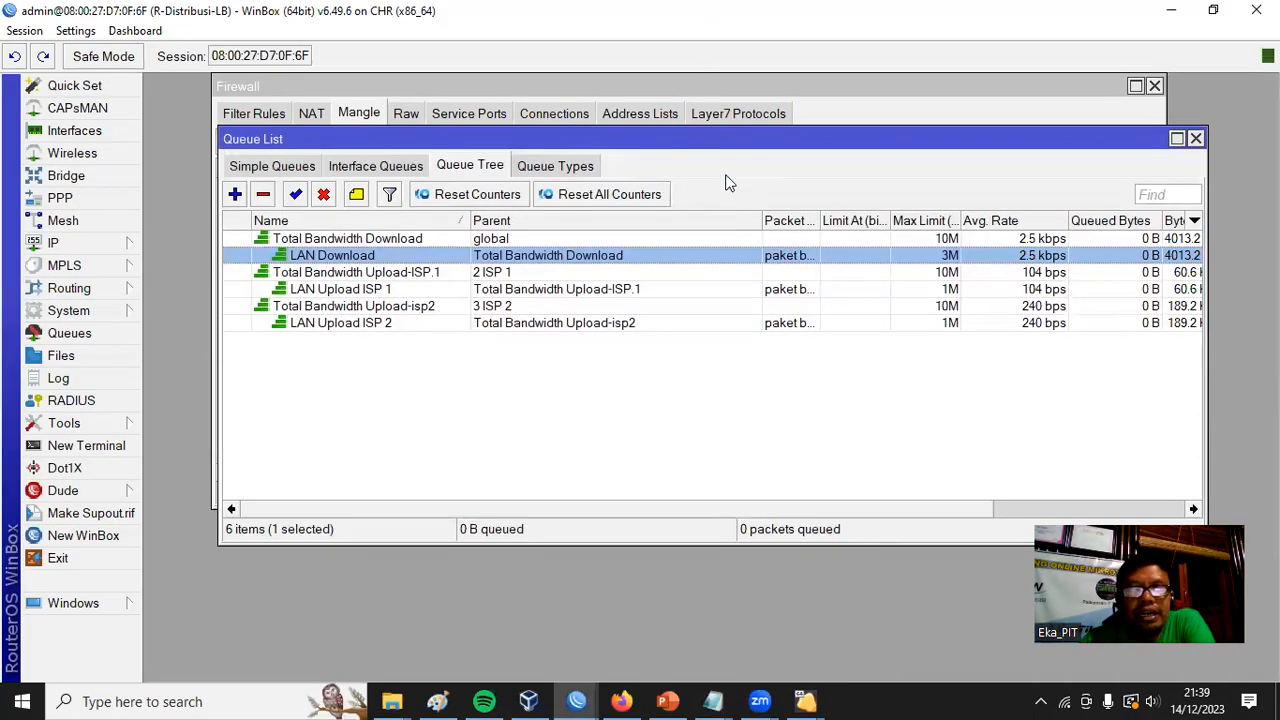
drag(884, 146, 917, 159)
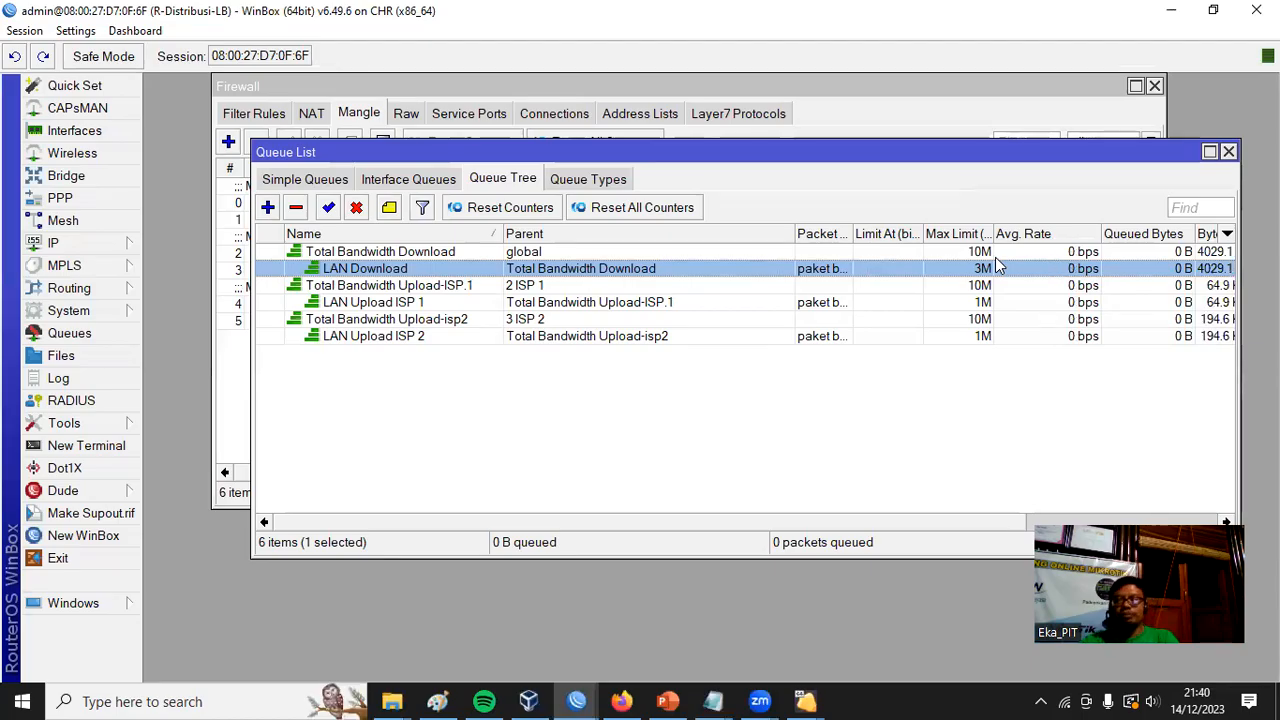
Bring up the firewall mangle rules and examine the bandwidth management mark connection rule for source 192.168.100.0/24
click(60, 221)
click(60, 243)
click(200, 285)
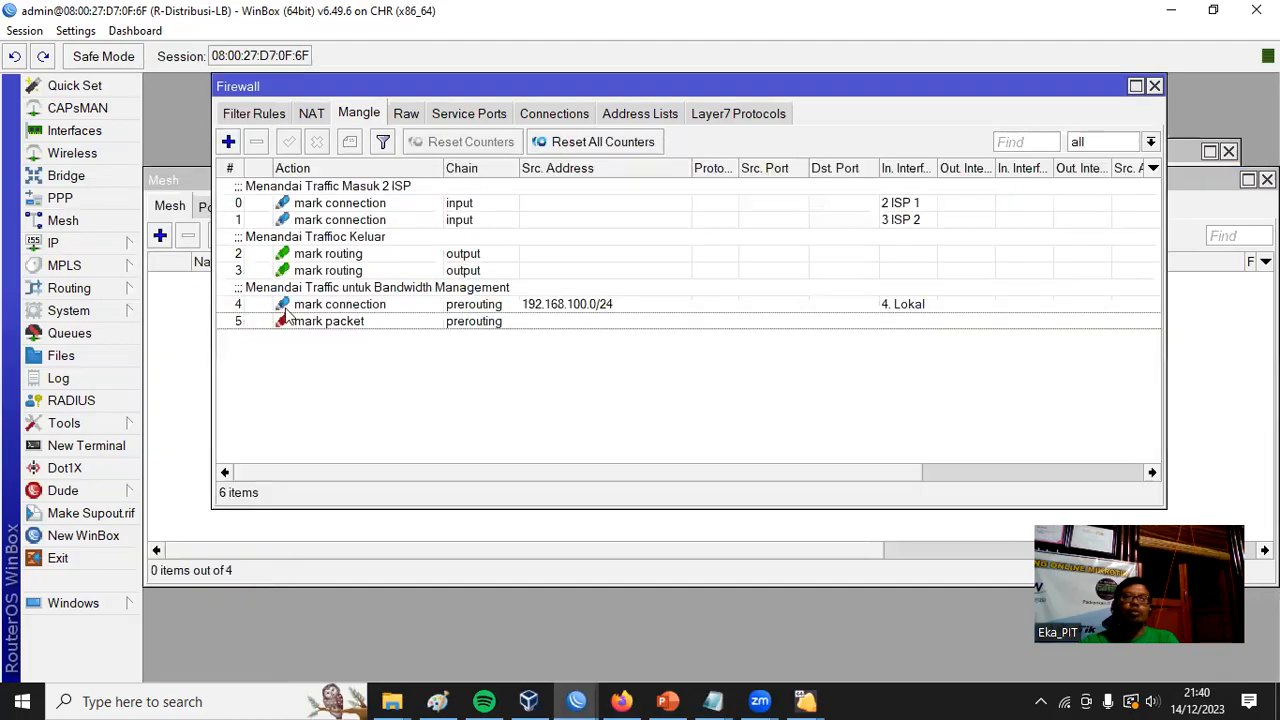
click(338, 306)
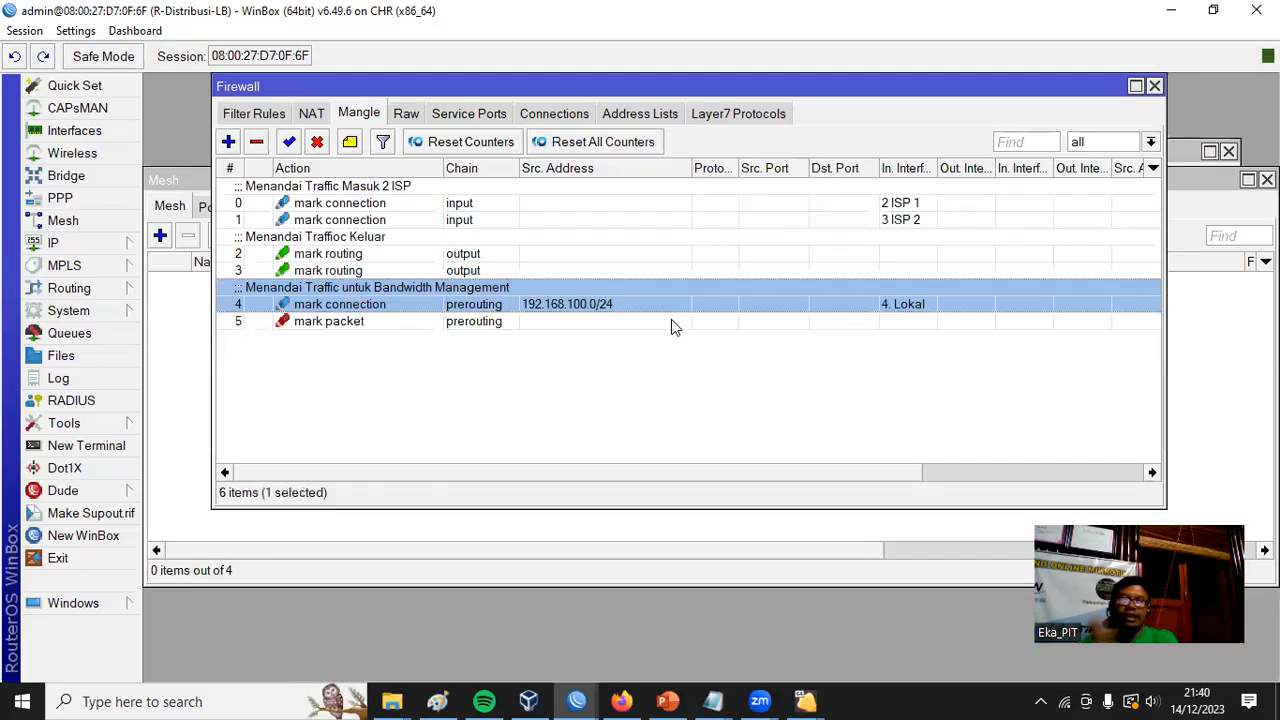
click(598, 360)
click(590, 307)
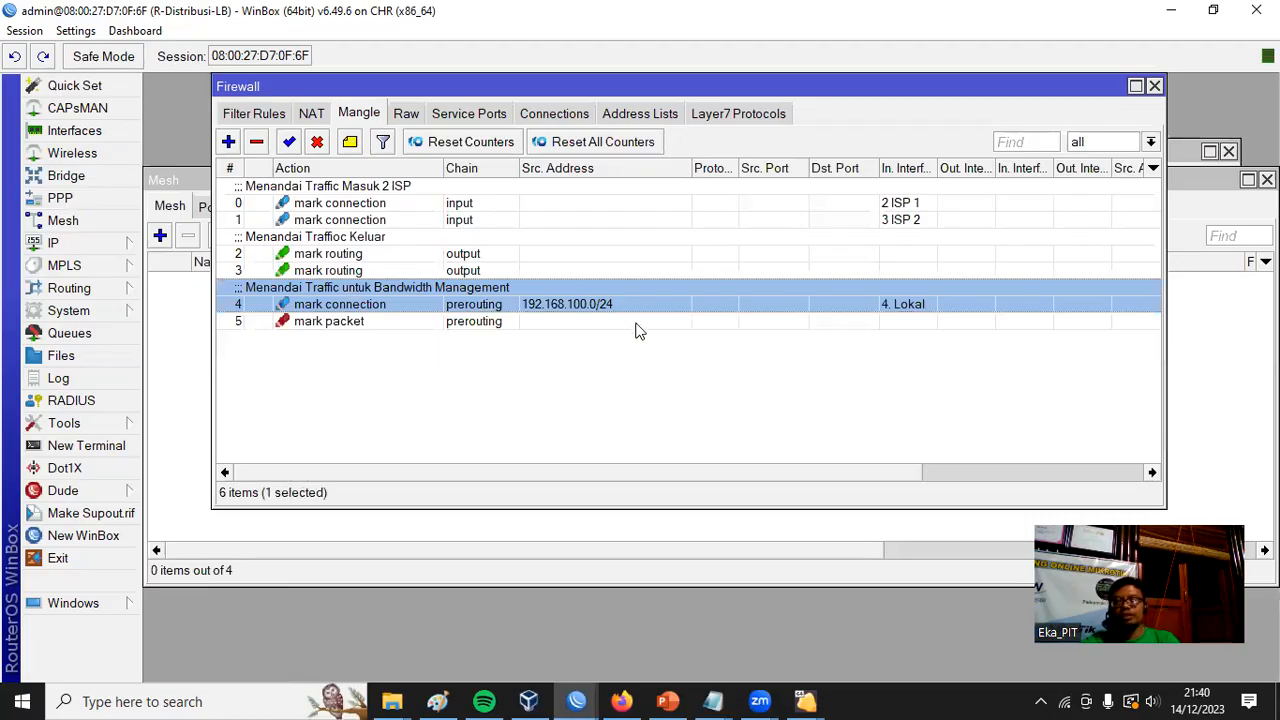
click(600, 394)
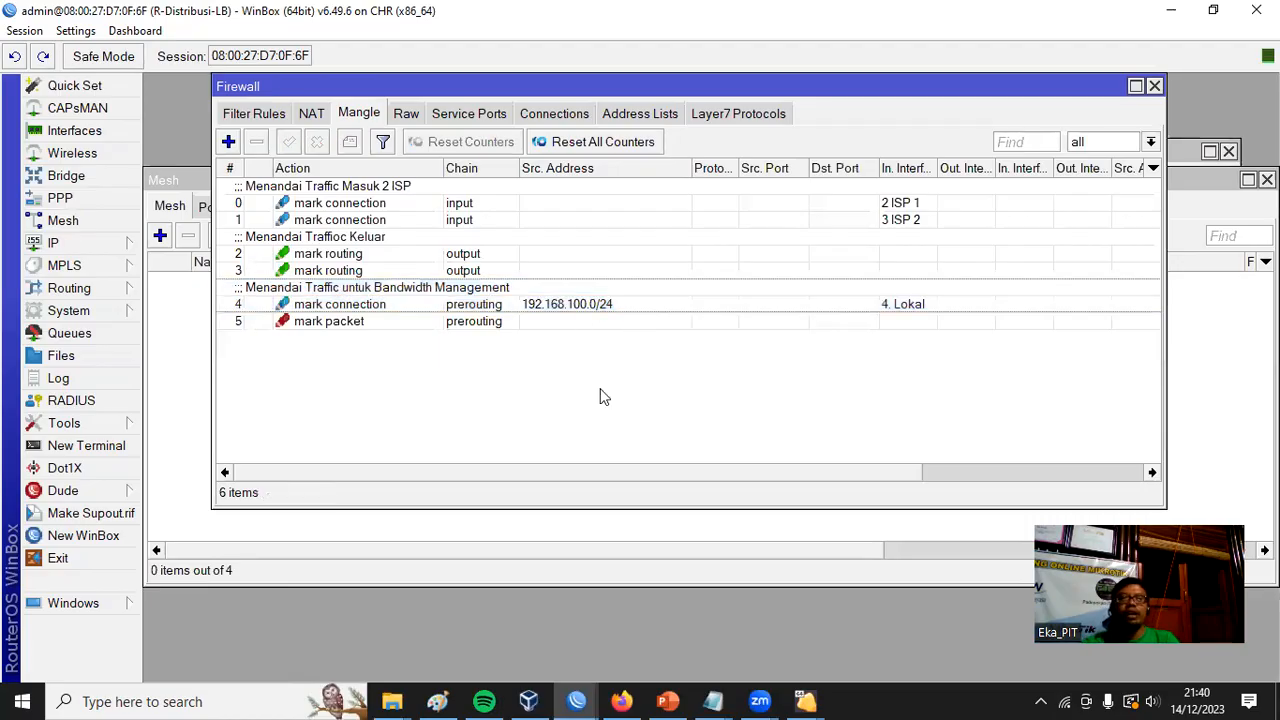
click(594, 303)
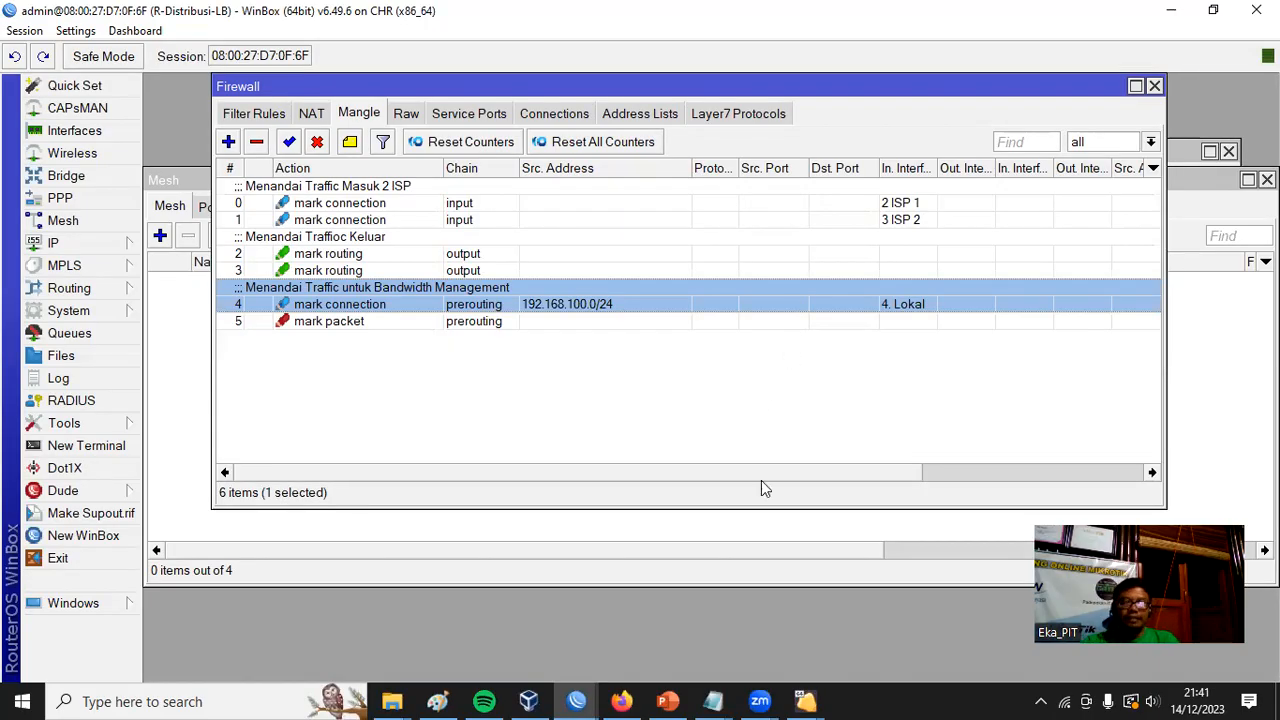
Switch to the PowerPoint presentation and review the slides from "Cara Setting Queue Tree (1)" through "Hasil Setting Queue Tree"
click(667, 701)
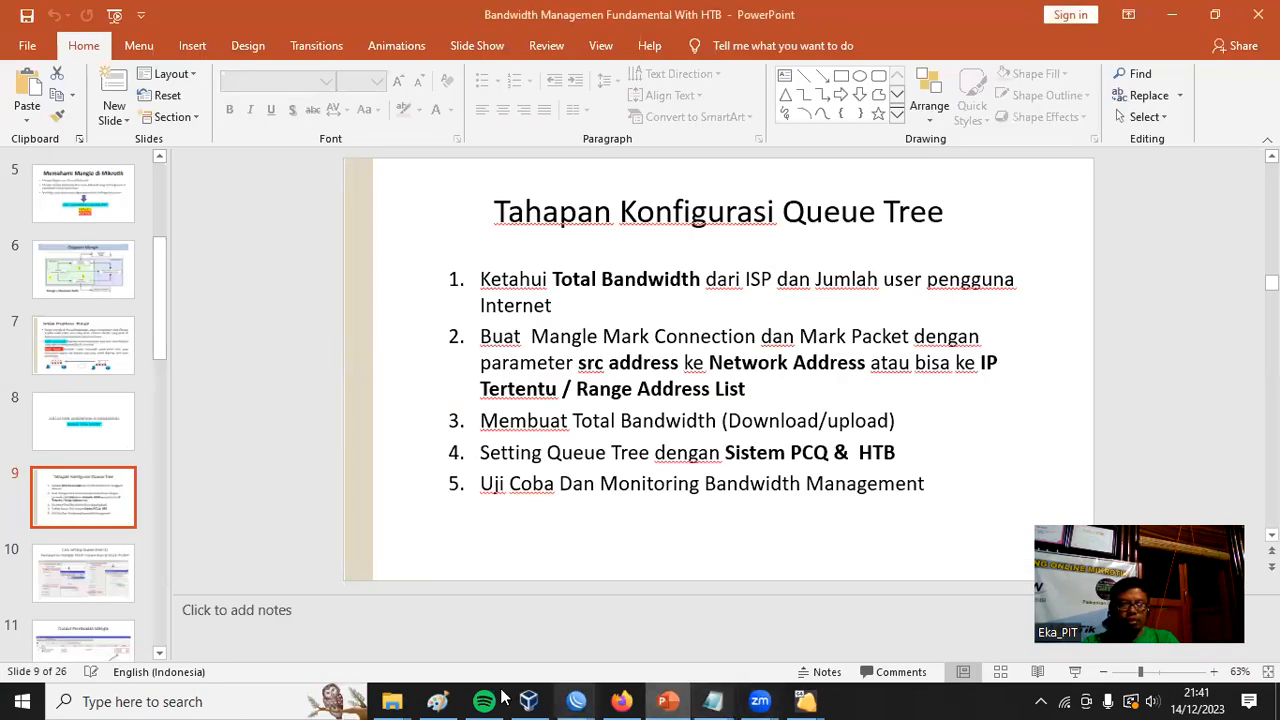
scroll(103, 532, down, 2)
click(92, 478)
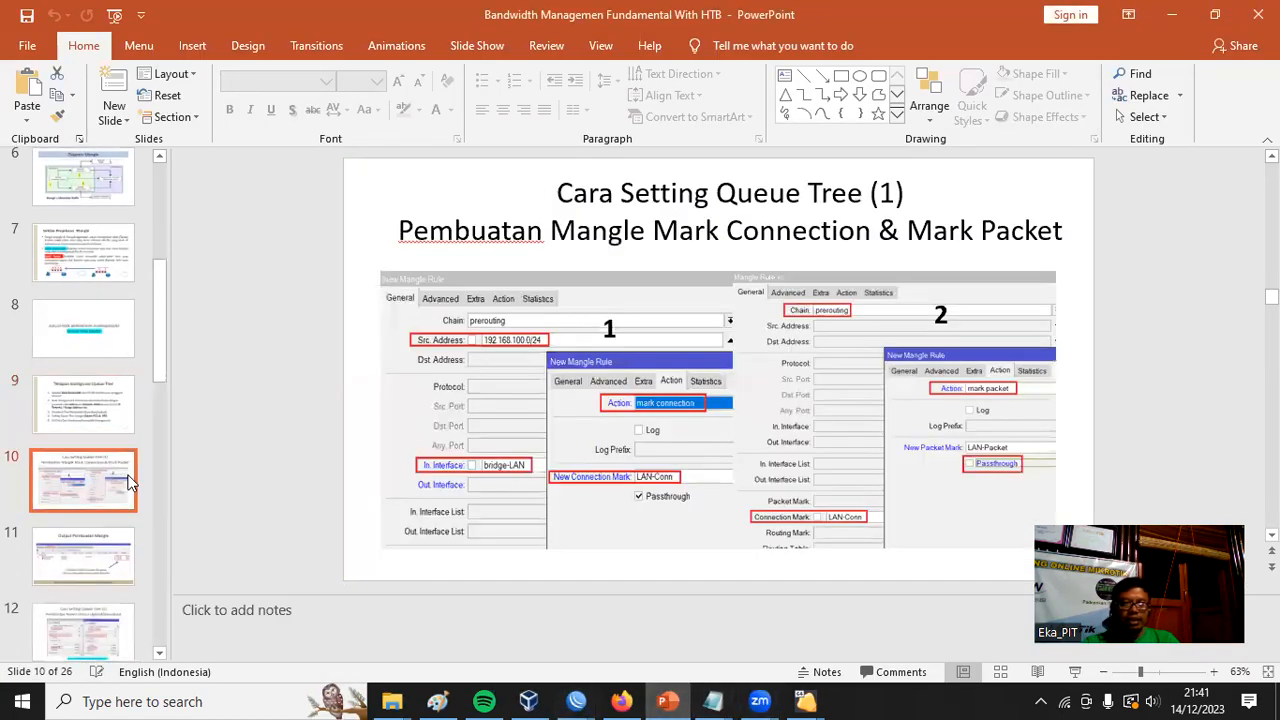
key(Down)
key(Down)
key(Down)
key(Down)
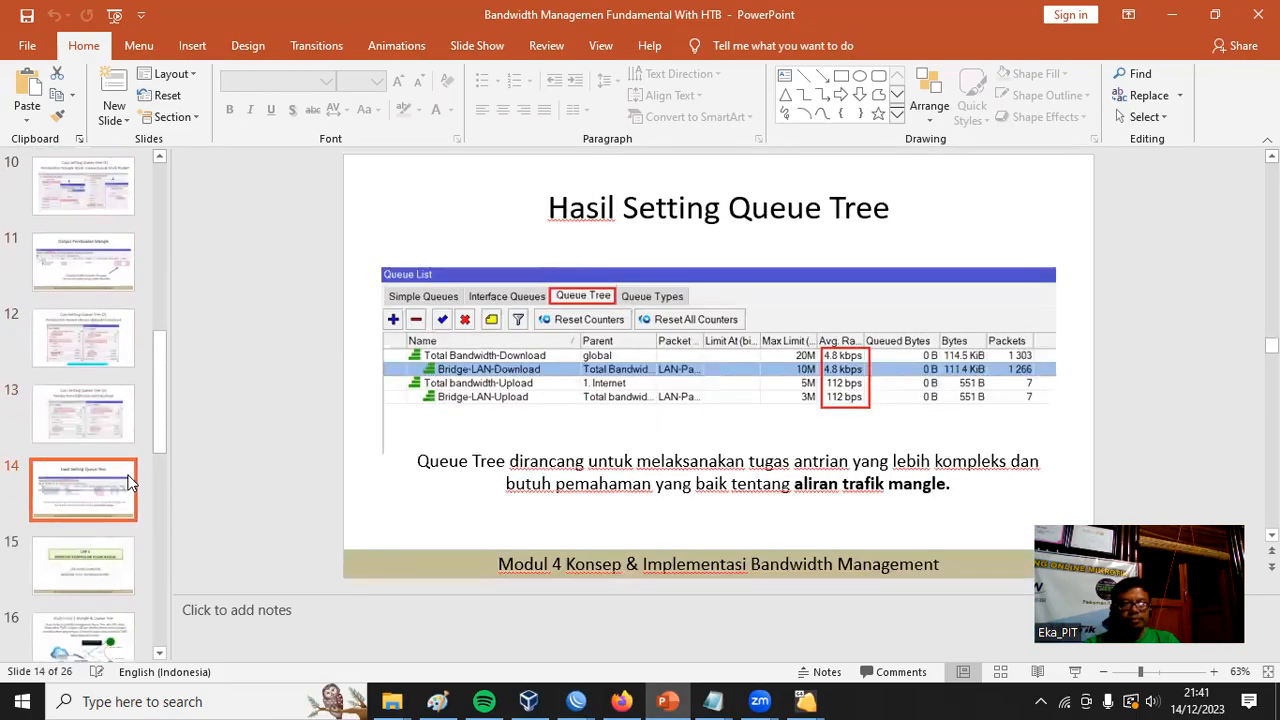
Advance to the Mangle & Queue Tree case study slides and view Studi Kasus 1 followed by Studi Kasus 2
key(Down)
key(Up)
key(Down)
key(Down)
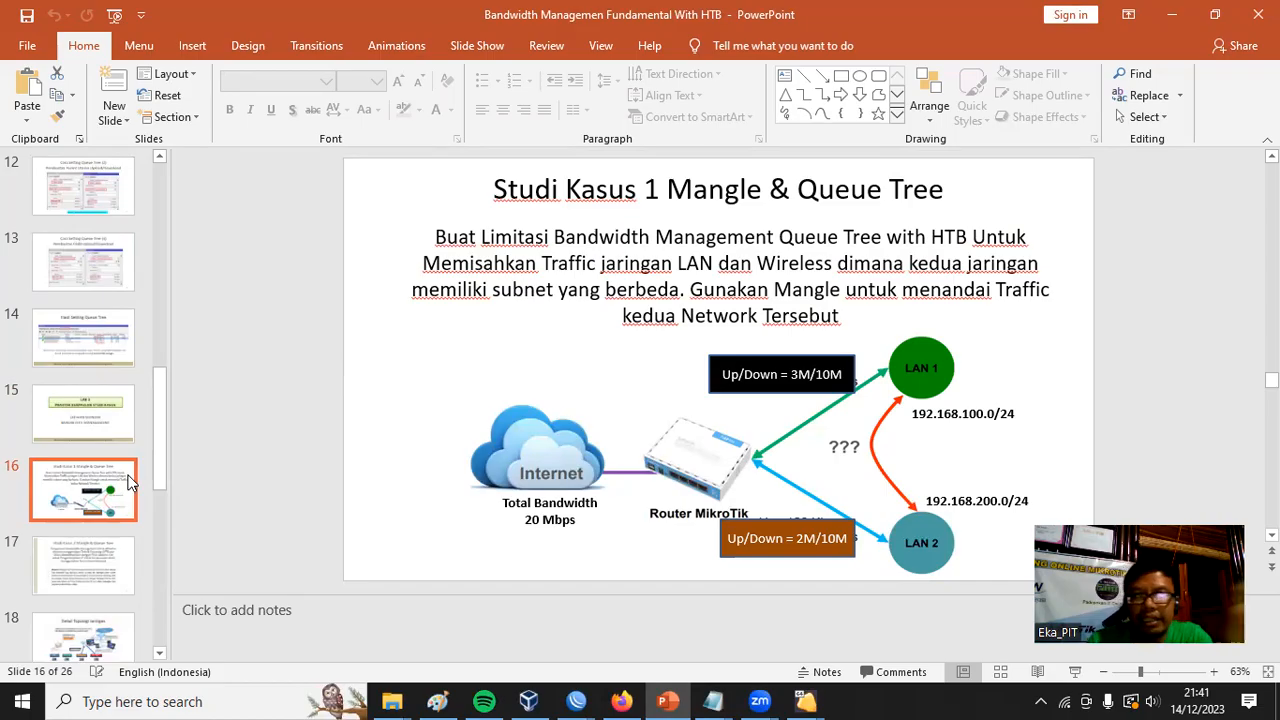
key(Down)
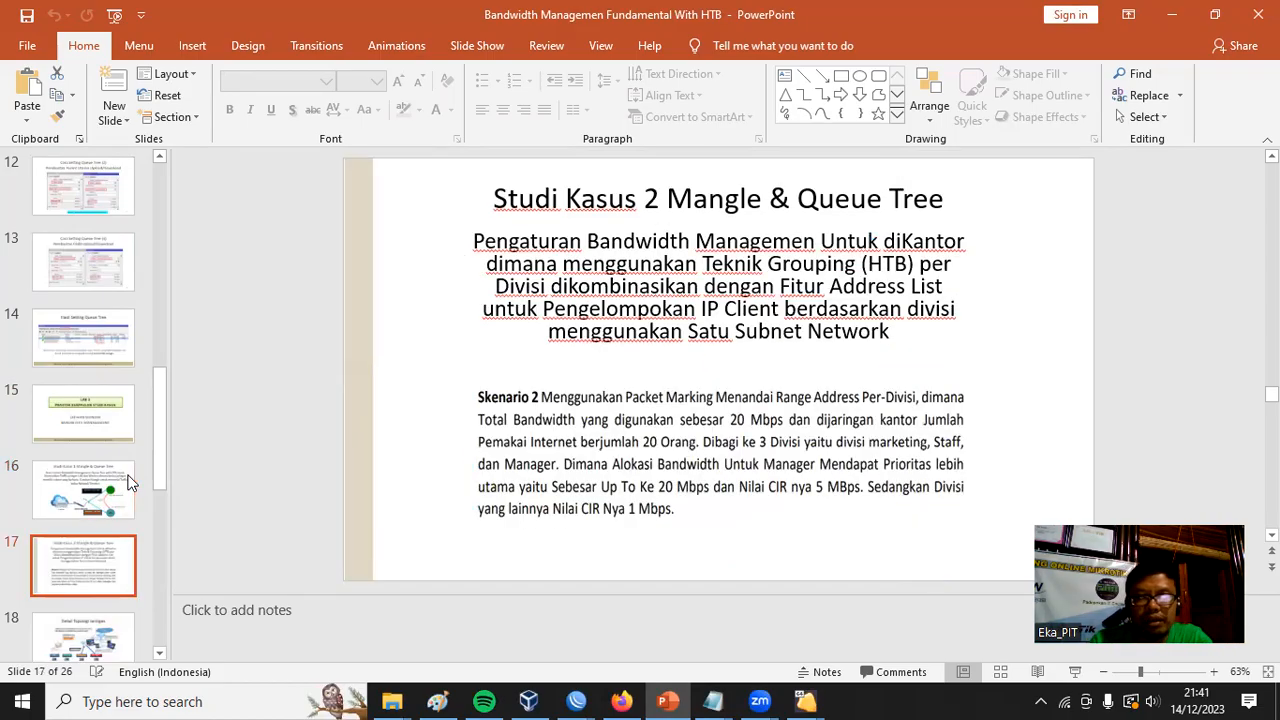